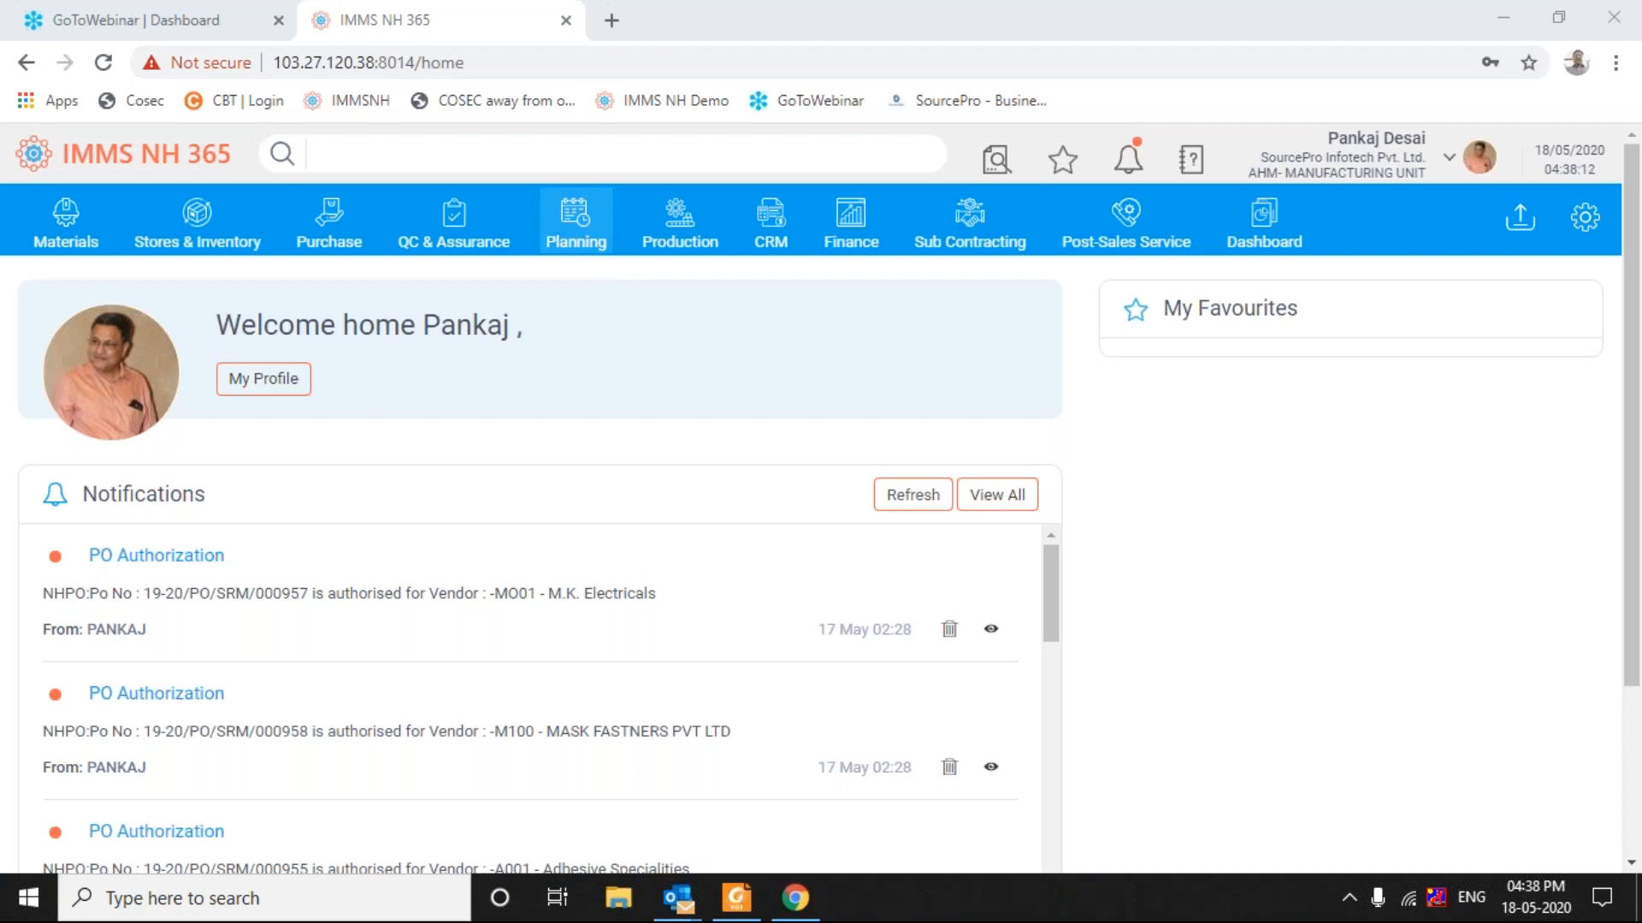
# Step: Start a new Allocation/Work Order Creation entry from the planning module's sales/shop order maintenance functions
pyautogui.click(576, 224)
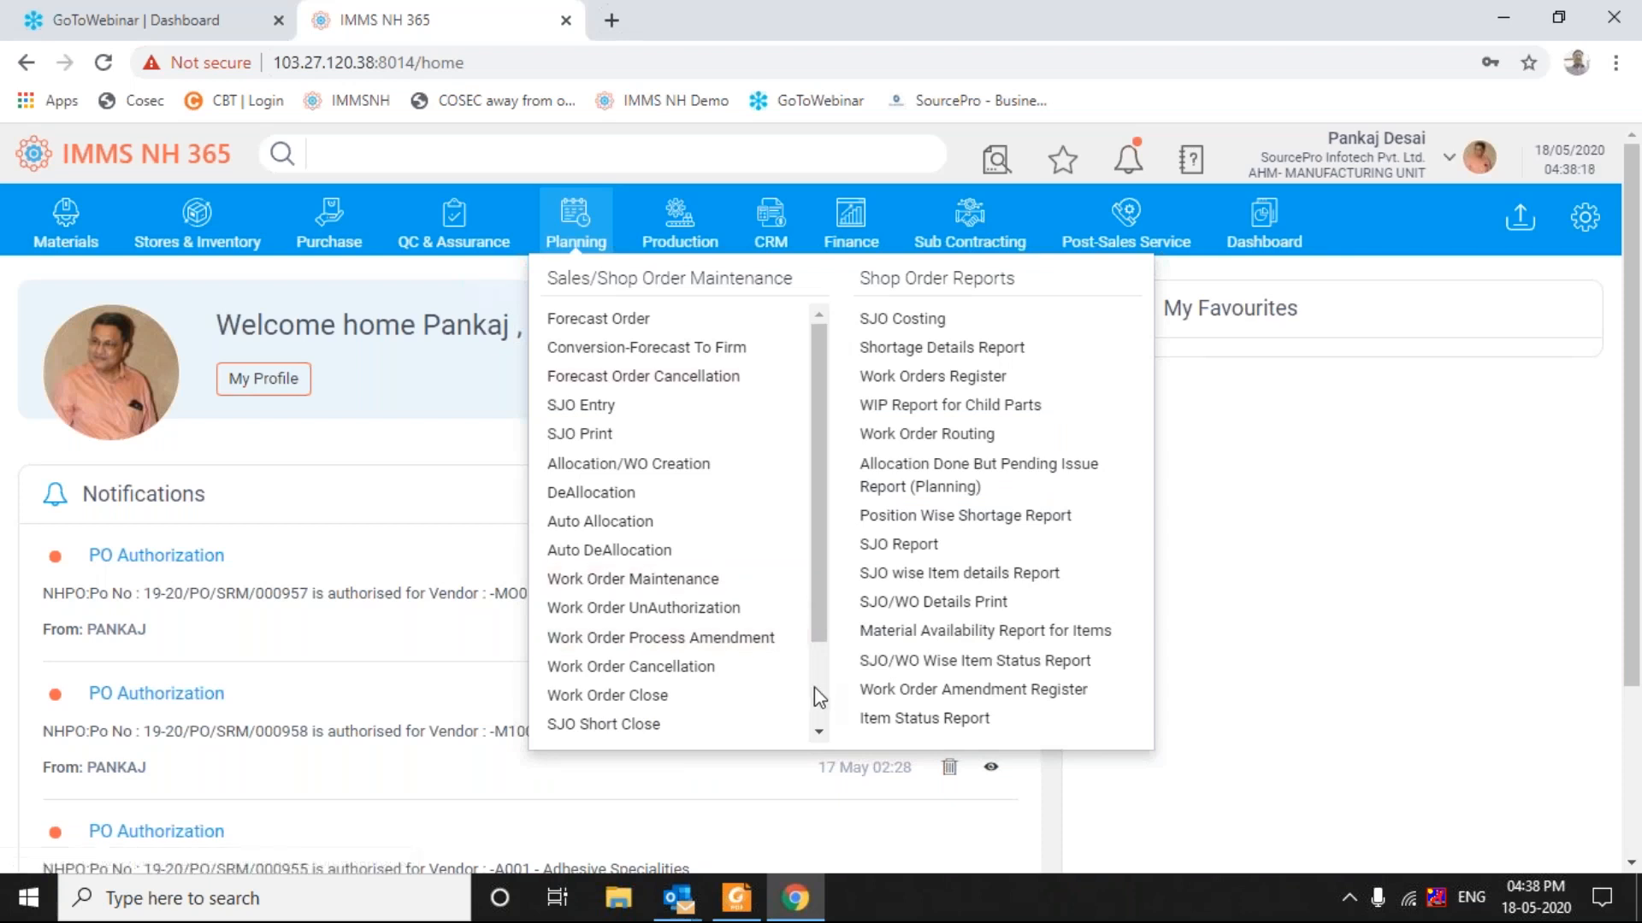
pyautogui.scroll(-2, 814, 689)
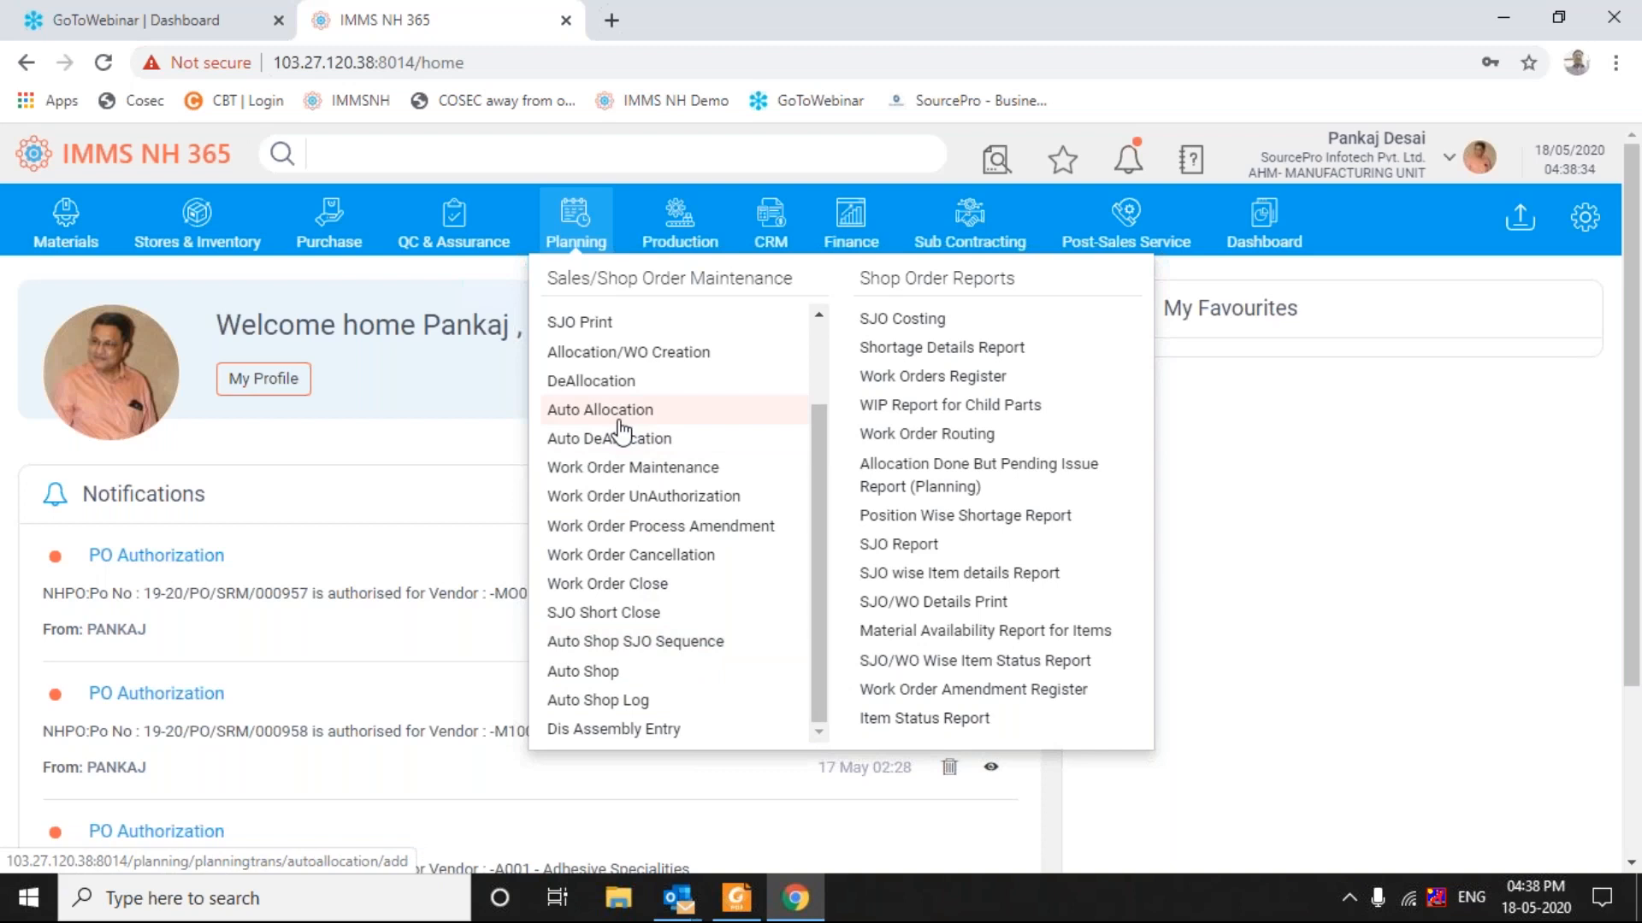
pyautogui.click(634, 354)
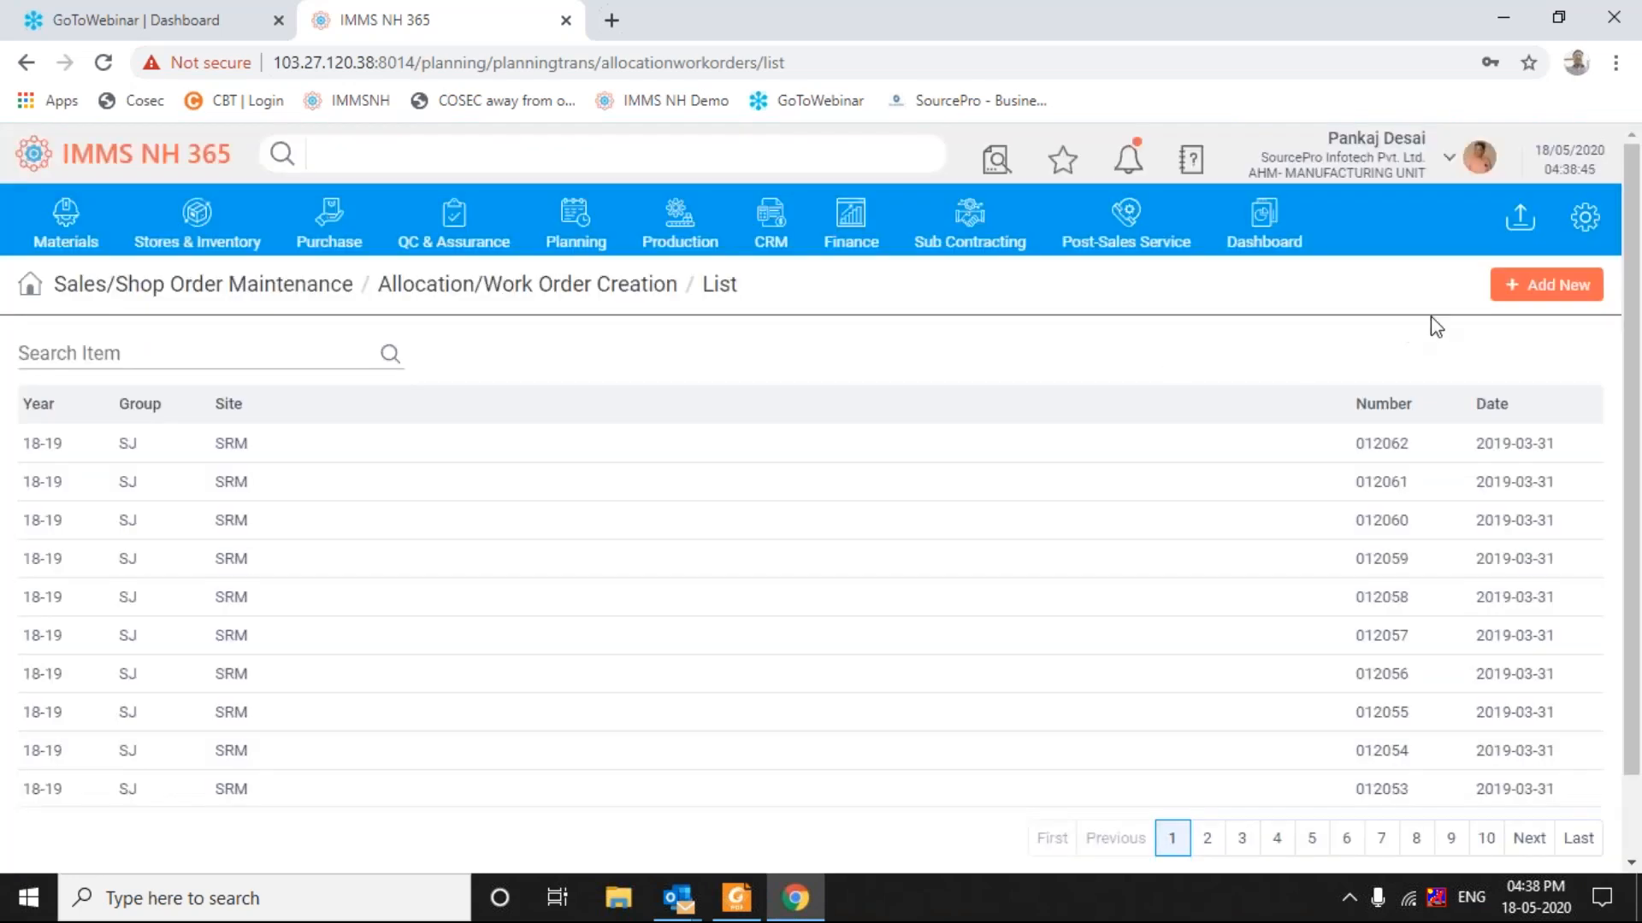
pyautogui.click(1537, 291)
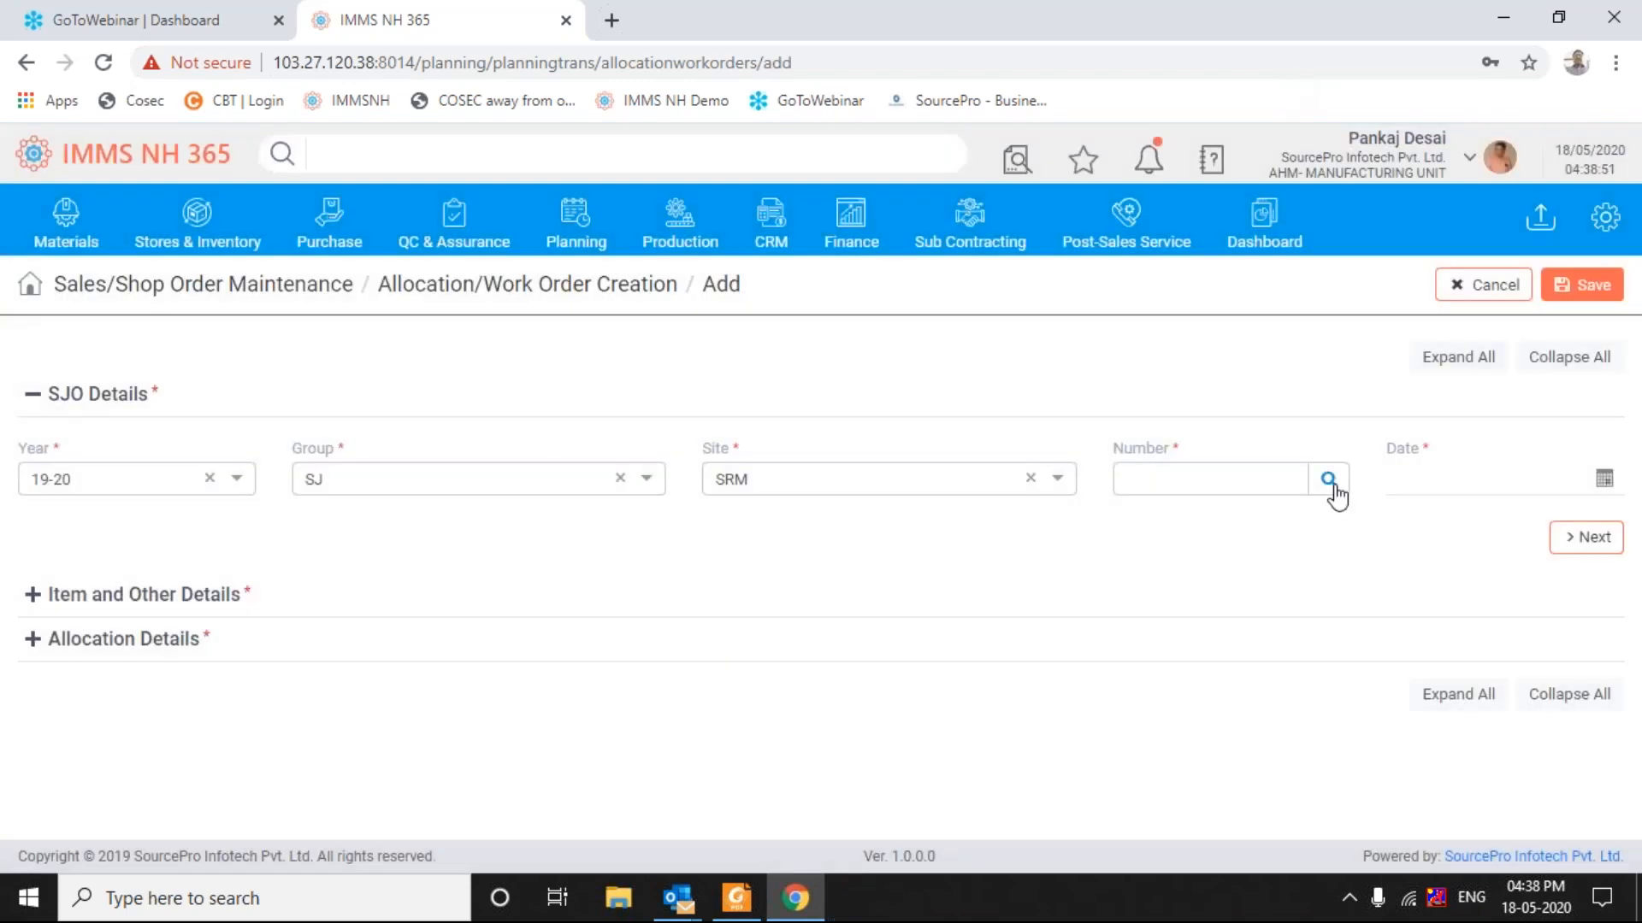
# Step: Load the SJO for item CMP002, Computer (HP), into the allocation entry from the last page of the number list
pyautogui.click(1330, 484)
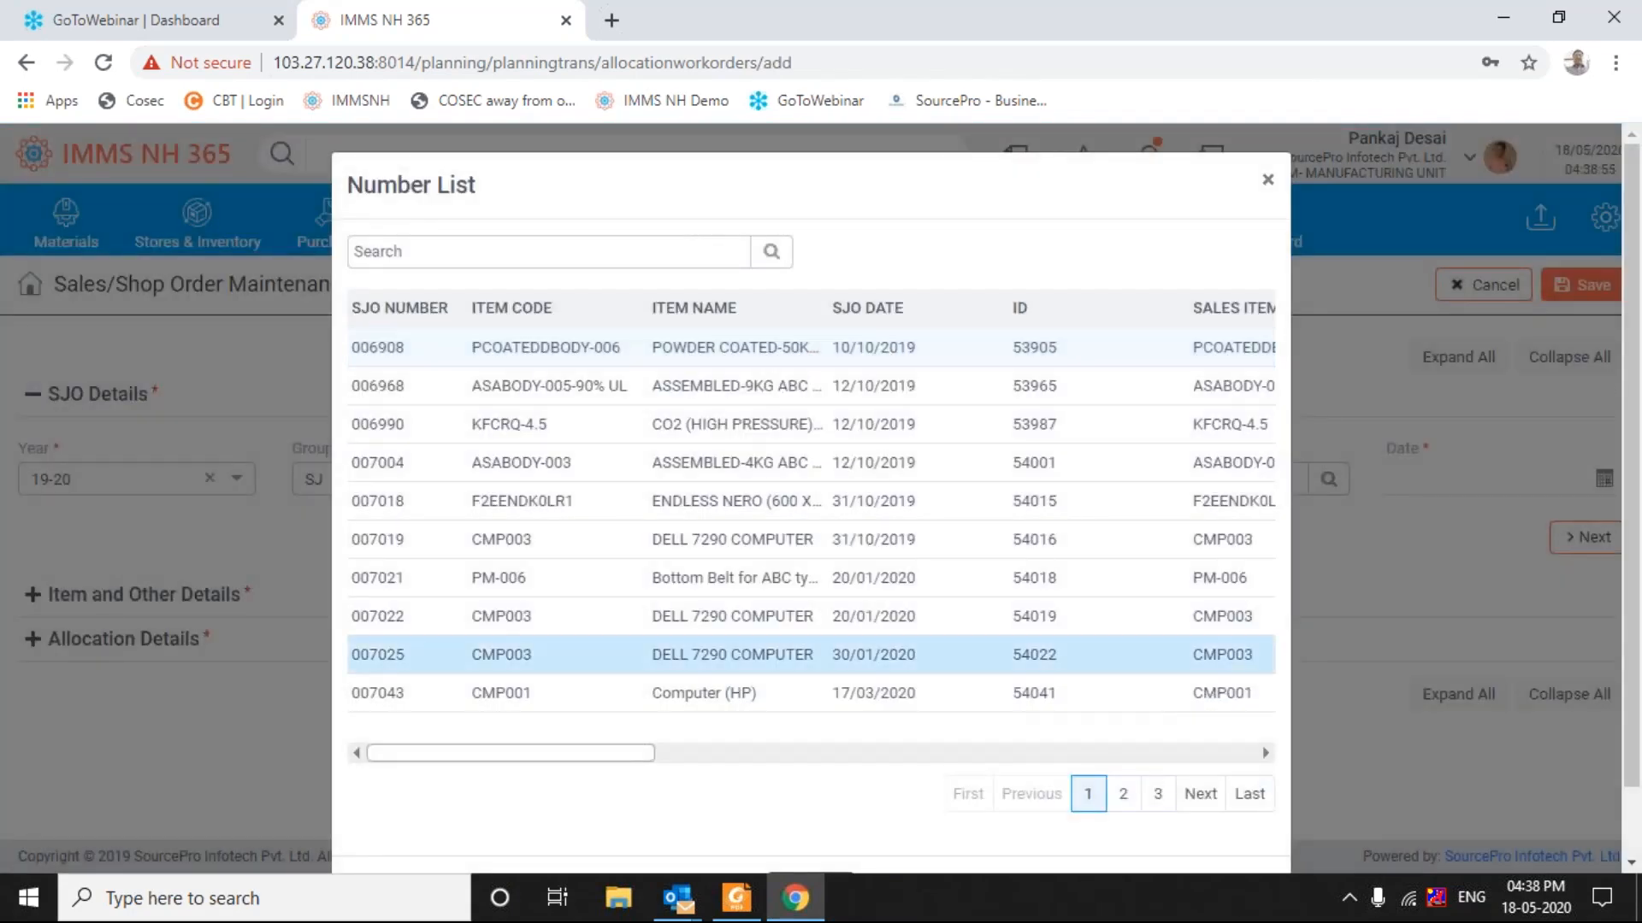
pyautogui.click(1158, 793)
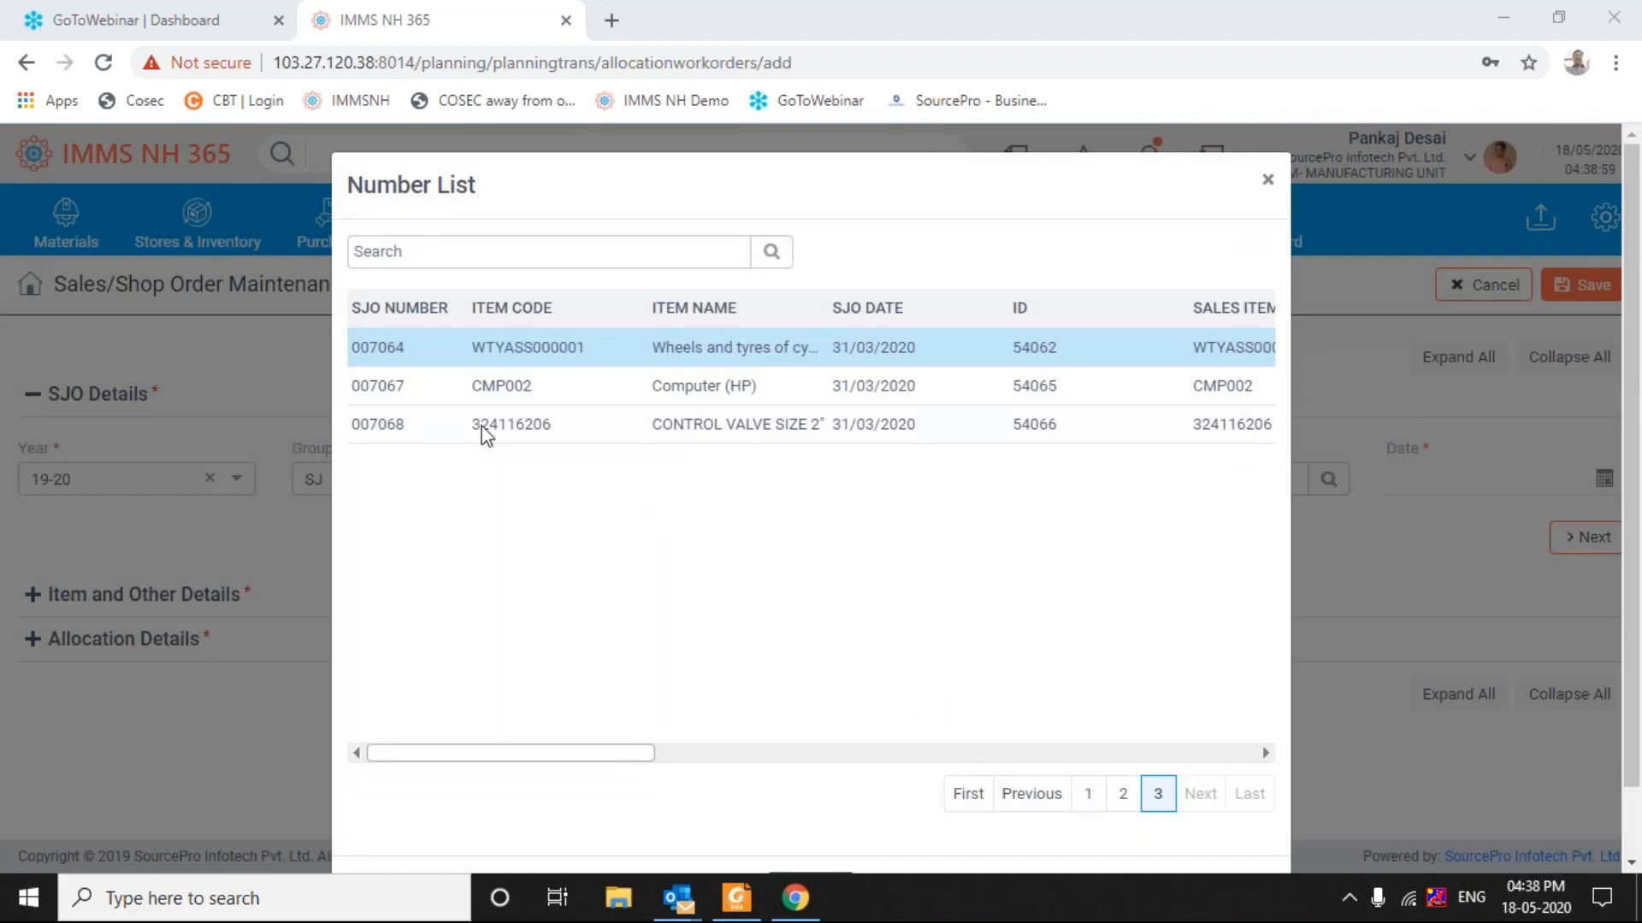
pyautogui.click(382, 389)
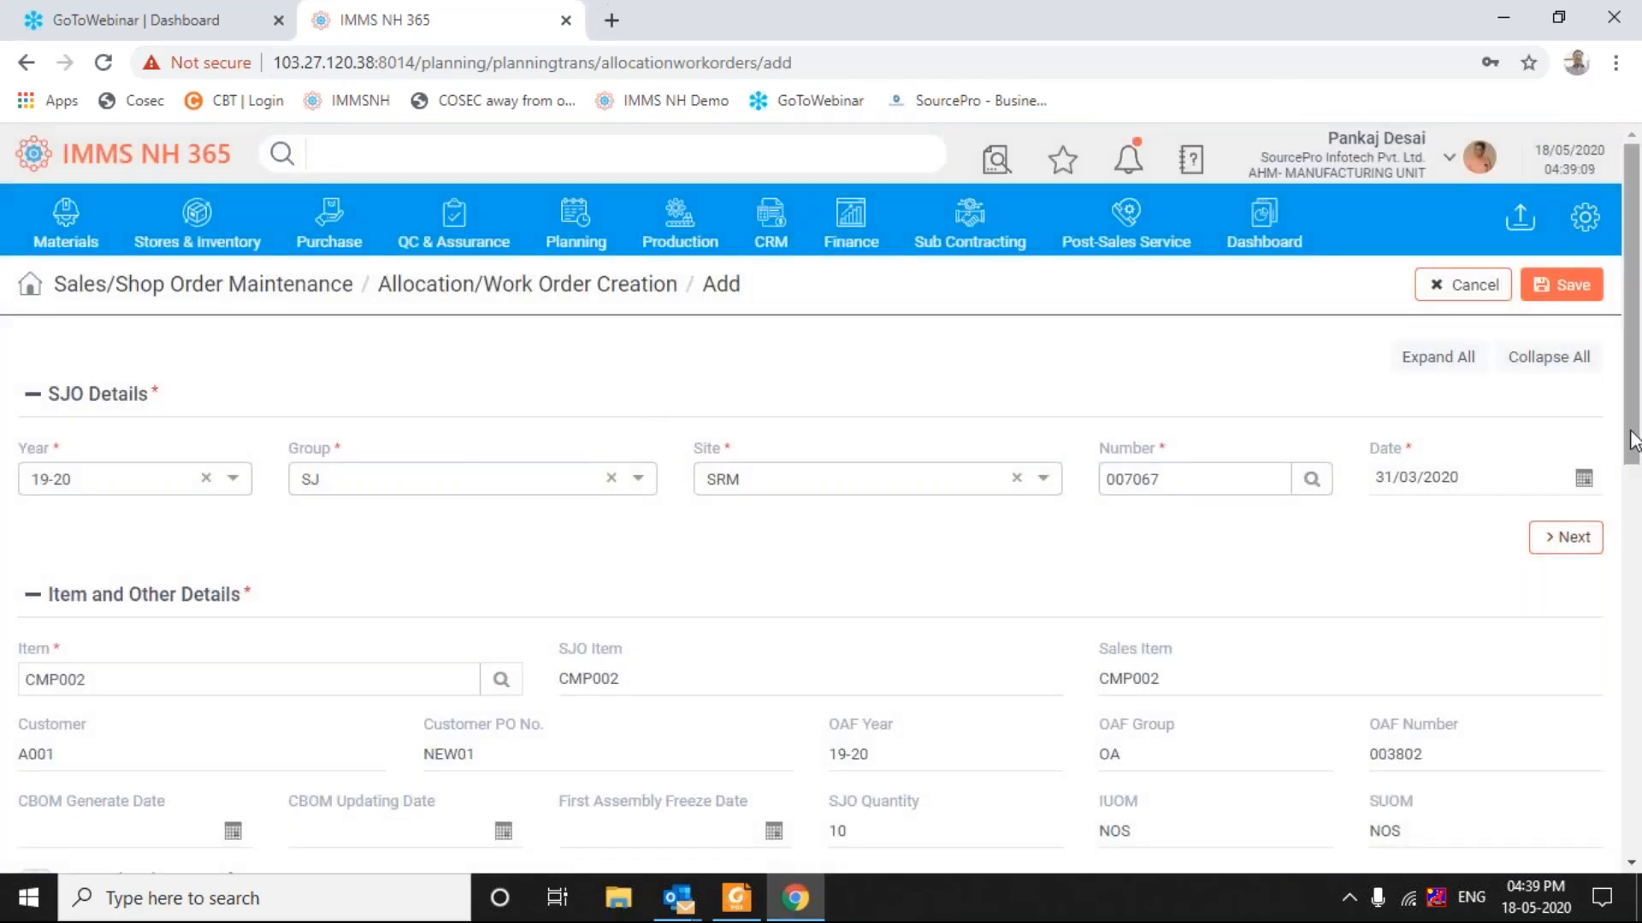
# Step: View the demand details of Keyboard for Computer (KEY001) in the allocation tree and bring up its allocation options
pyautogui.moveTo(1633, 441); pyautogui.dragTo(1633, 513)
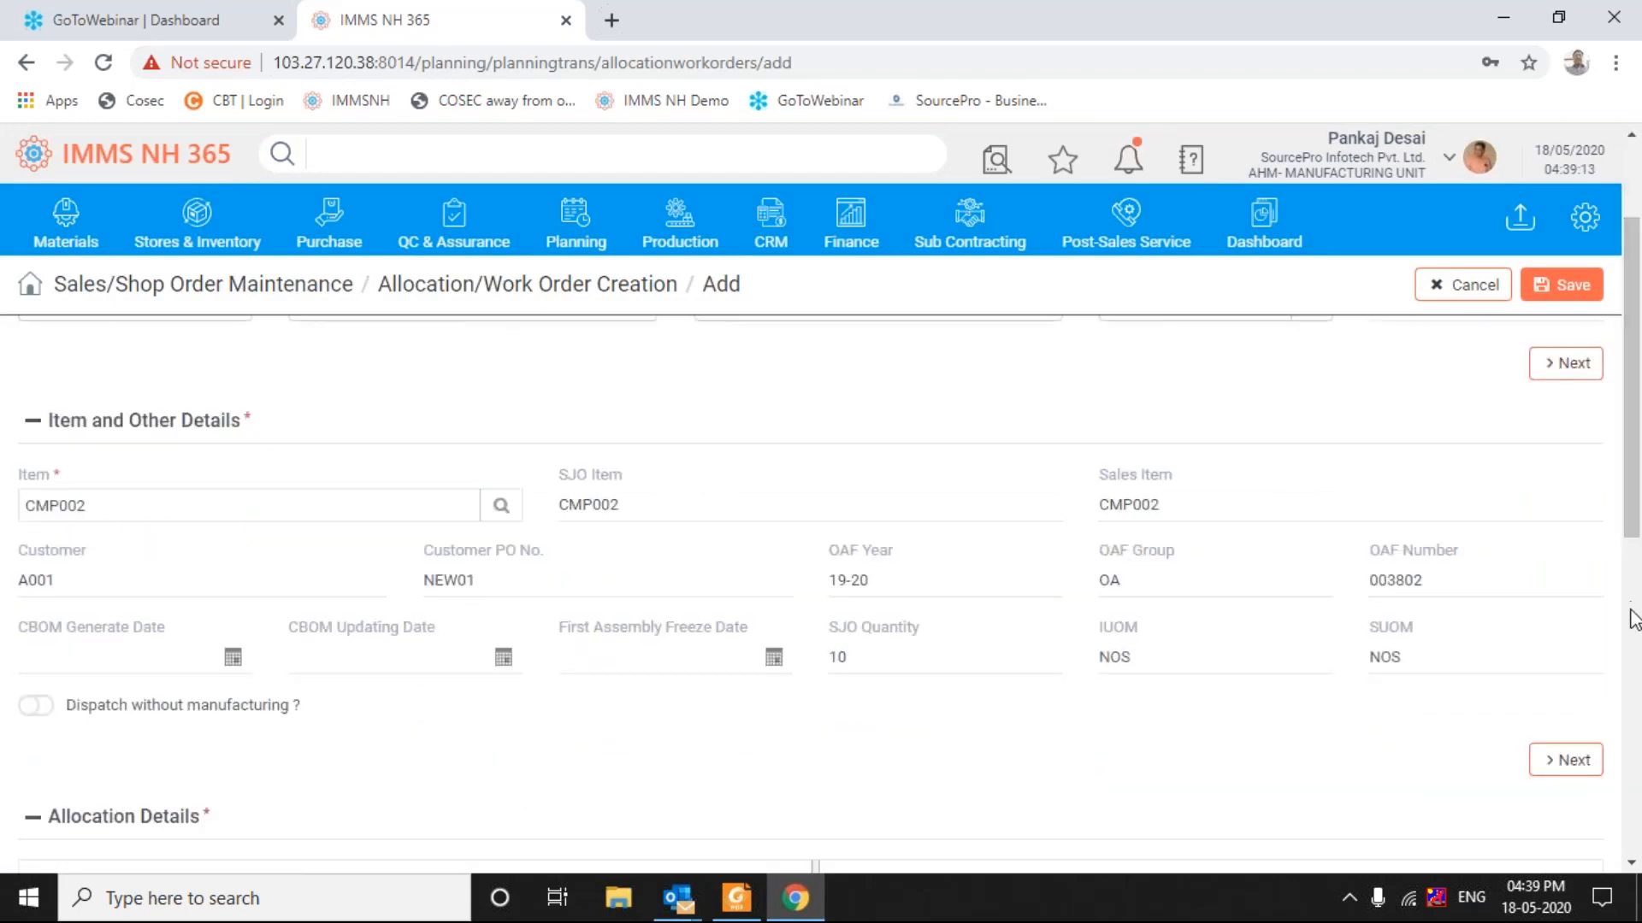
pyautogui.scroll(-8, 1633, 619)
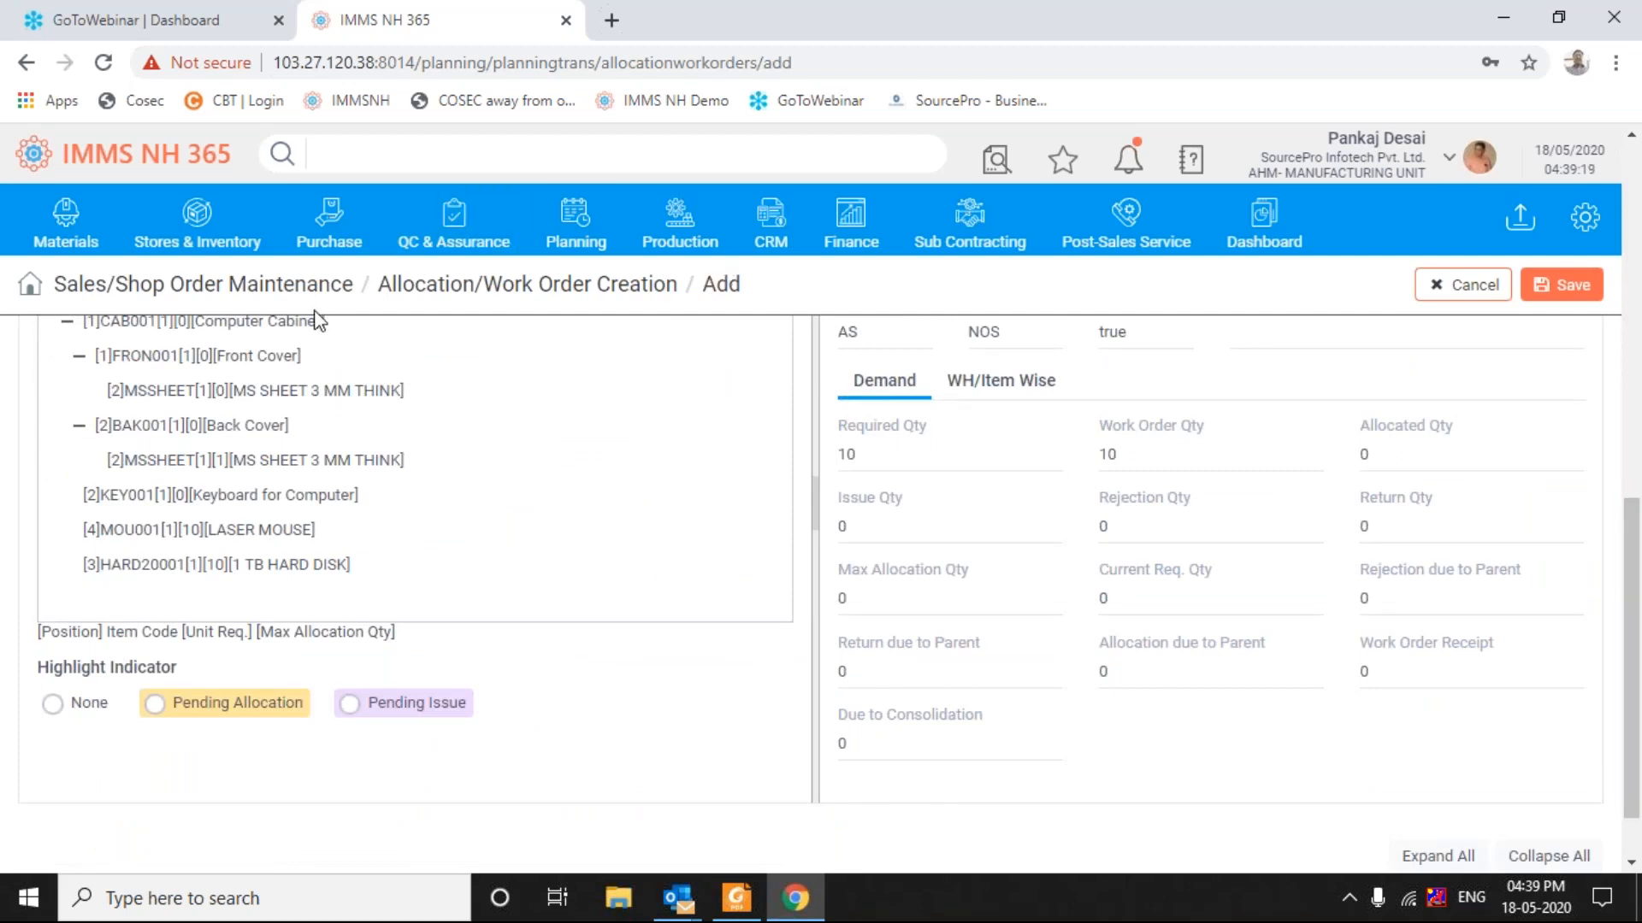
pyautogui.click(218, 498)
pyautogui.rightClick(216, 495)
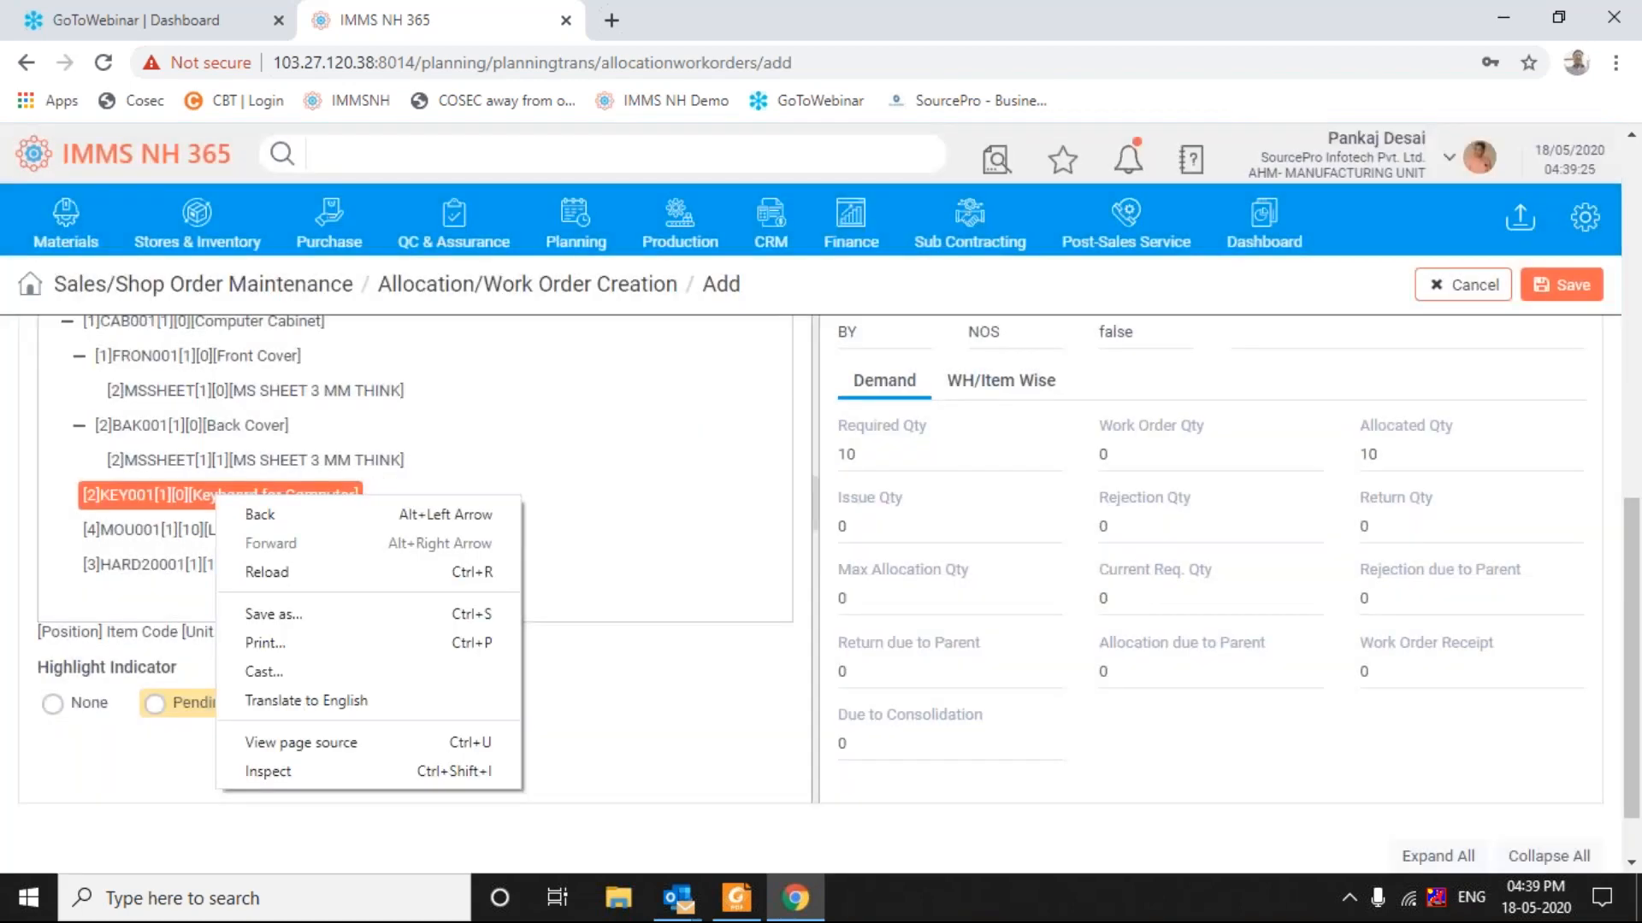
pyautogui.rightClick(210, 499)
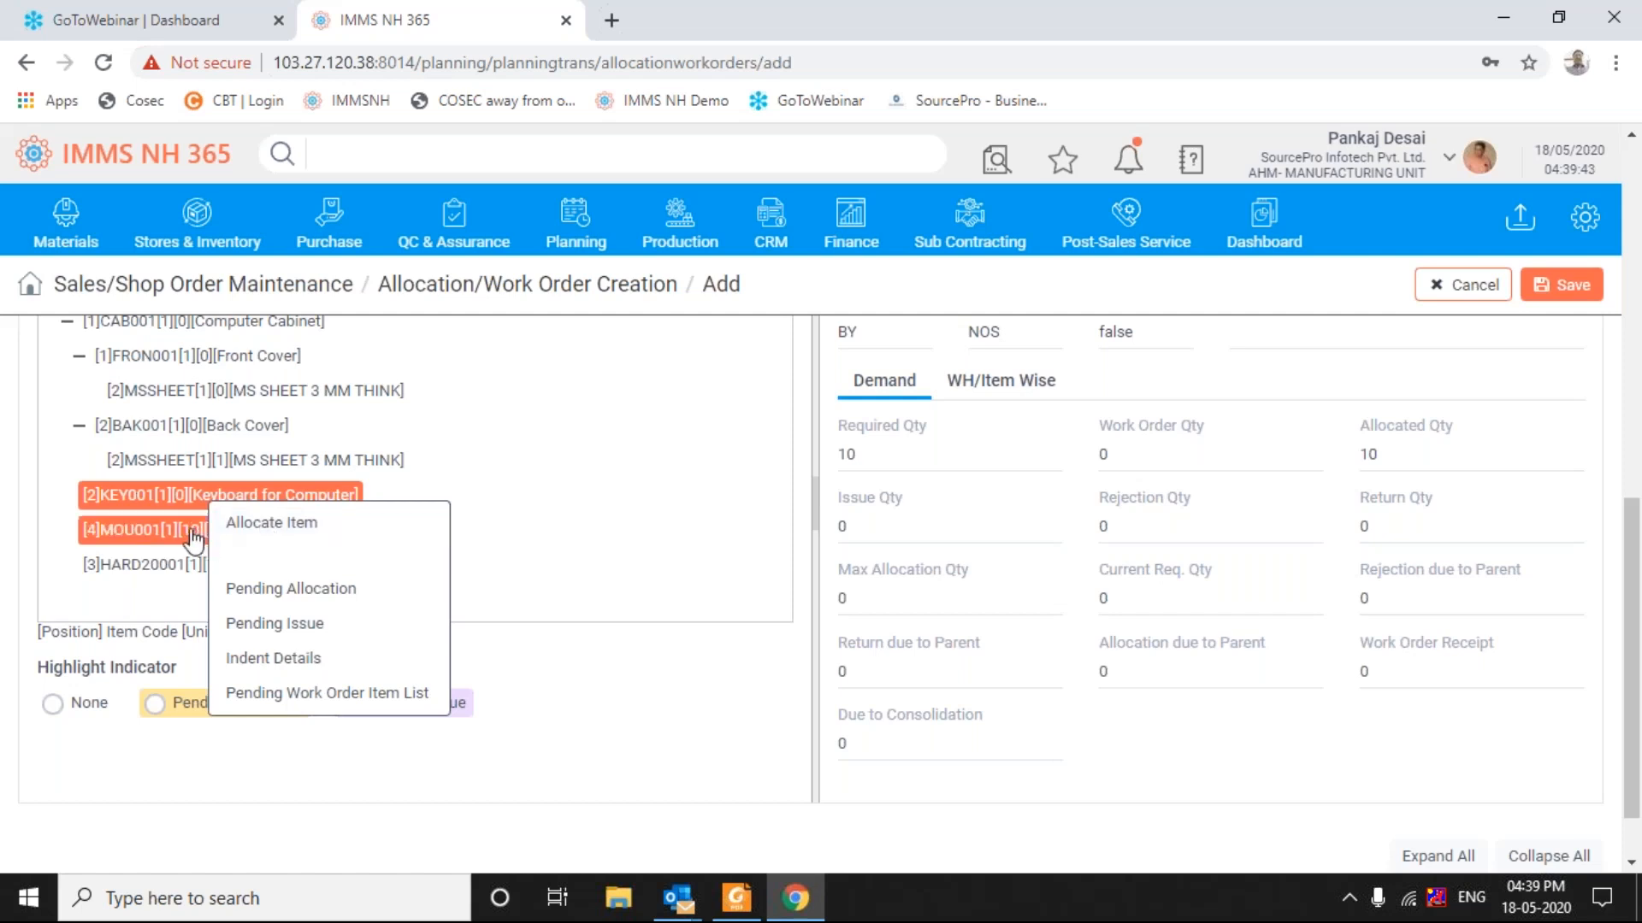
# Step: Start an Auto Allocation entry and choose the SJO number that belongs to the Computer (HP) order
pyautogui.click(573, 218)
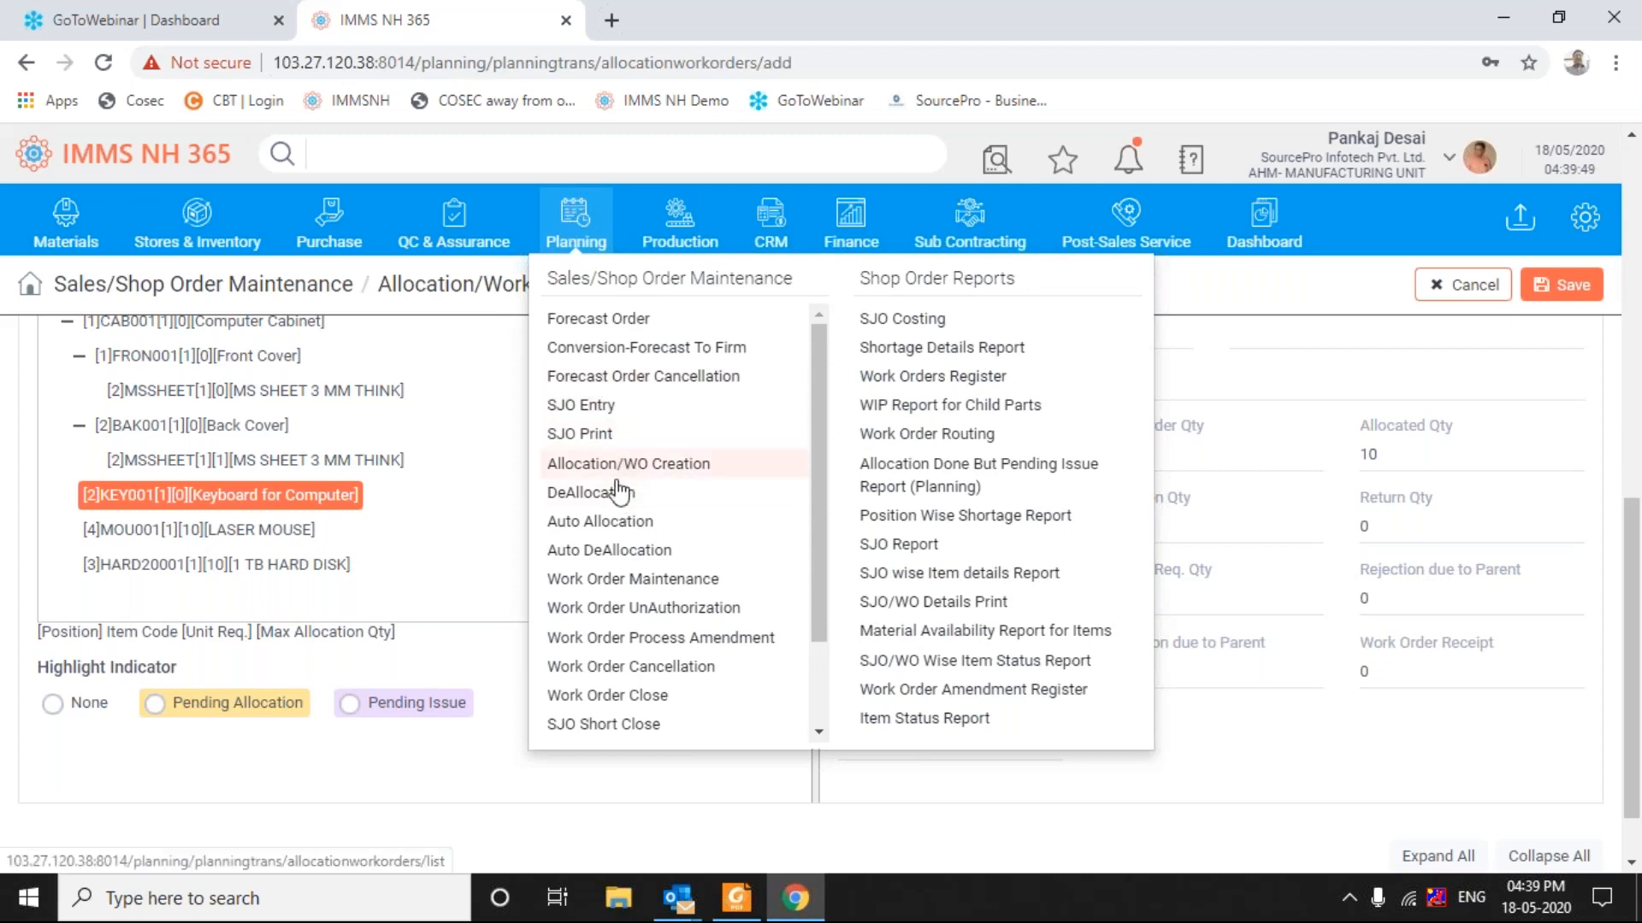
pyautogui.click(615, 525)
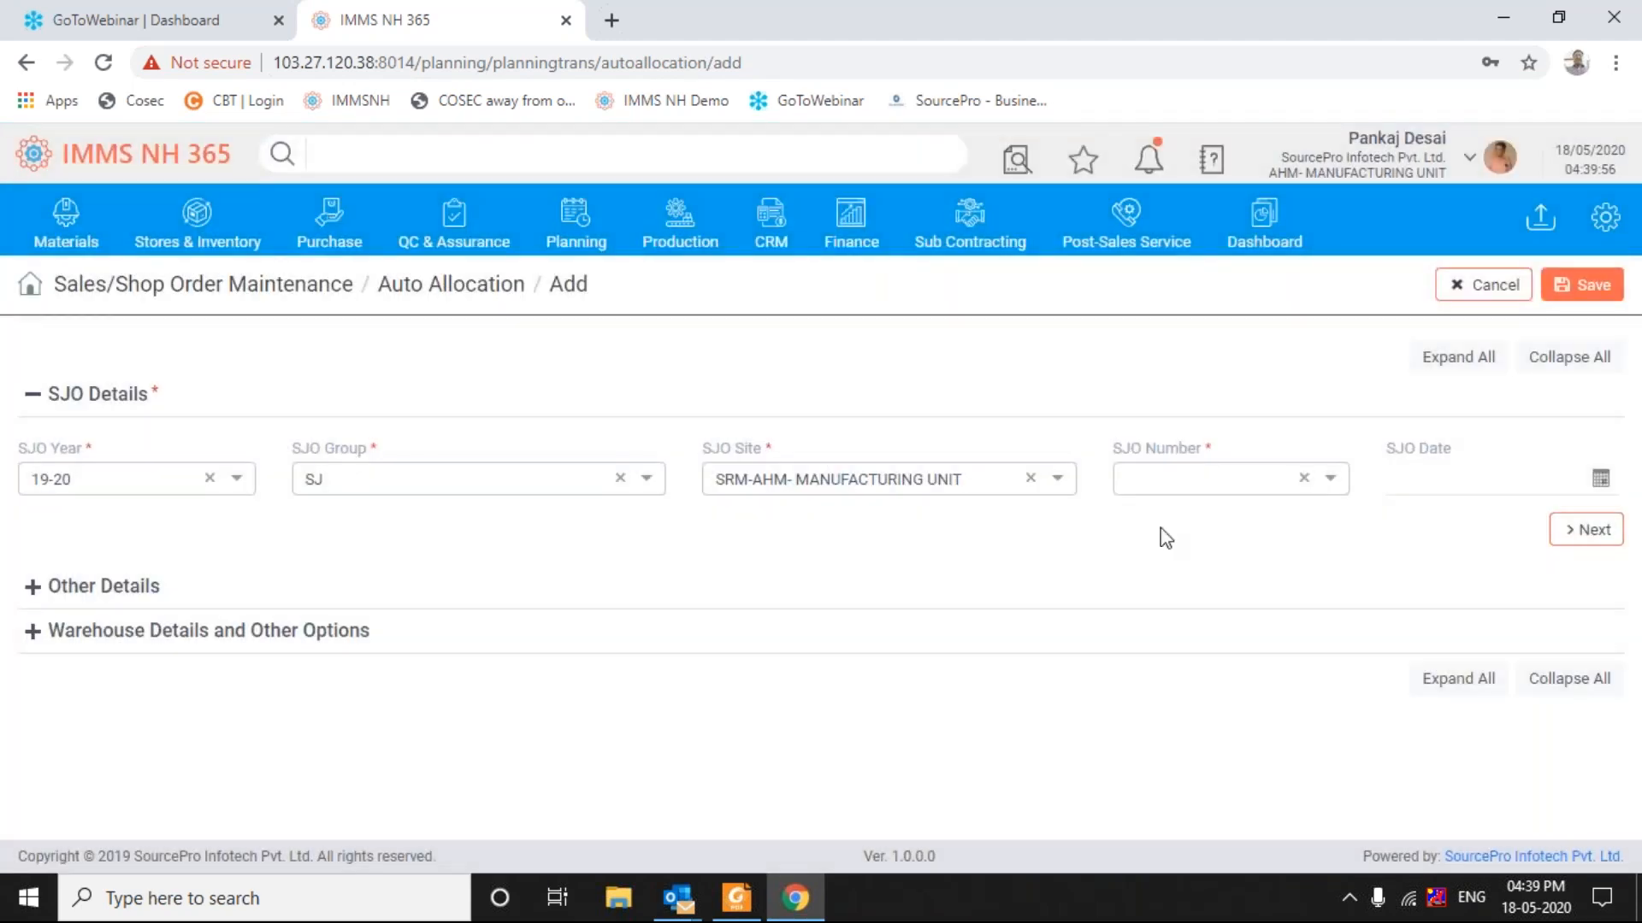
pyautogui.click(1330, 481)
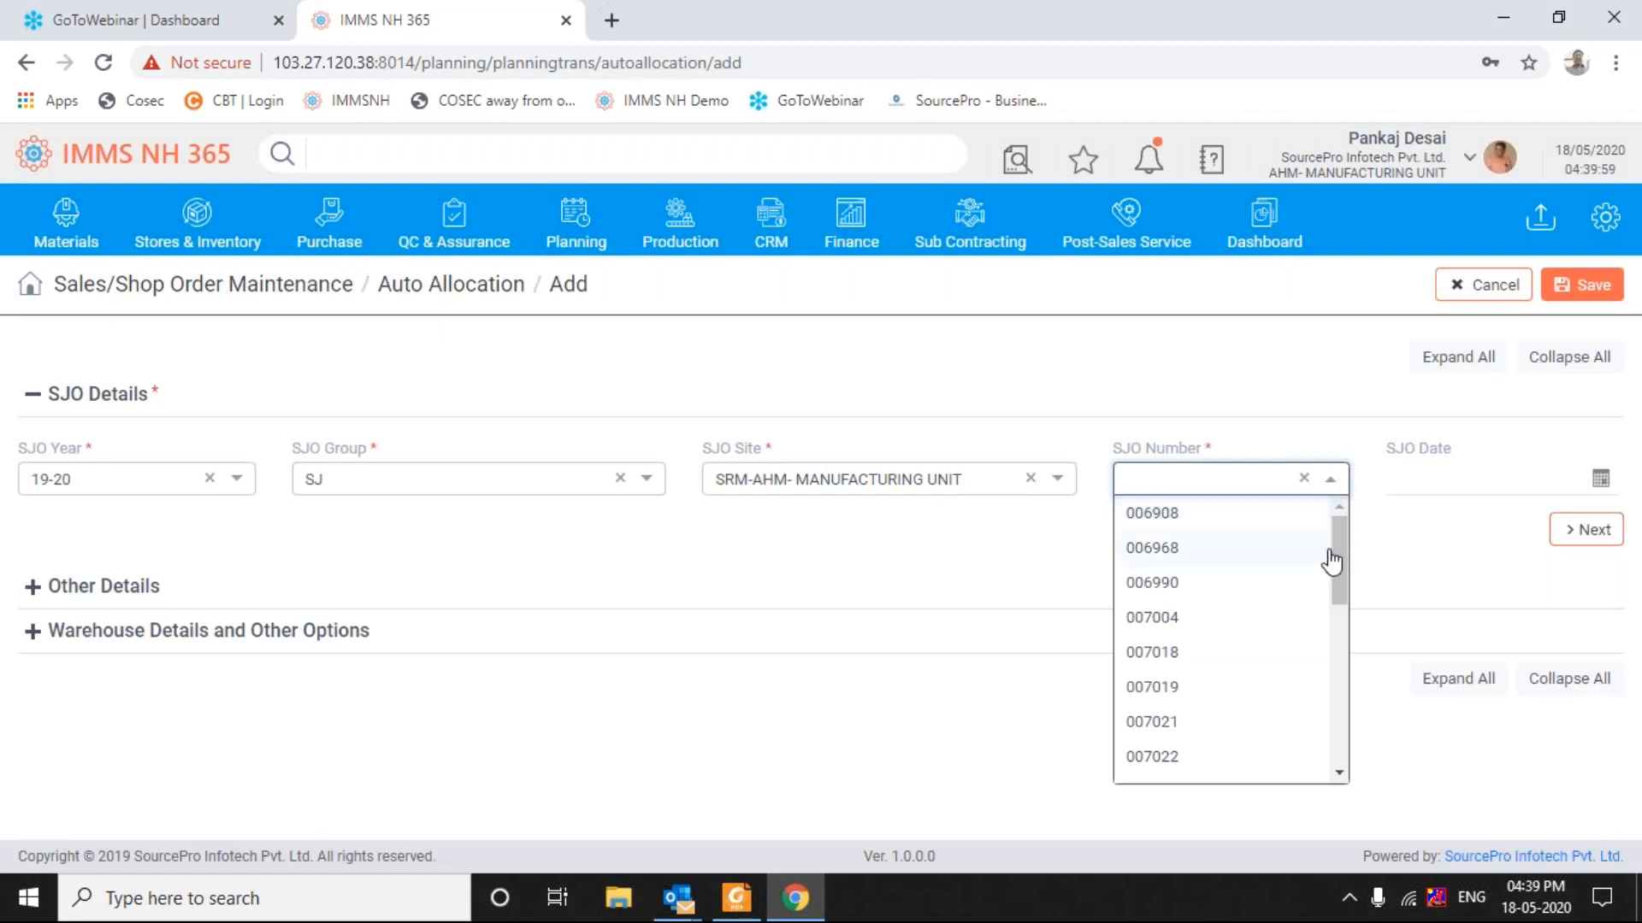
pyautogui.moveTo(1342, 568); pyautogui.dragTo(1348, 784)
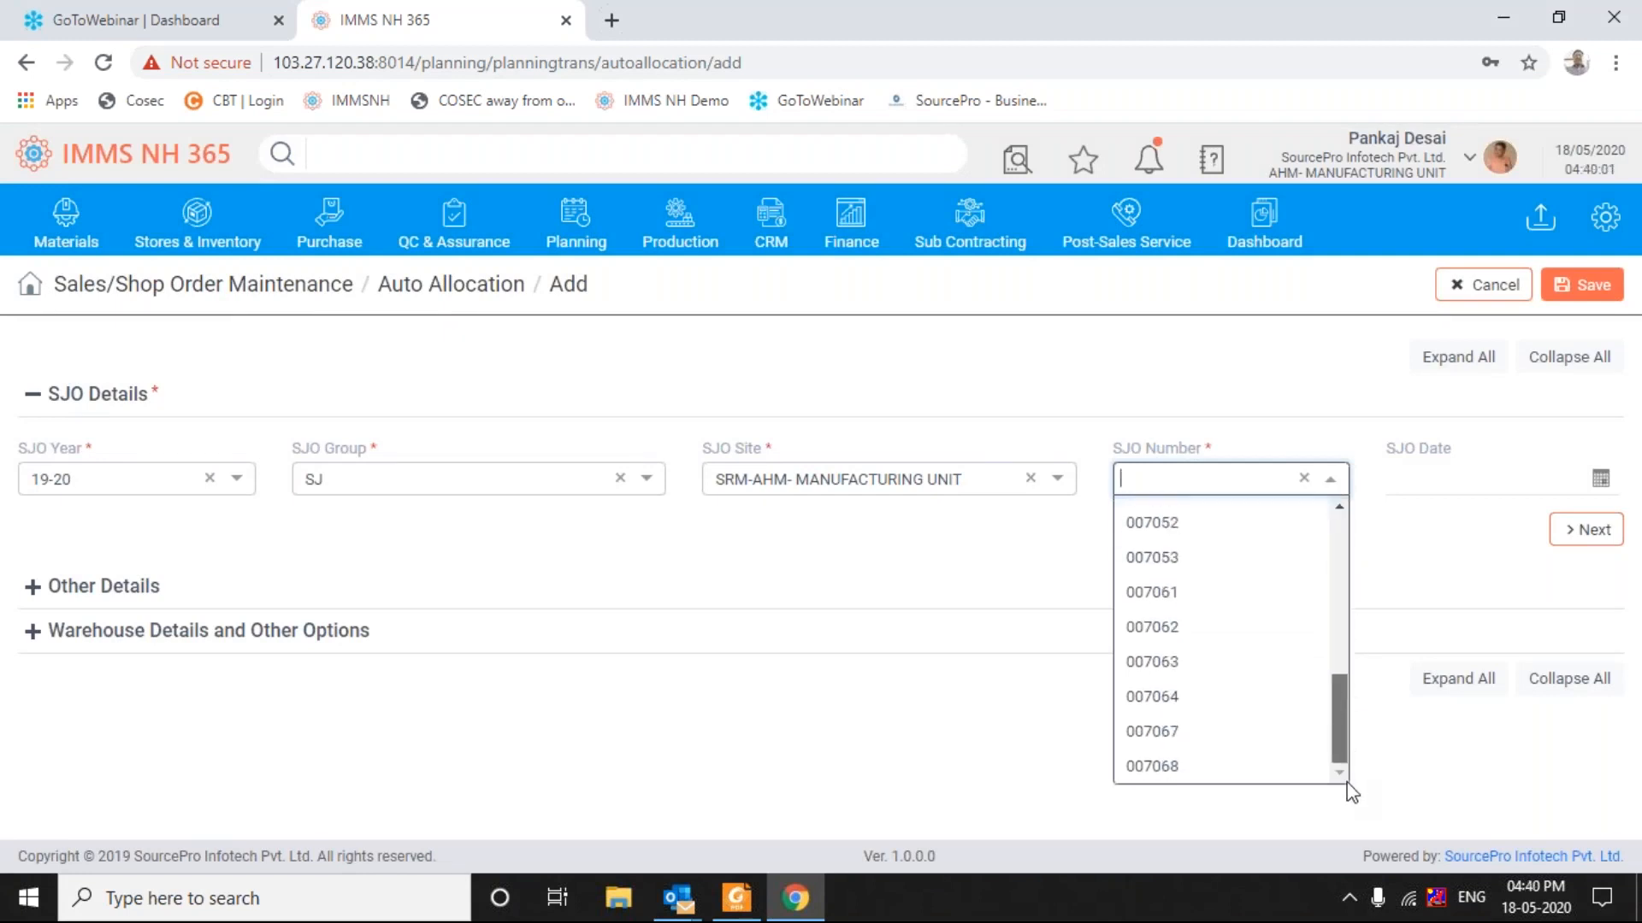
pyautogui.click(1155, 732)
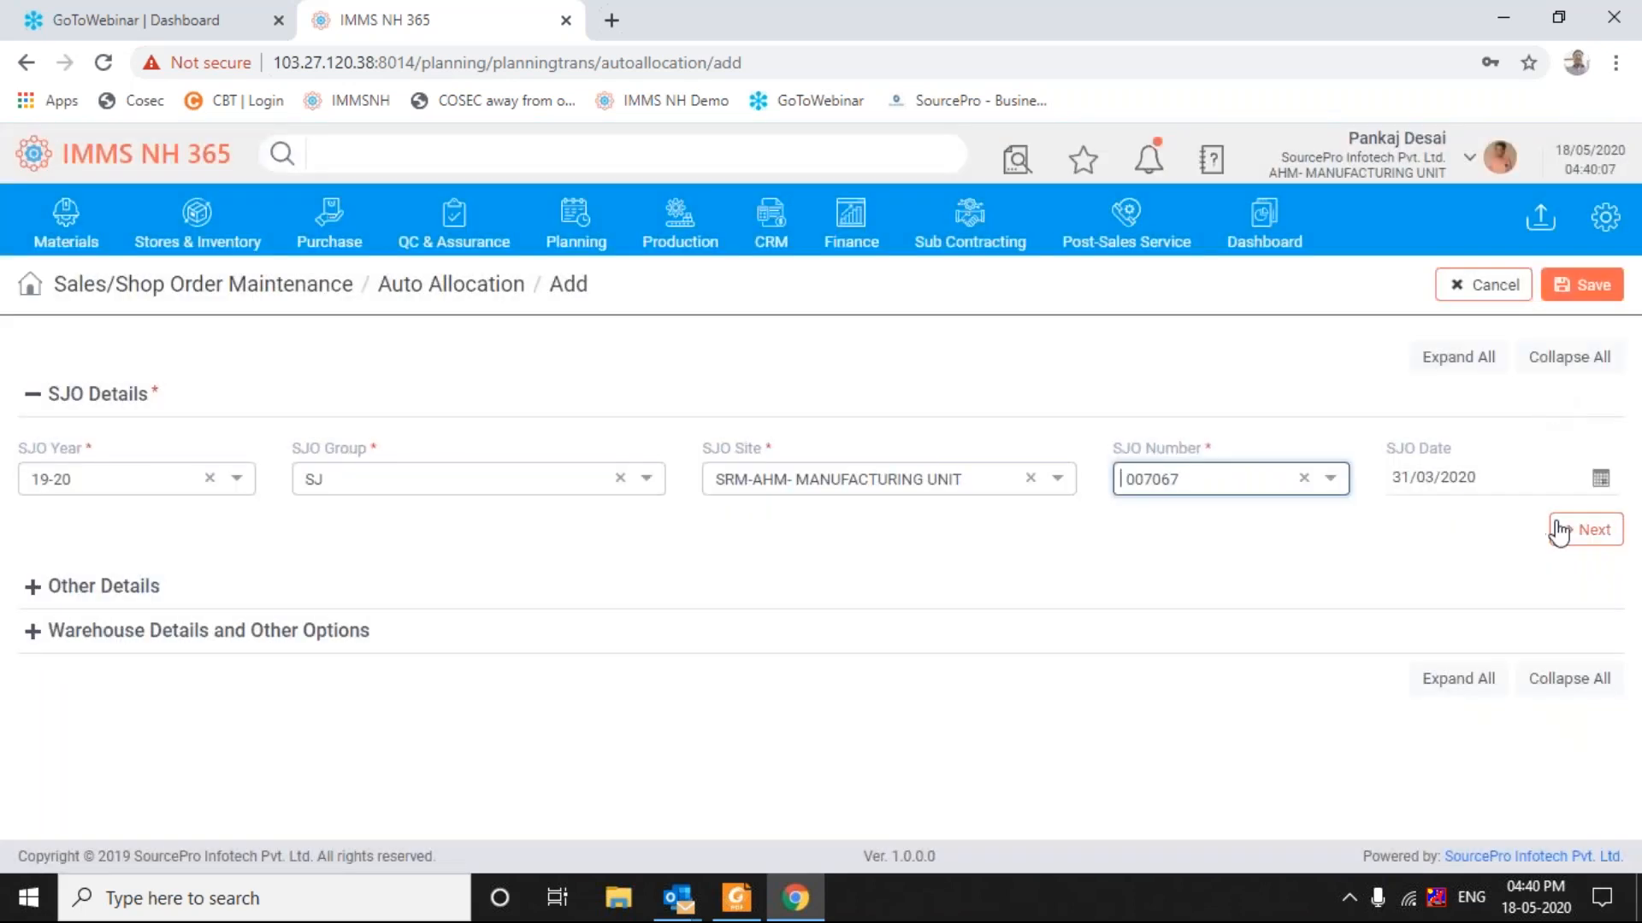
# Step: Expand the other details and warehouse sections, and select all warehouses (SHIEX, SHINE and GM1) for auto allocation
pyautogui.click(1576, 544)
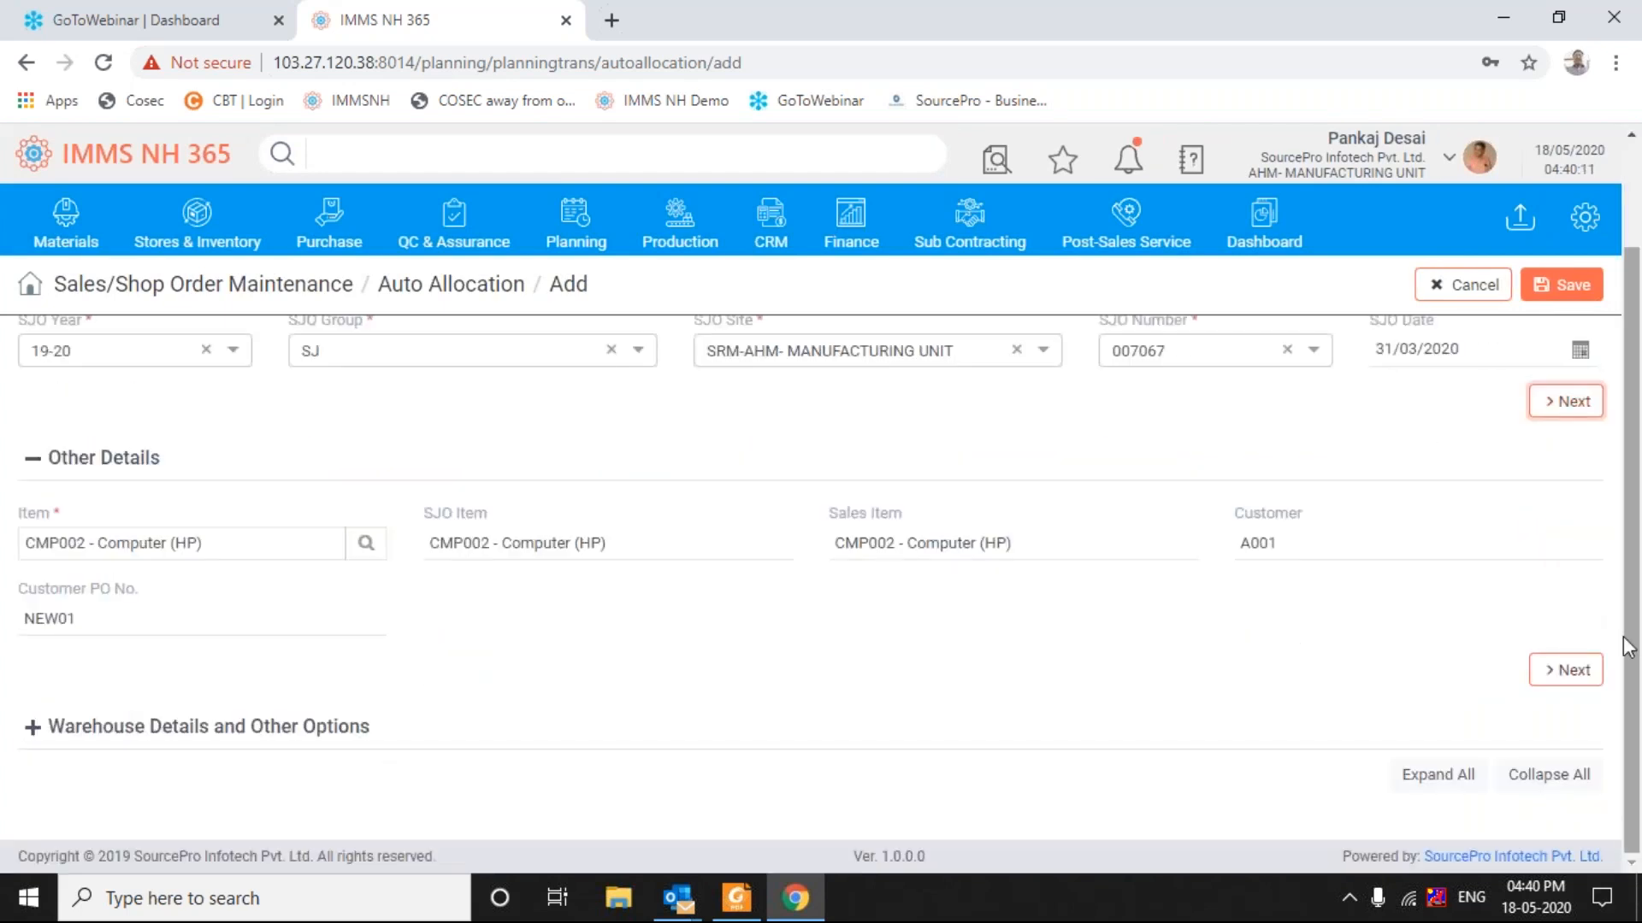
pyautogui.click(1584, 682)
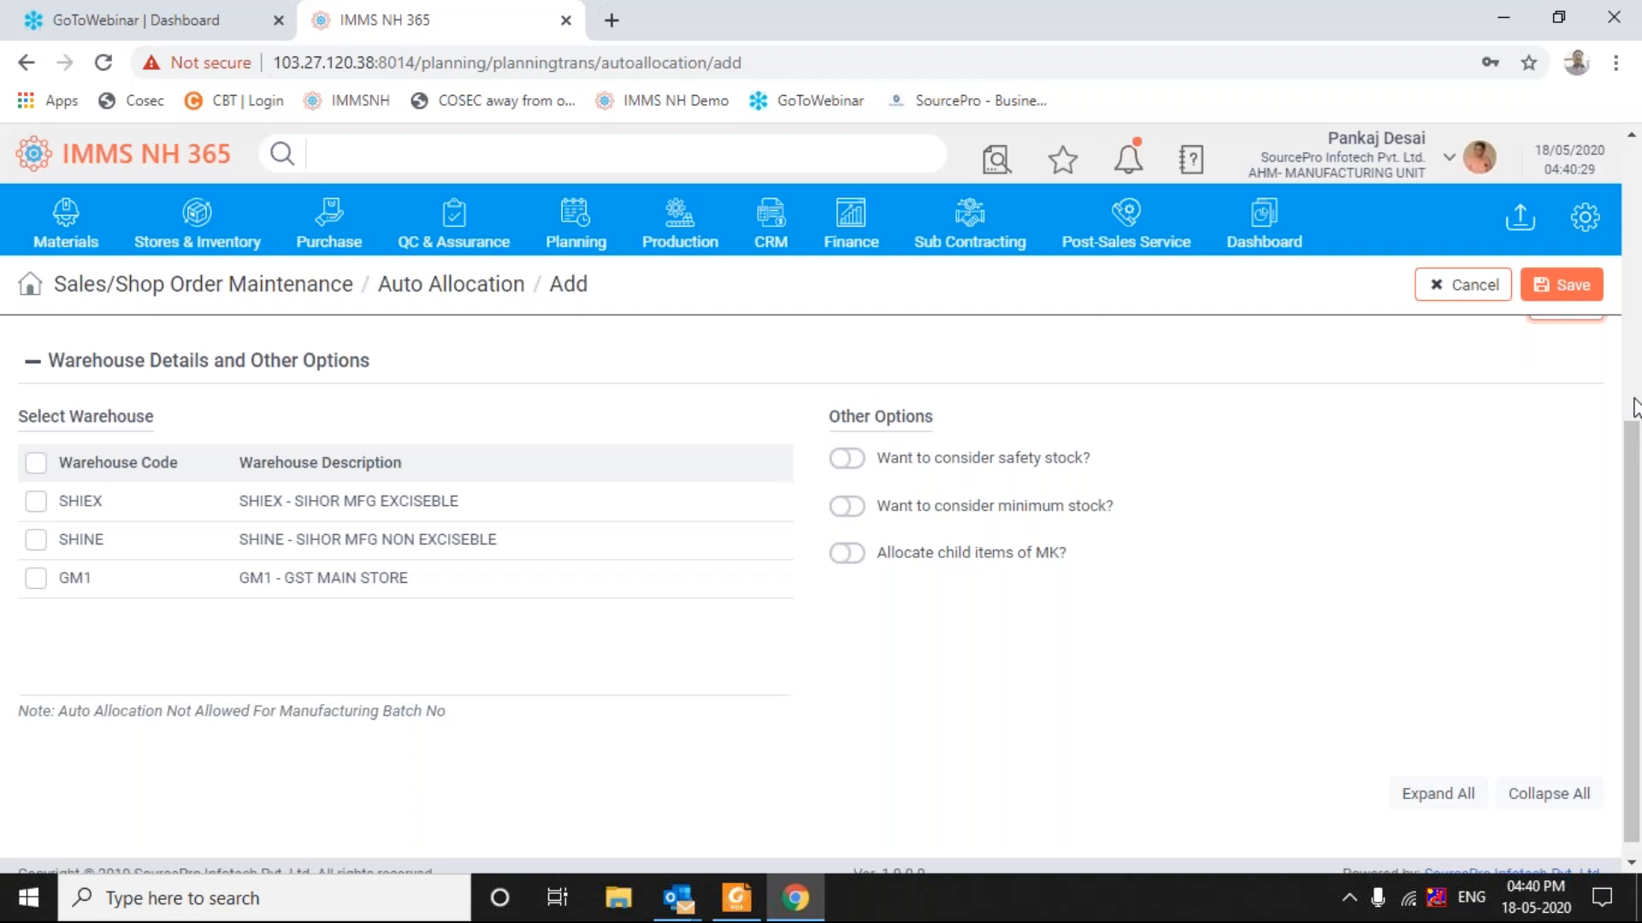
pyautogui.click(1635, 304)
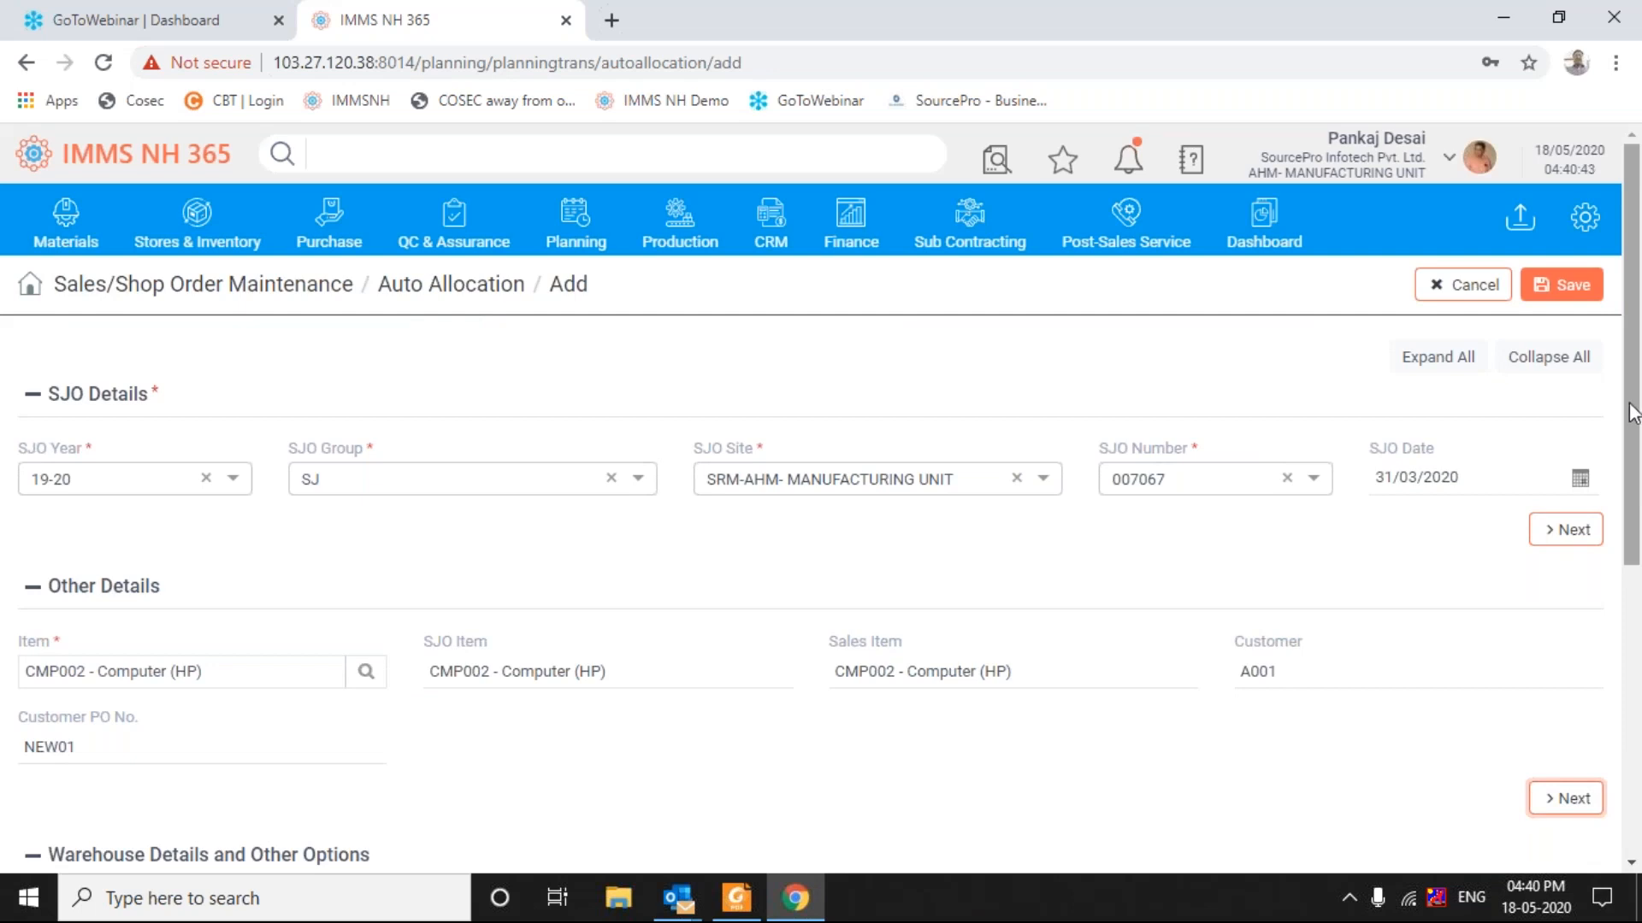
pyautogui.moveTo(1633, 417); pyautogui.dragTo(1636, 504)
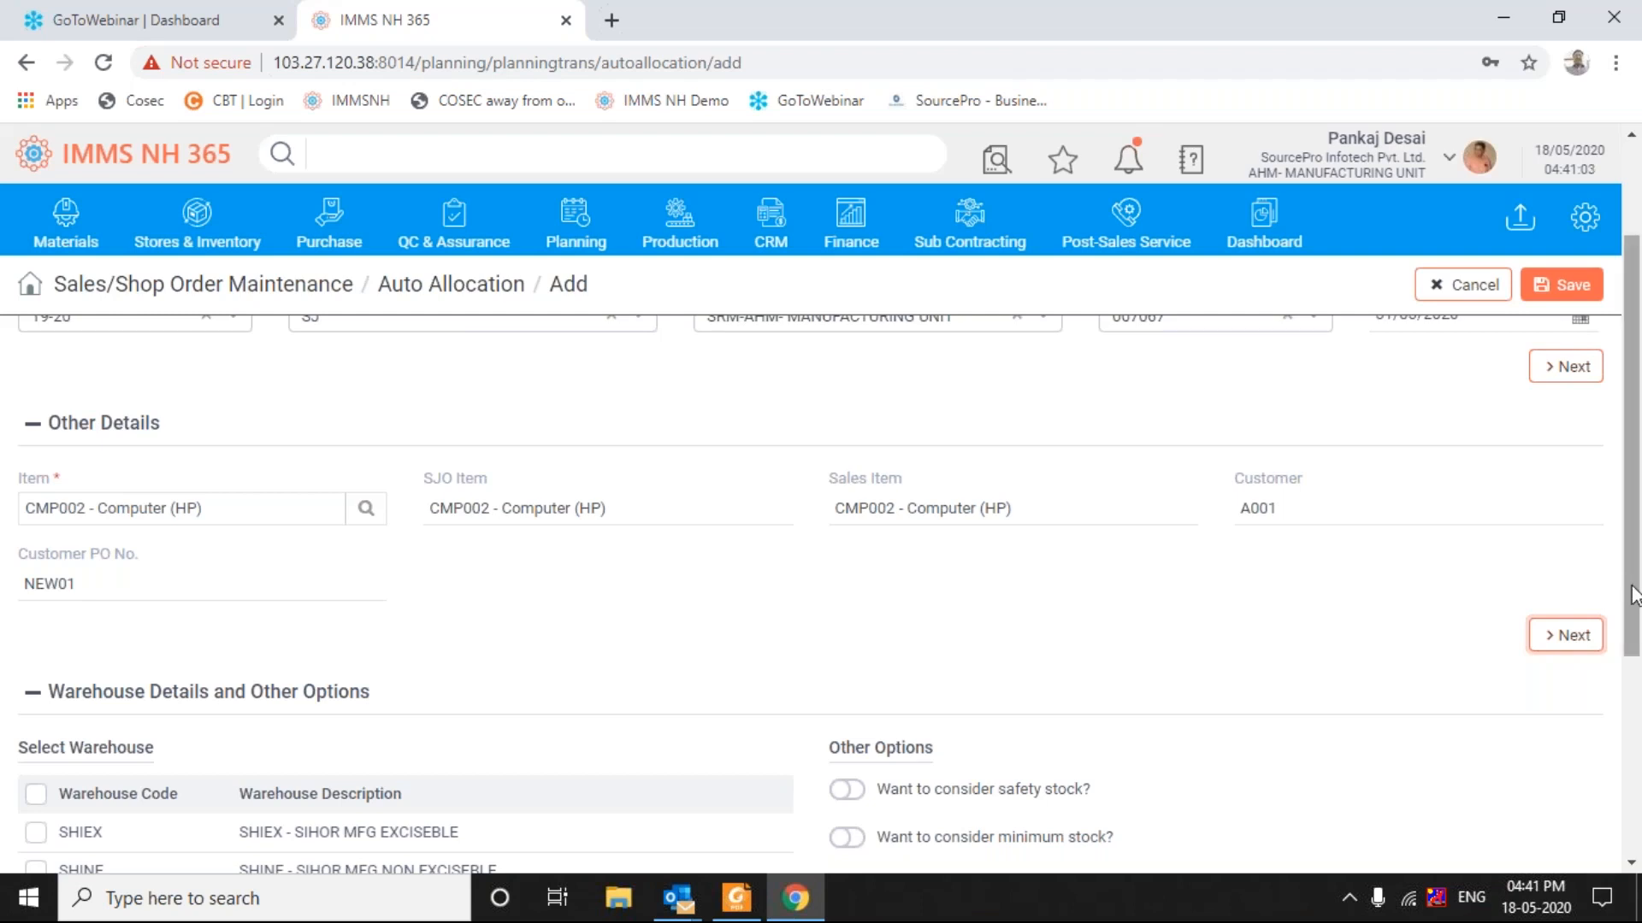
pyautogui.moveTo(1633, 594); pyautogui.dragTo(1635, 678)
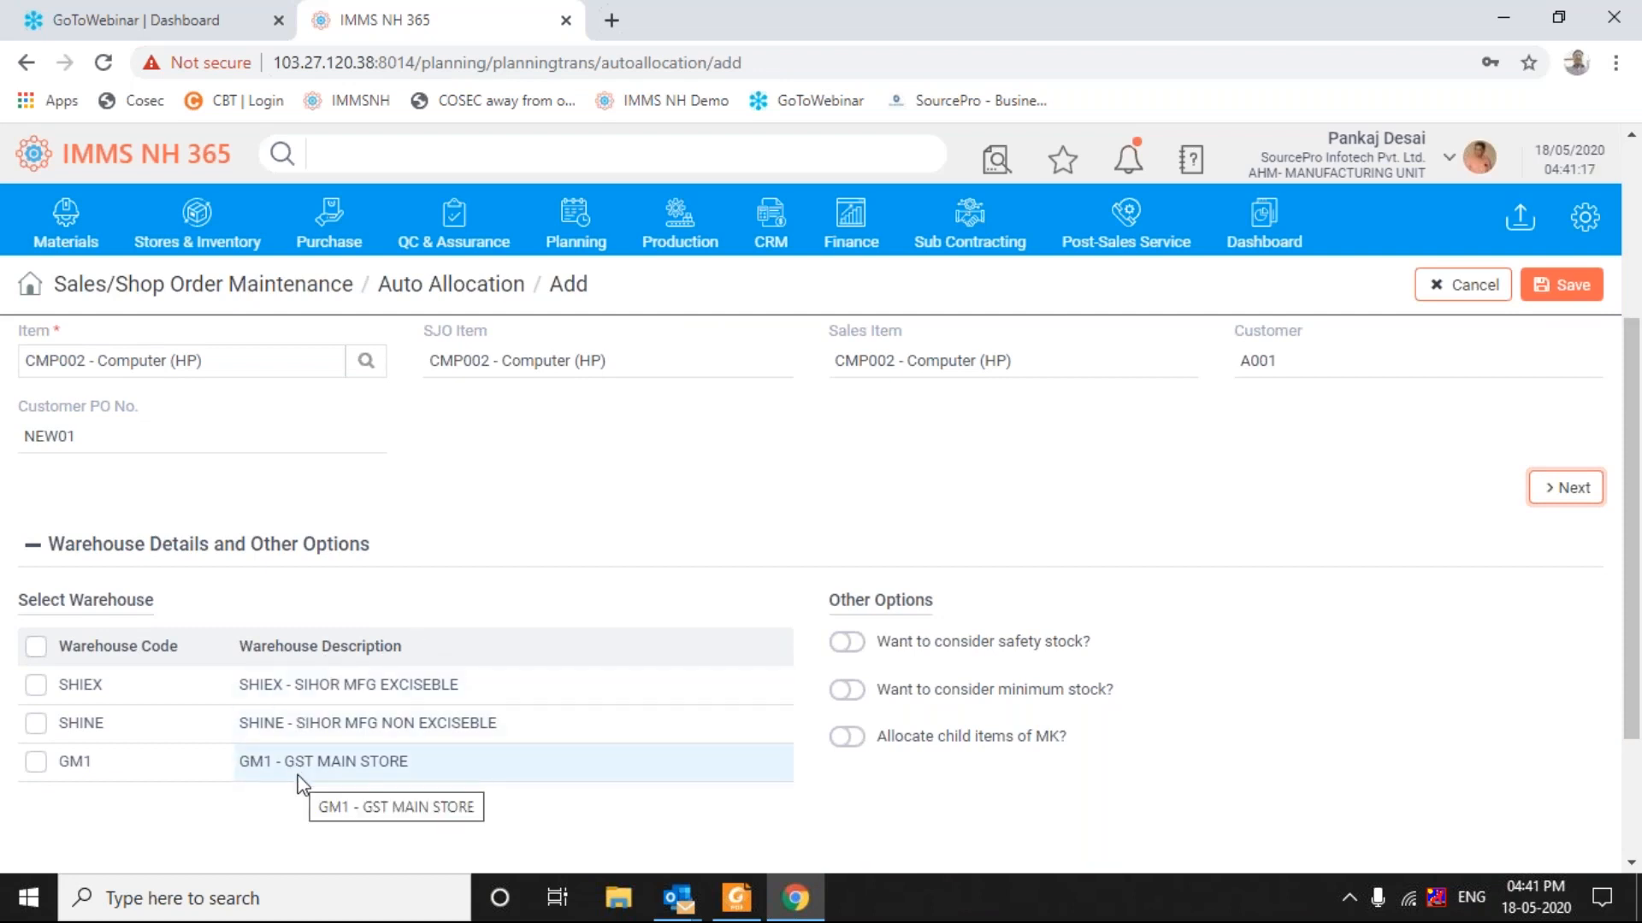
pyautogui.click(35, 648)
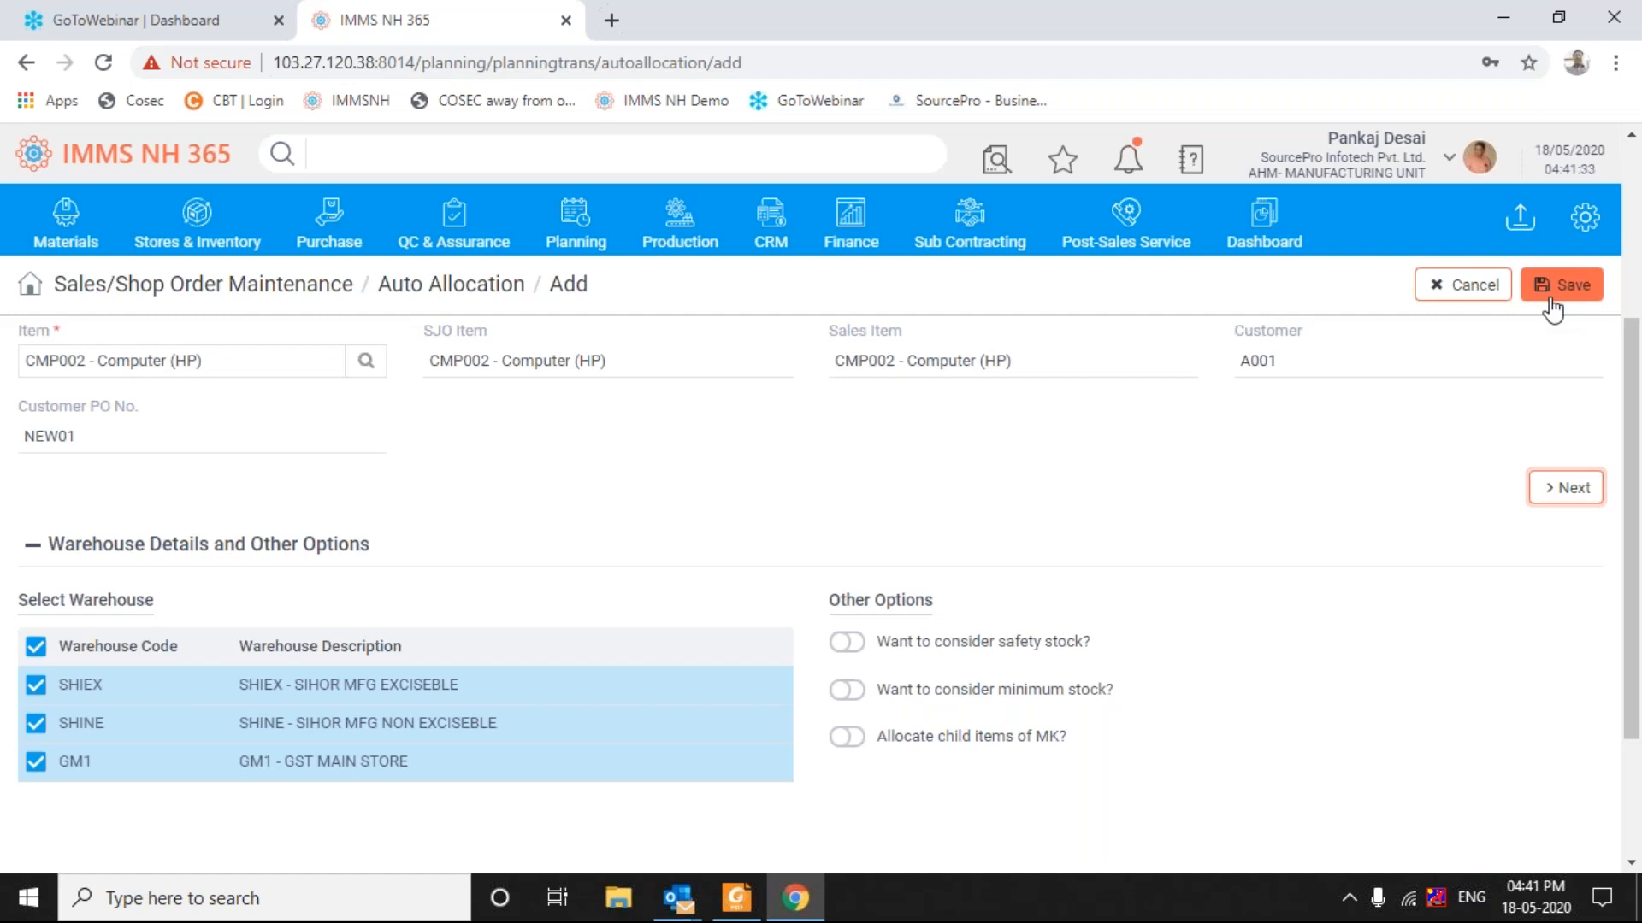
# Step: Open Allocation/WO Creation in a separate browser tab and start a new entry there
pyautogui.click(578, 224)
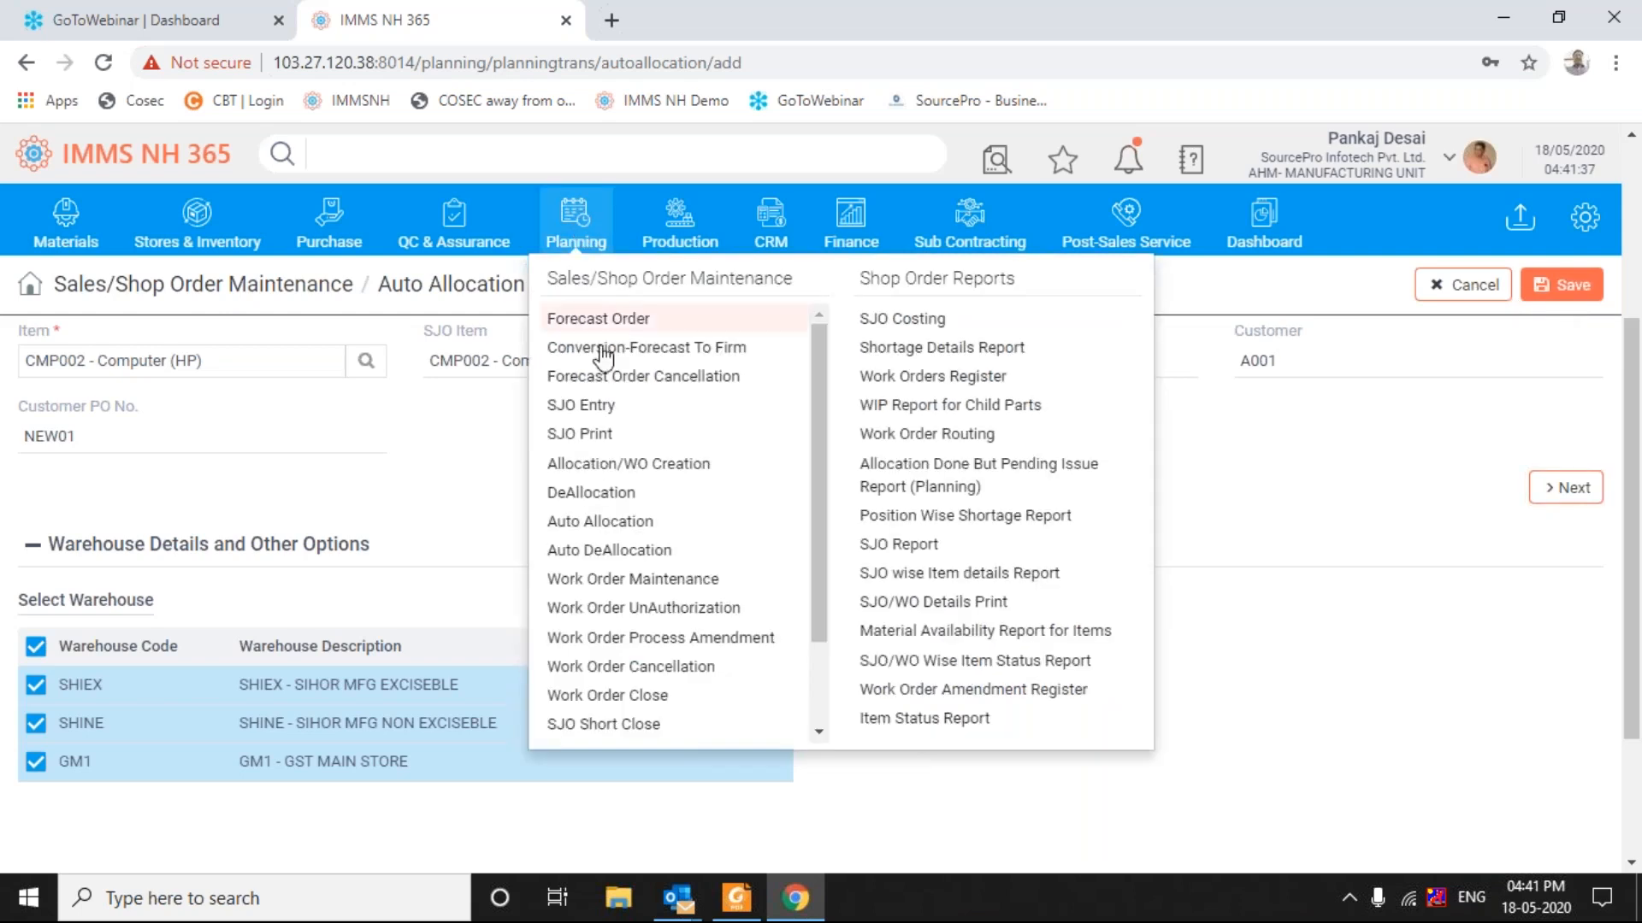
pyautogui.rightClick(609, 466)
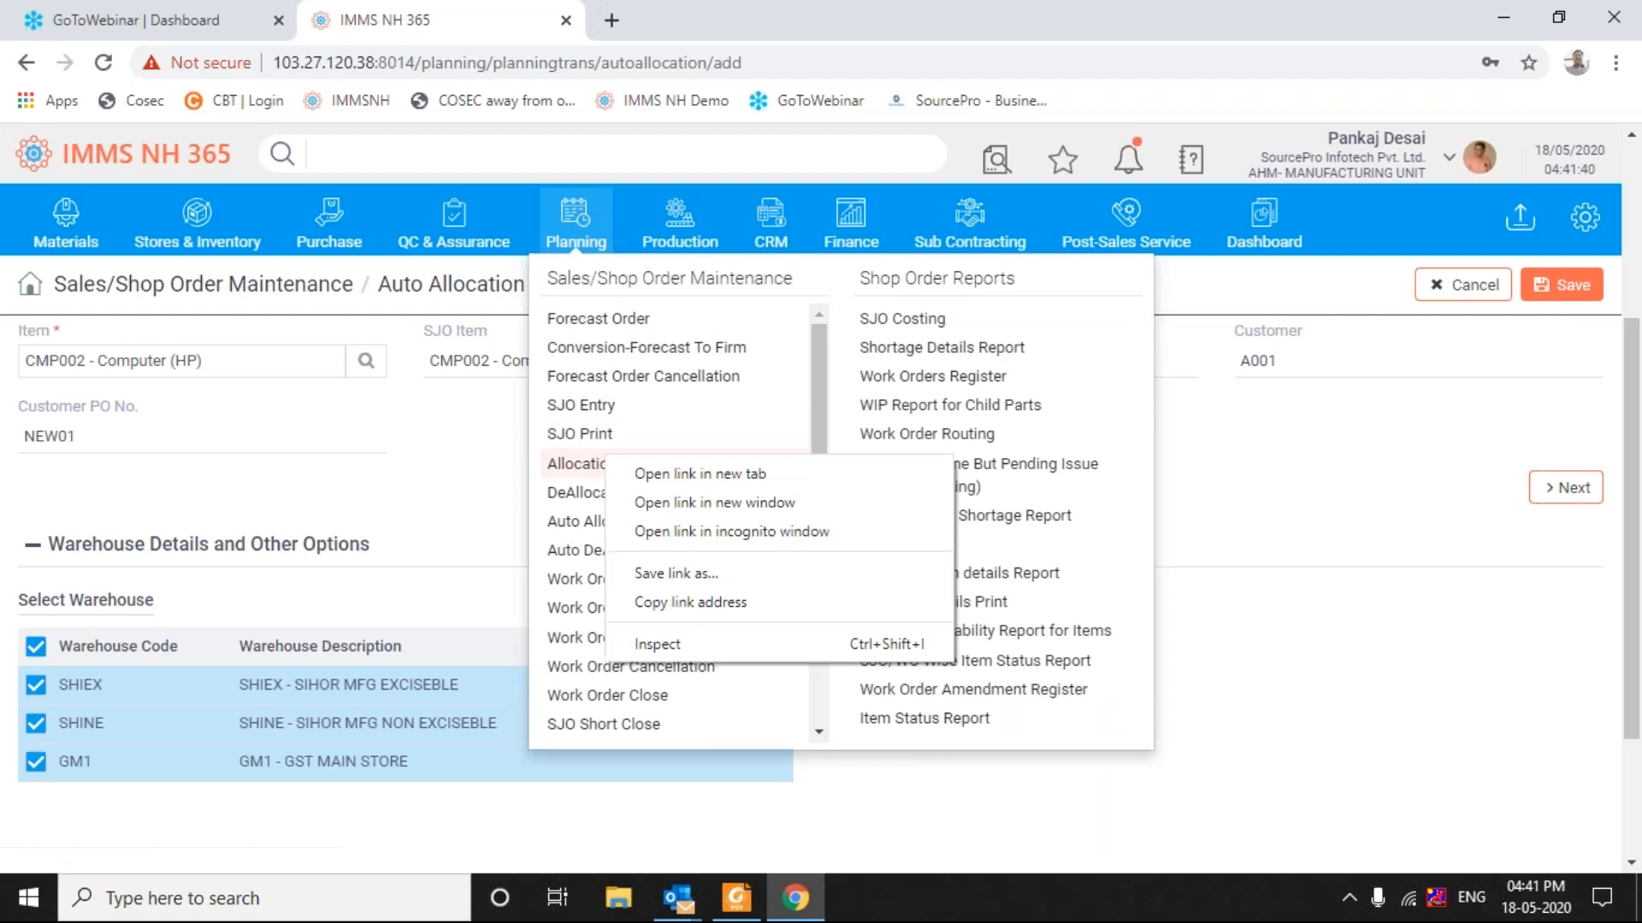
pyautogui.click(710, 475)
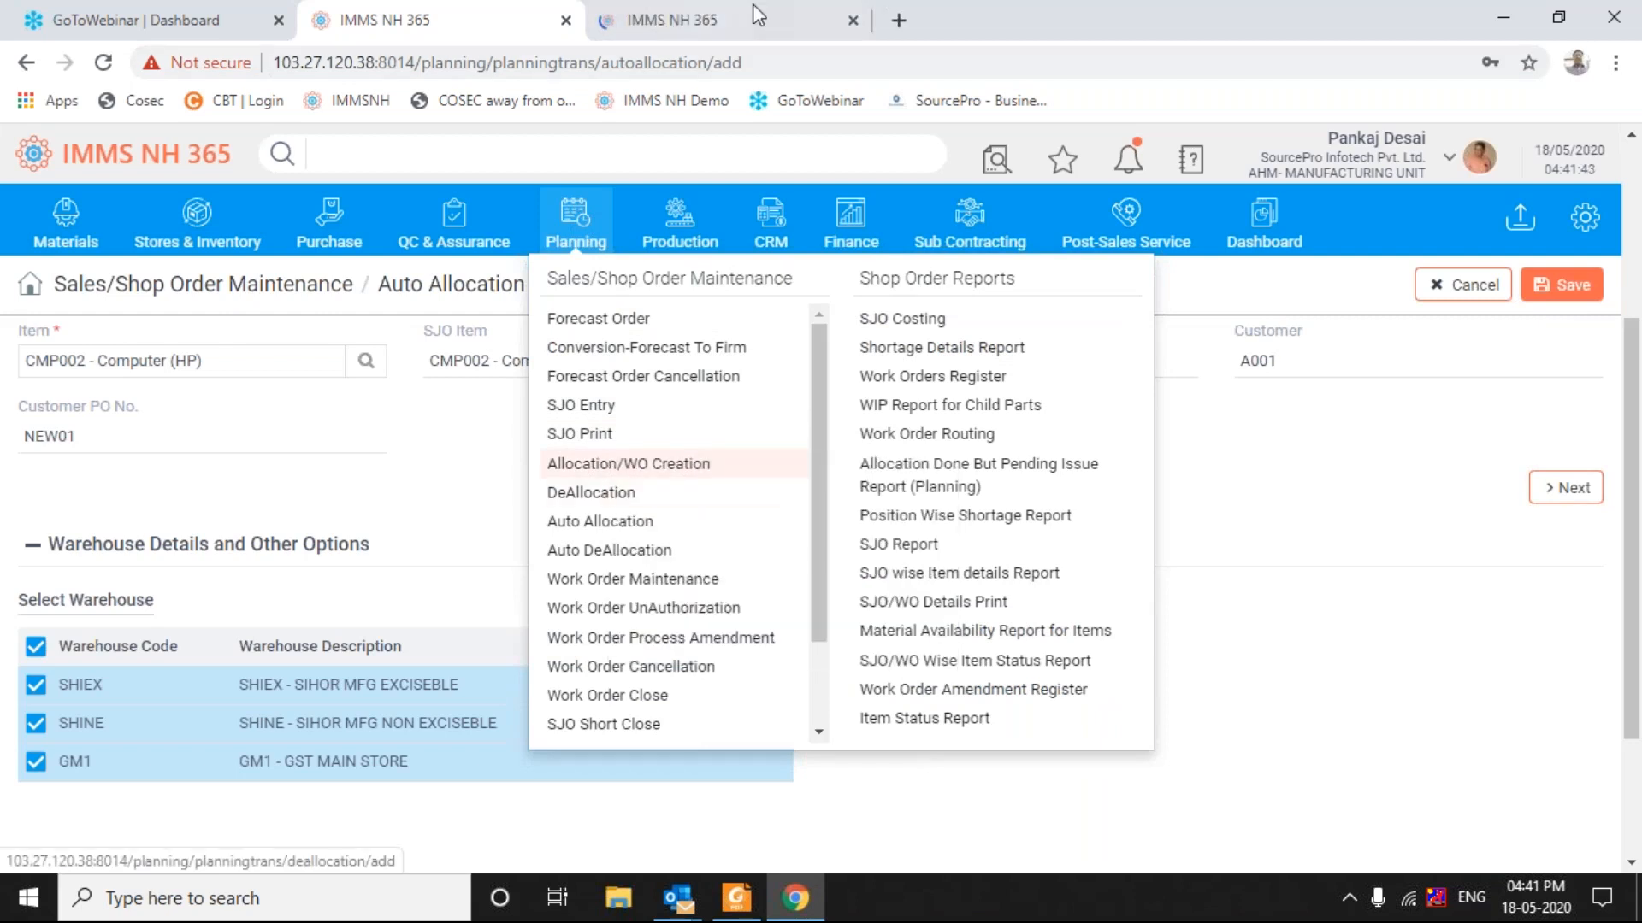
pyautogui.click(752, 29)
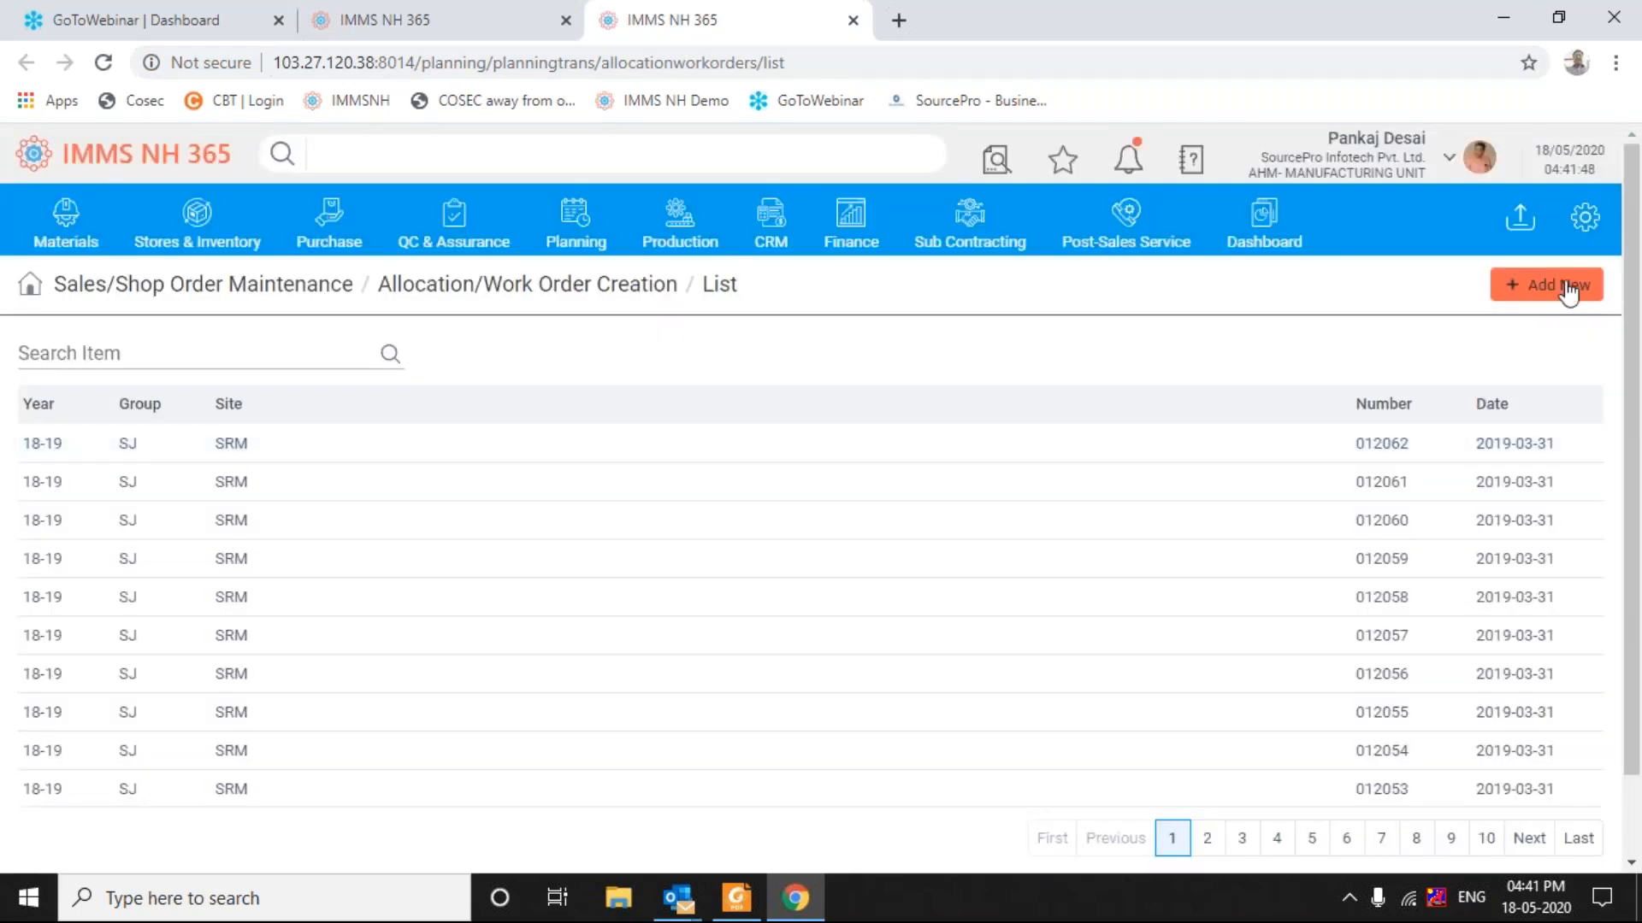
pyautogui.click(1567, 293)
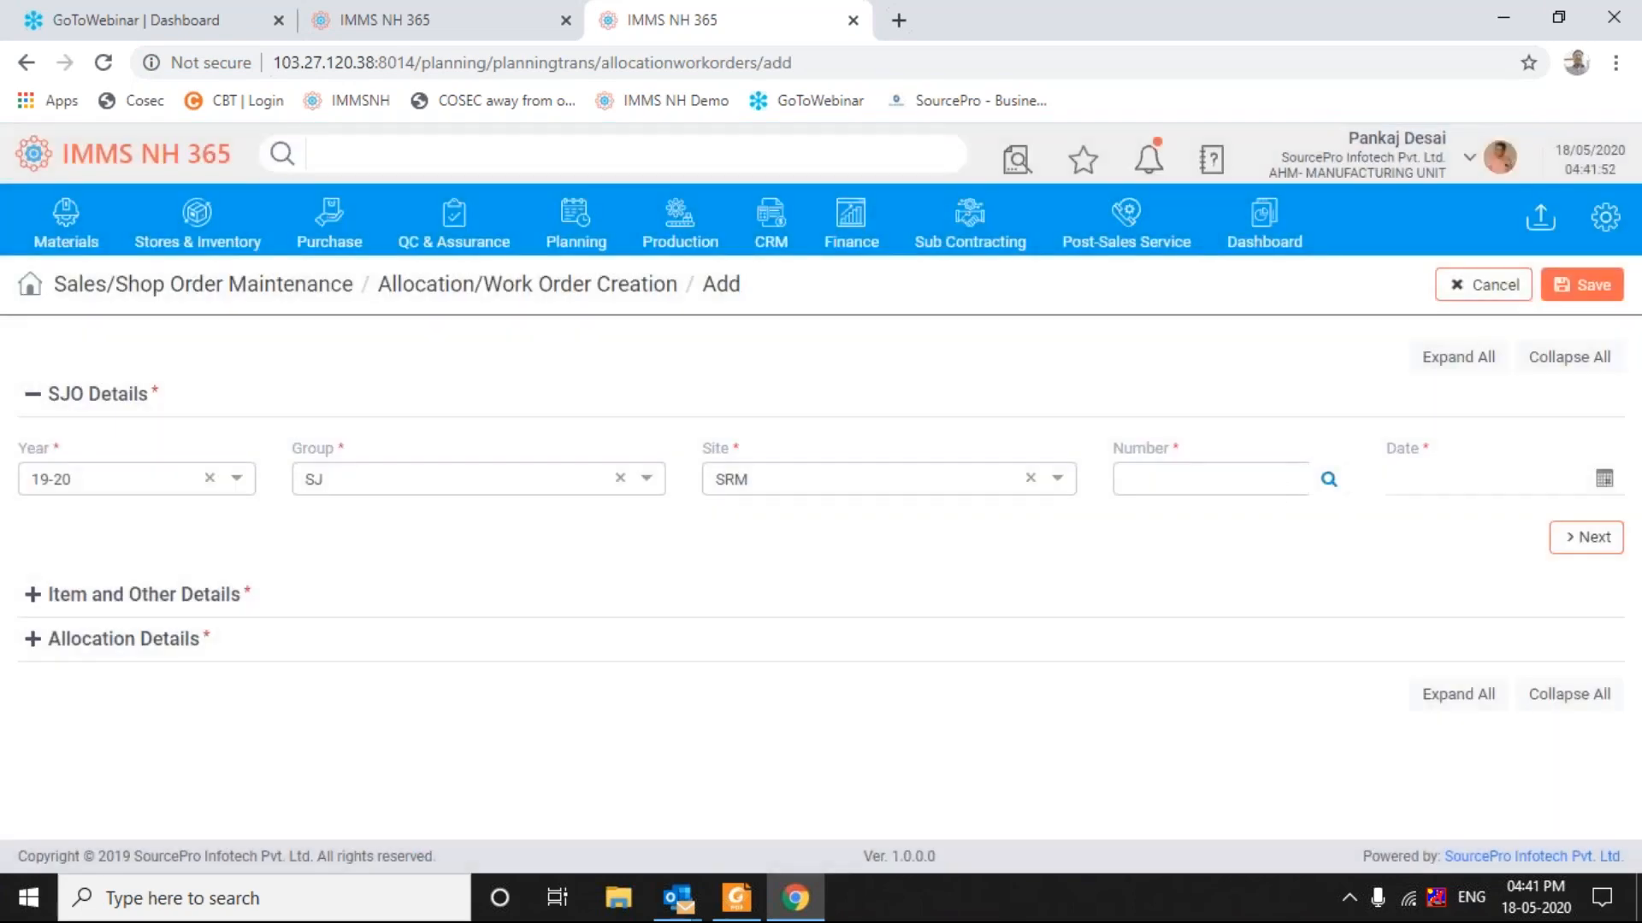
# Step: Pick the Computer (HP) SJO, item CMP002, from the number list for the new entry
pyautogui.click(1328, 479)
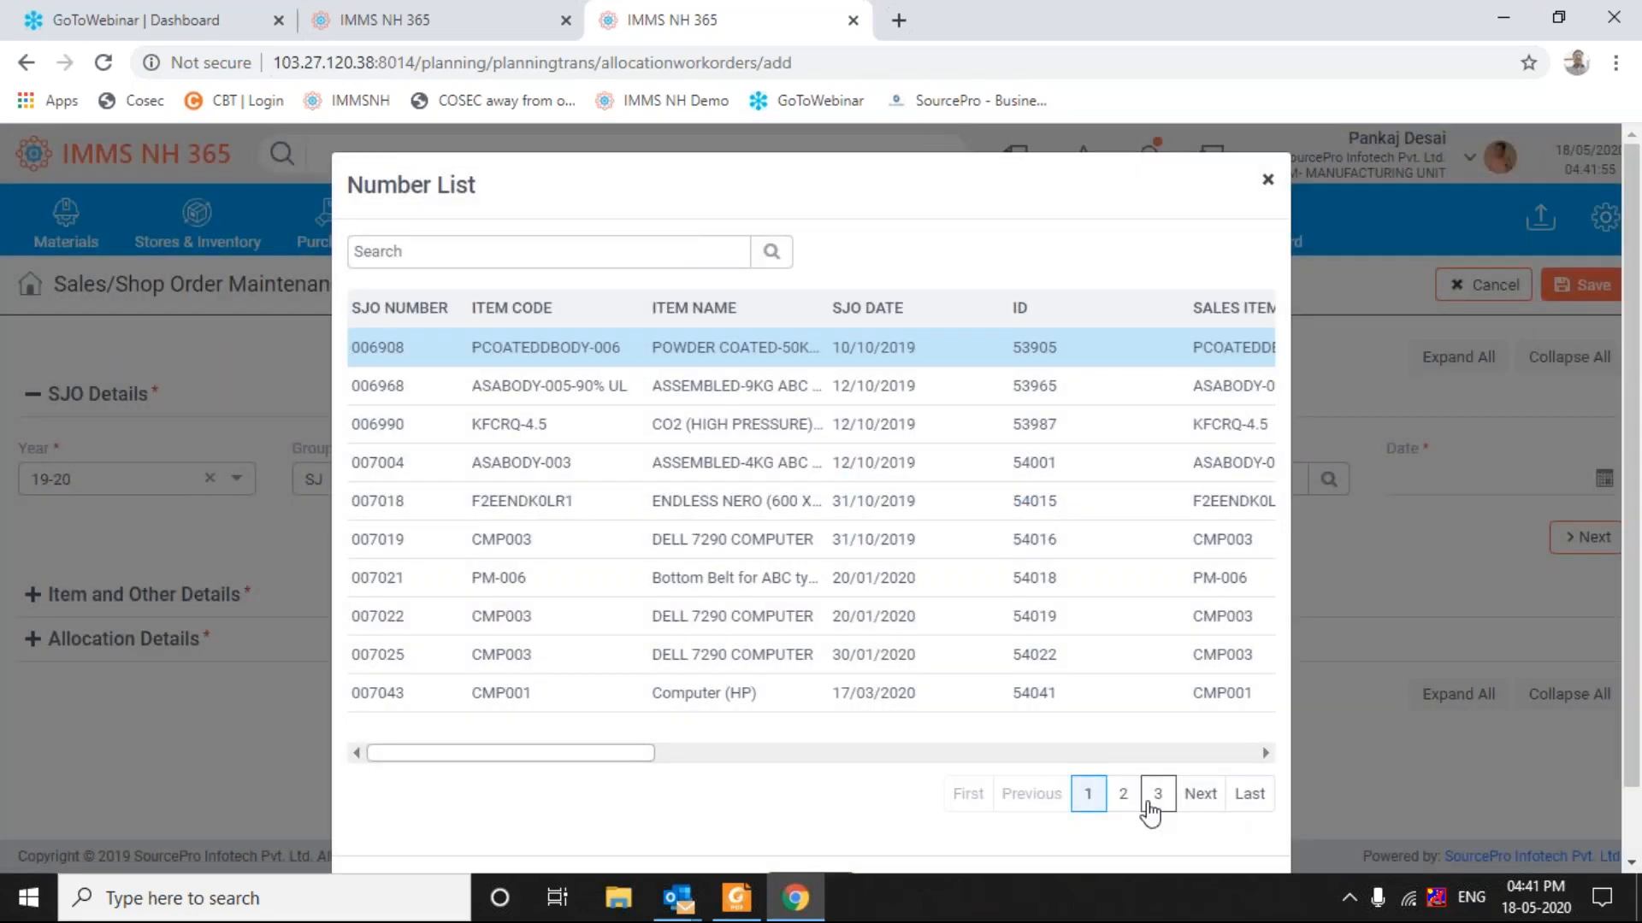
pyautogui.click(1158, 794)
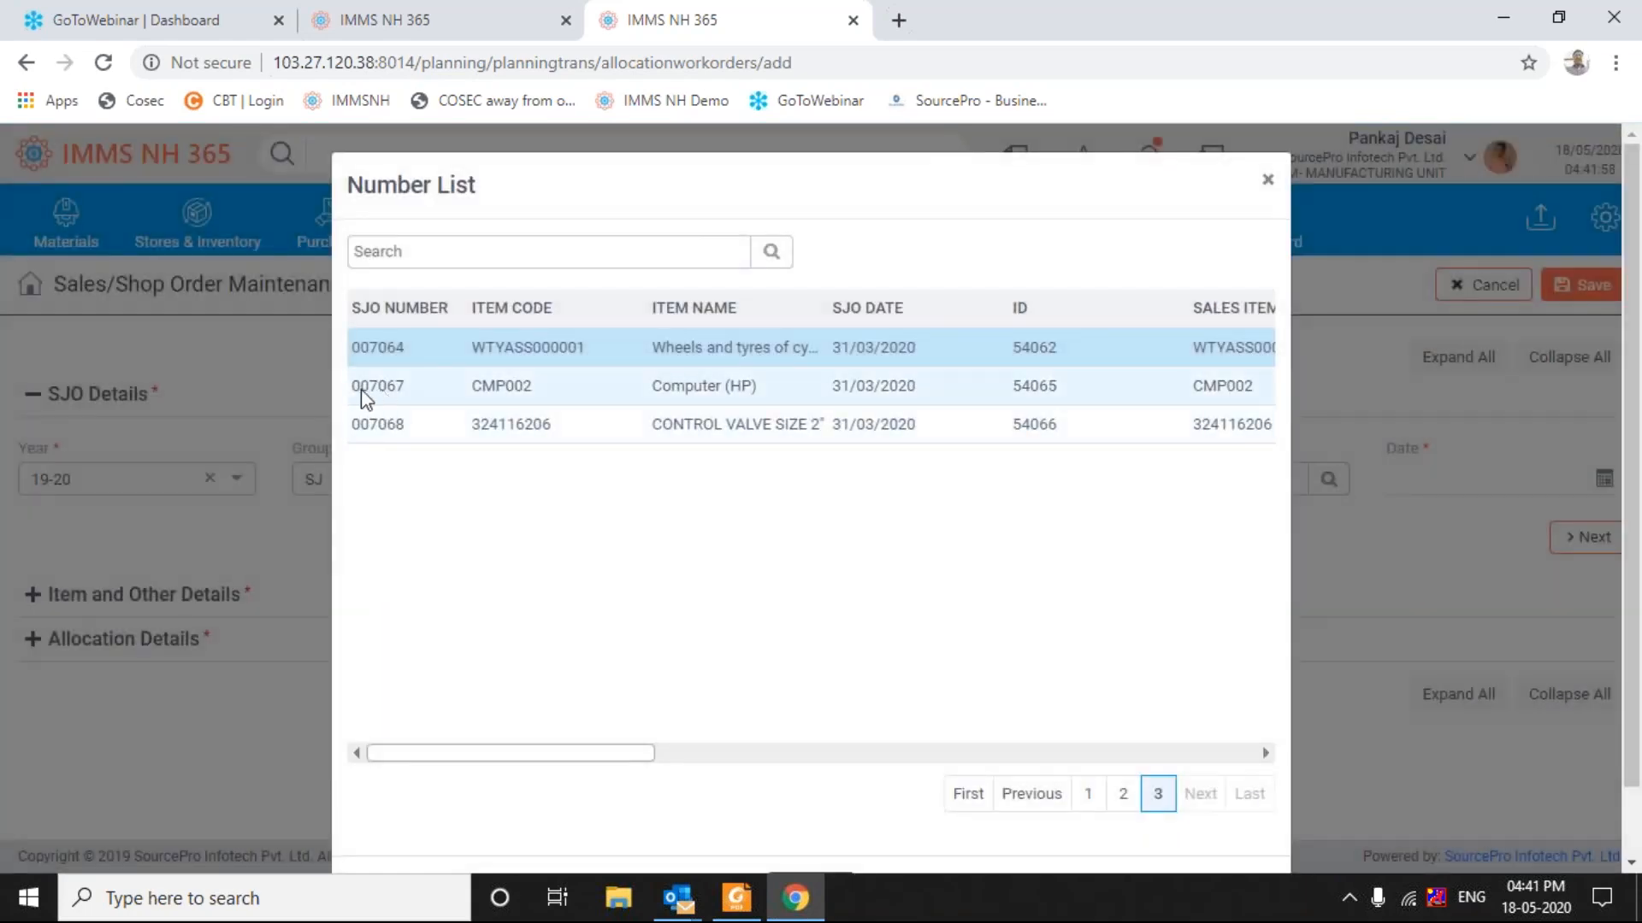
pyautogui.doubleClick(371, 389)
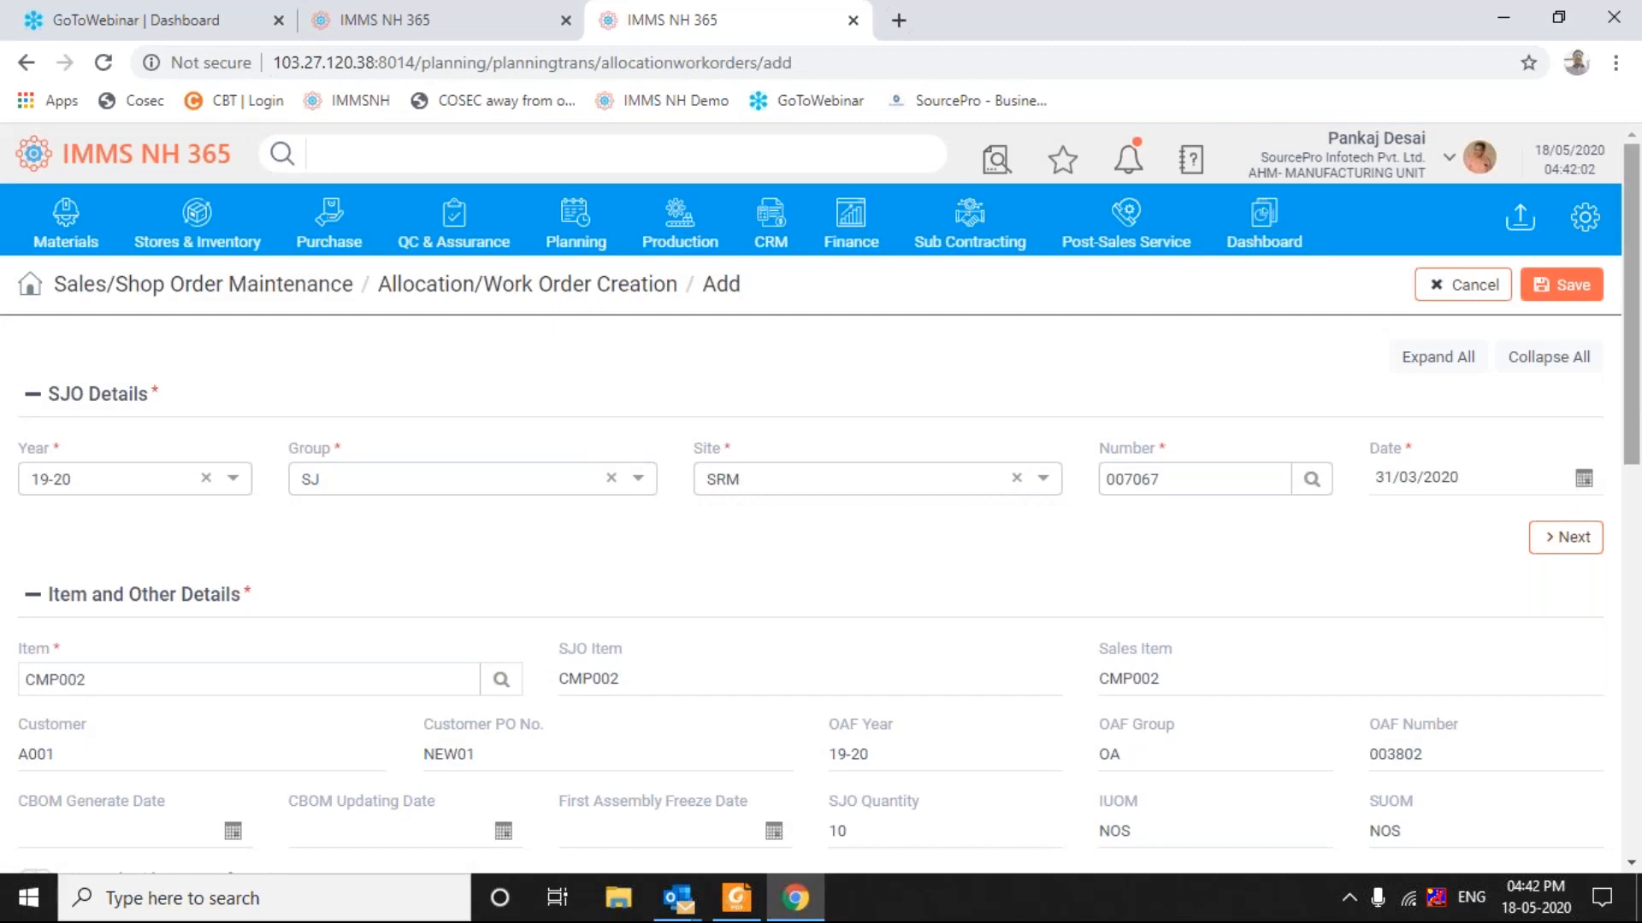
# Step: Try to allocate the Keyboard for Computer item (KEY001) from the allocation tree, and dismiss the resulting notice
pyautogui.click(1635, 585)
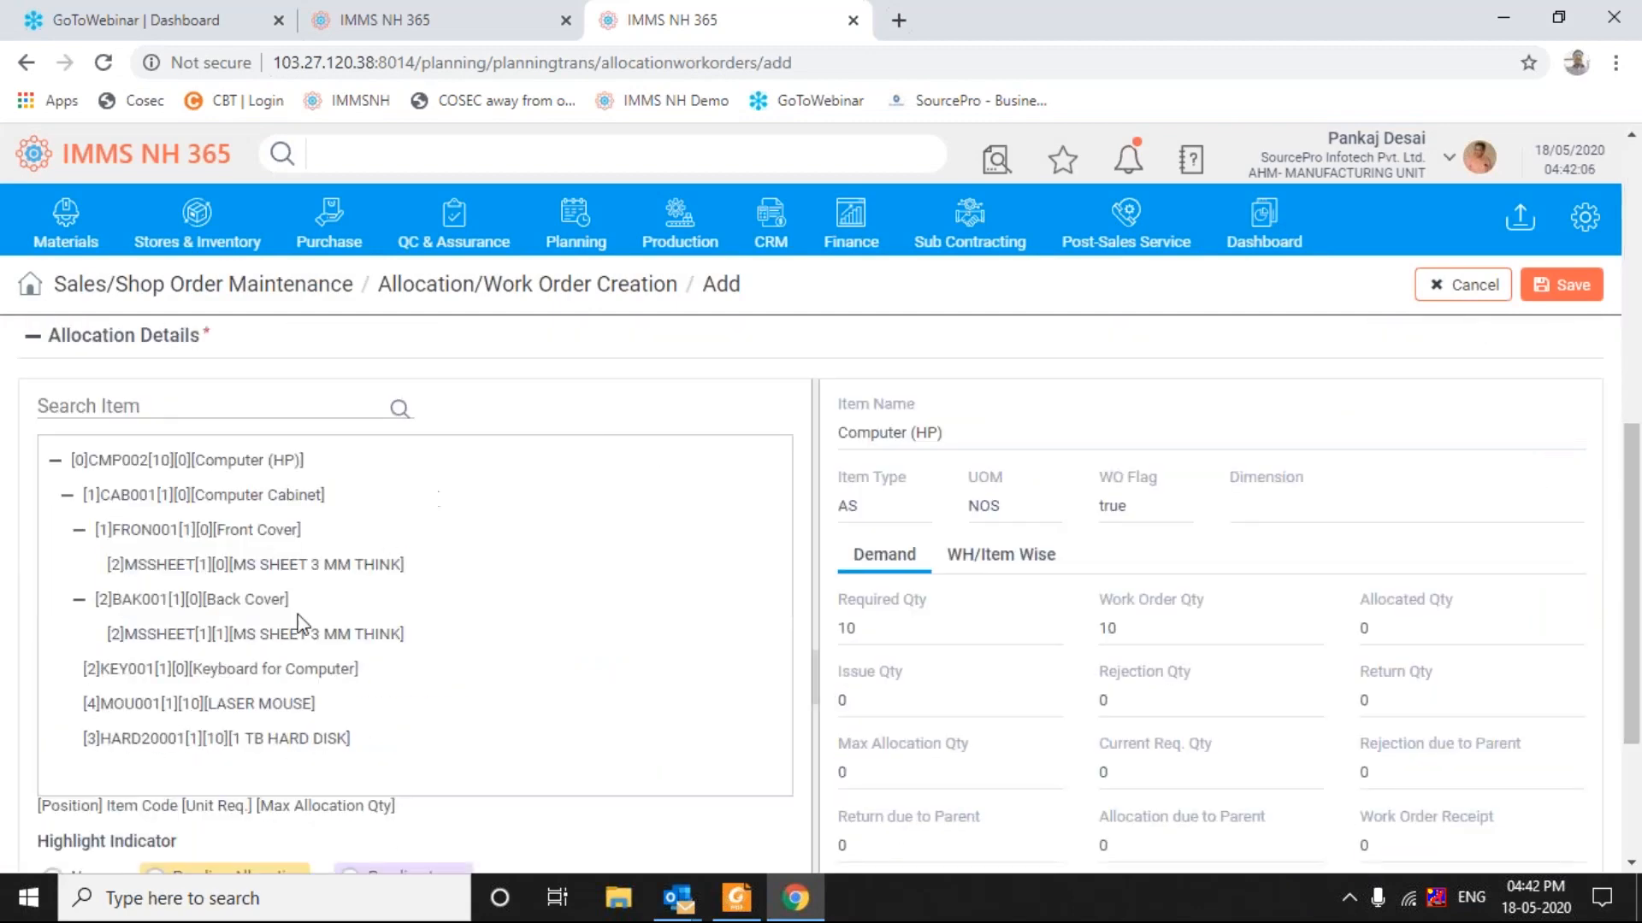
pyautogui.click(216, 676)
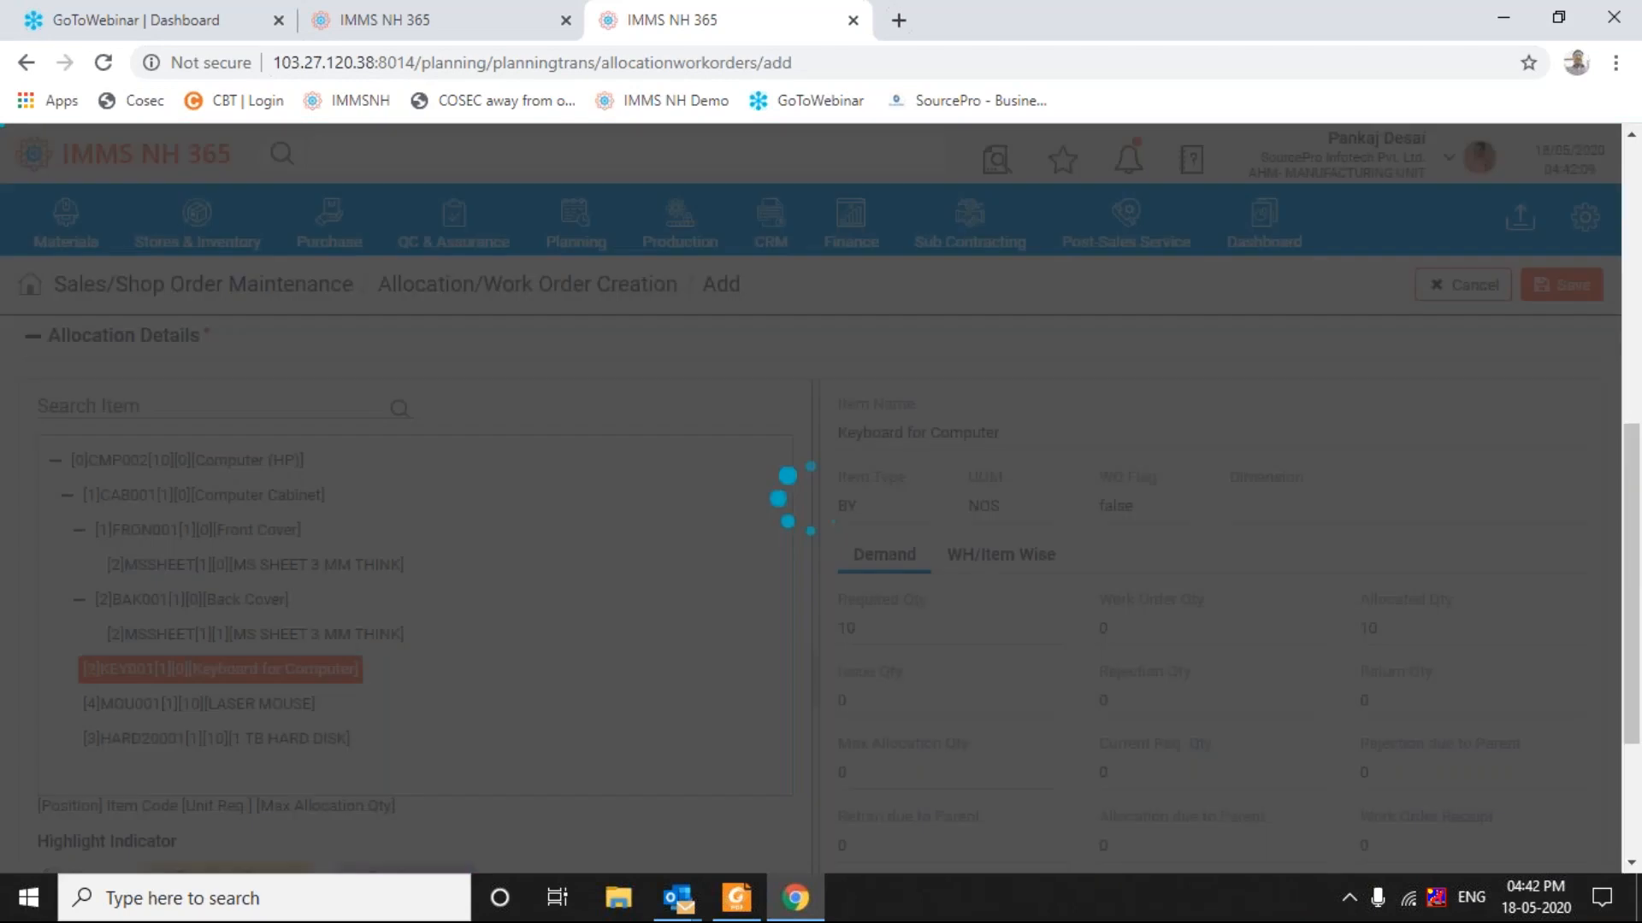
pyautogui.rightClick(221, 678)
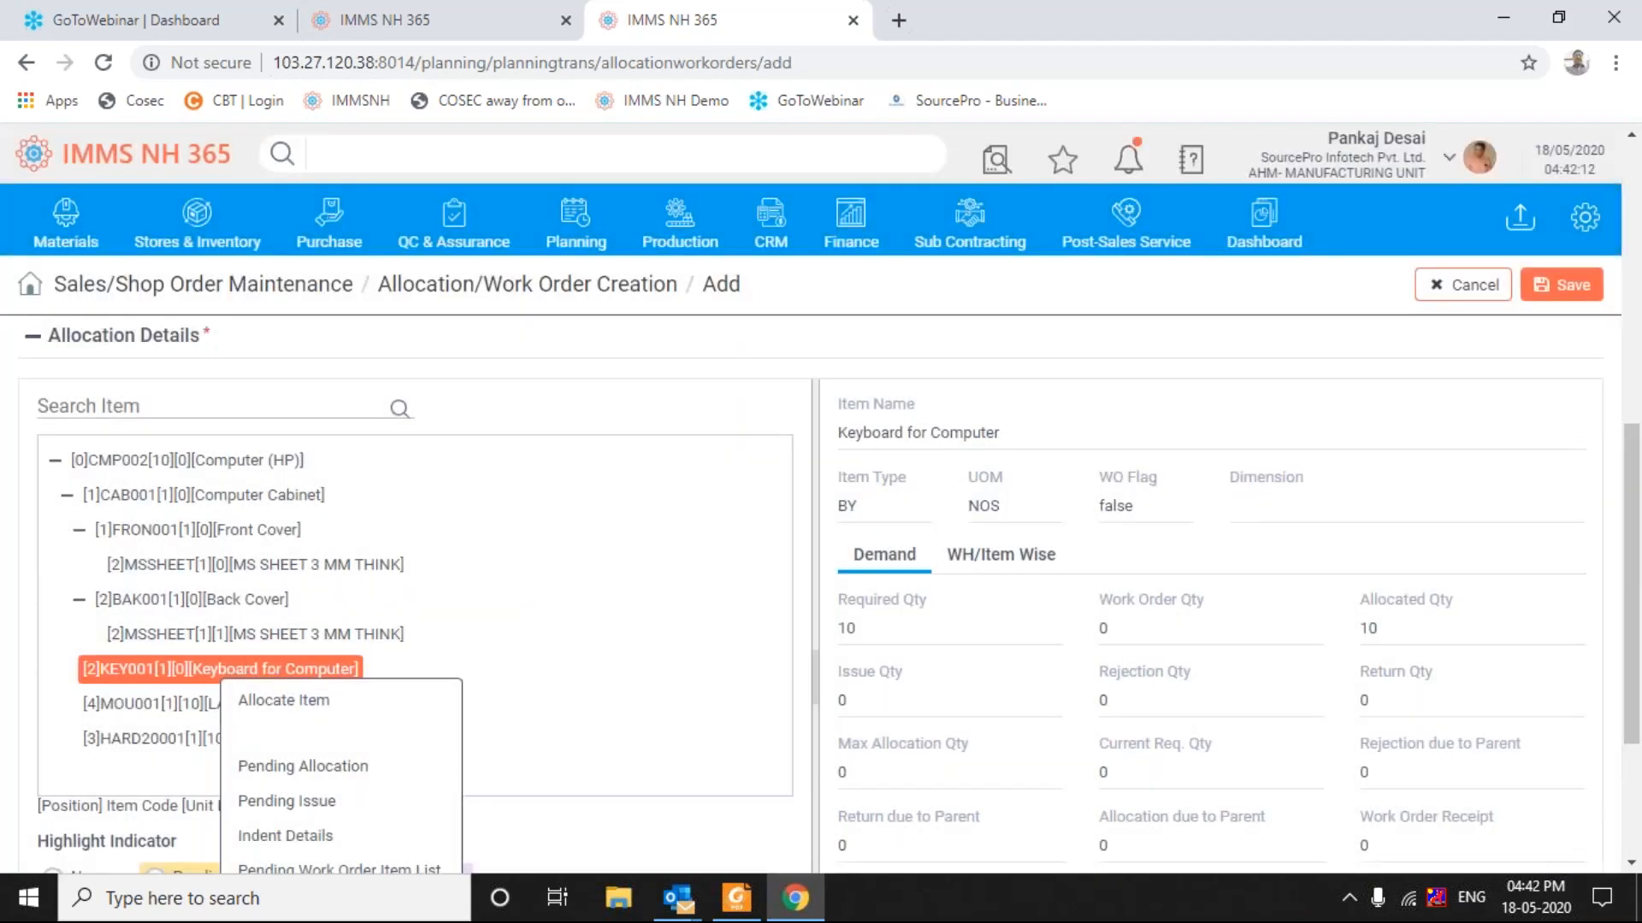
pyautogui.click(316, 706)
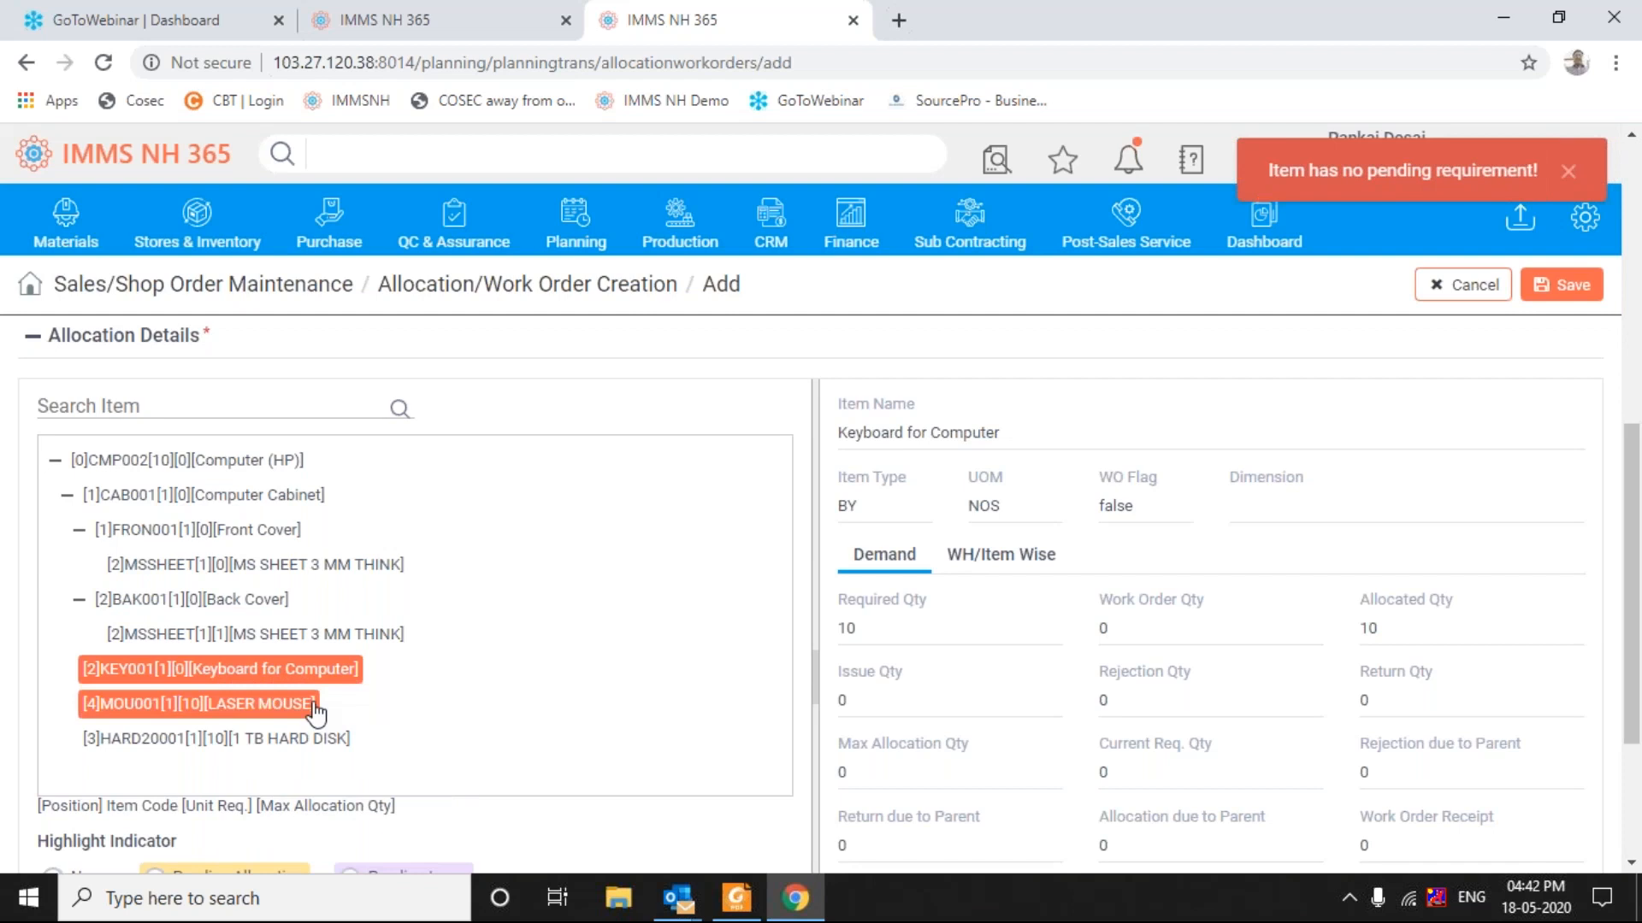
pyautogui.click(1572, 172)
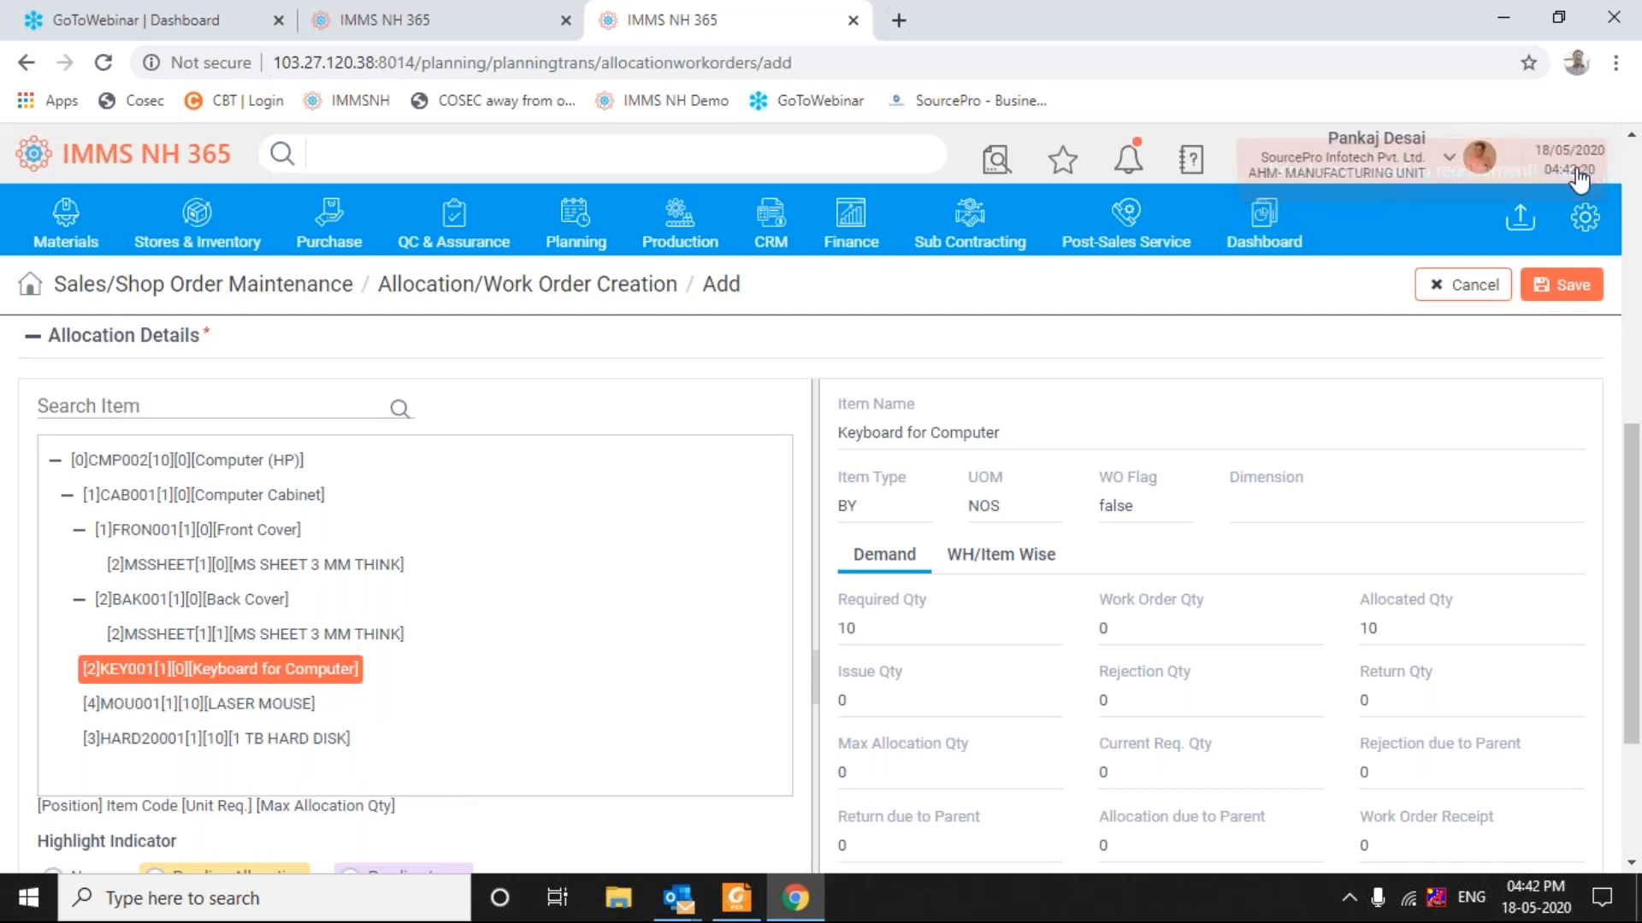
# Step: Check the warehouse stock available to allocate for MS SHEET 3 MM THINK under Back Cover, and cancel without allocating
pyautogui.click(300, 638)
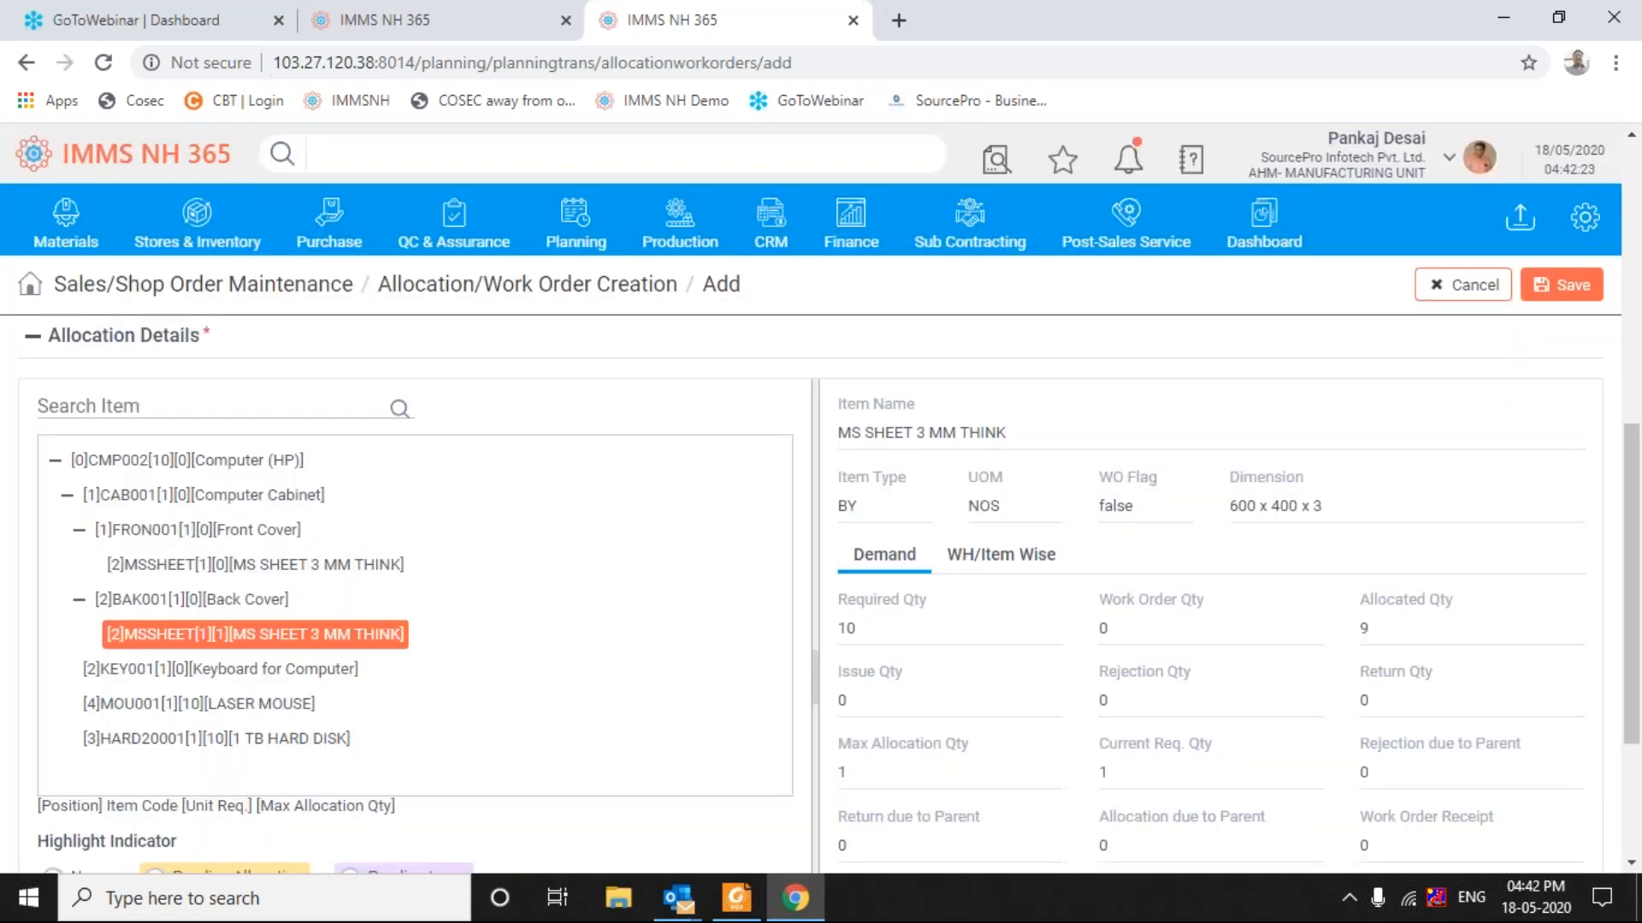
pyautogui.rightClick(300, 637)
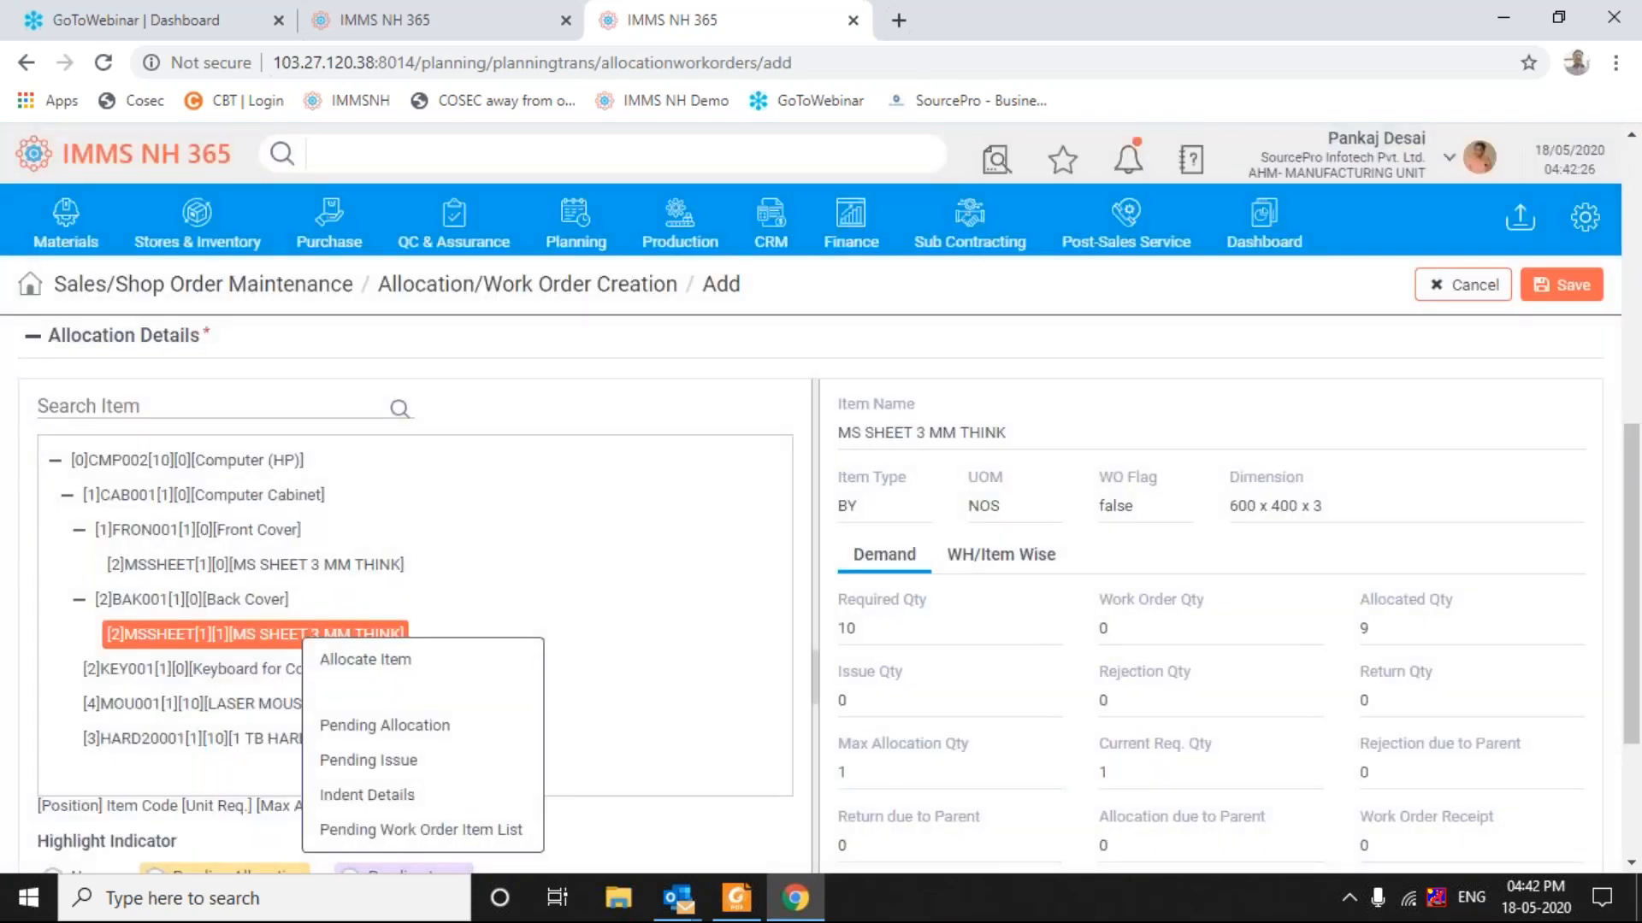
pyautogui.click(382, 660)
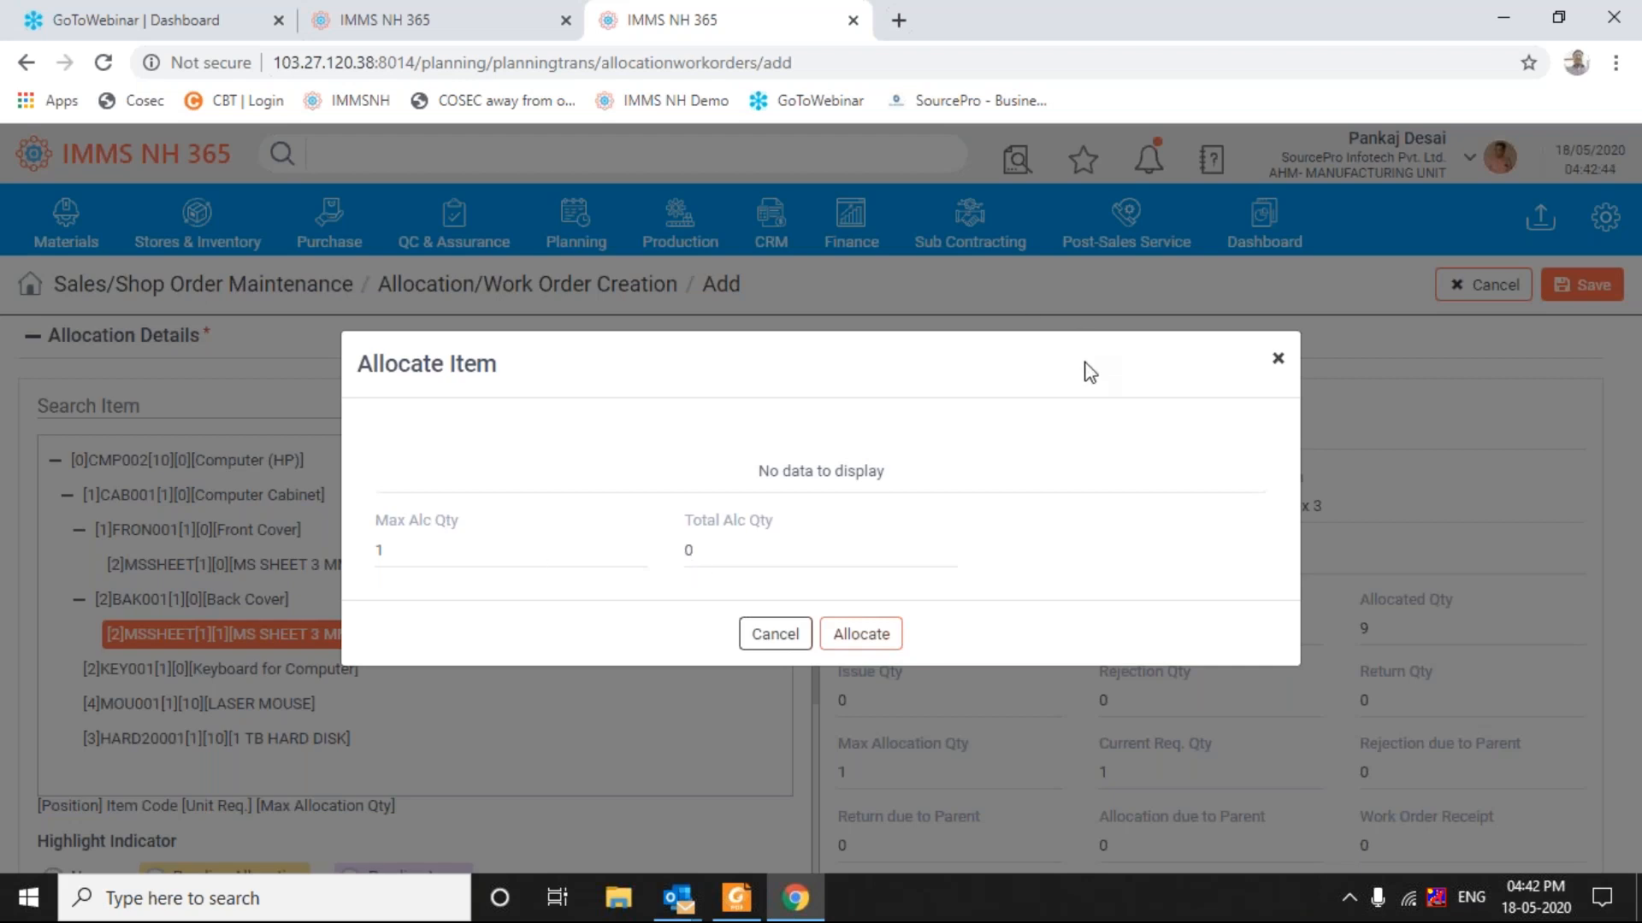
pyautogui.click(785, 635)
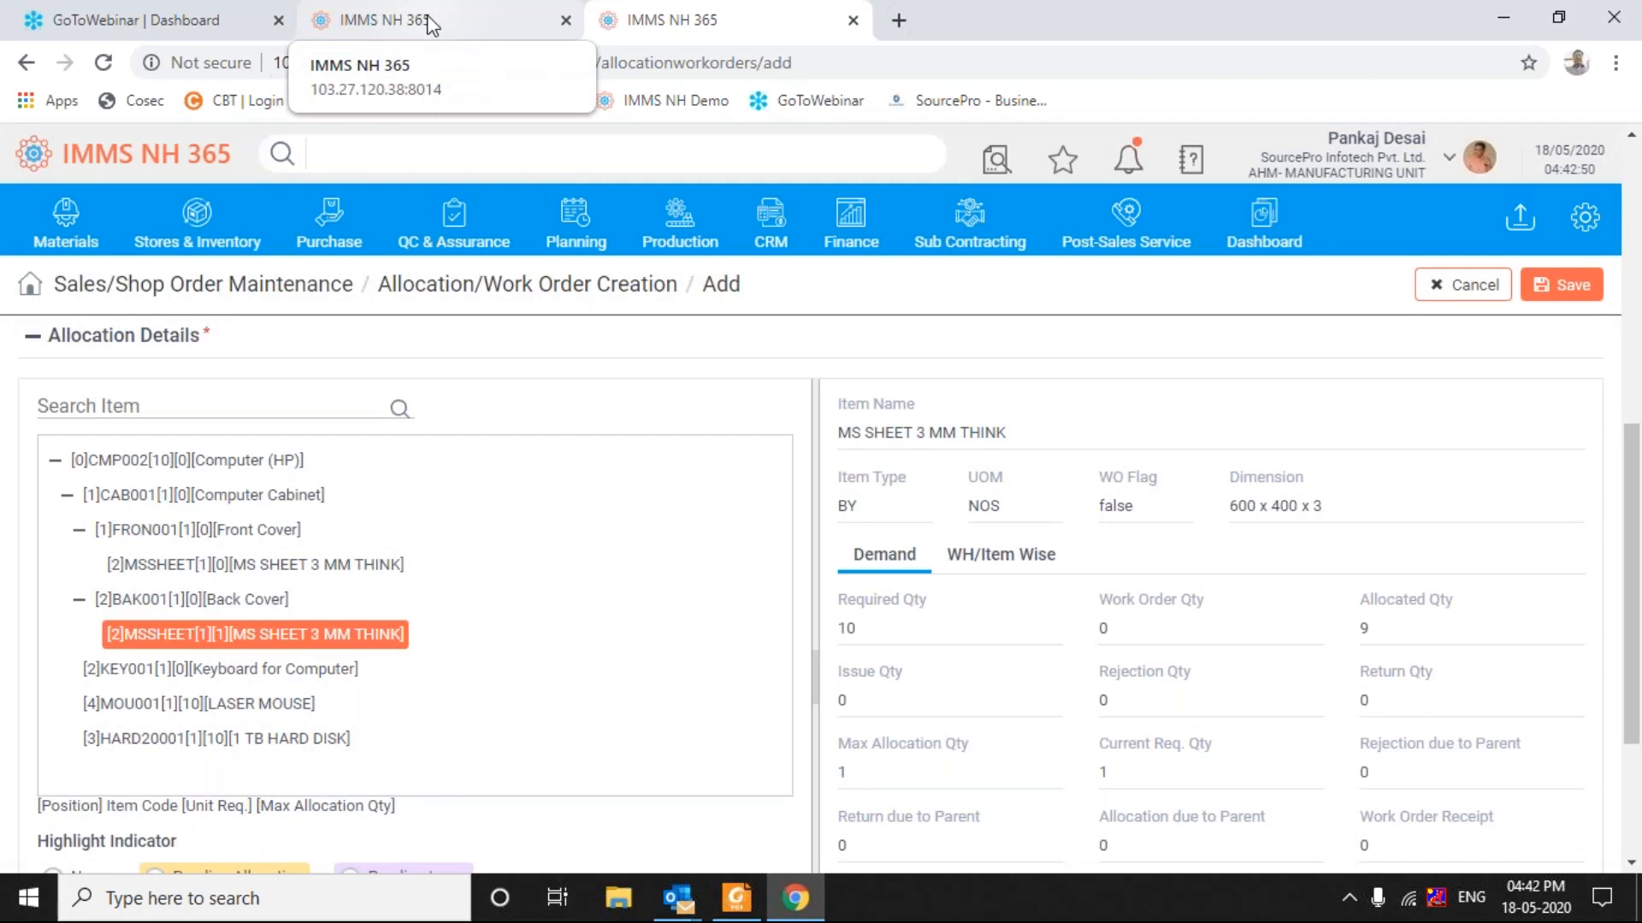
# Step: Return to the Auto Allocation browser tab and open the Allocation Done But Pending Issue Report (Planning) there
pyautogui.click(427, 24)
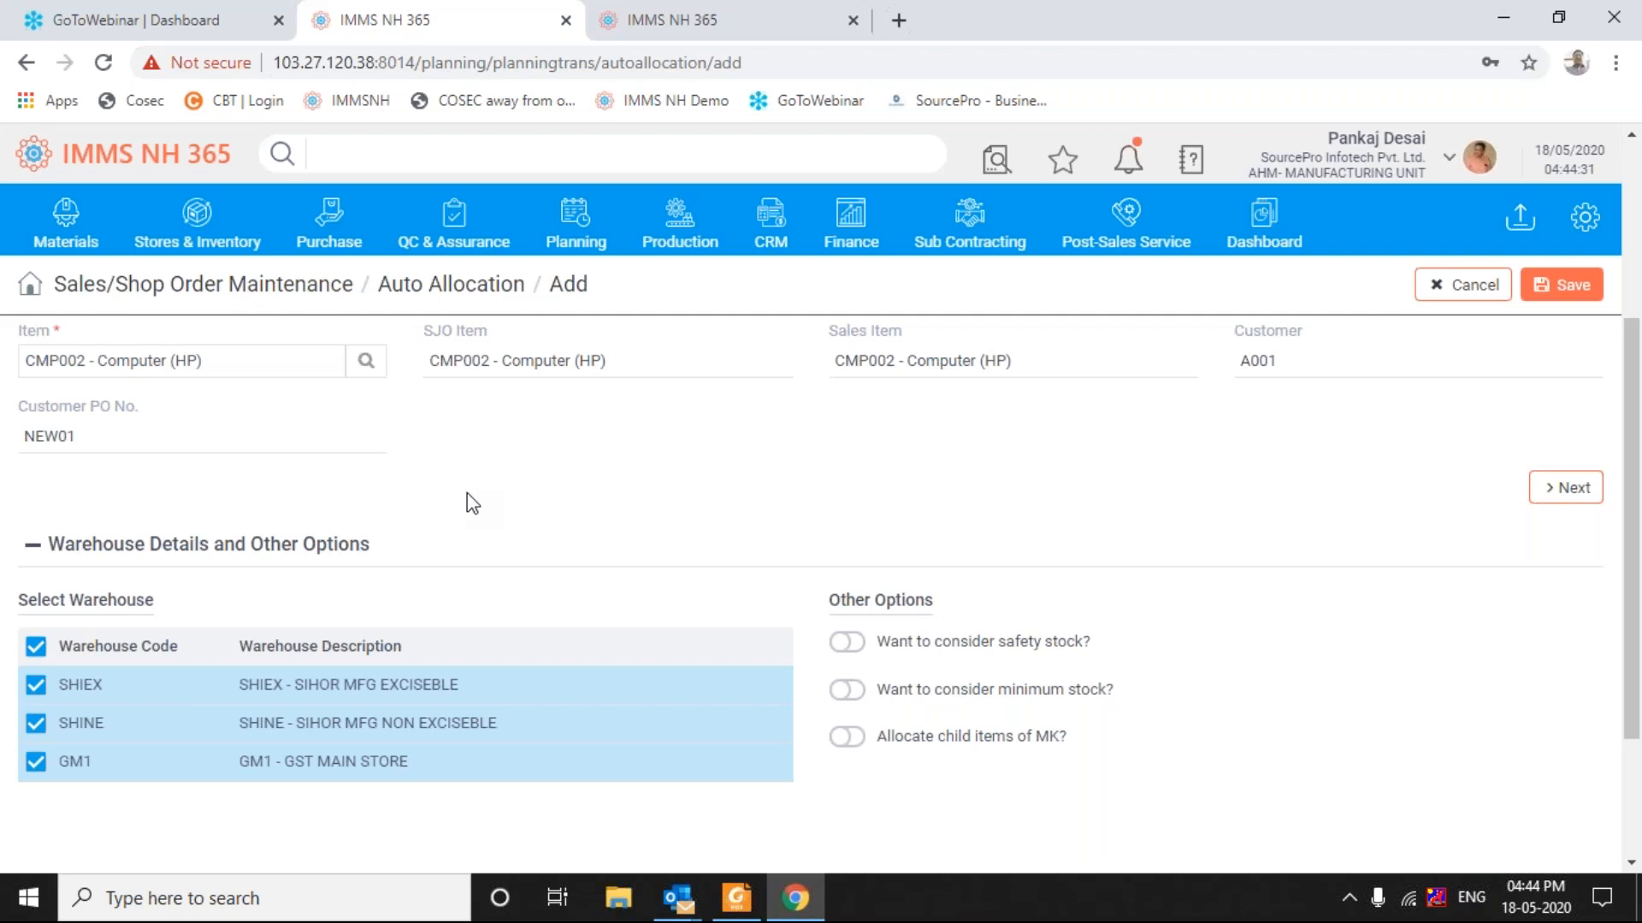
pyautogui.click(595, 227)
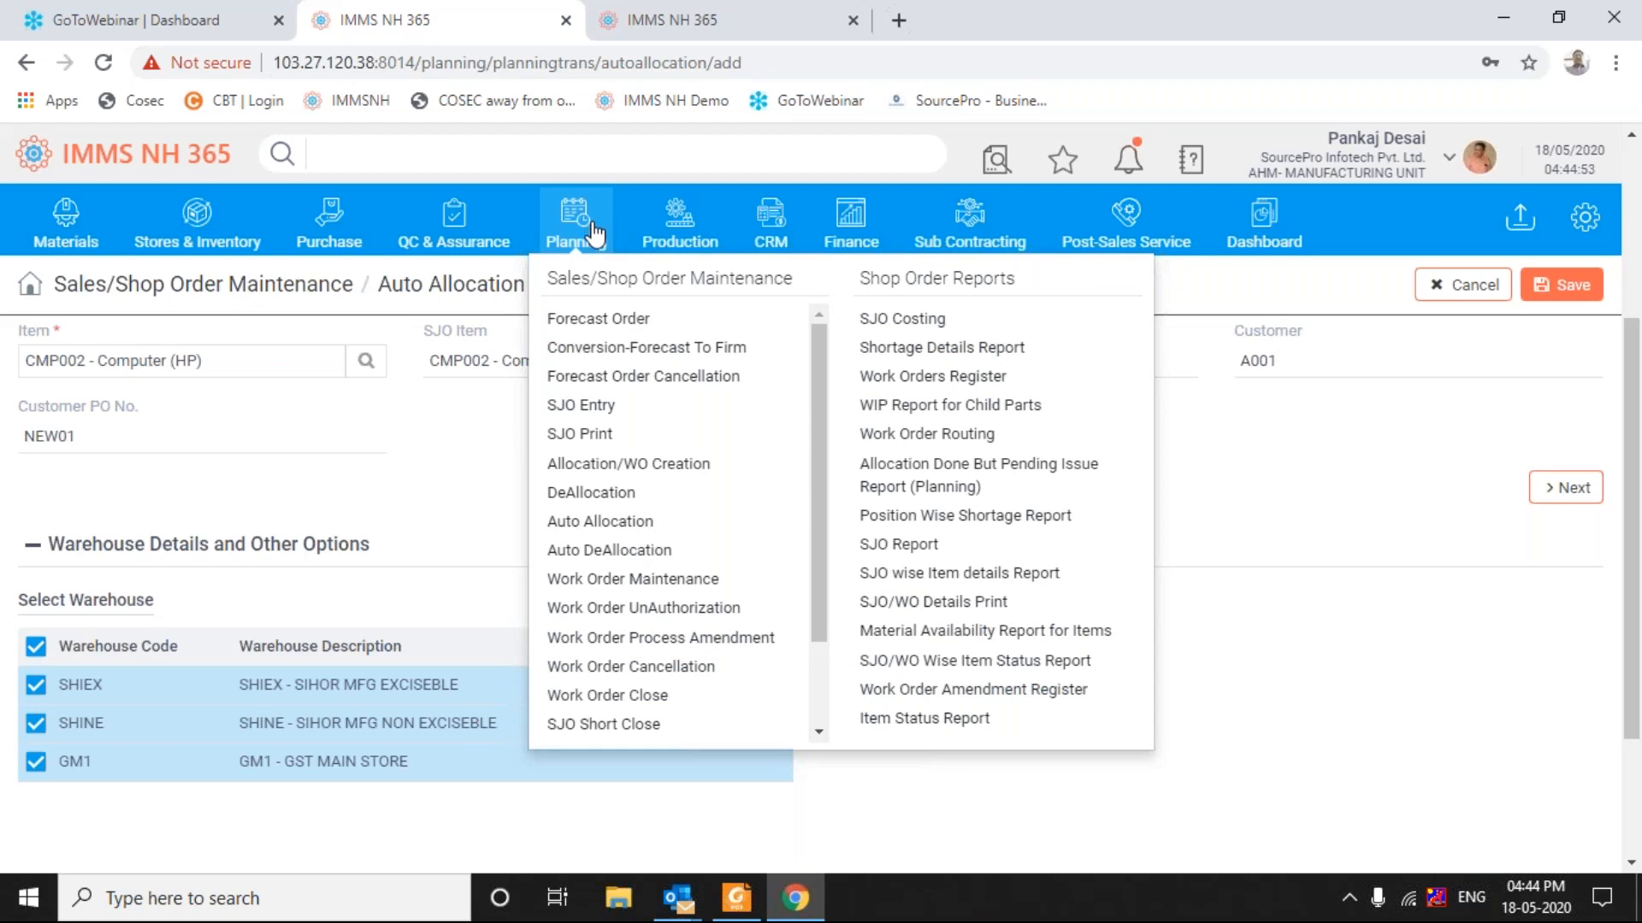
pyautogui.click(596, 232)
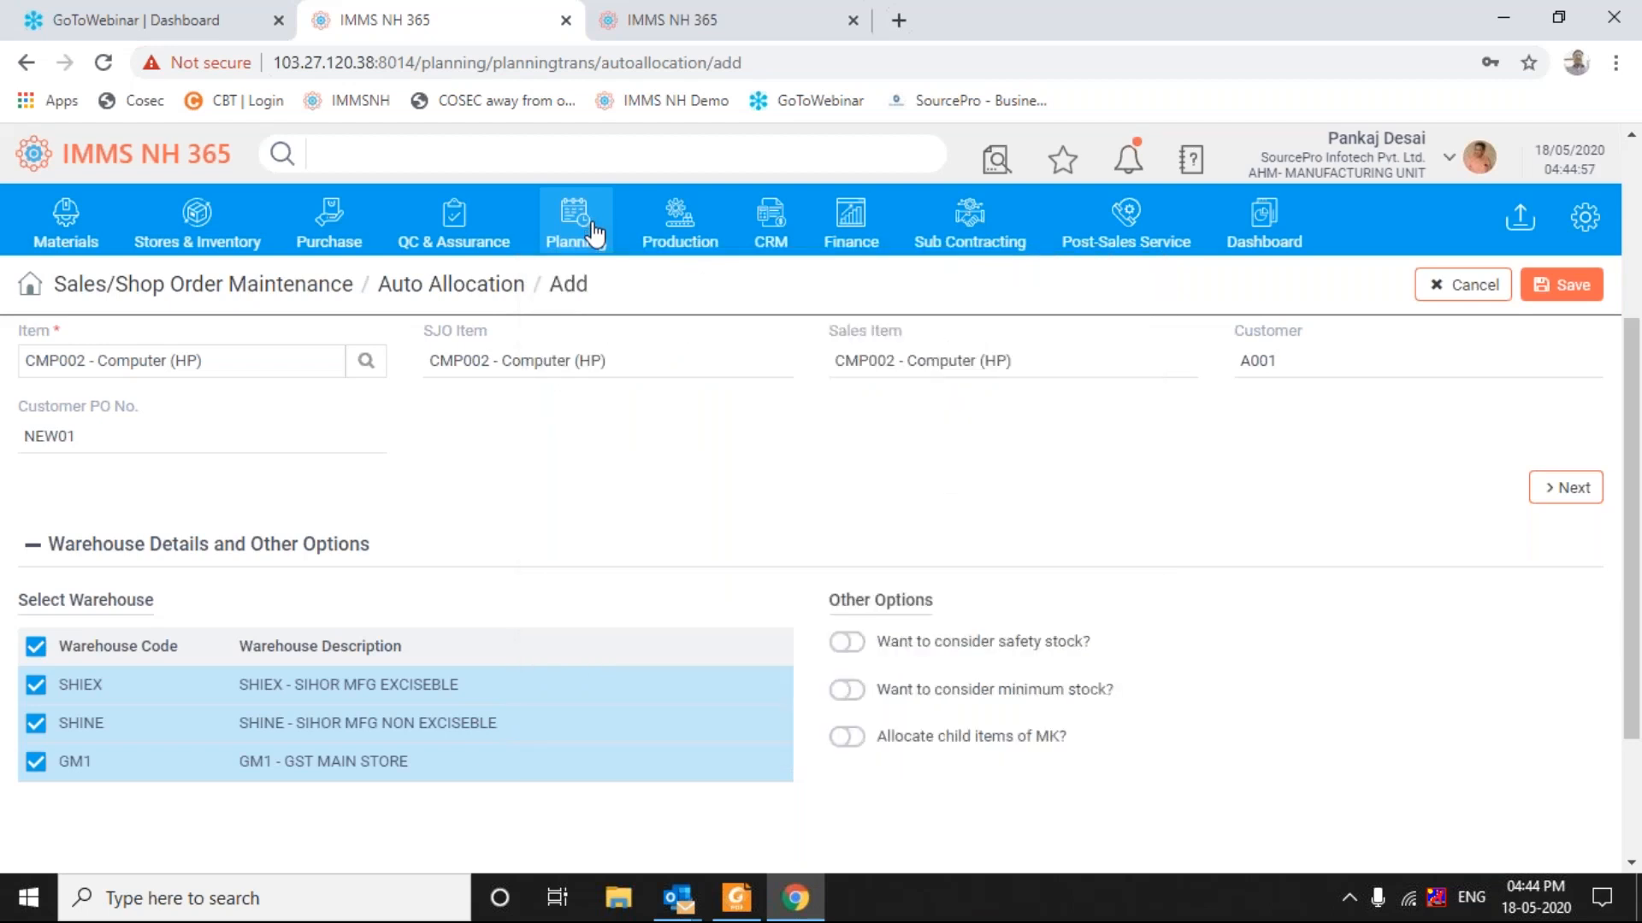
pyautogui.click(596, 232)
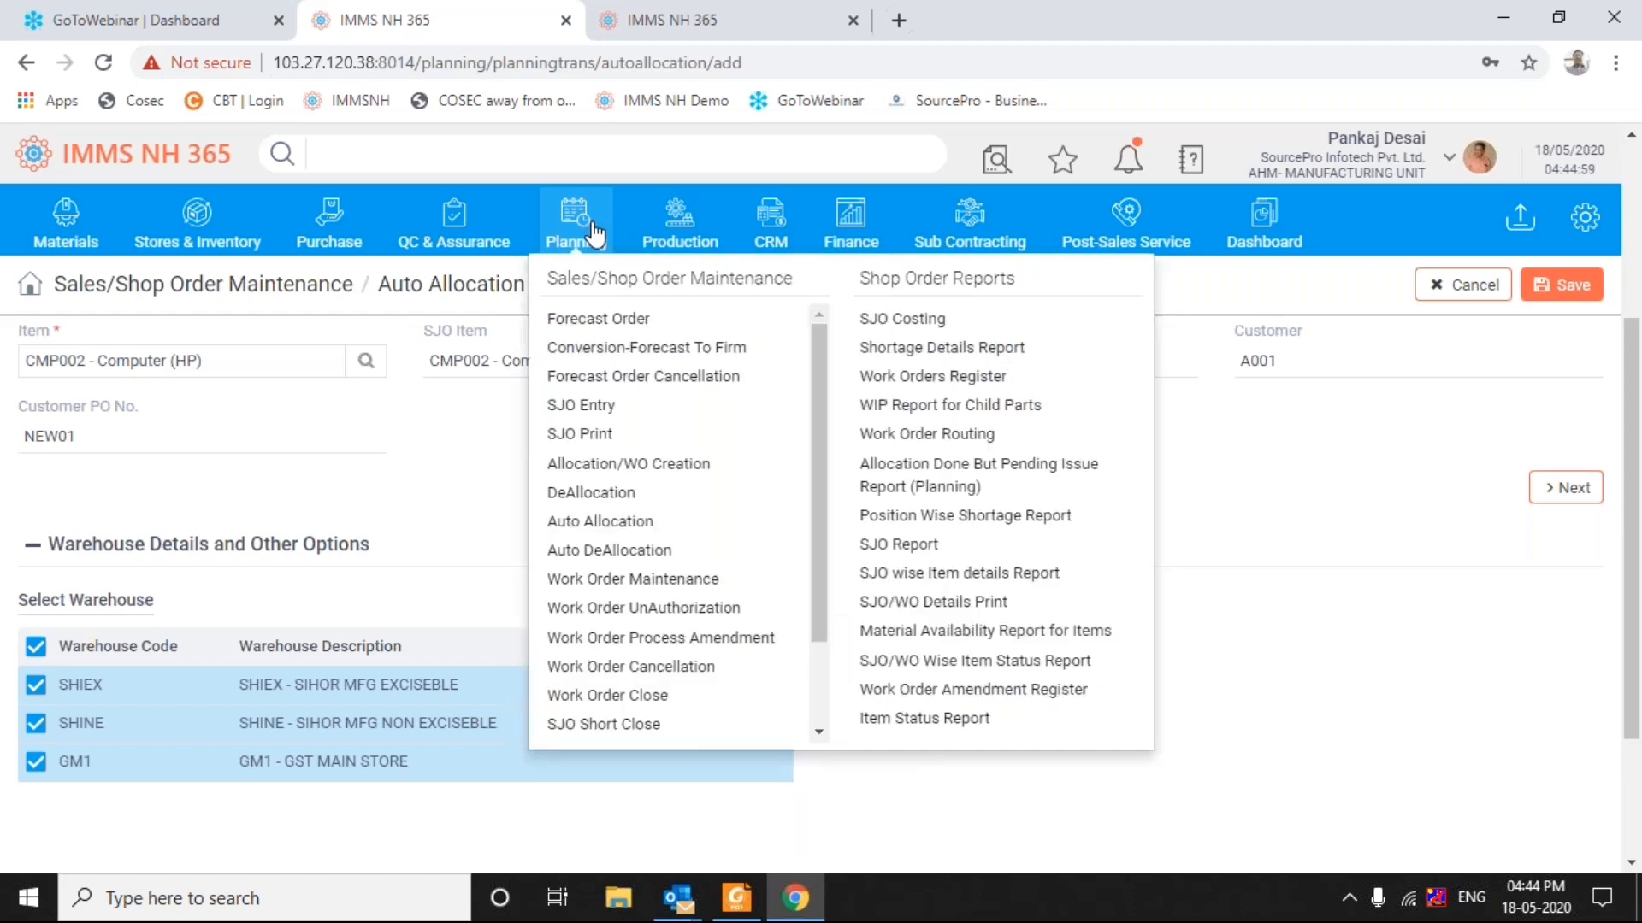
pyautogui.click(890, 488)
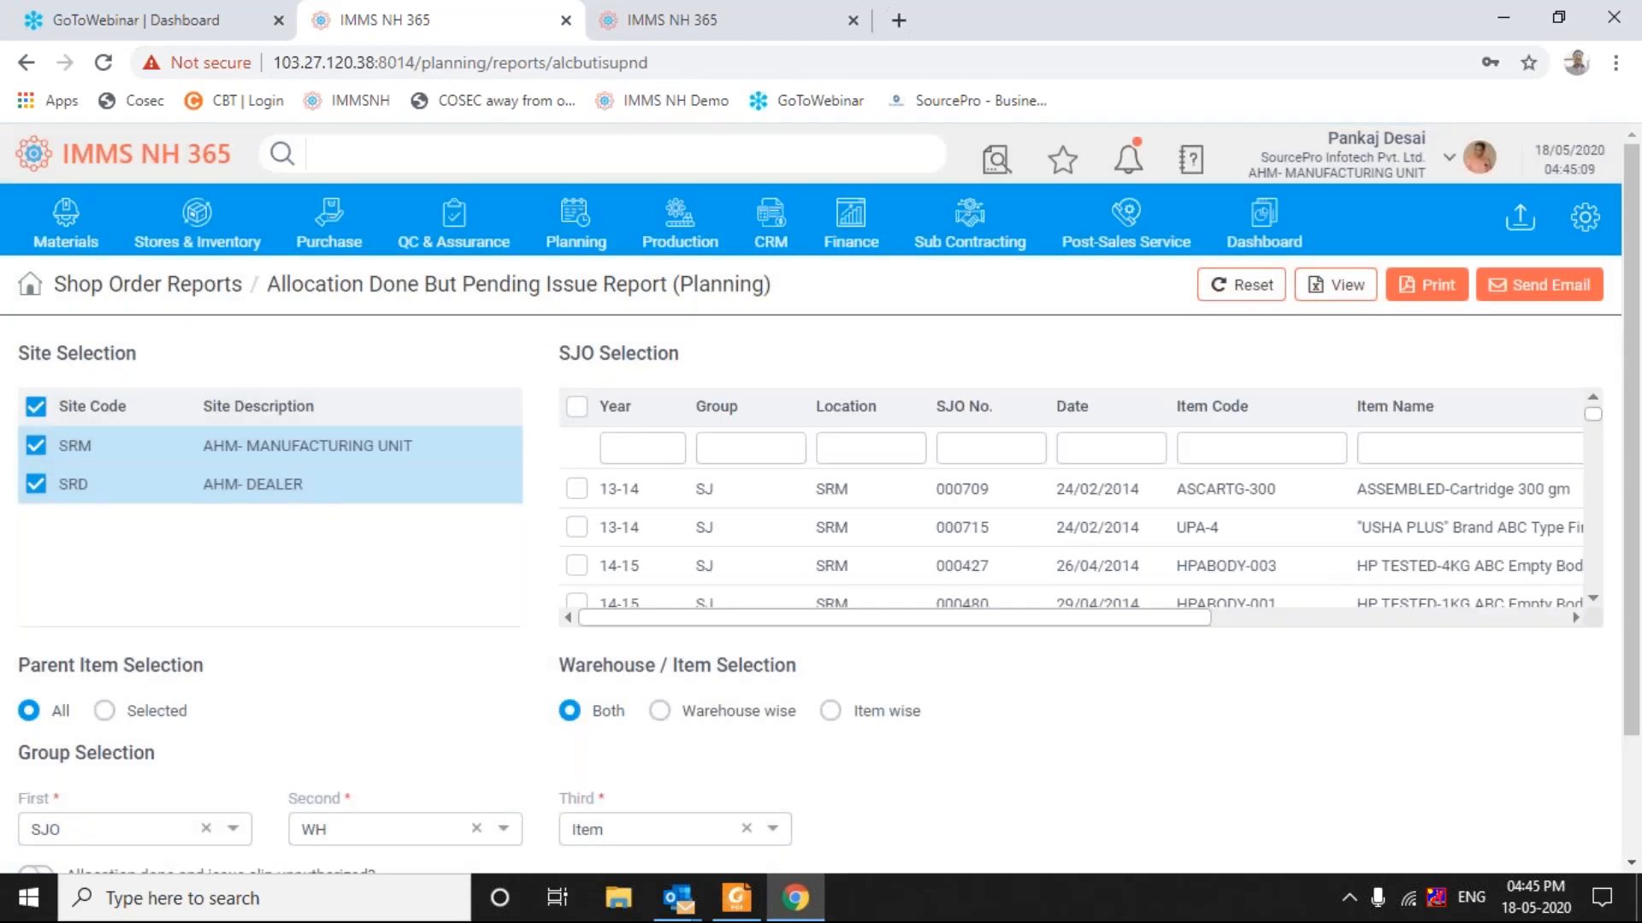
# Step: Limit the report to site SRM, select the 19-20 Computer (HP) SJO, item CMP002, and generate its printable version
pyautogui.click(35, 486)
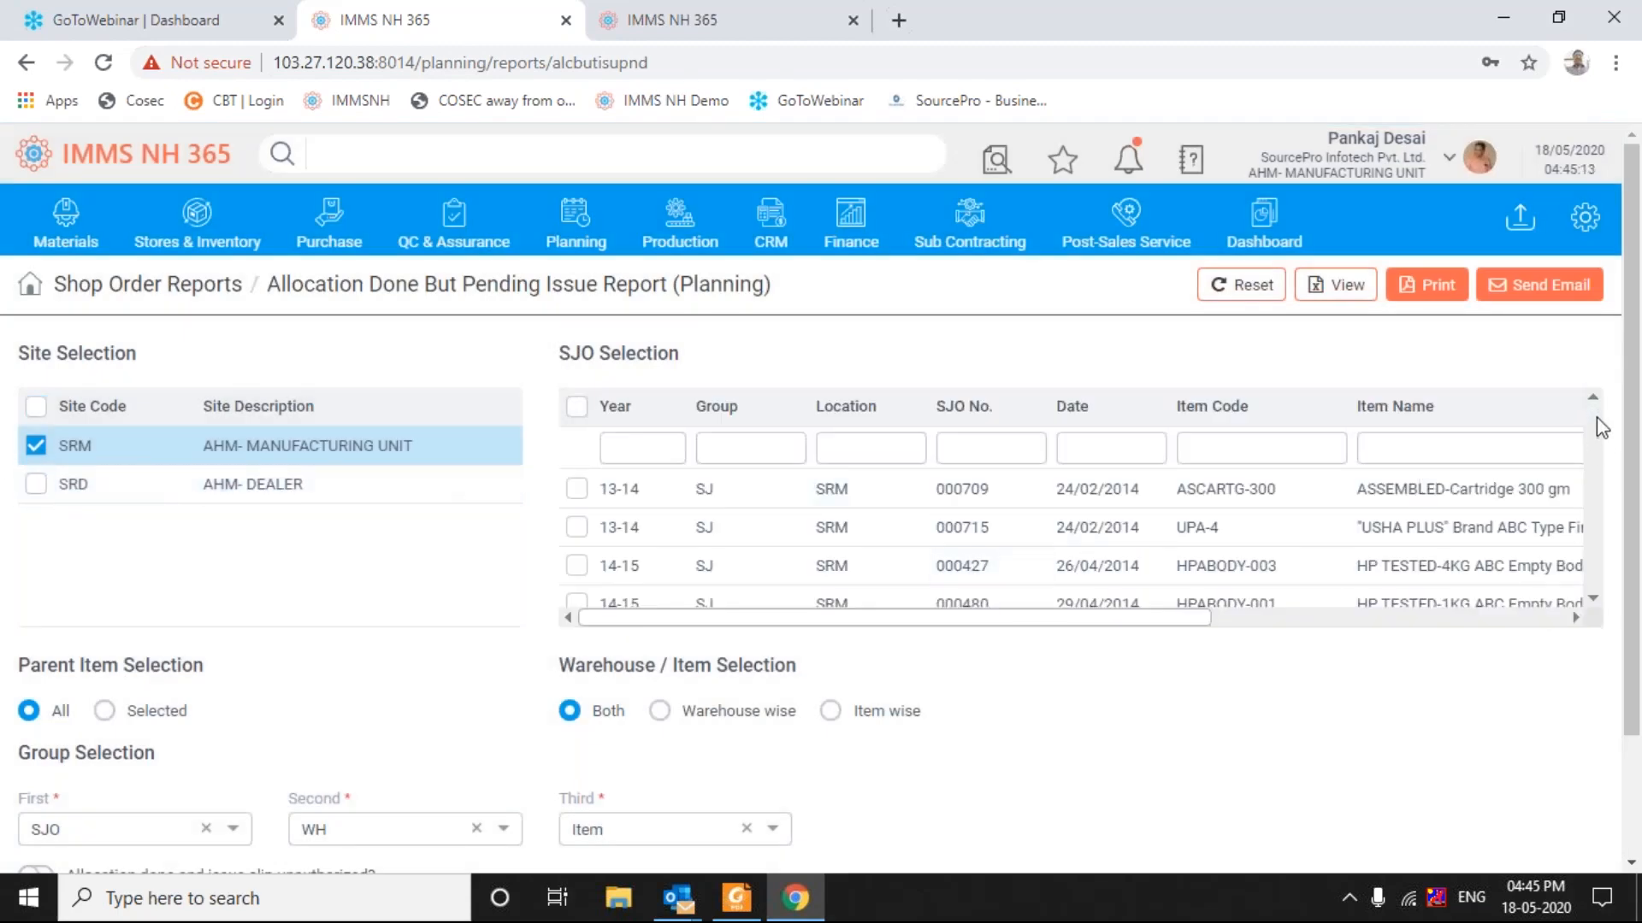
pyautogui.moveTo(1598, 421); pyautogui.dragTo(1575, 640)
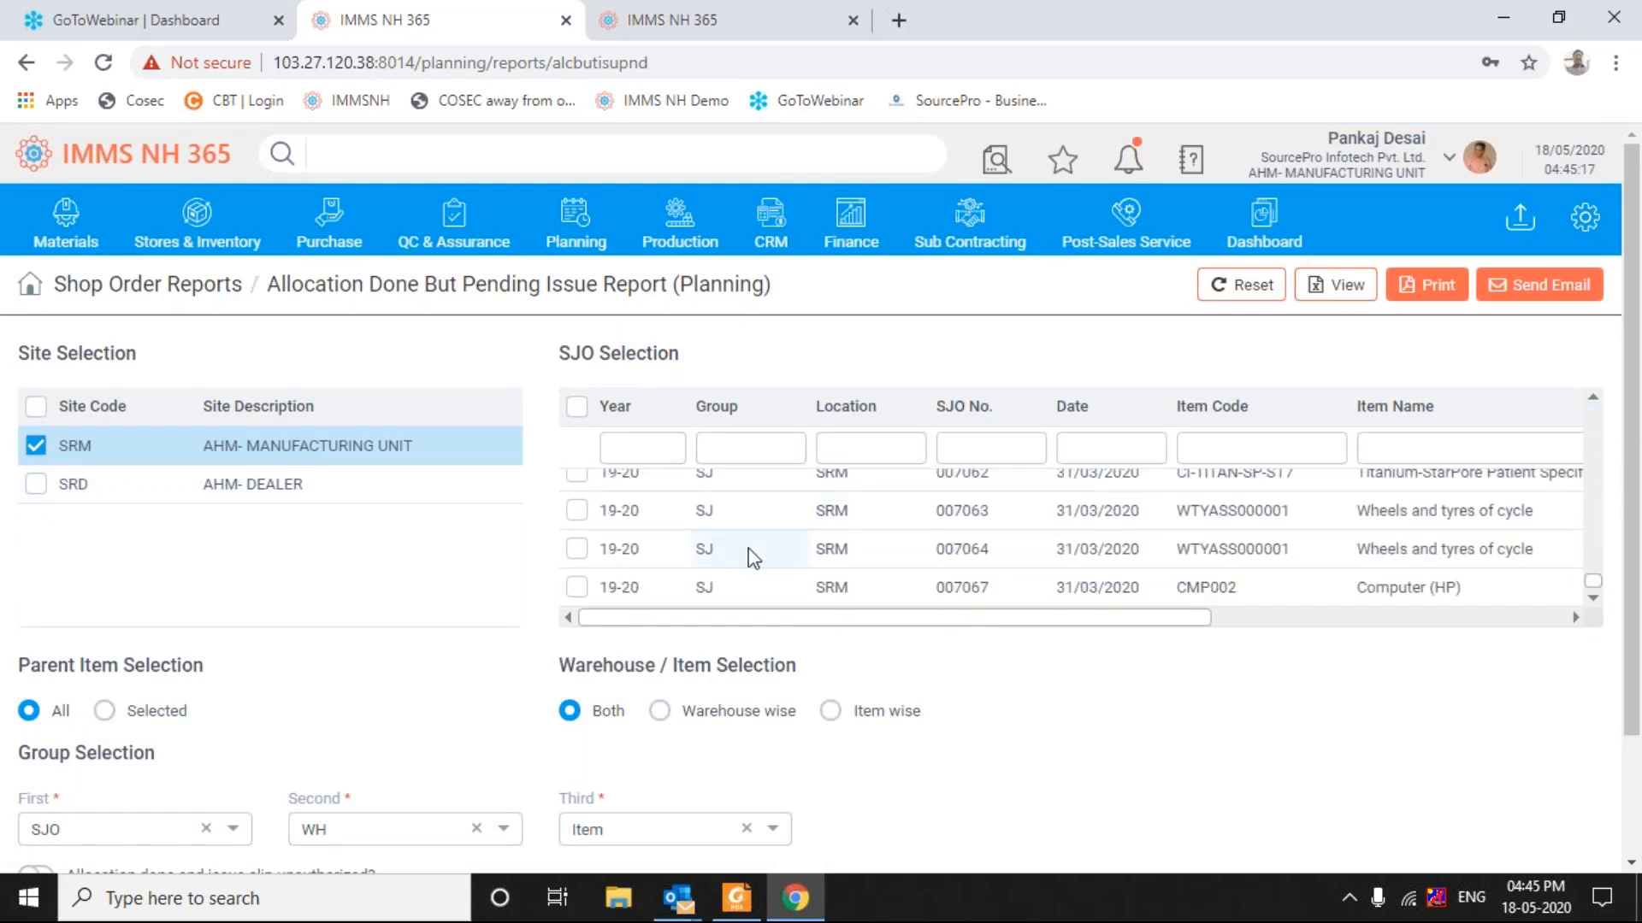
pyautogui.click(576, 589)
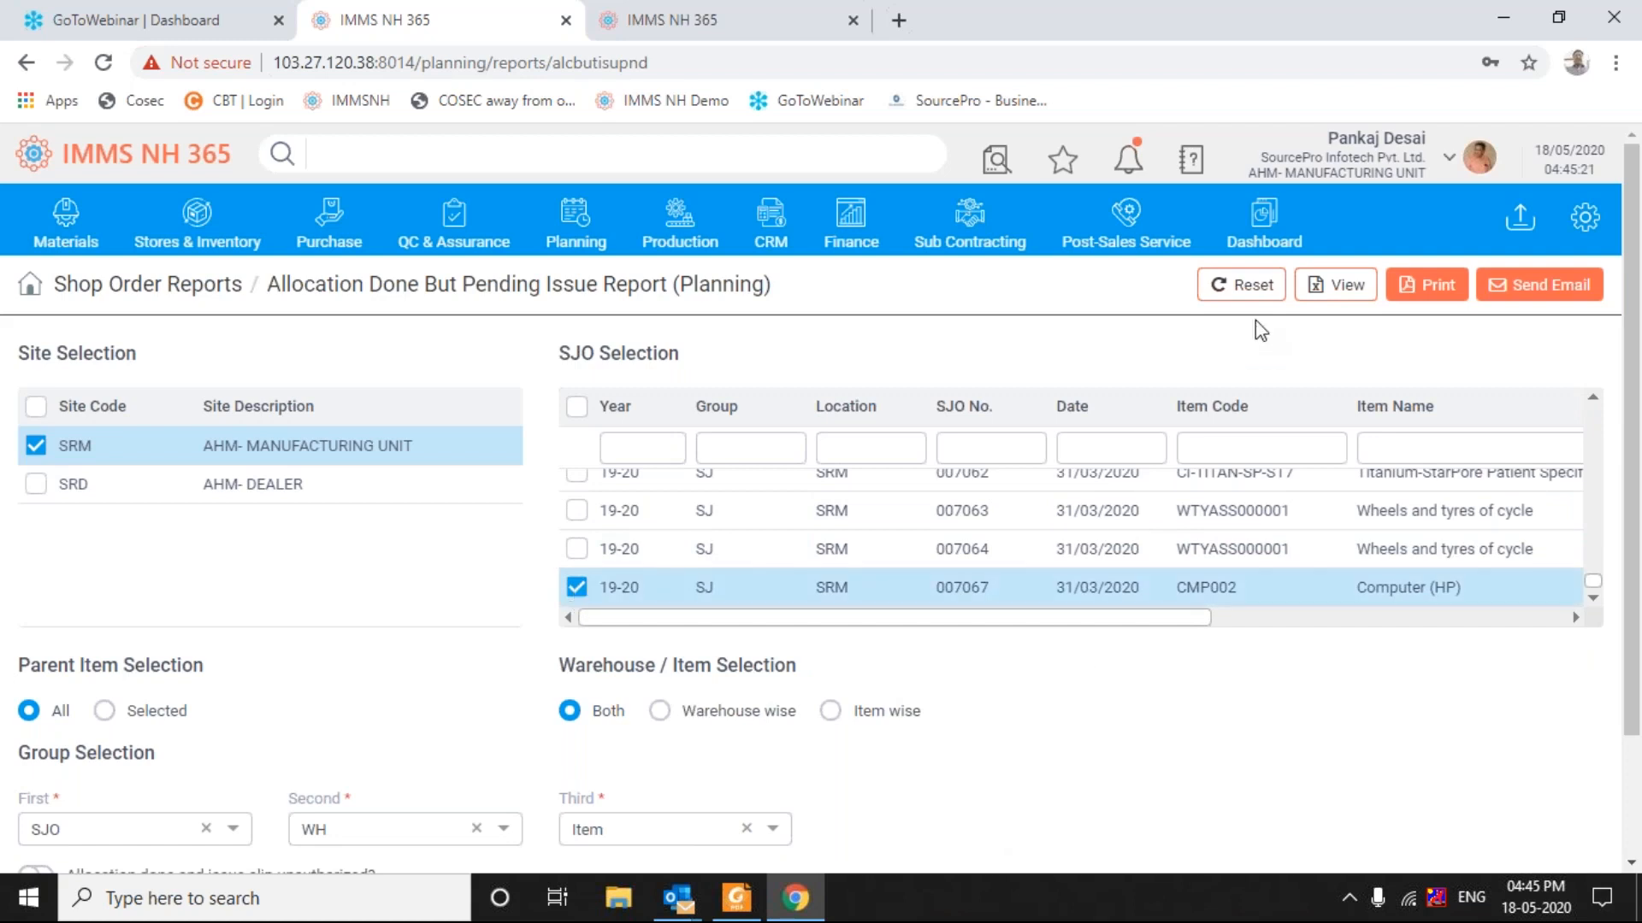
pyautogui.click(1431, 291)
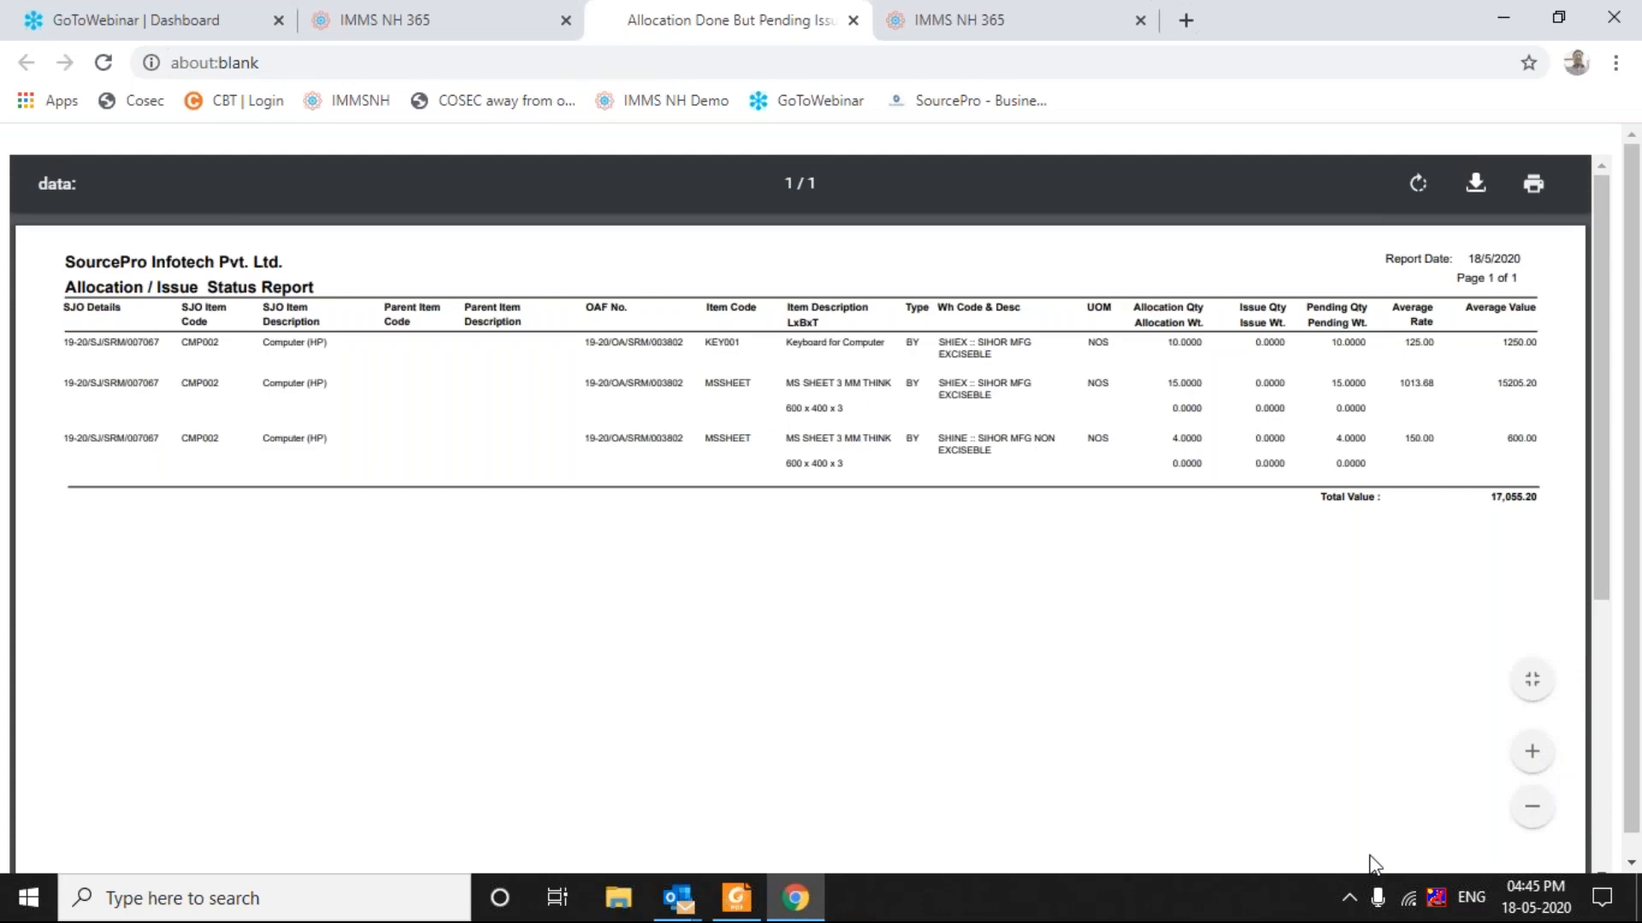
# Step: Examine the allocated, issued and pending quantities and values in the report, and close the report and the Allocation/WO Creation tab
pyautogui.click(1532, 754)
pyautogui.click(1531, 754)
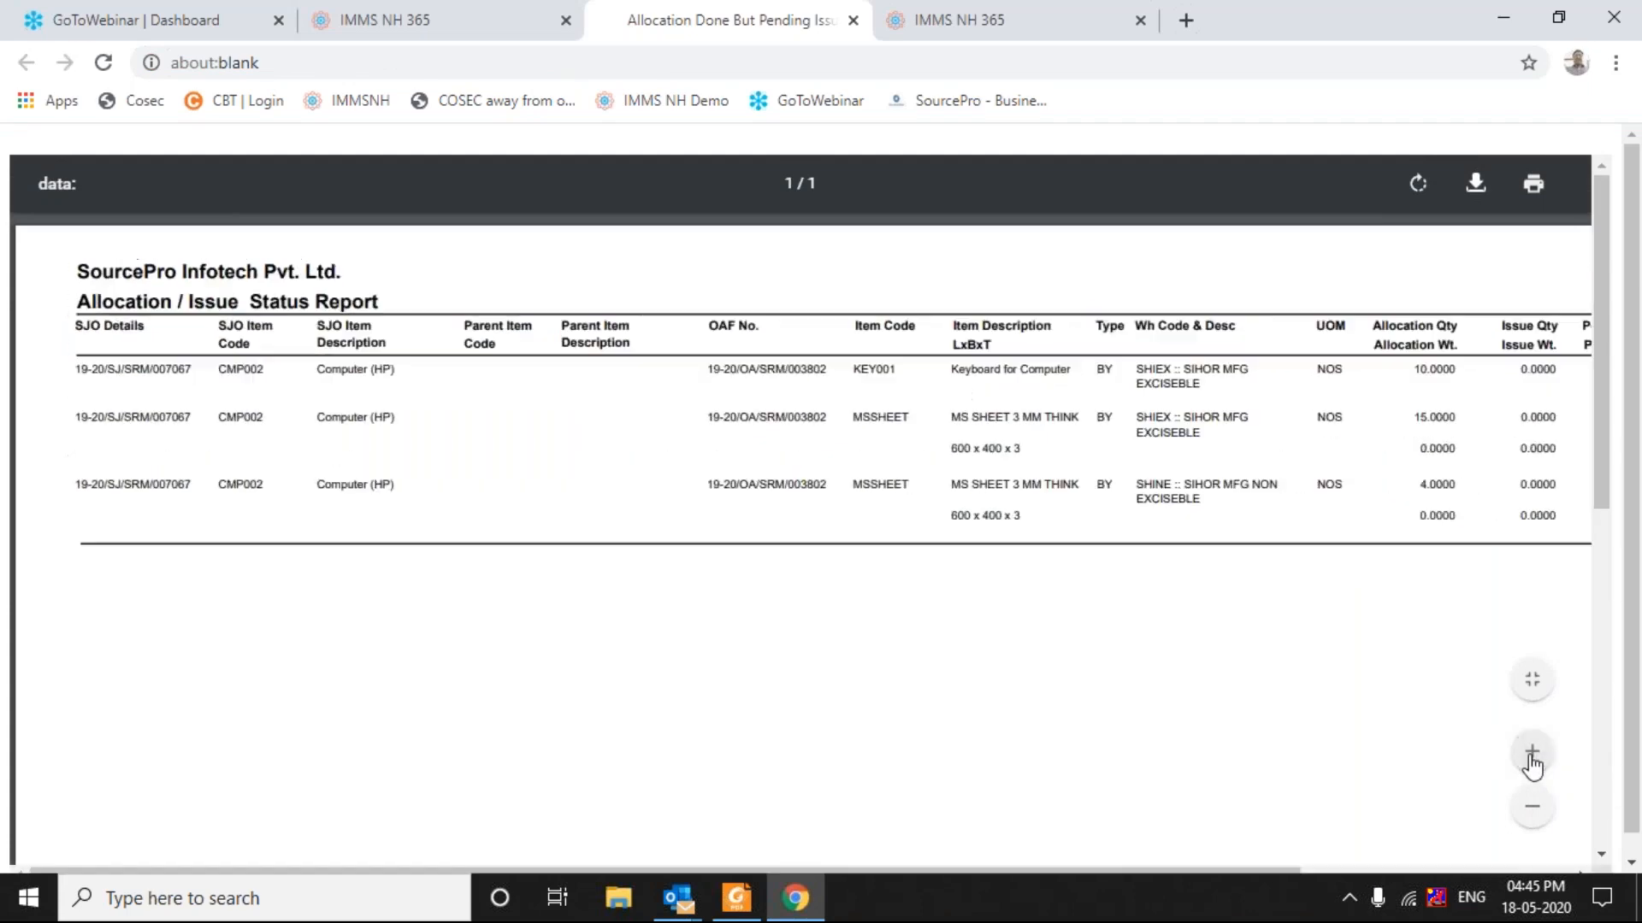
pyautogui.click(1532, 754)
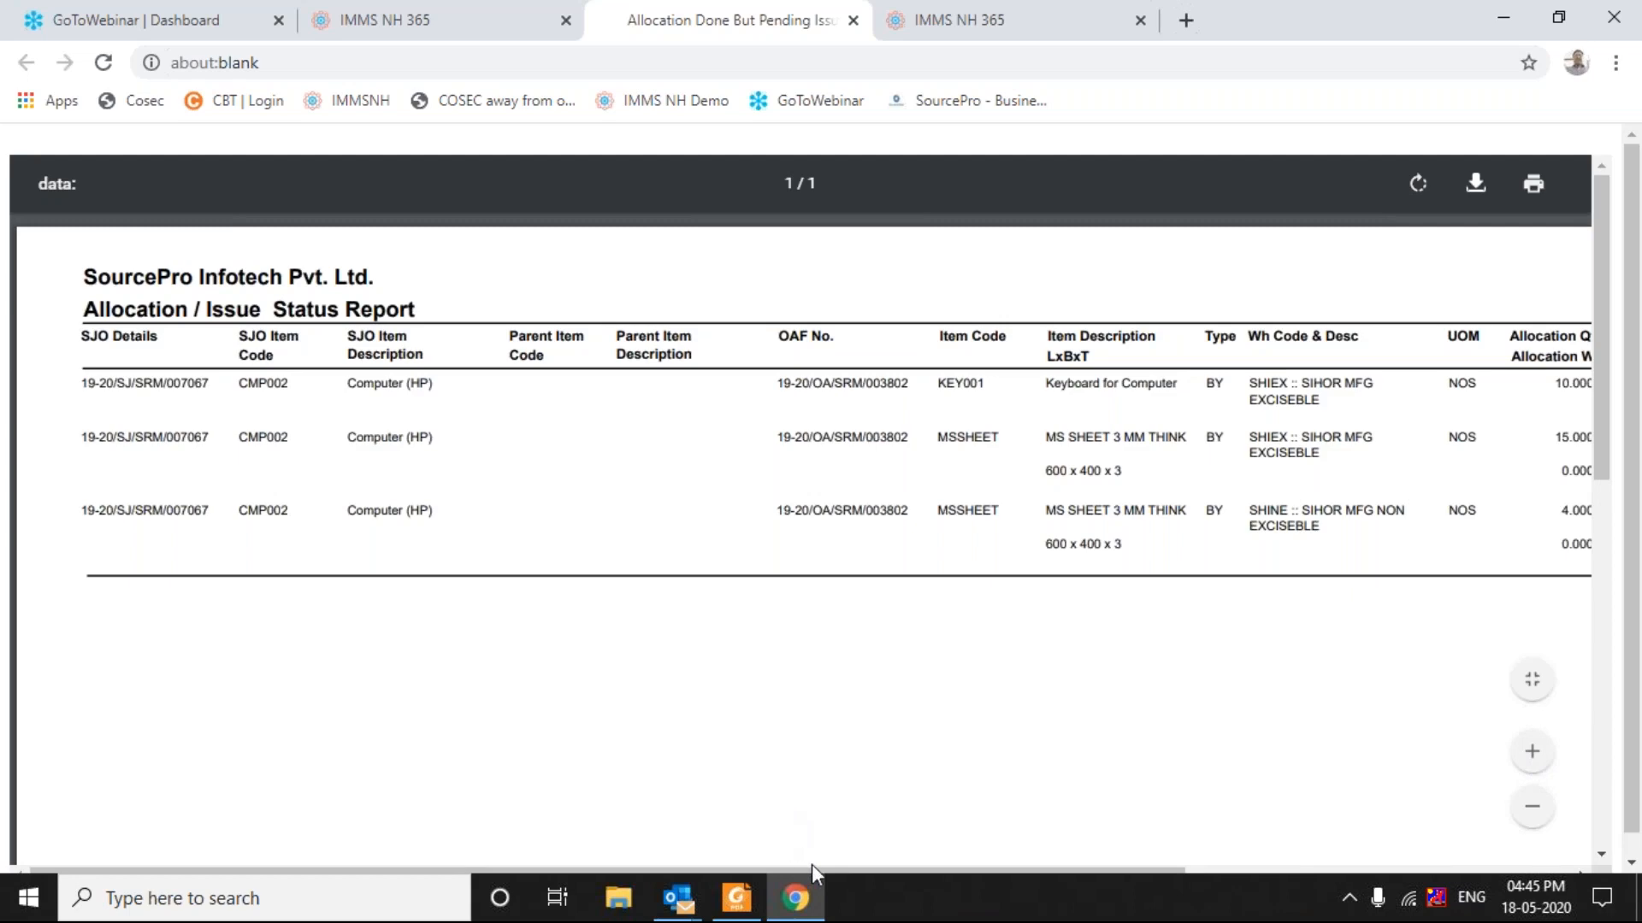
pyautogui.click(1259, 869)
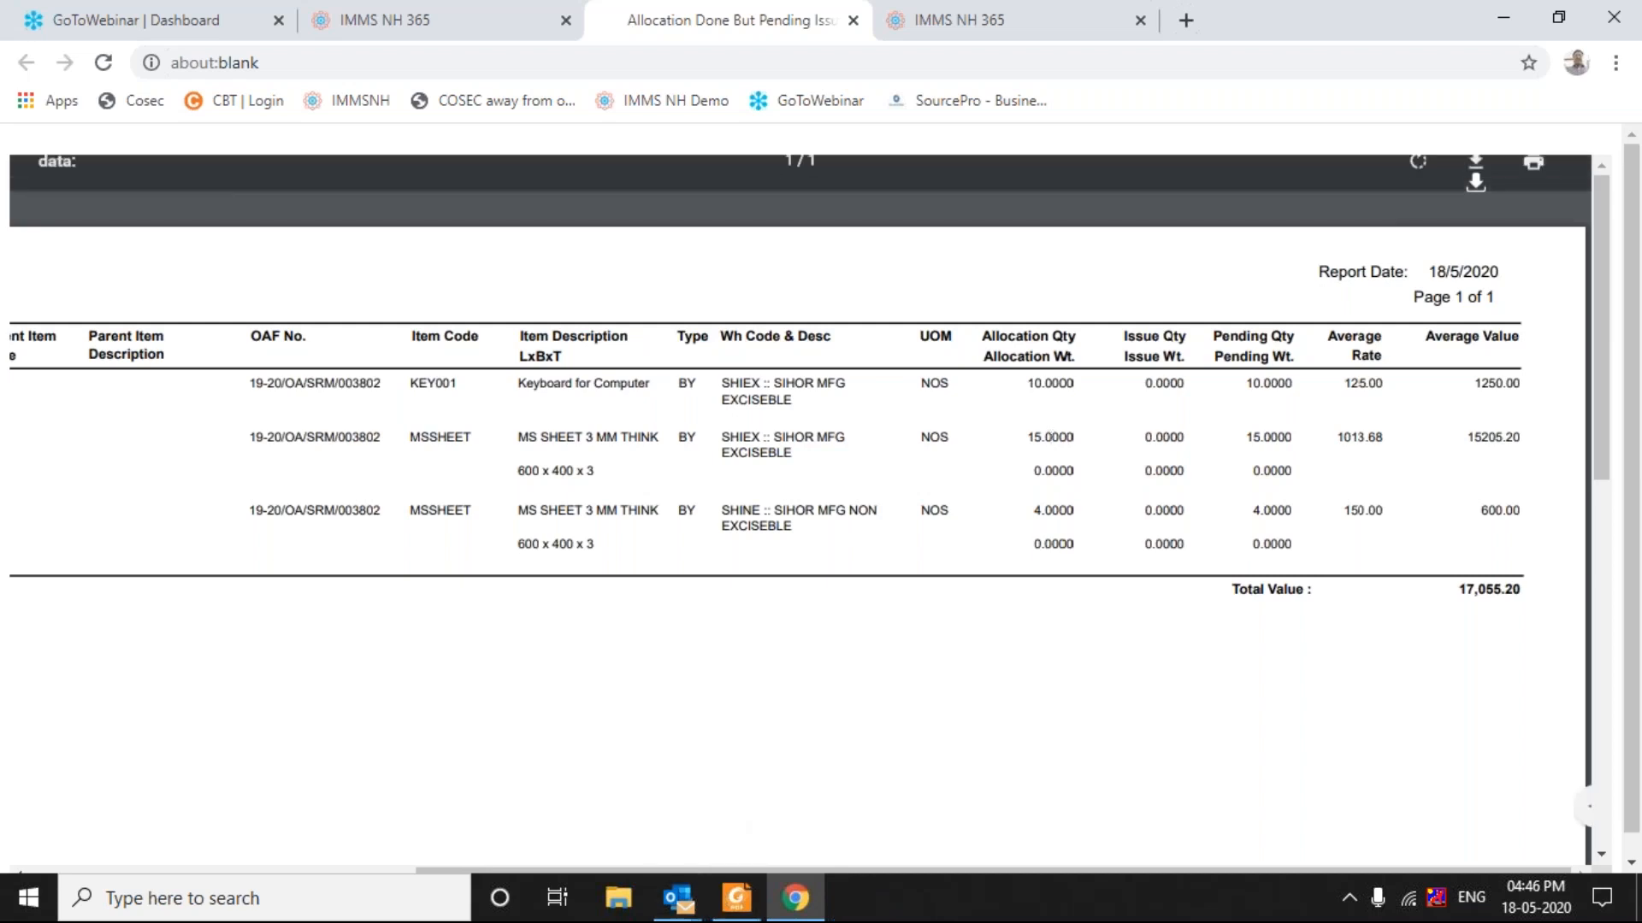
pyautogui.click(853, 23)
pyautogui.click(854, 26)
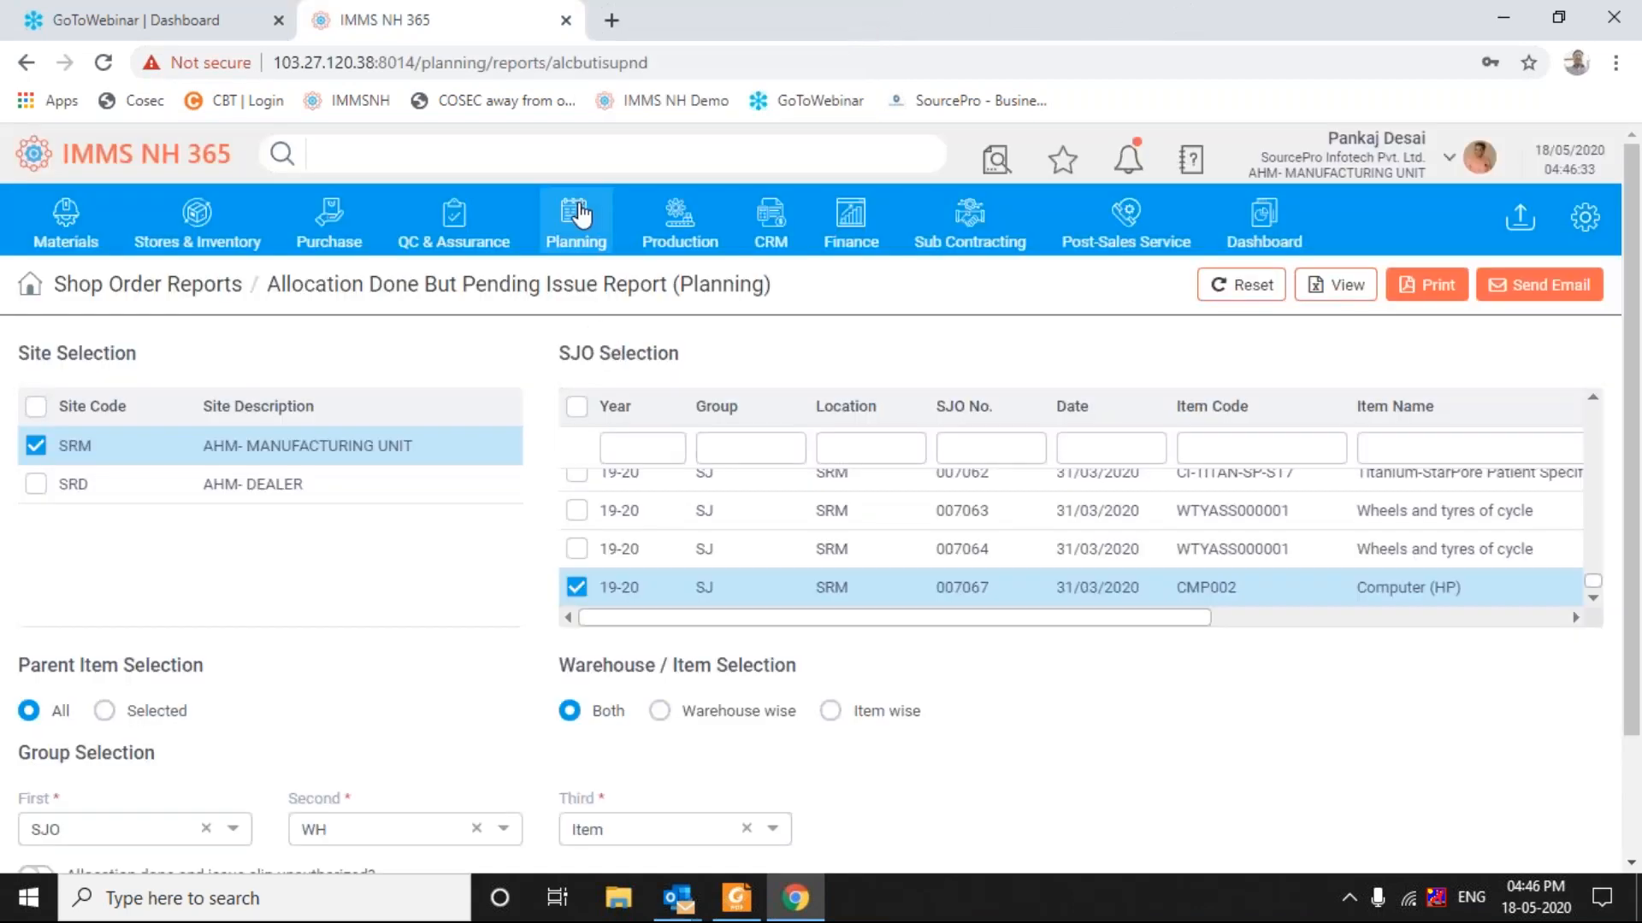
# Step: Open DeAllocation and pick the Computer (HP) SJO, item CMP002, from the number list for year 19-20, group SJ, site SRM
pyautogui.click(580, 216)
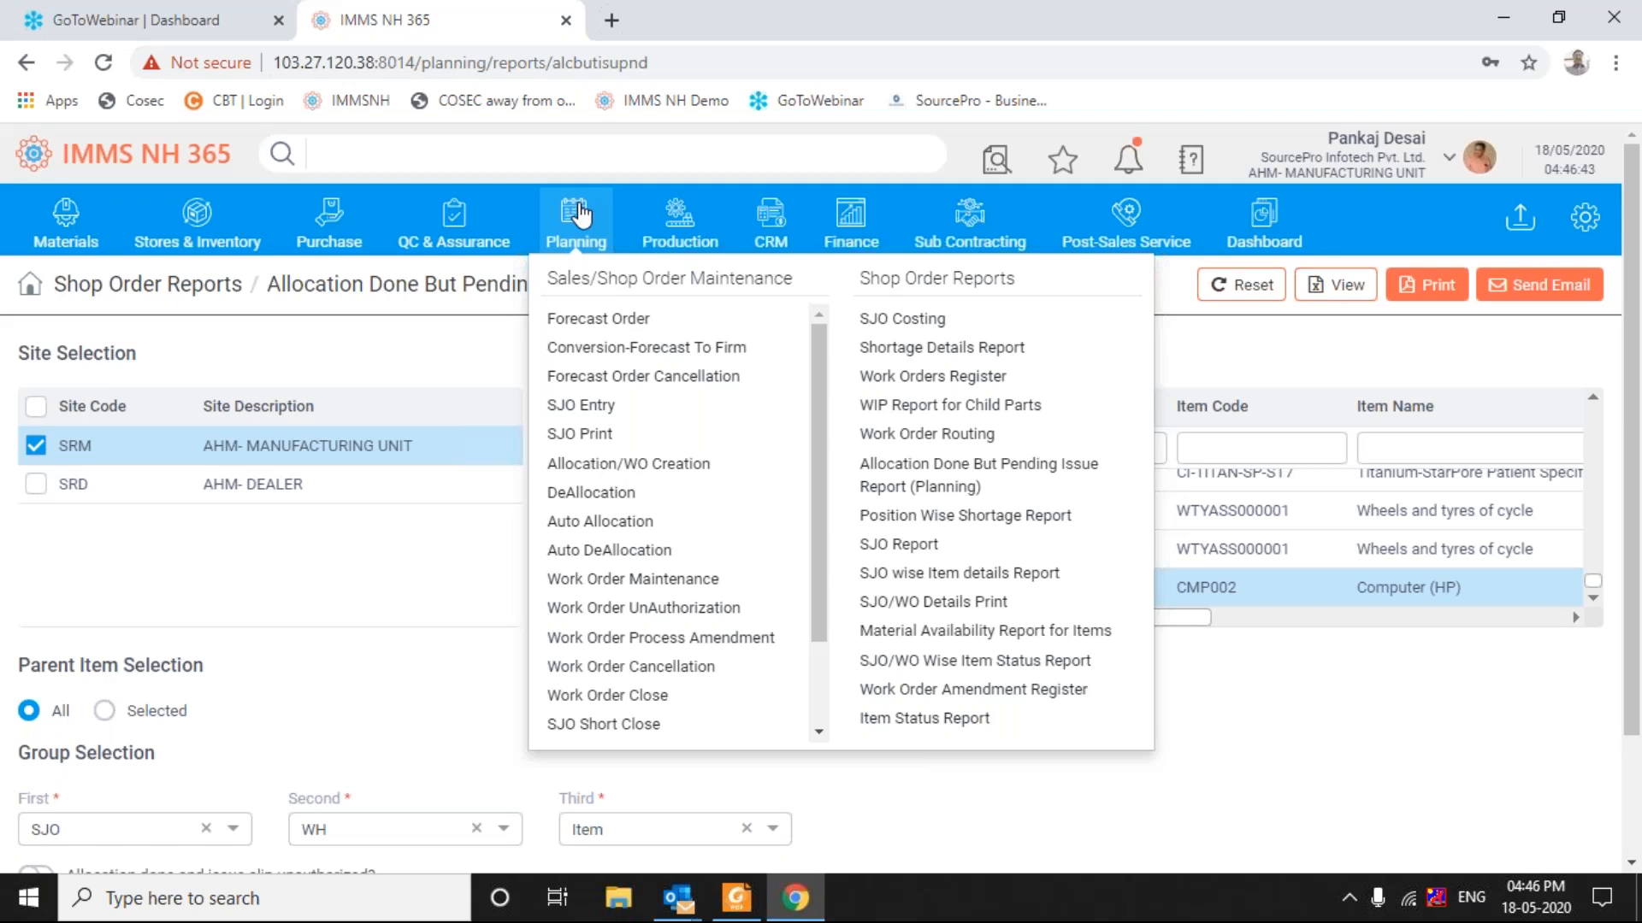
pyautogui.click(578, 495)
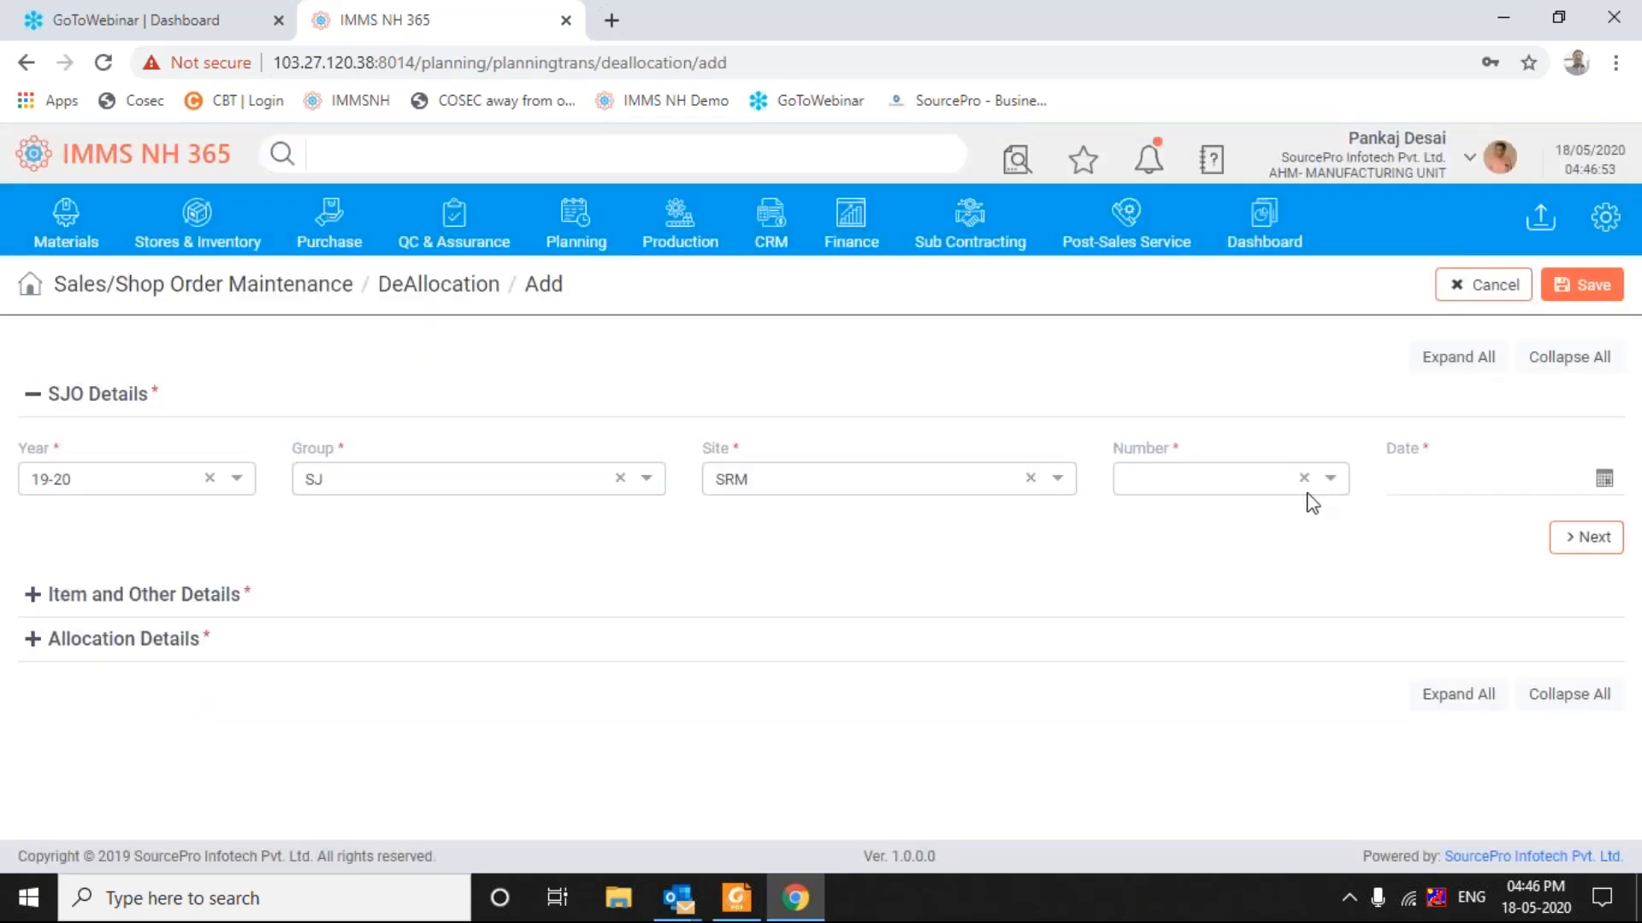
pyautogui.click(1331, 488)
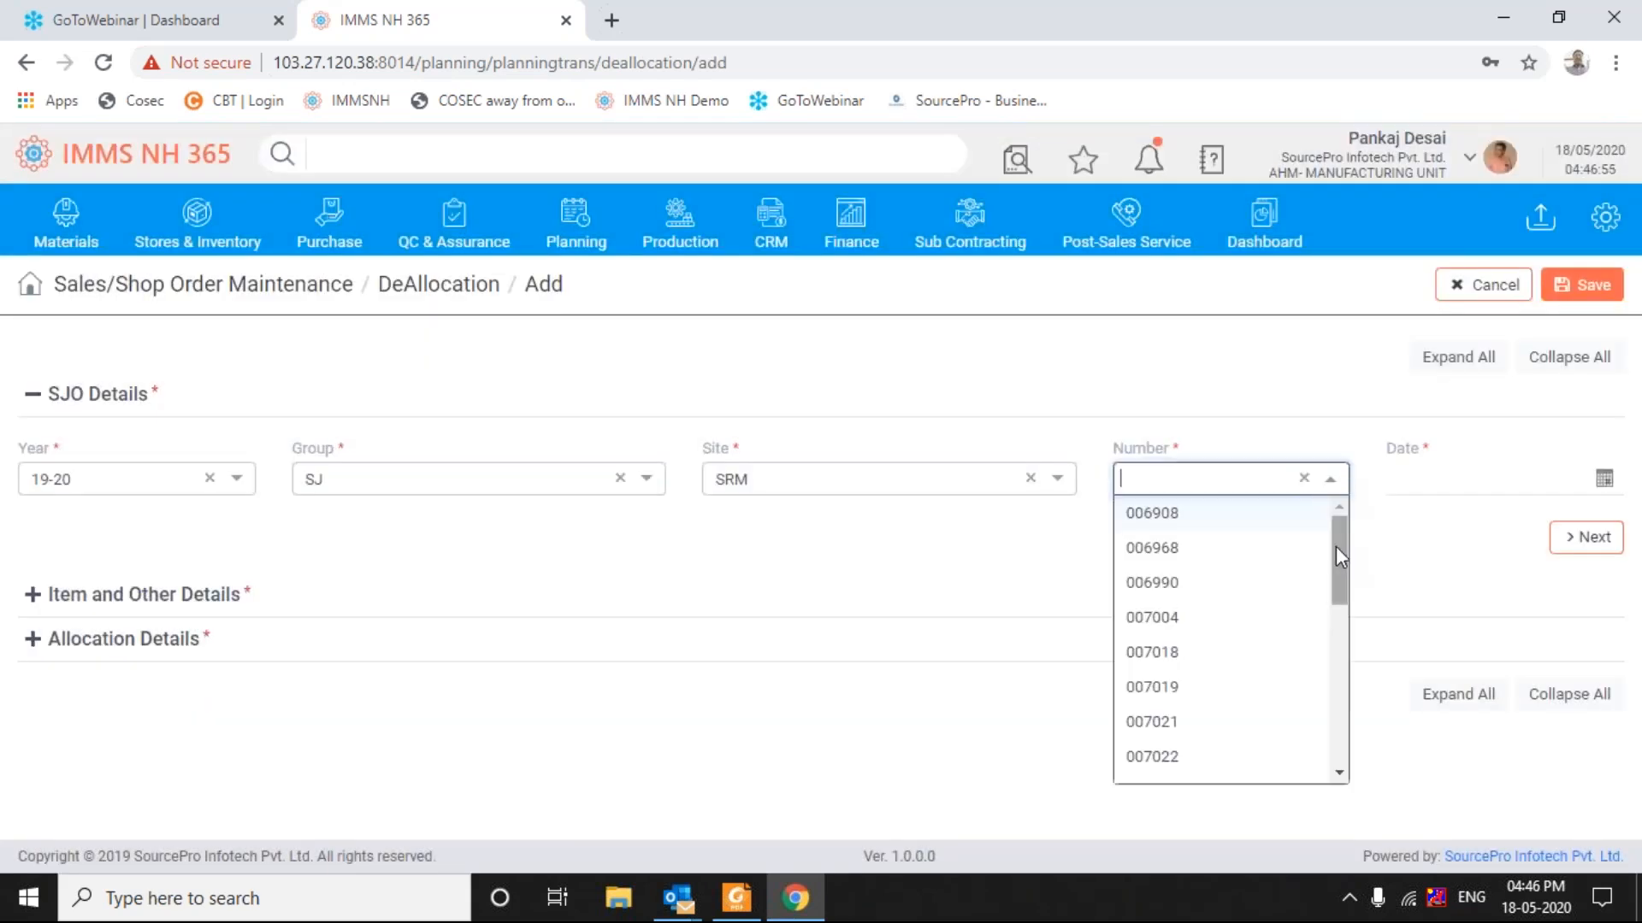
pyautogui.moveTo(1337, 542); pyautogui.dragTo(1330, 765)
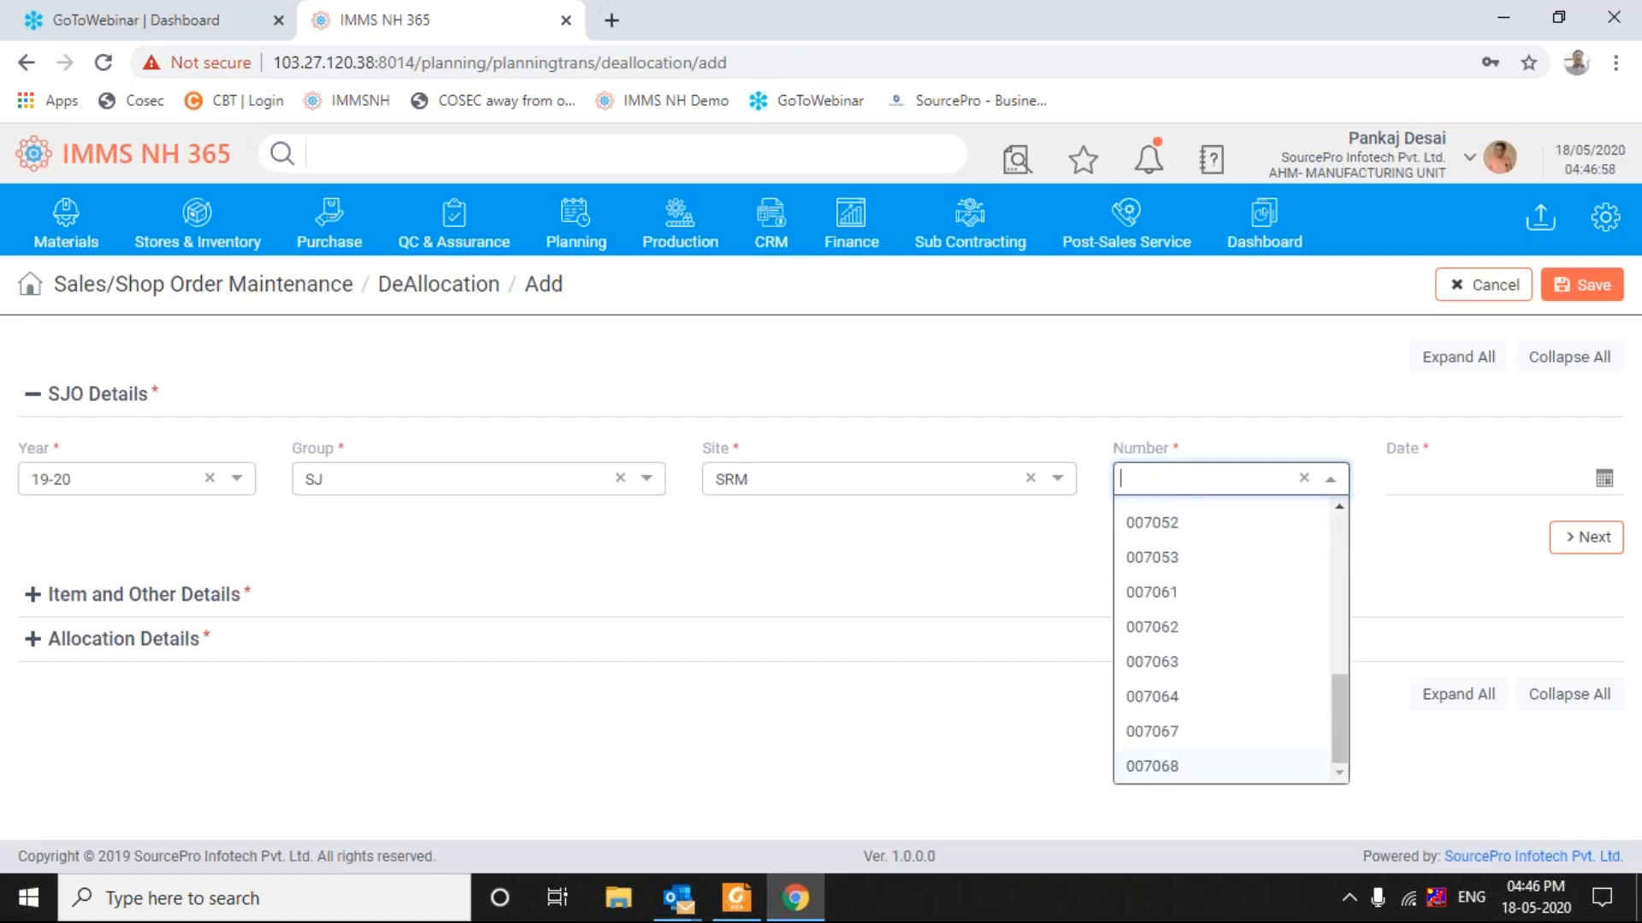
pyautogui.click(1148, 732)
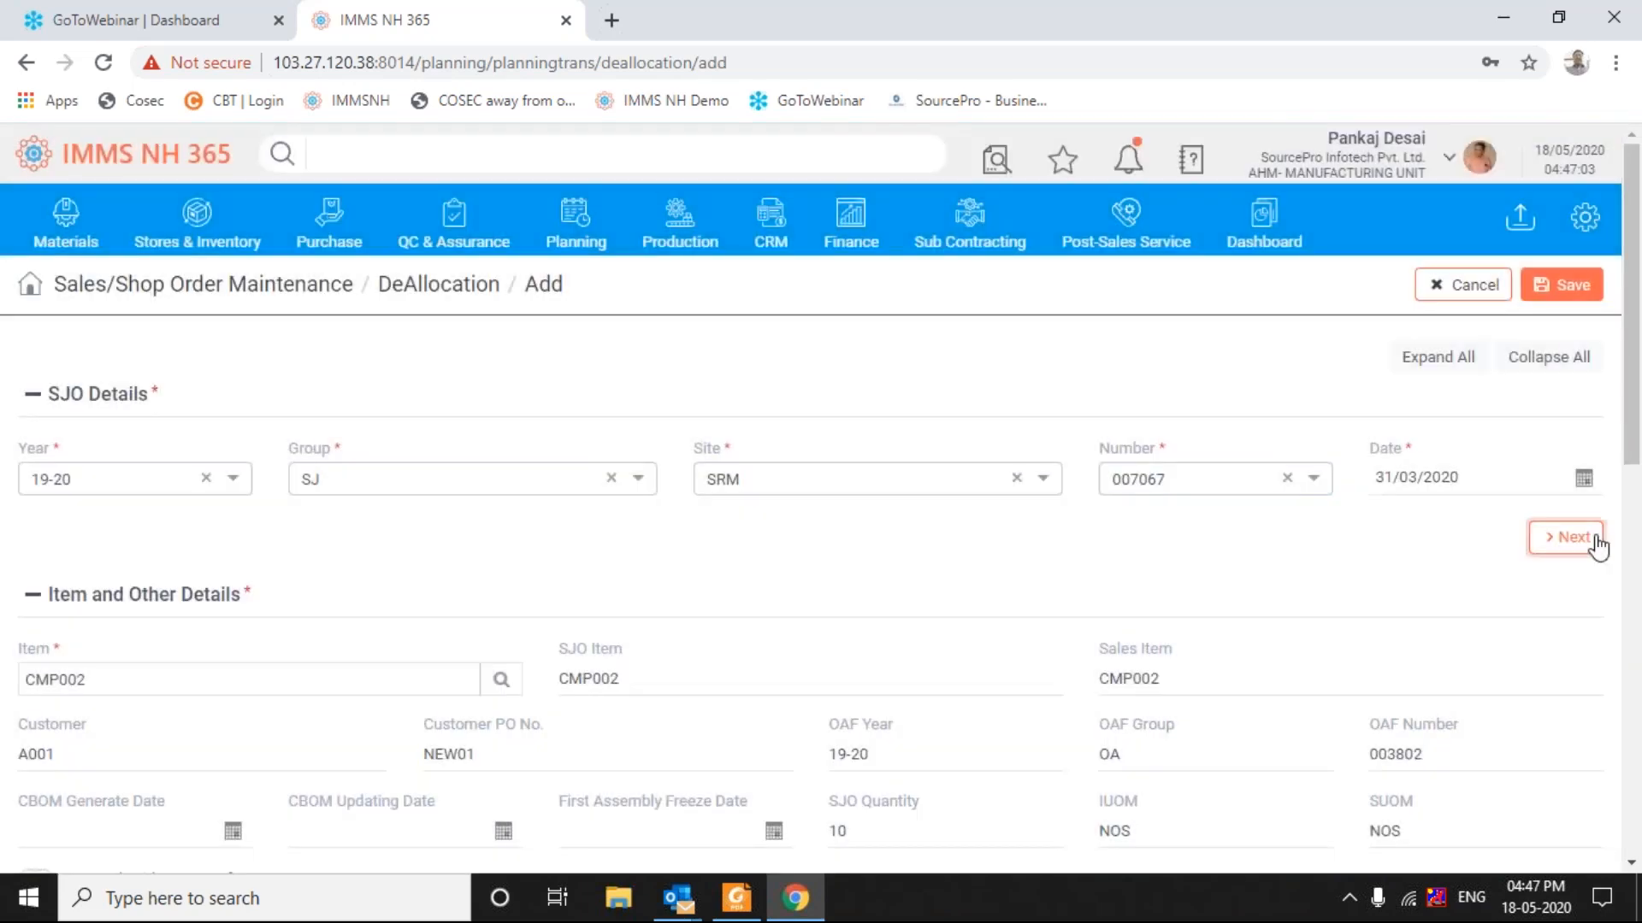
# Step: Proceed to the allocation details and expand the Computer (HP) and Computer Cabinet levels of the item tree
pyautogui.click(1598, 545)
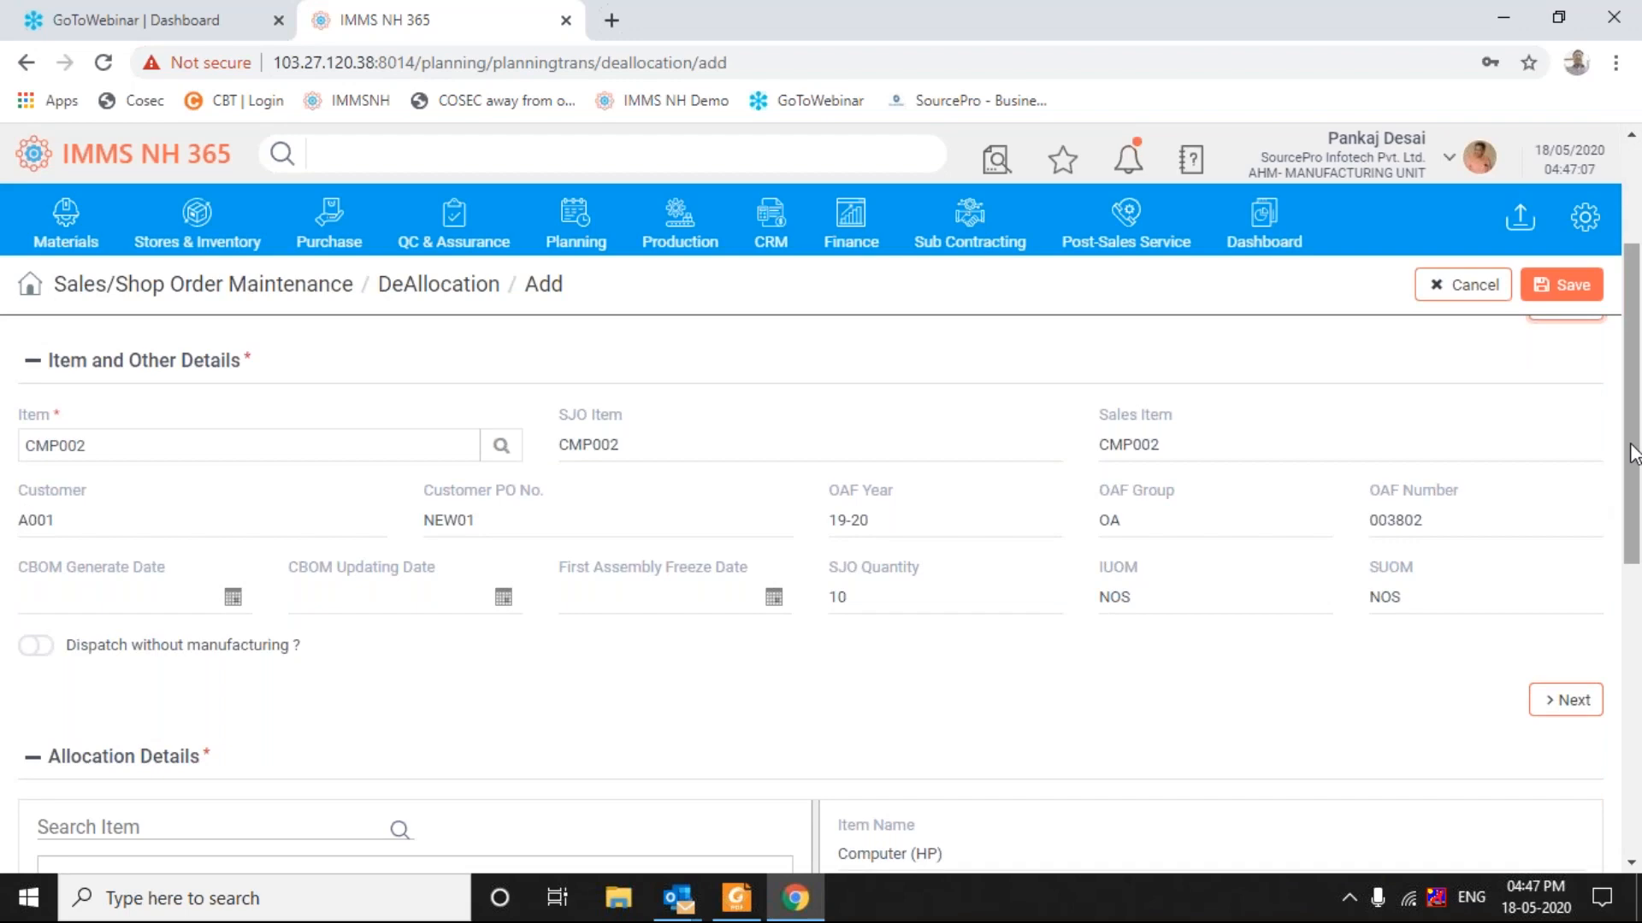
pyautogui.click(1581, 701)
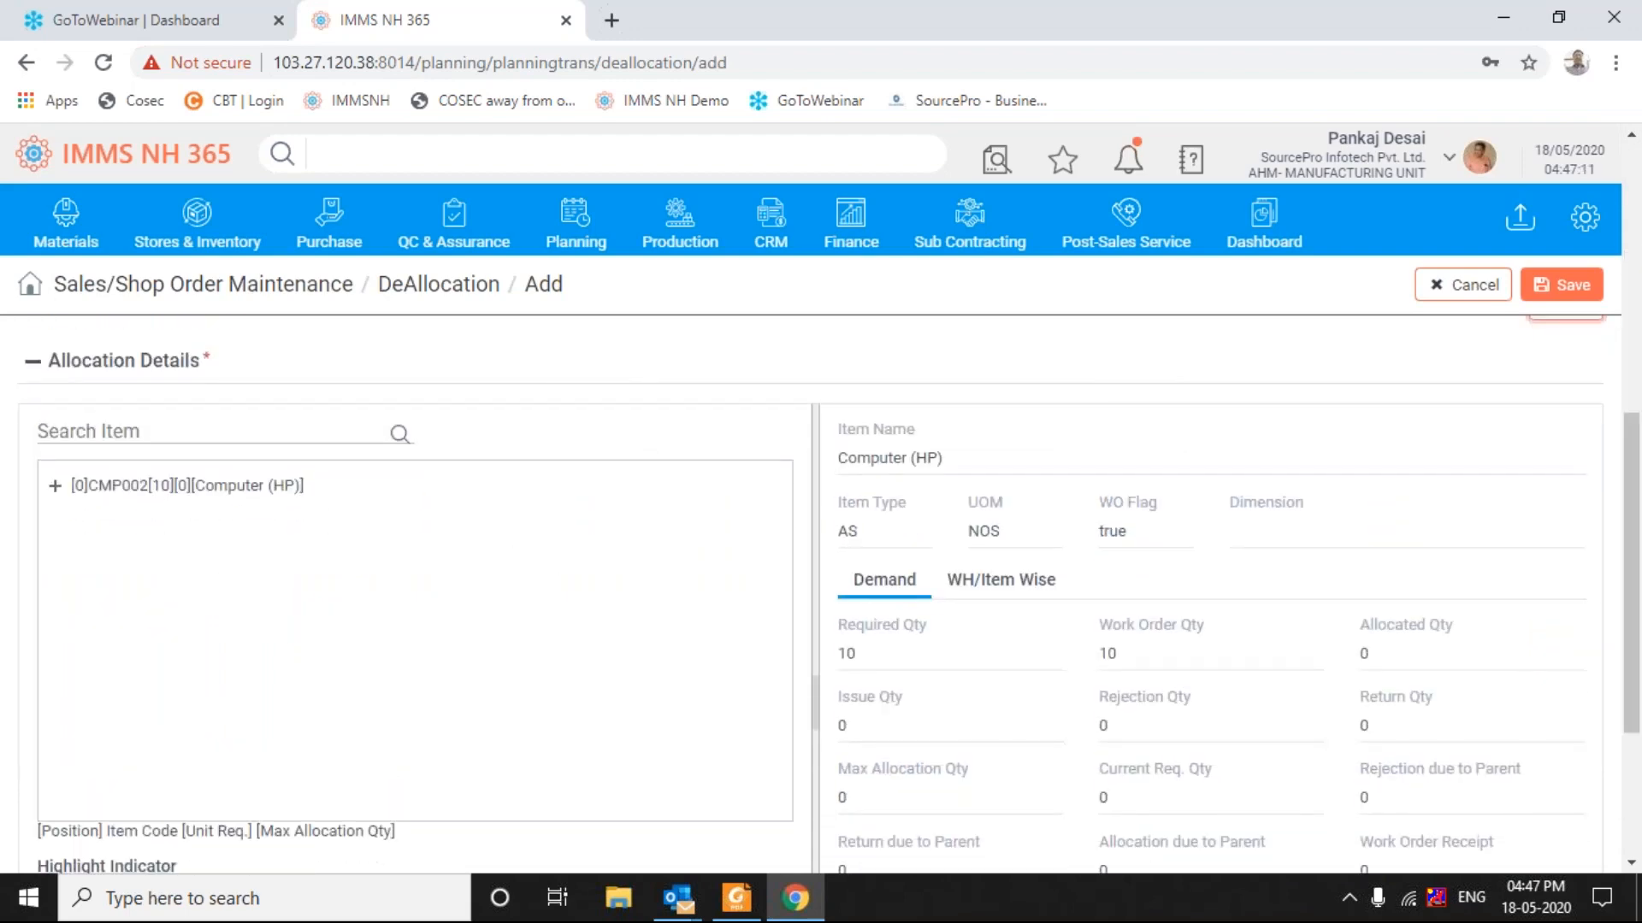
pyautogui.click(55, 487)
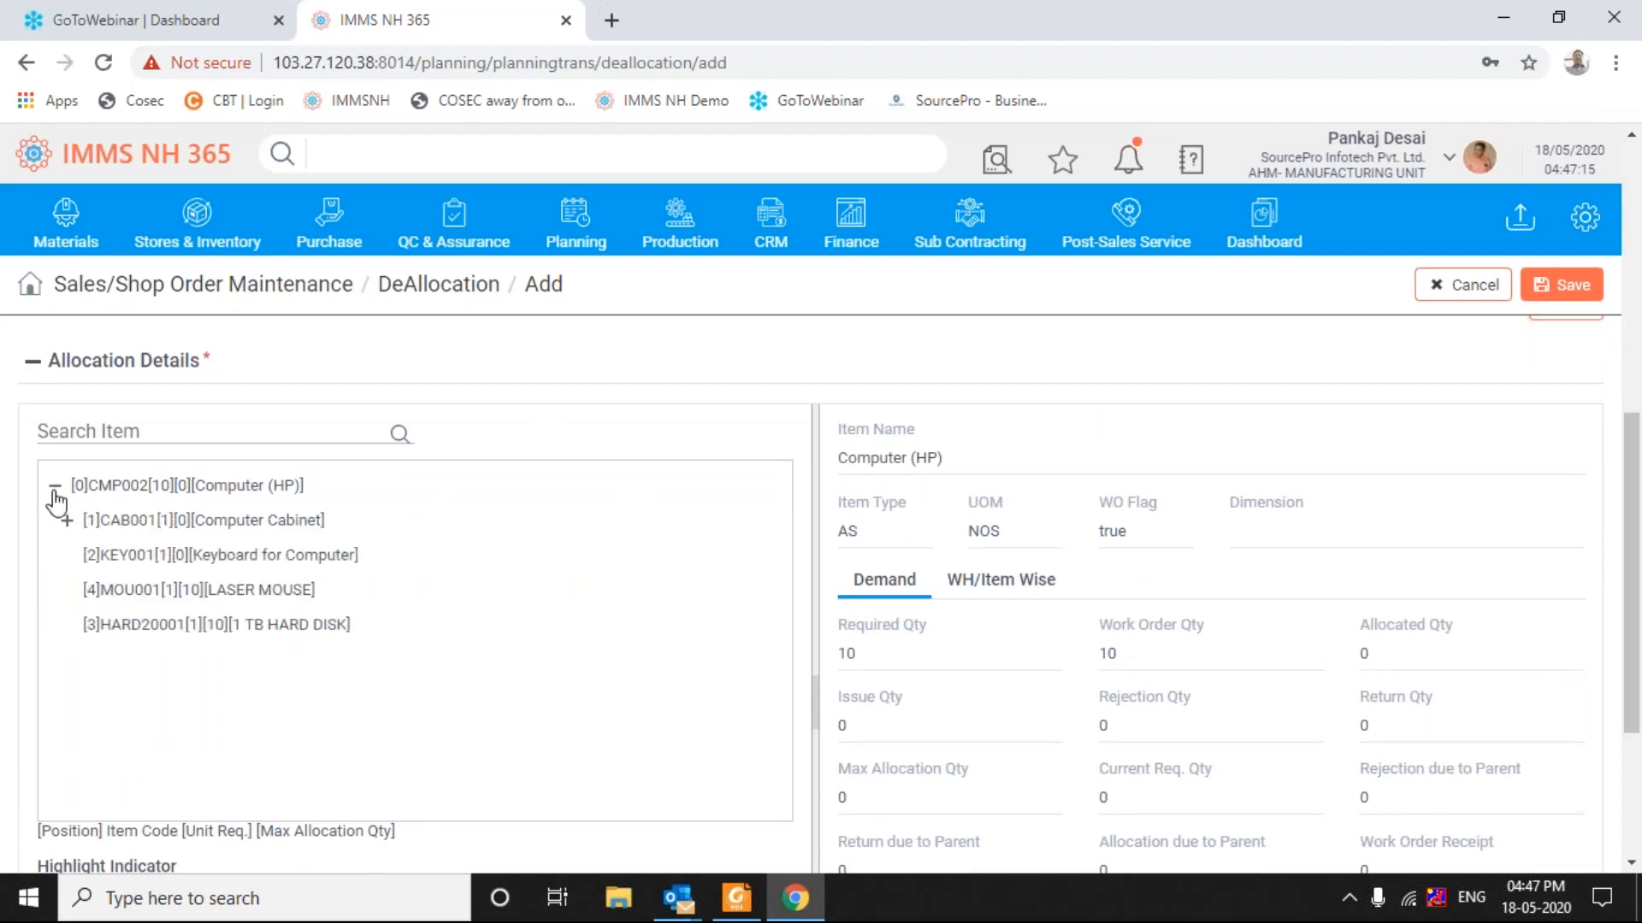
pyautogui.click(65, 521)
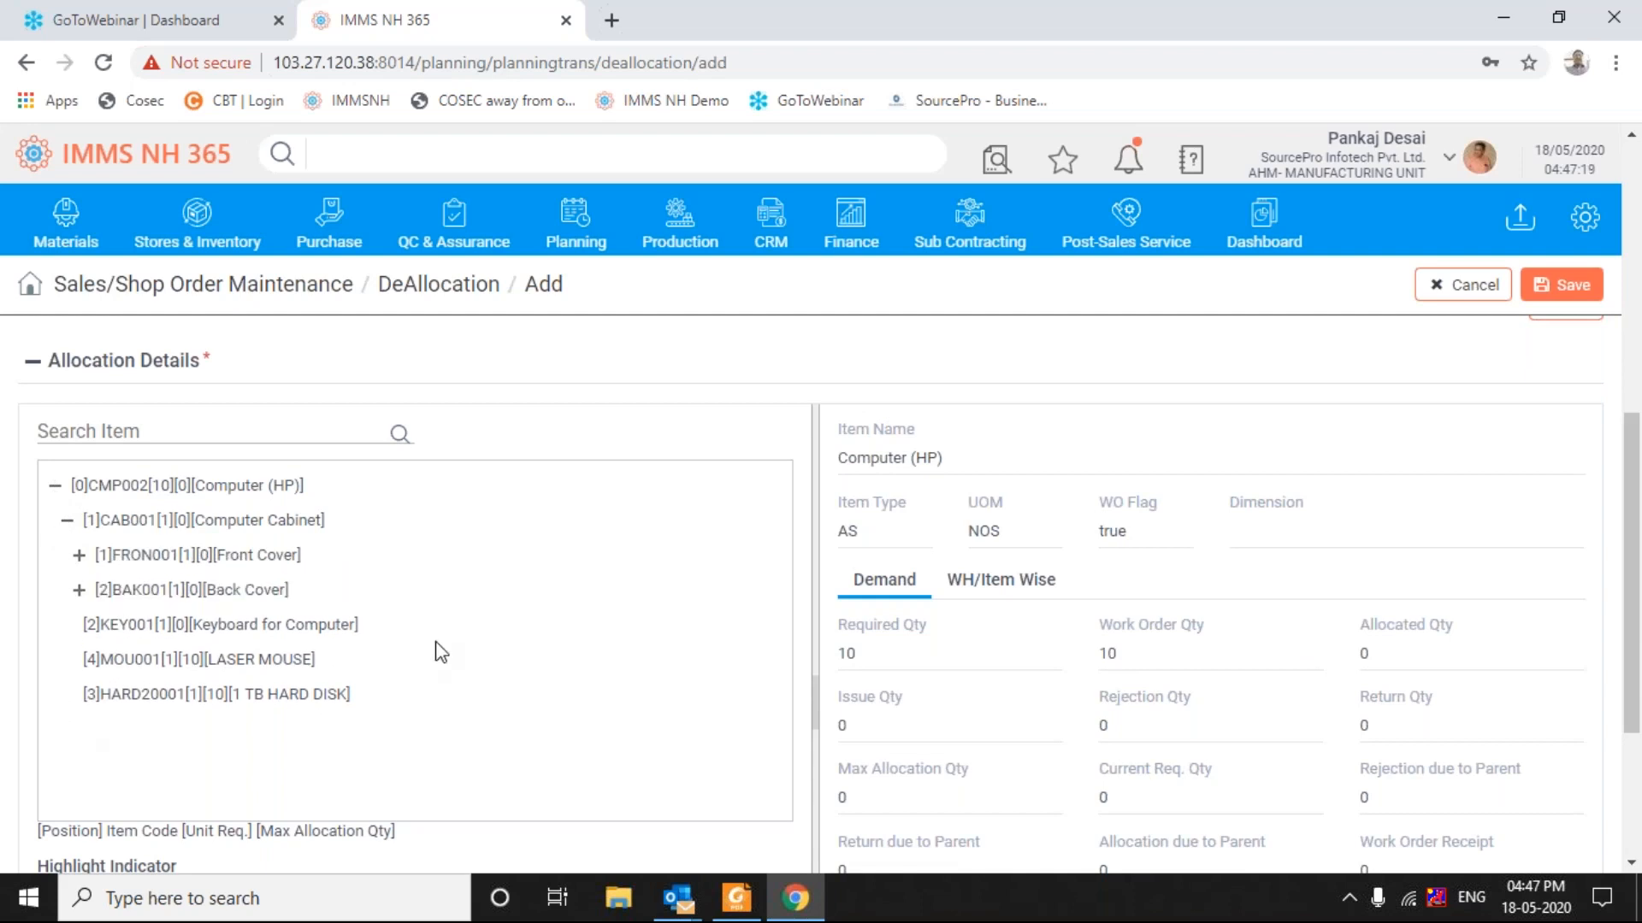
# Step: Check which warehouse quantity of Keyboard for Computer (KEY001) can be deallocated, and cancel without deallocating
pyautogui.click(321, 643)
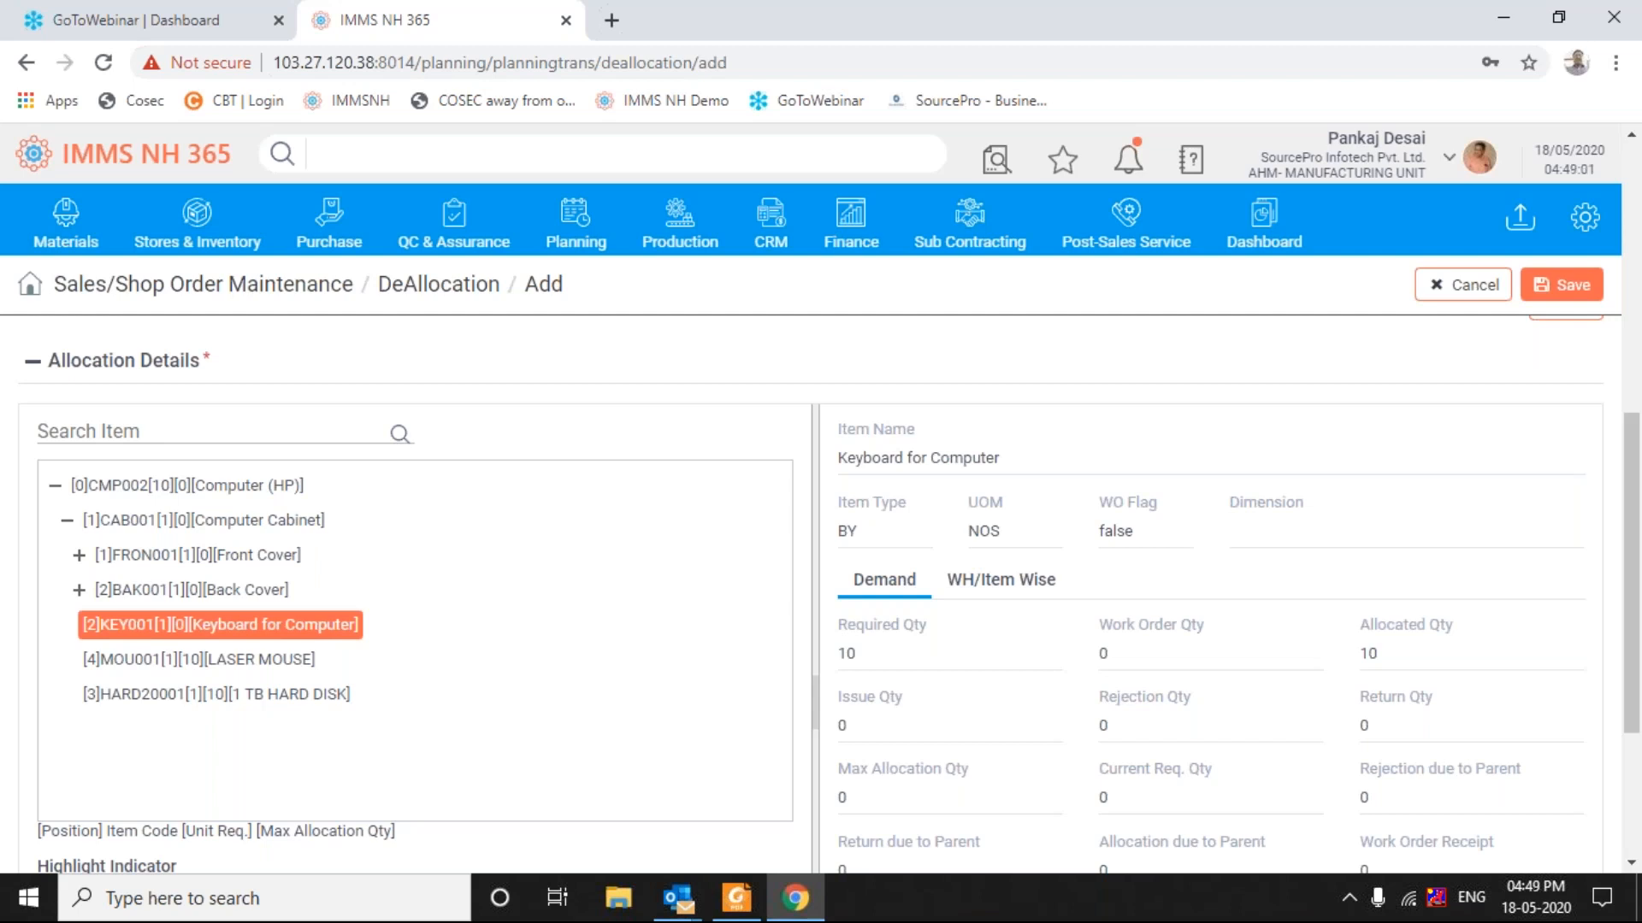
pyautogui.rightClick(216, 637)
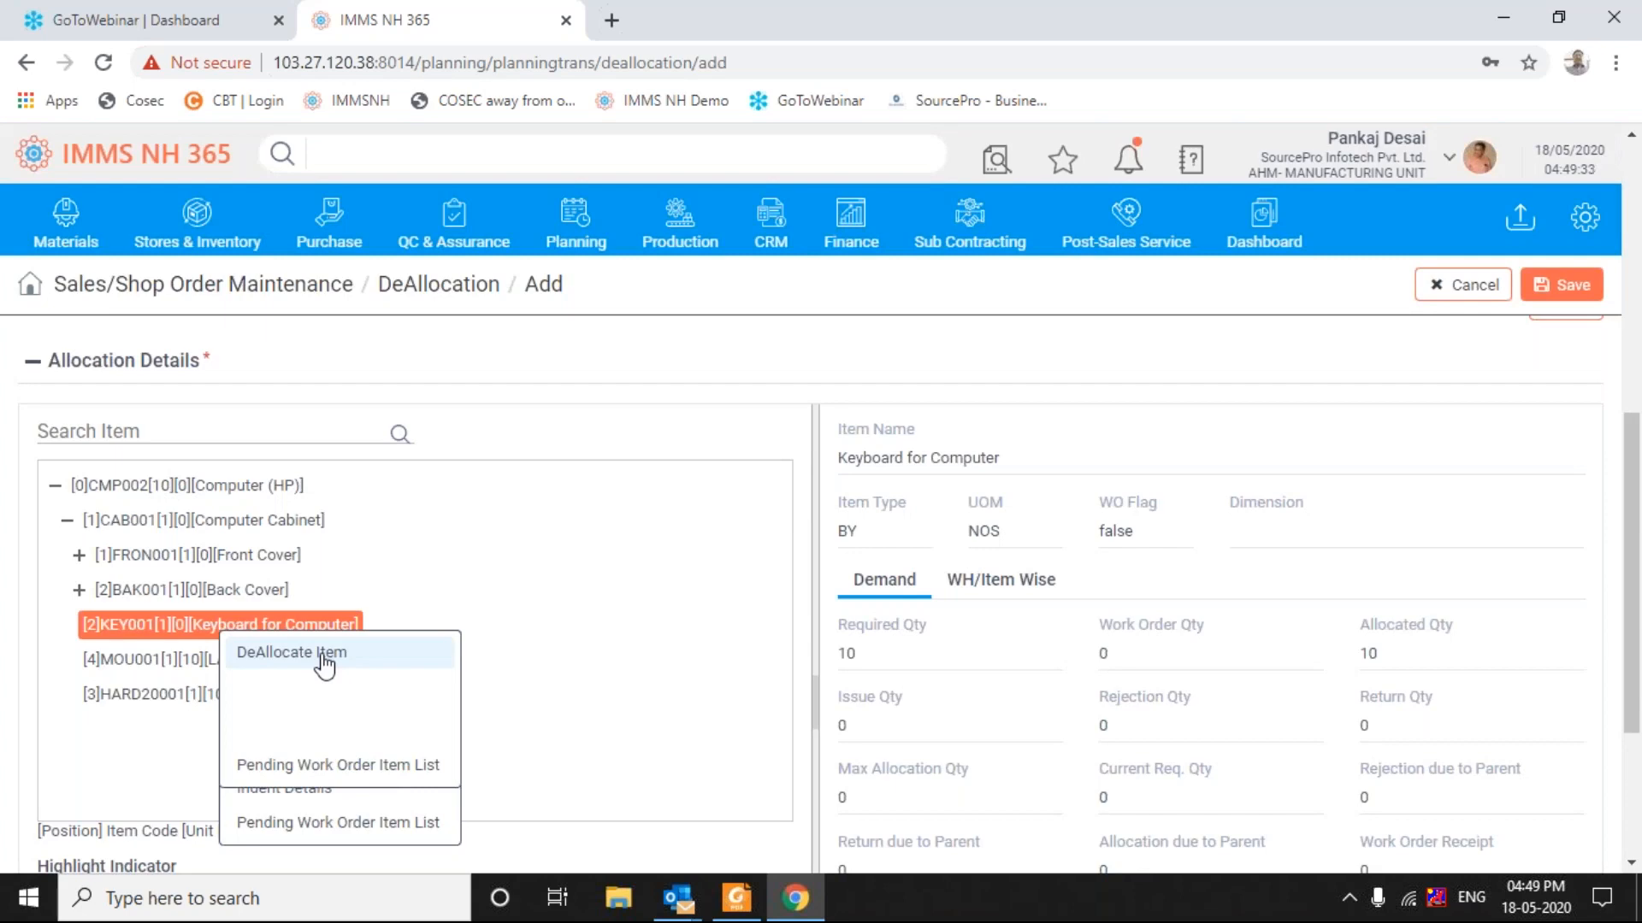
pyautogui.click(322, 657)
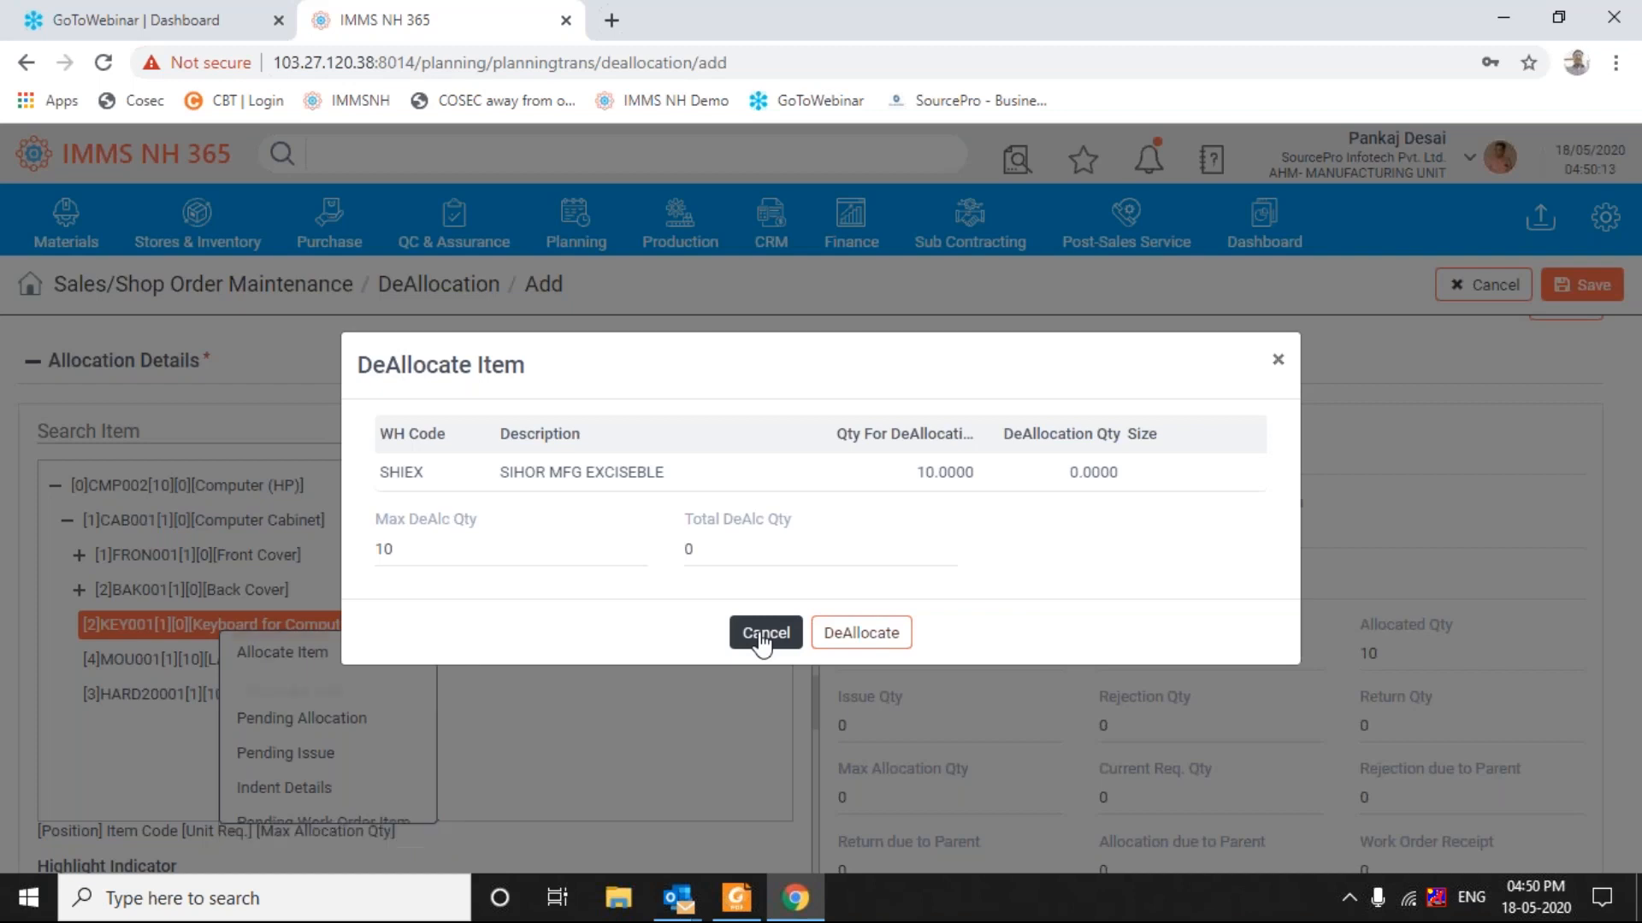
pyautogui.click(762, 635)
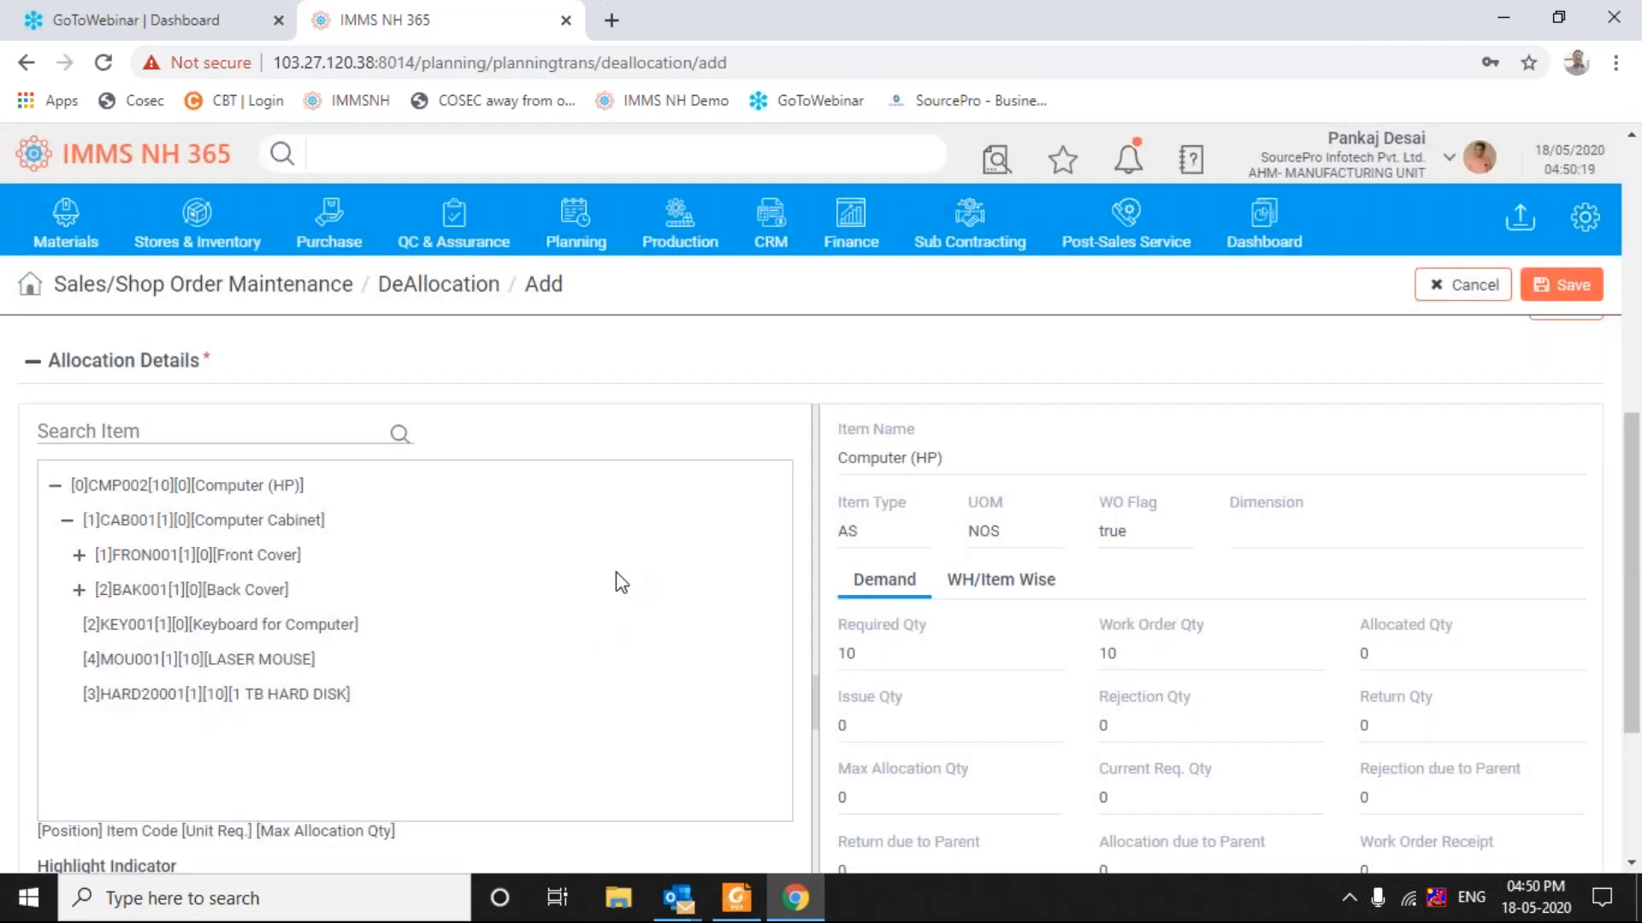
# Step: Reopen DeAllocation and bring up the item deallocation for Keyboard for Computer (KEY001) in the item tree
pyautogui.click(565, 222)
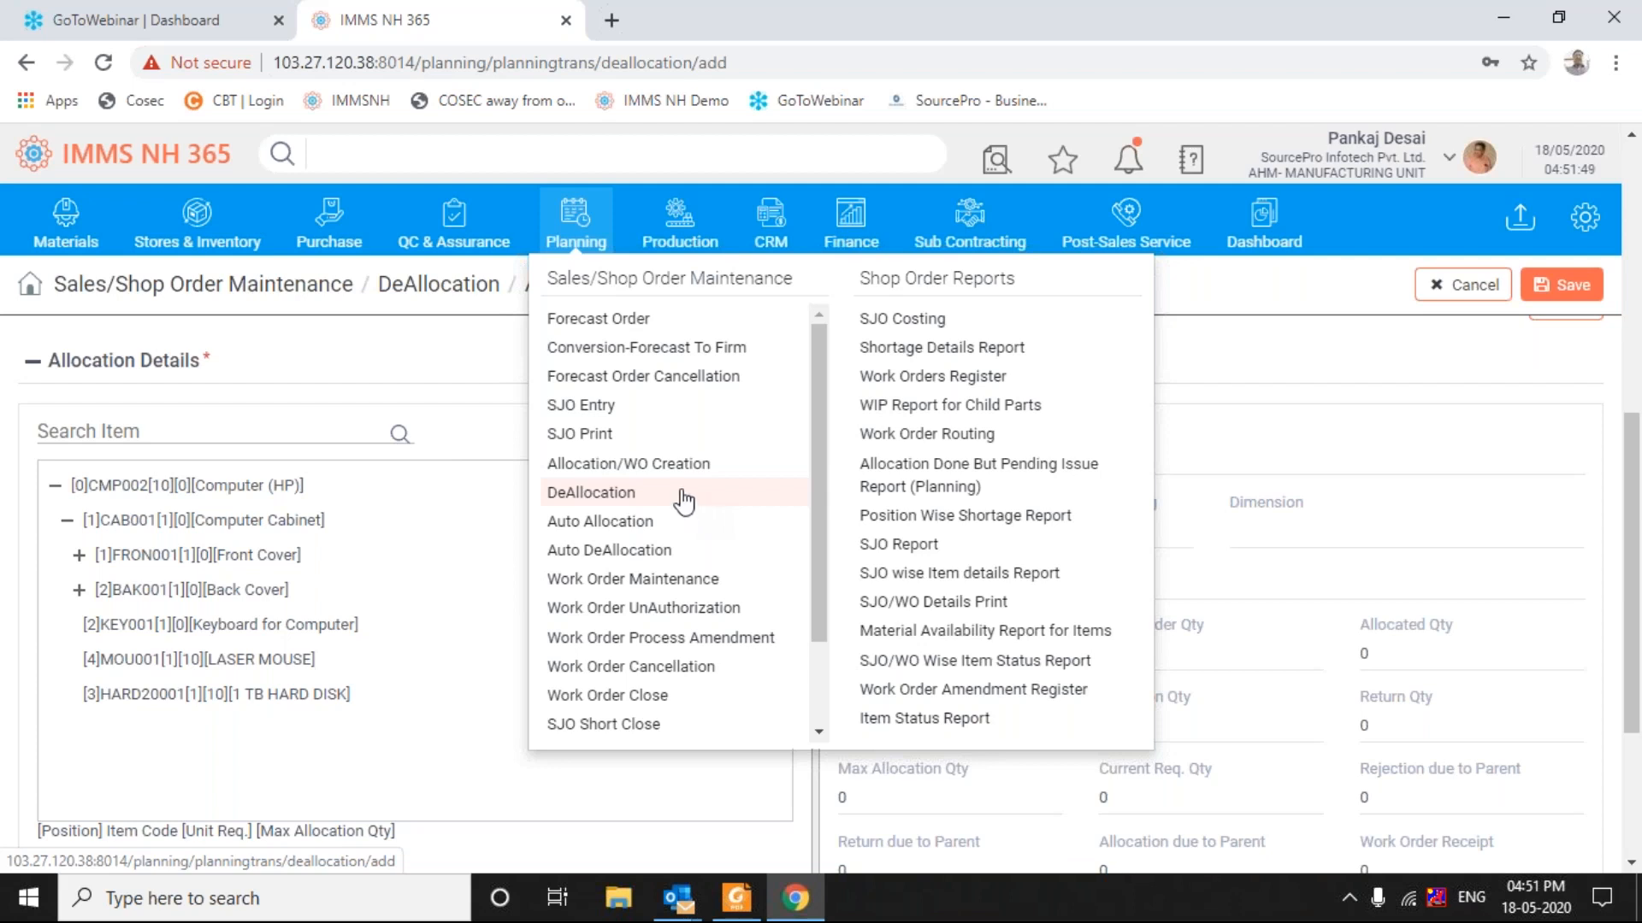
pyautogui.click(683, 493)
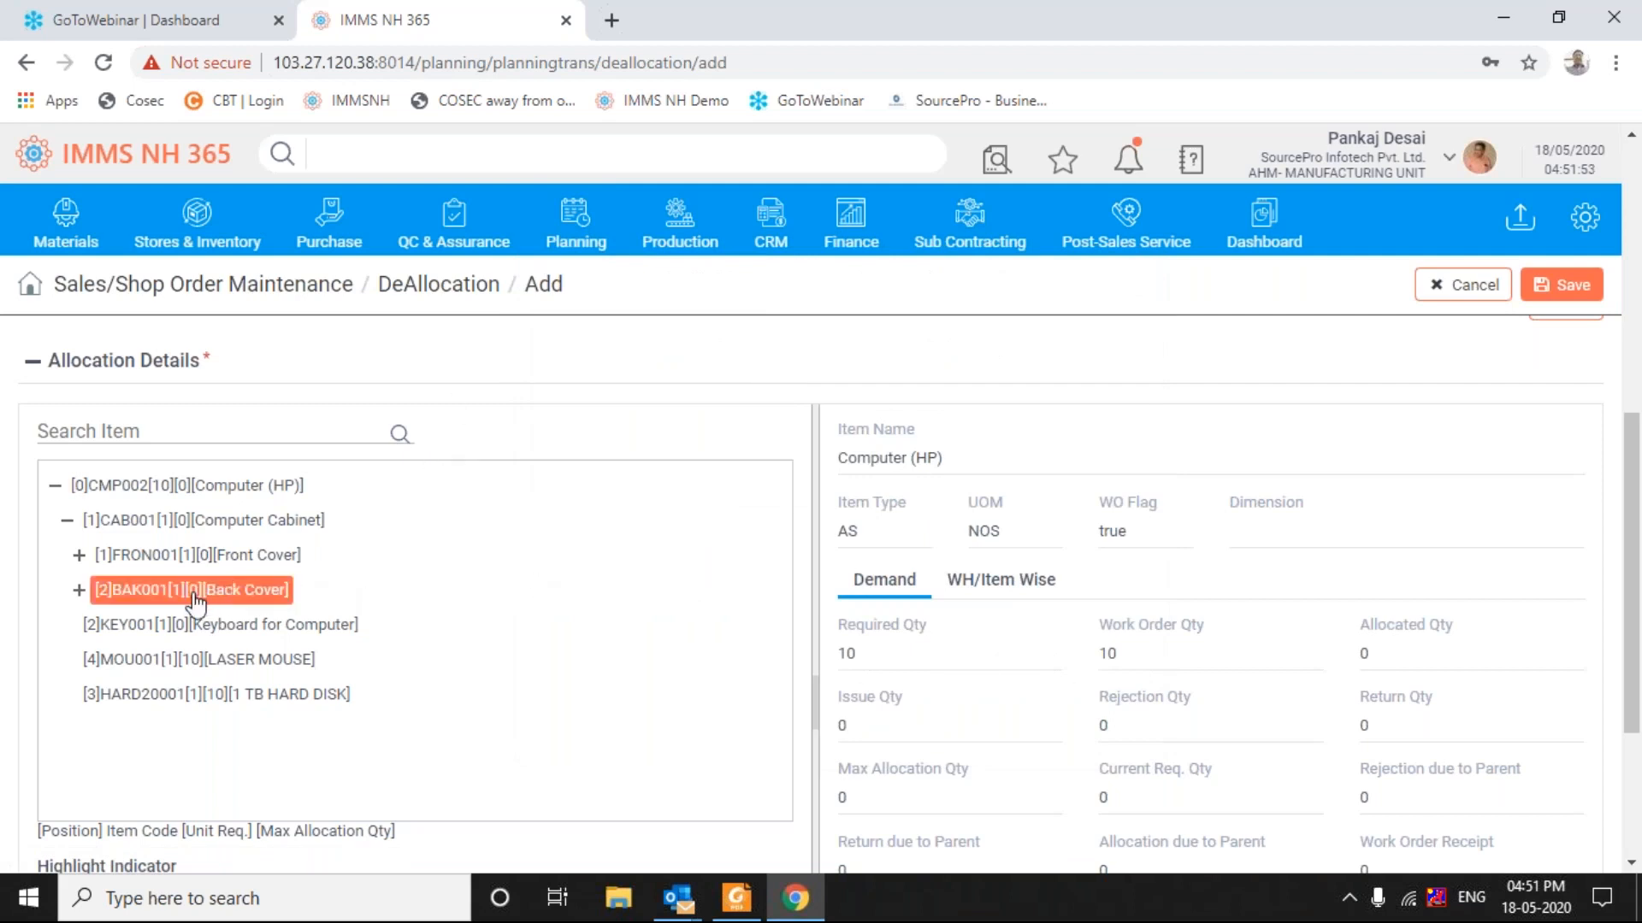
pyautogui.click(179, 631)
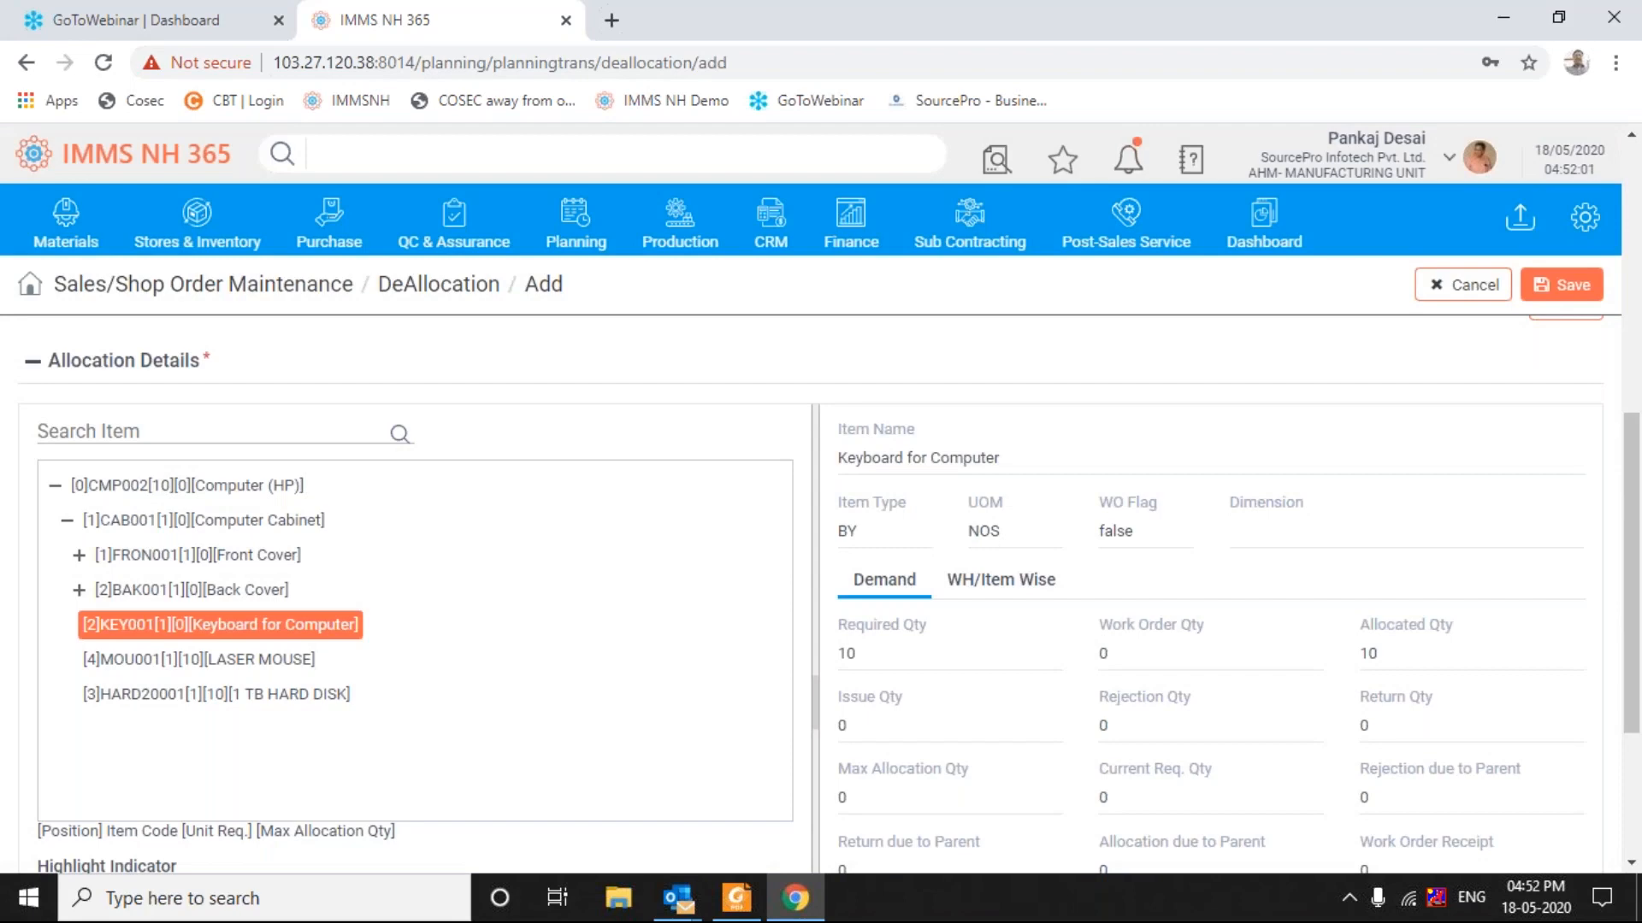
pyautogui.rightClick(181, 627)
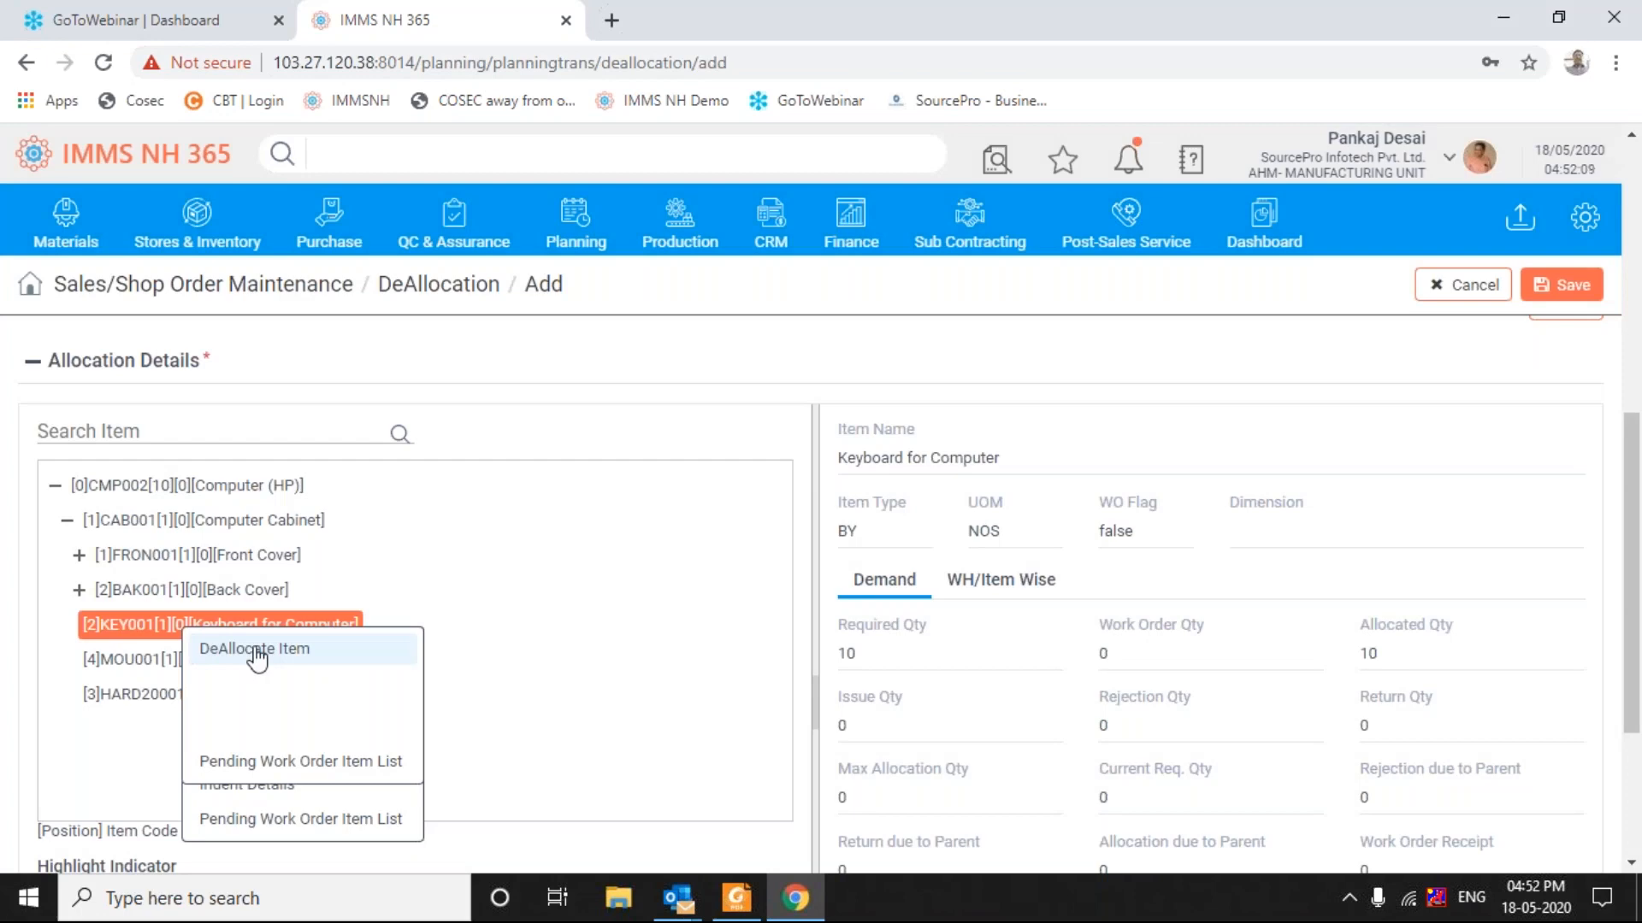
pyautogui.click(255, 650)
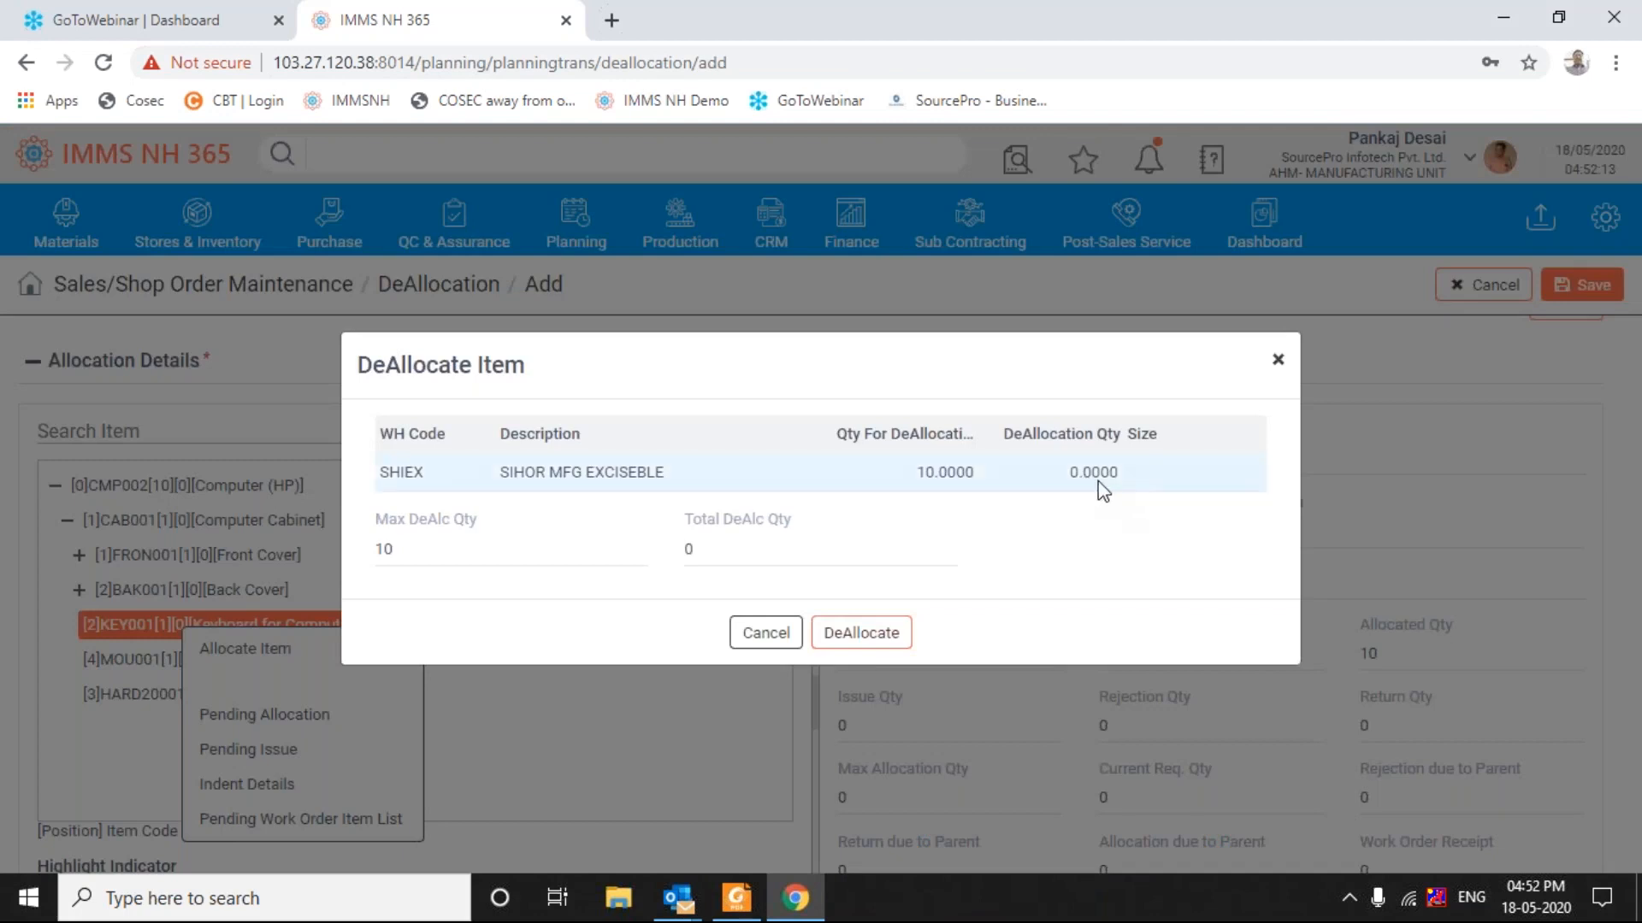
# Step: Set the deallocation quantity for warehouse SHIEX to 10
pyautogui.click(1095, 473)
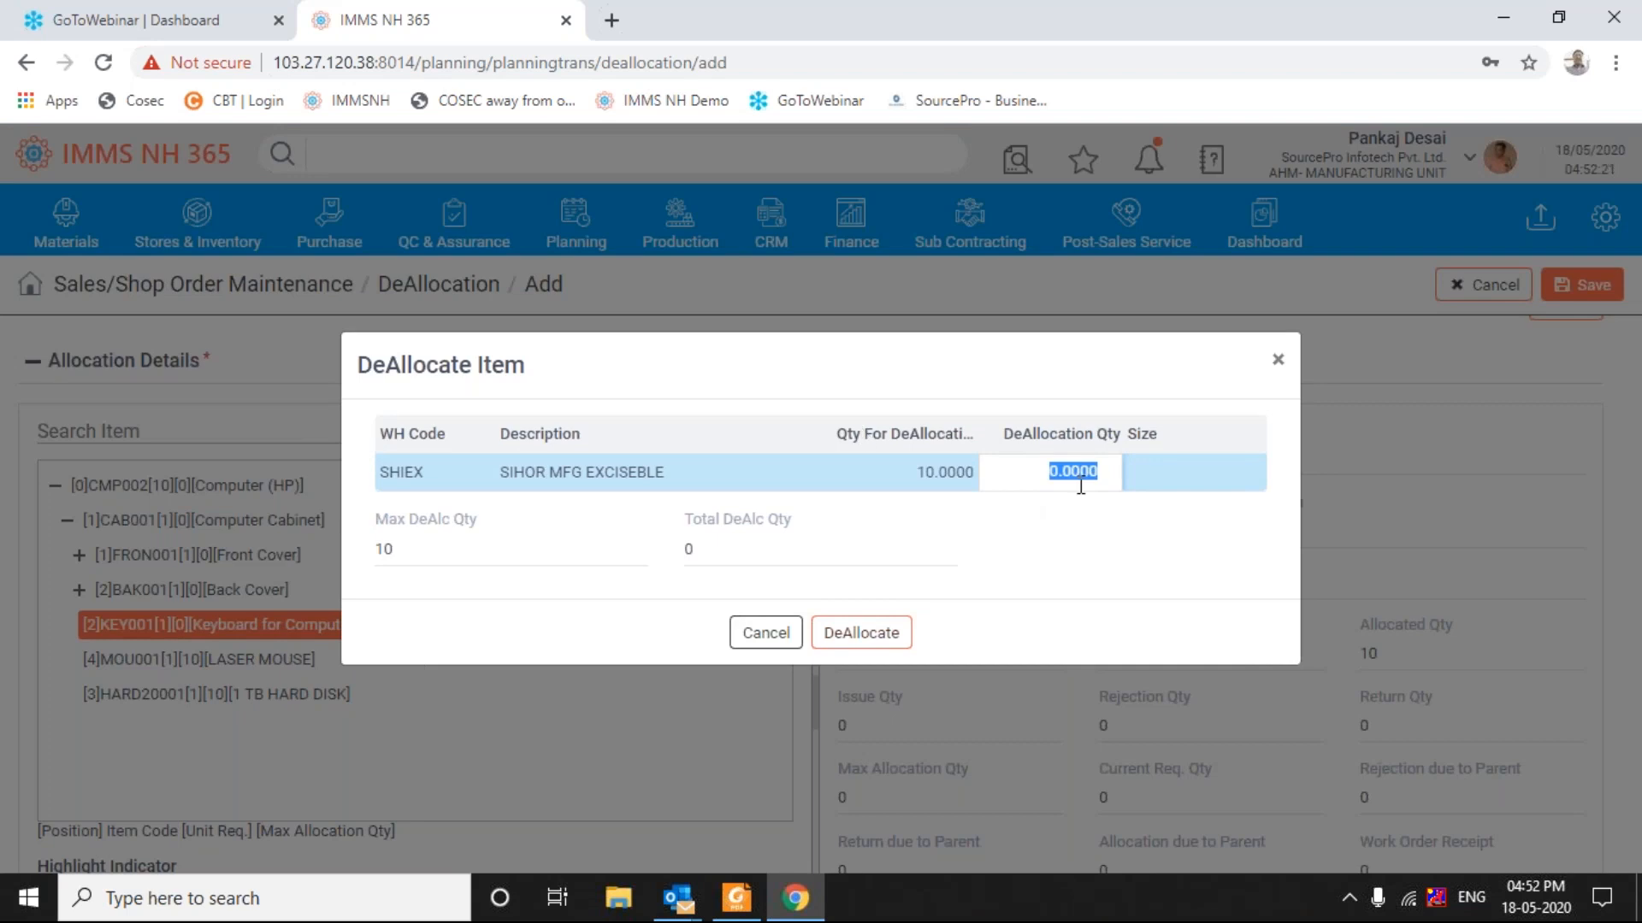
pyautogui.write('10')
pyautogui.press('Return')
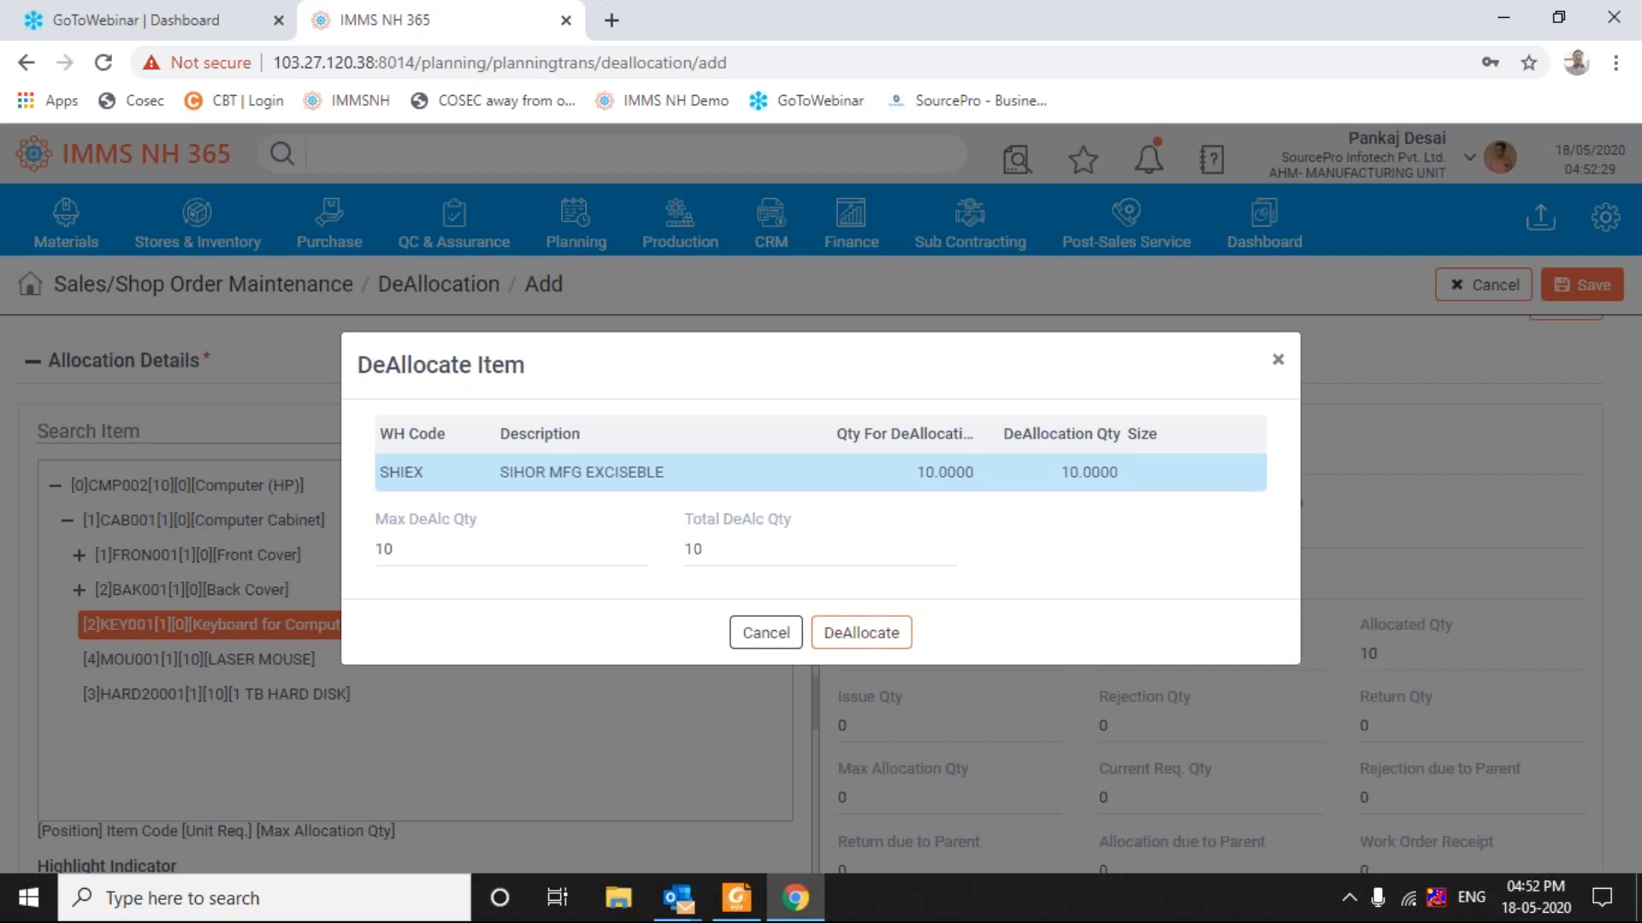
# Step: Set the SHIEX deallocation quantity to 2, deallocate it, and select Keyboard for Computer to check its demand quantities
pyautogui.click(1069, 472)
pyautogui.write('2')
pyautogui.press('Return')
pyautogui.click(862, 633)
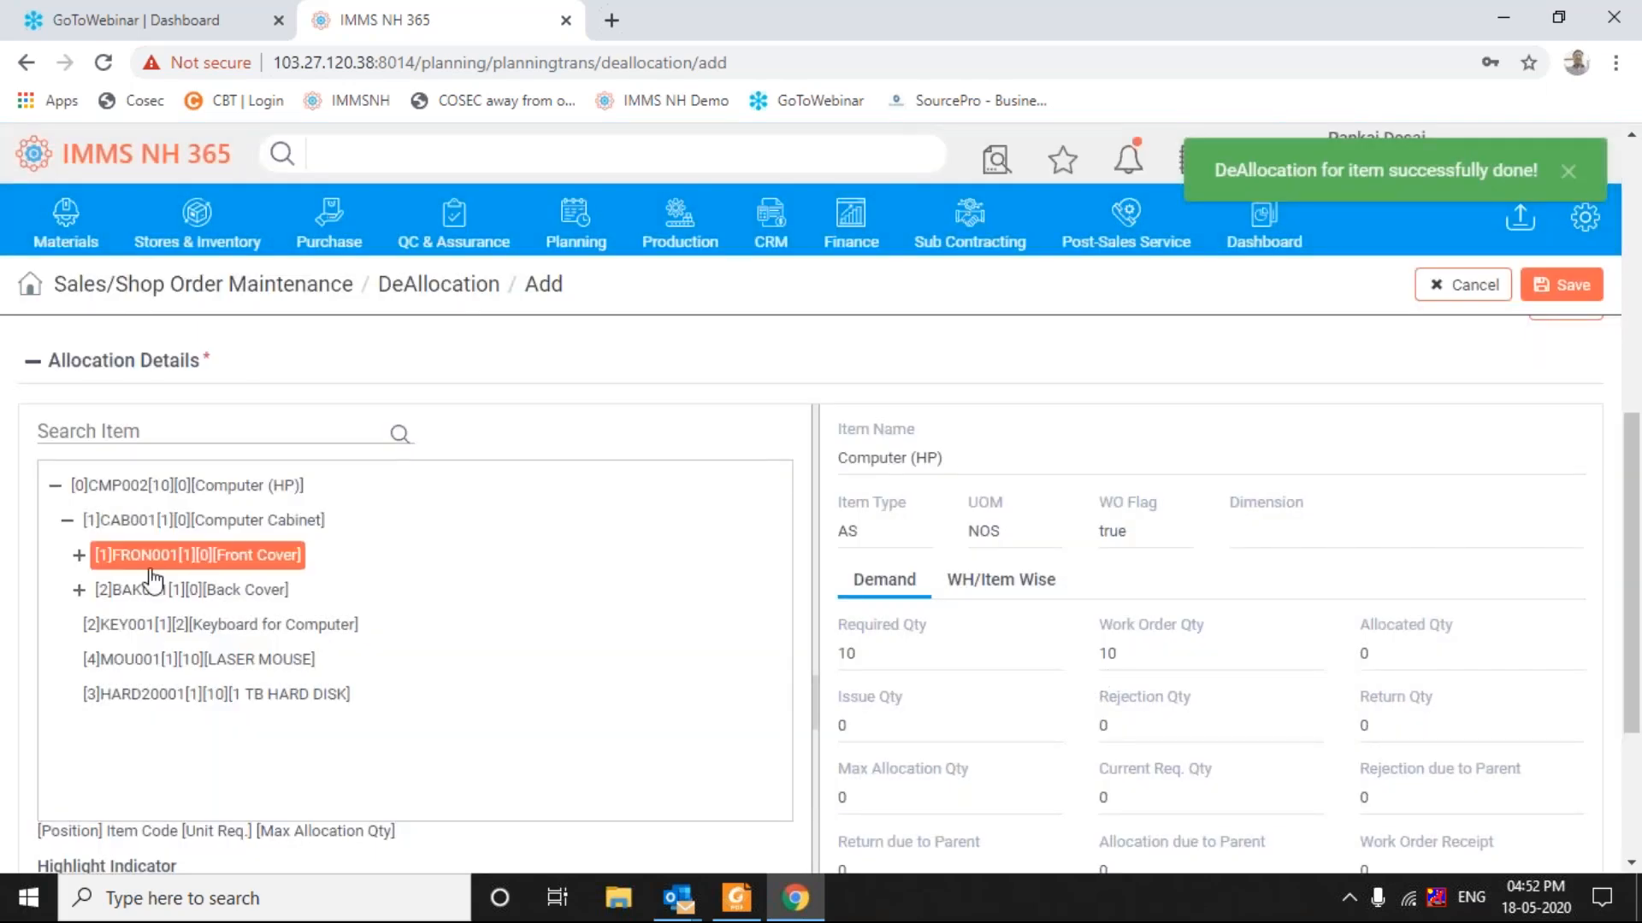
pyautogui.click(174, 633)
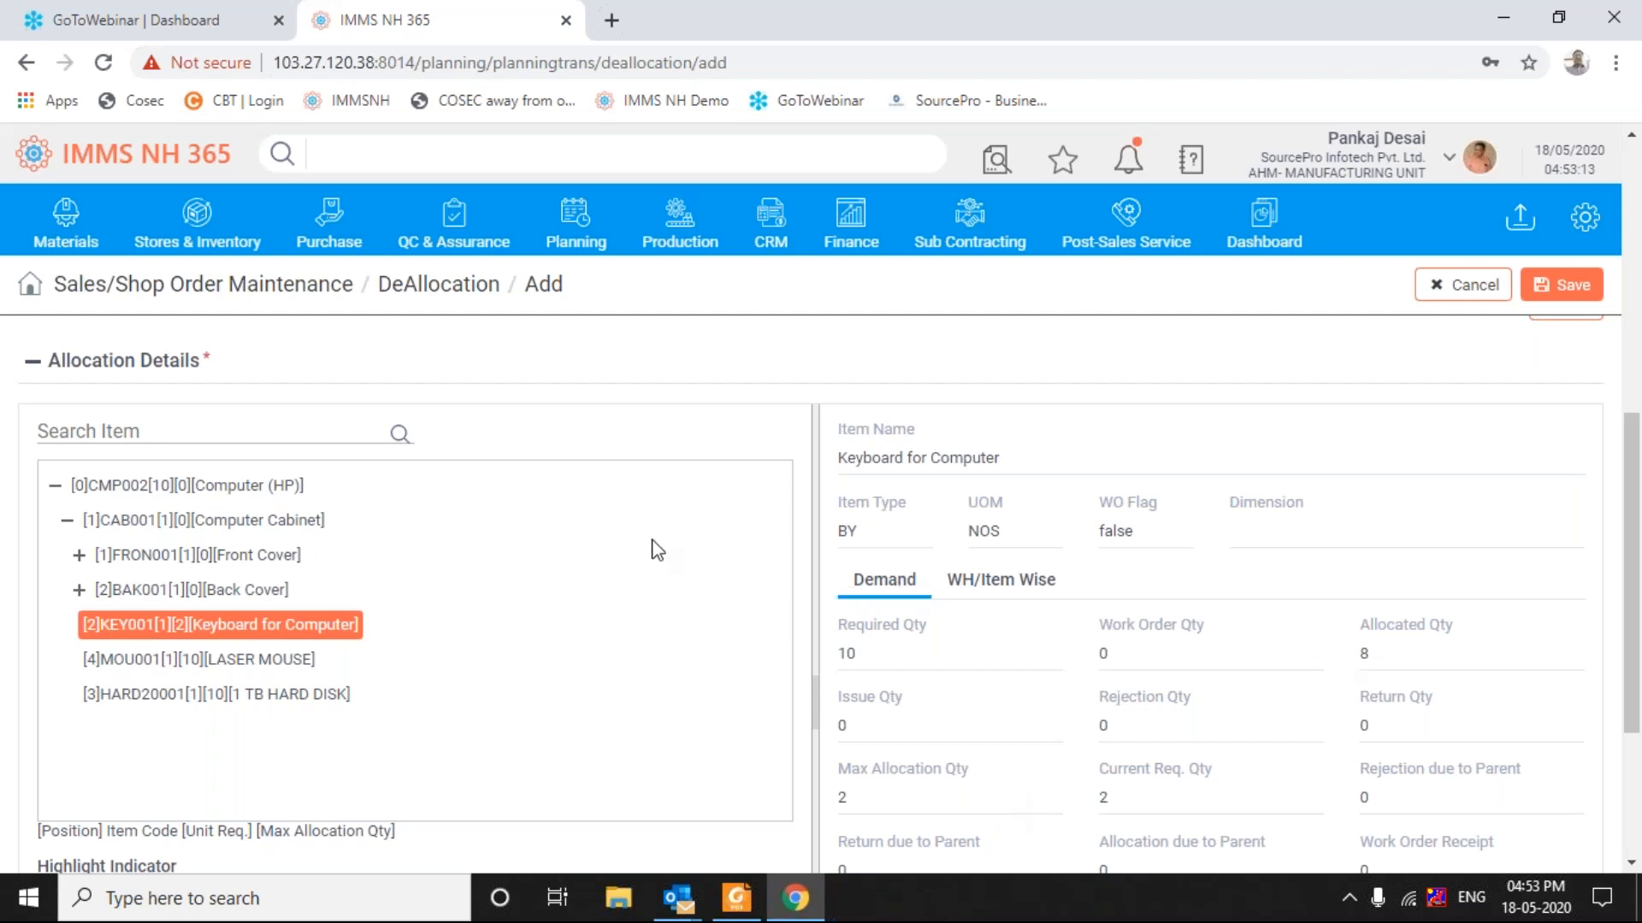
# Step: Open Auto DeAllocation and pick the Computer (HP) SJO for year 19-20, group SJ, site SRM
pyautogui.click(573, 242)
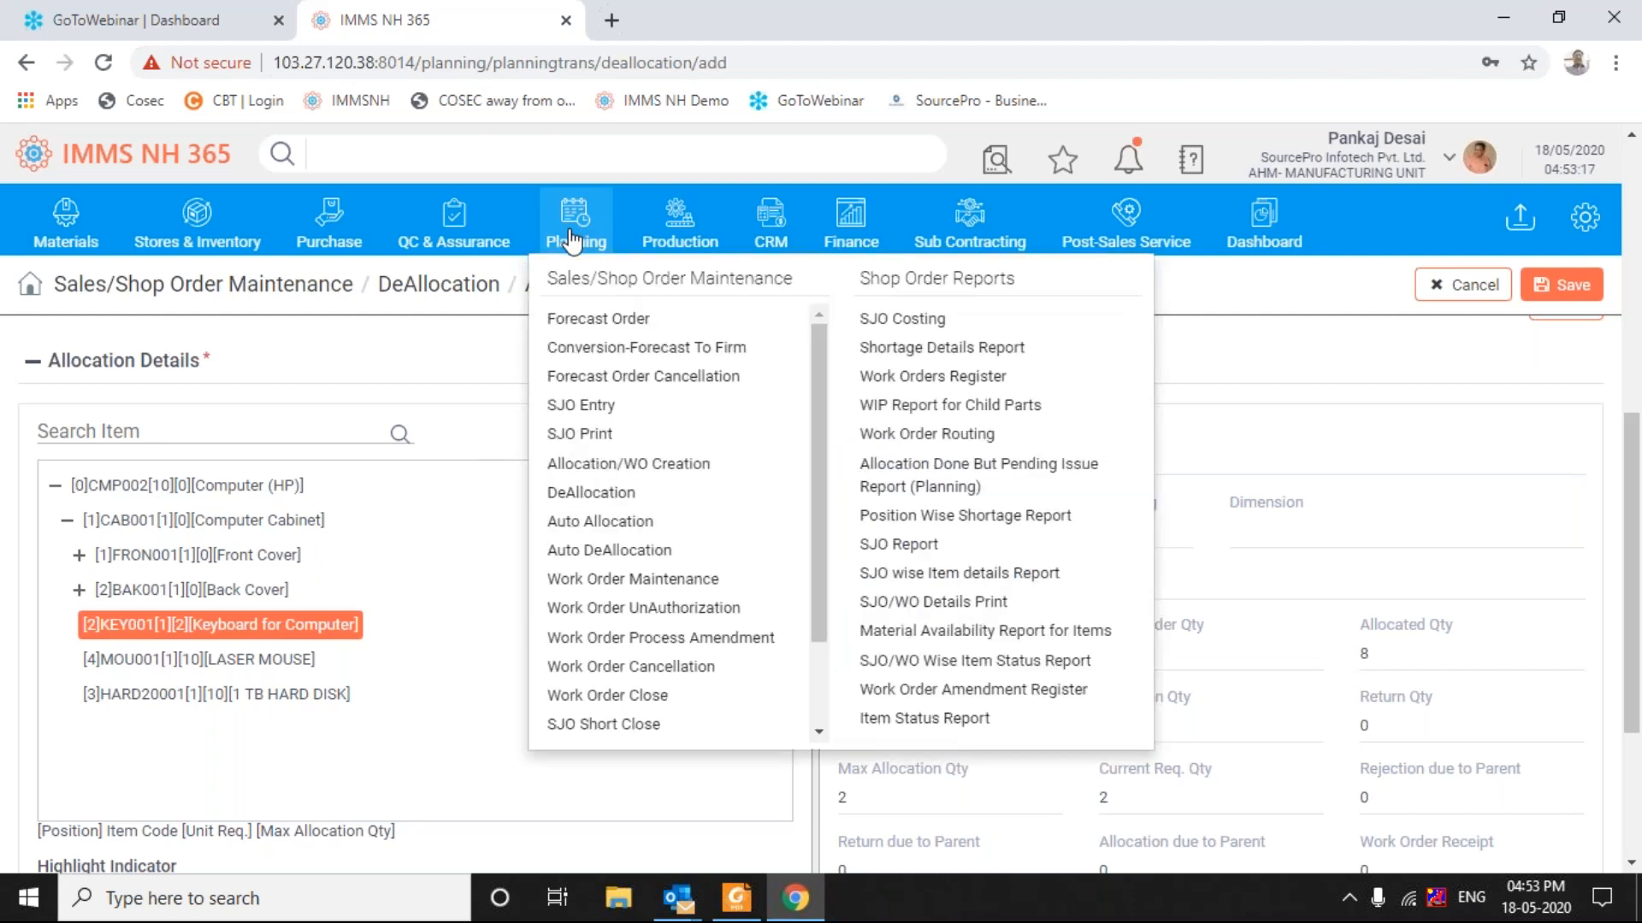
pyautogui.click(627, 556)
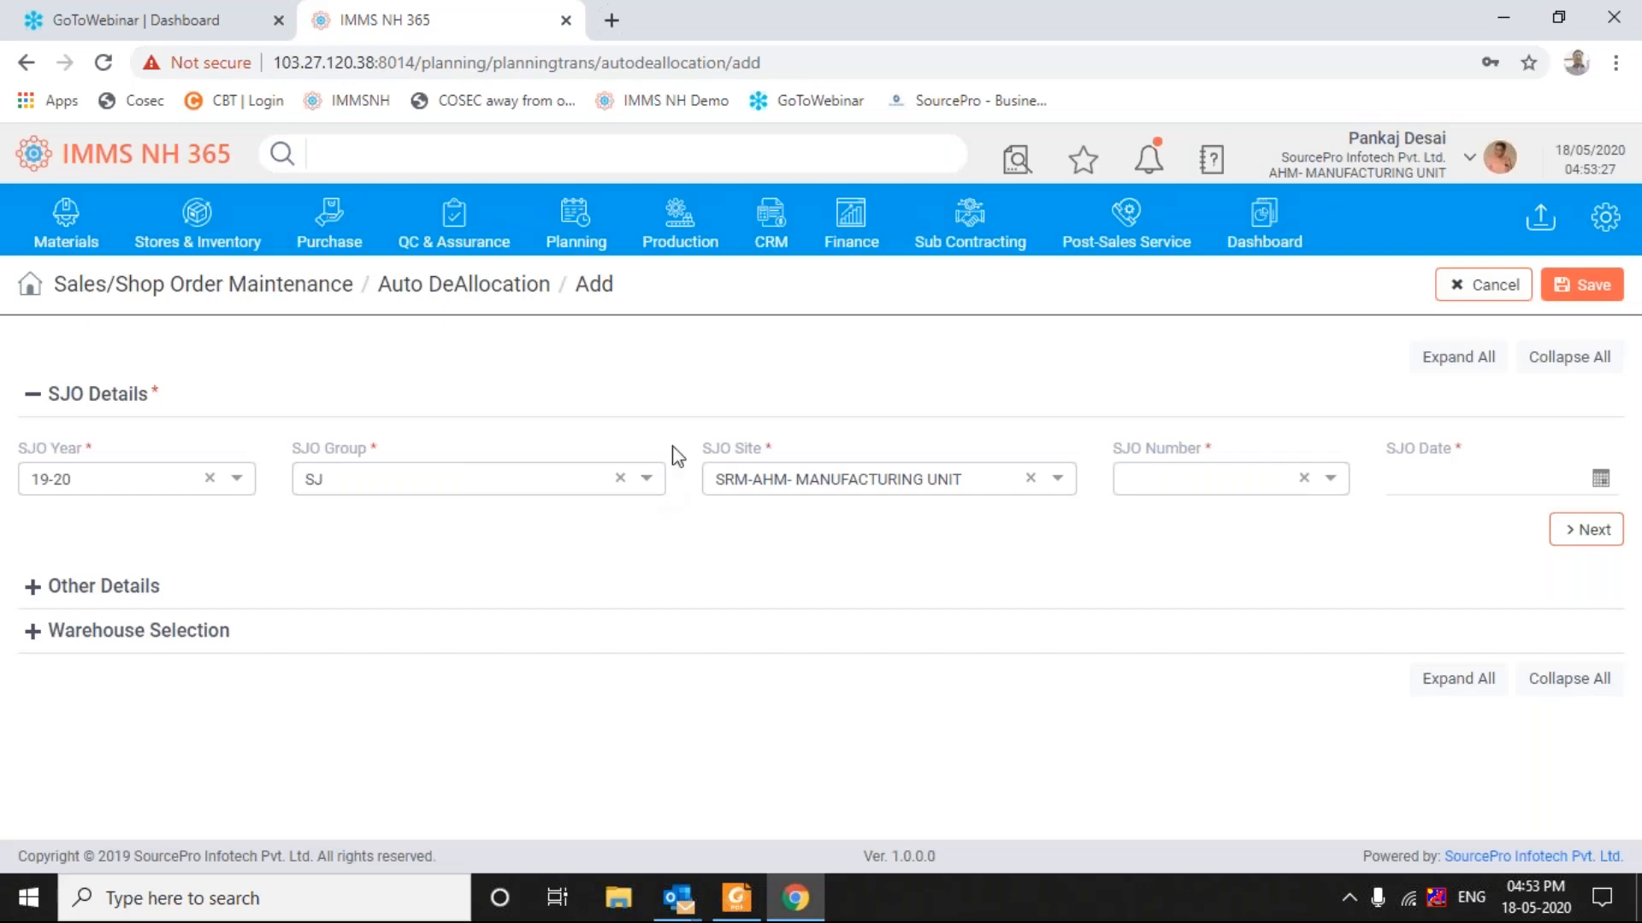
pyautogui.click(1330, 480)
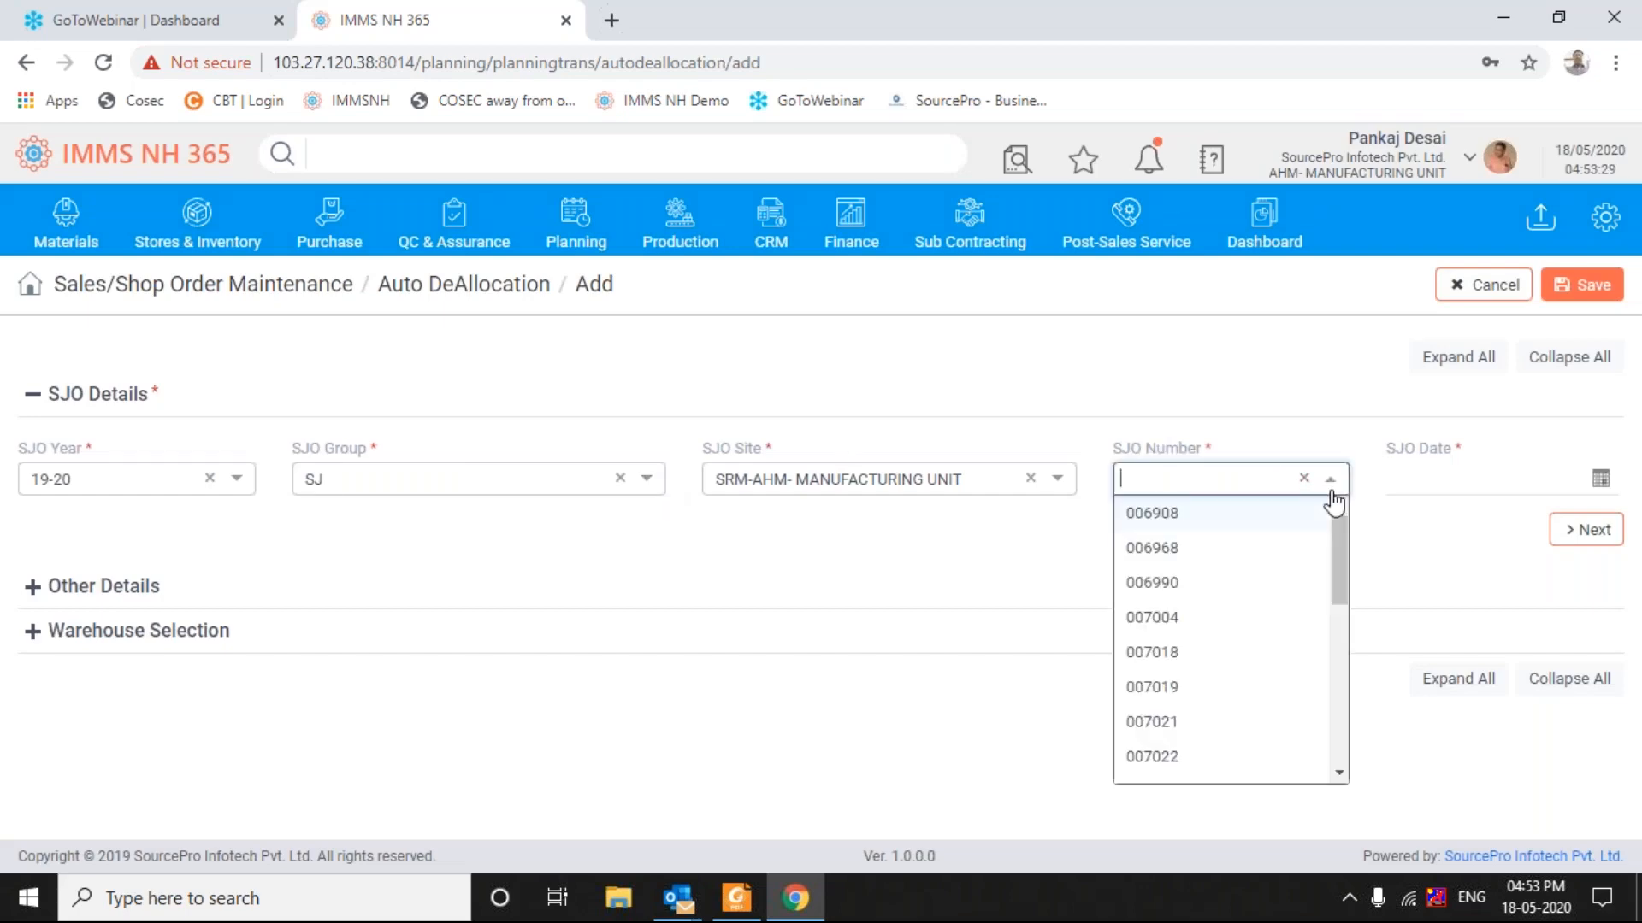
pyautogui.moveTo(1345, 607); pyautogui.dragTo(1348, 781)
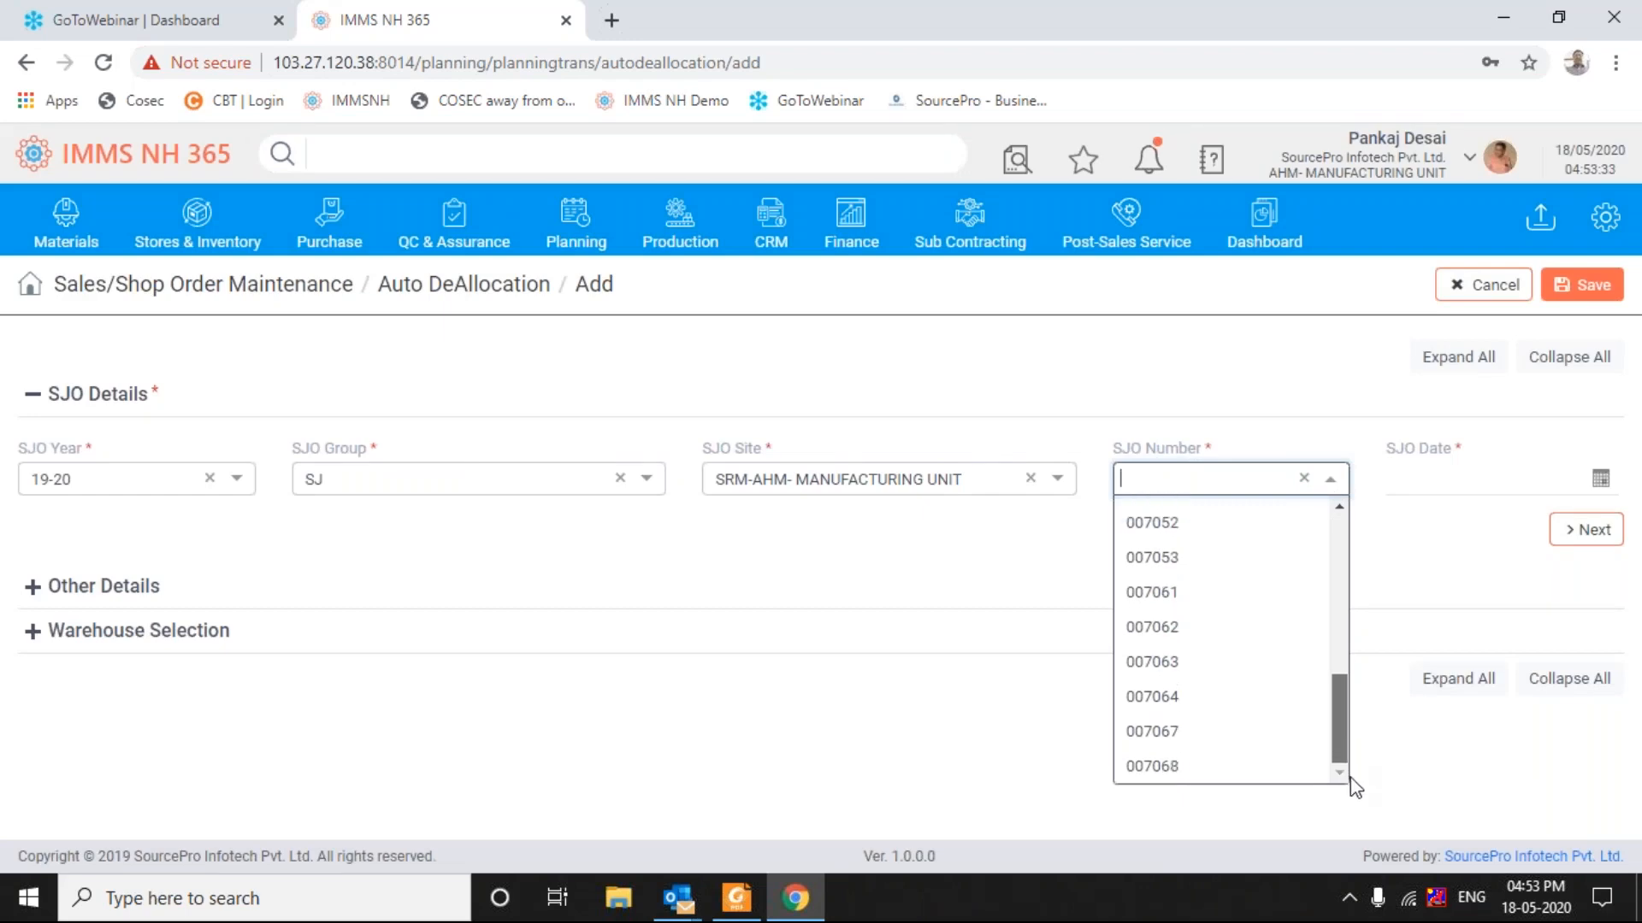
pyautogui.click(1196, 737)
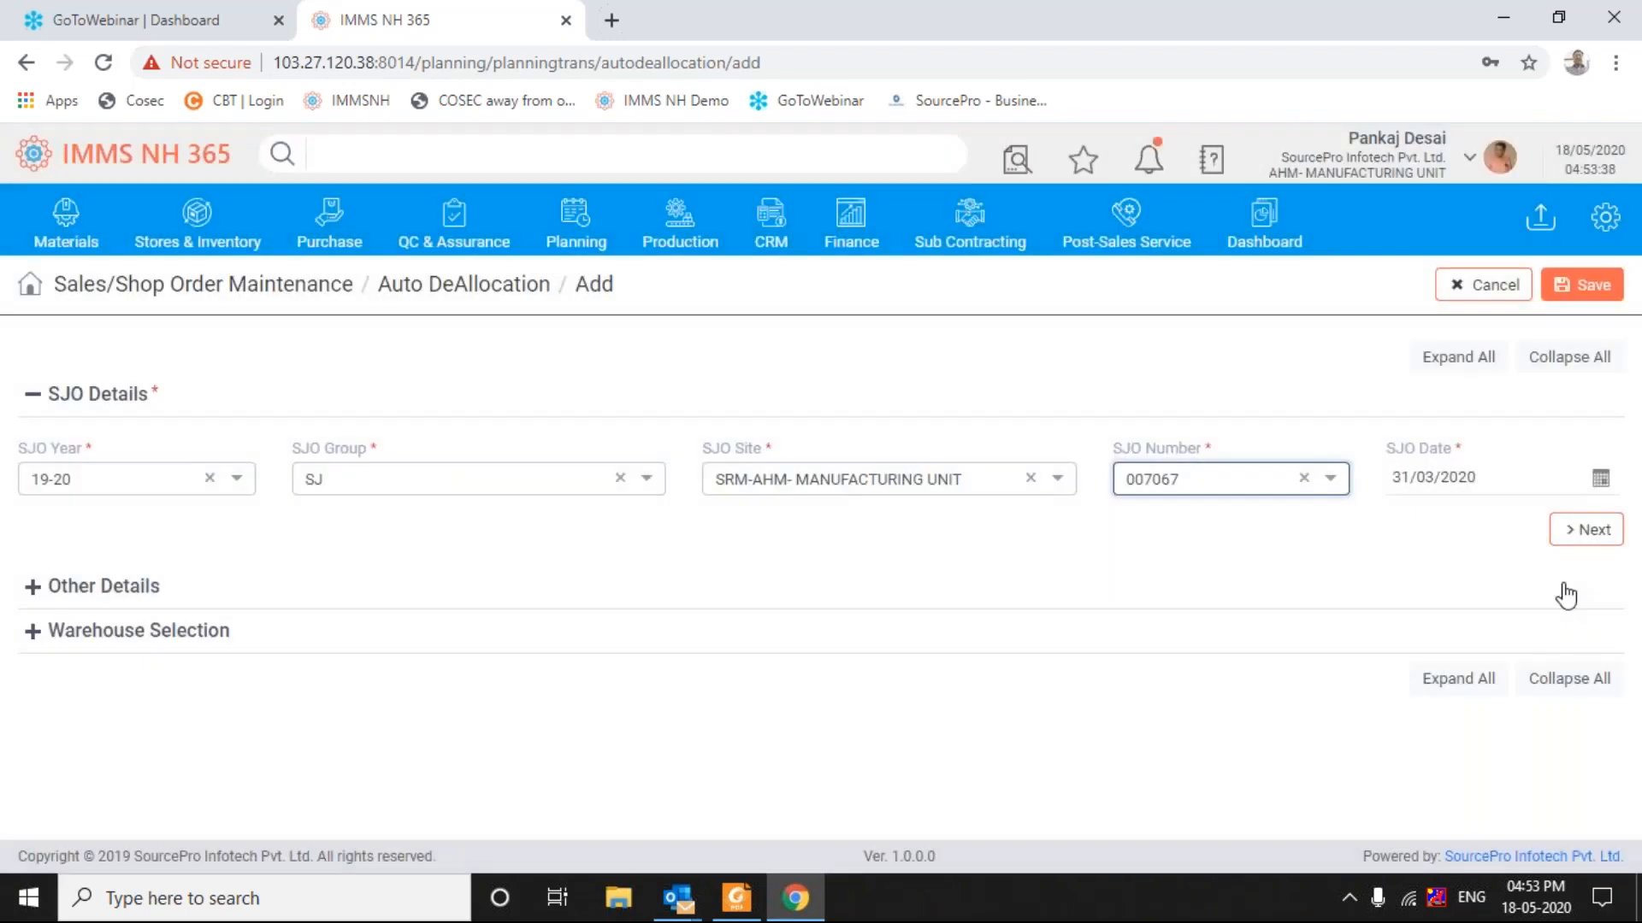
# Step: Proceed past the other details to the warehouse selection and select warehouse SHIEX - SIHOR MFG EXCISEBLE
pyautogui.click(1586, 532)
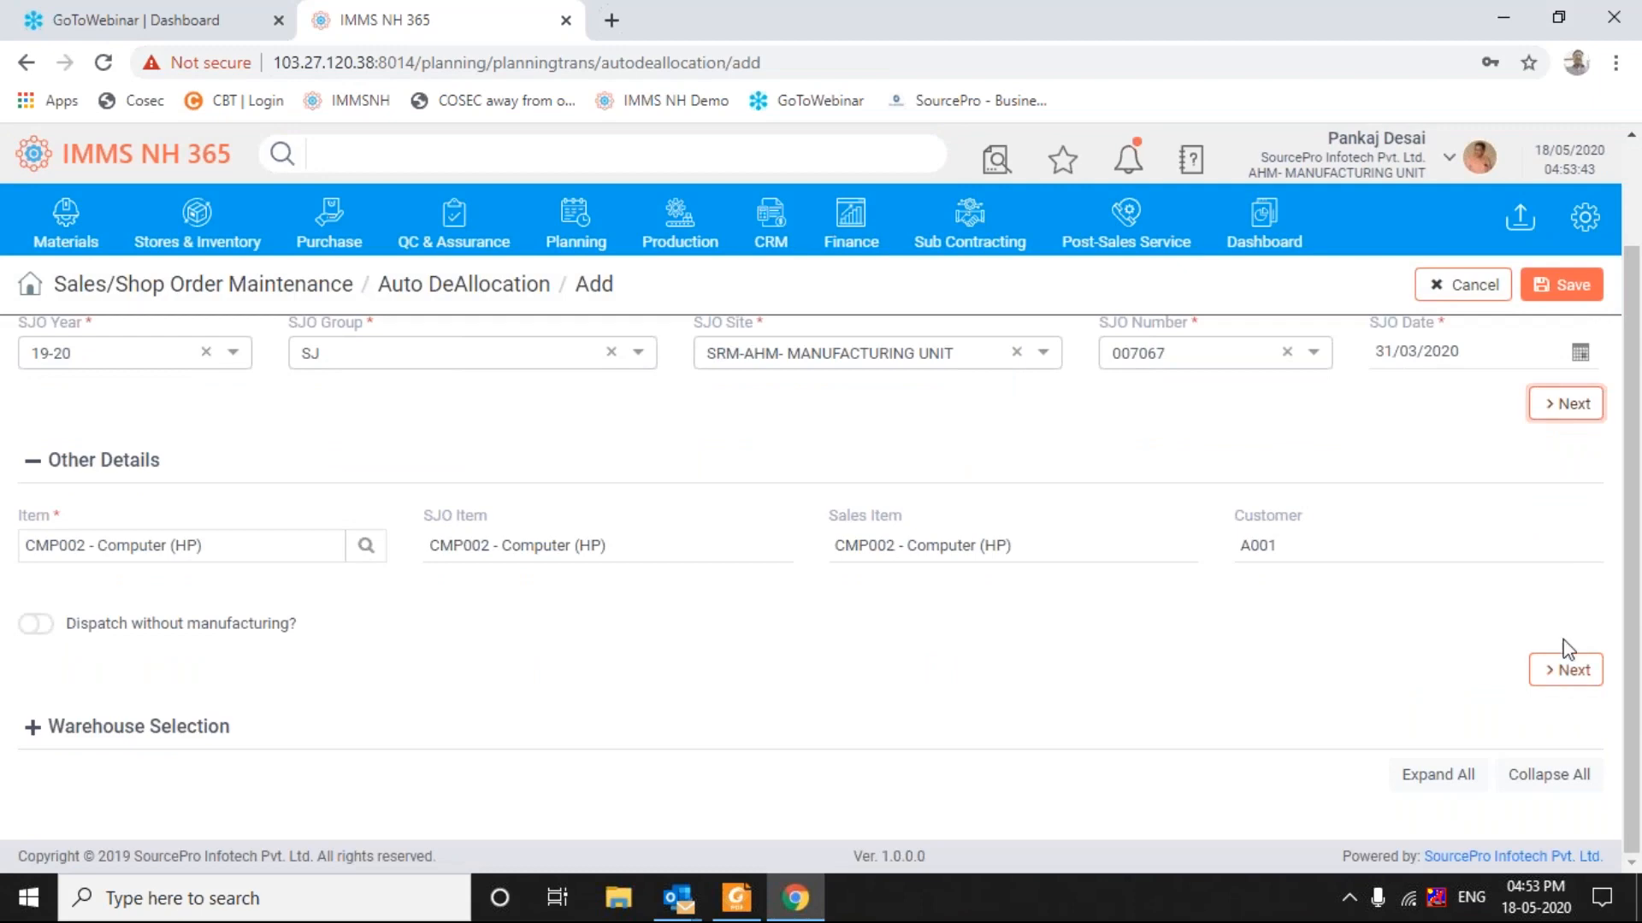
pyautogui.click(1561, 675)
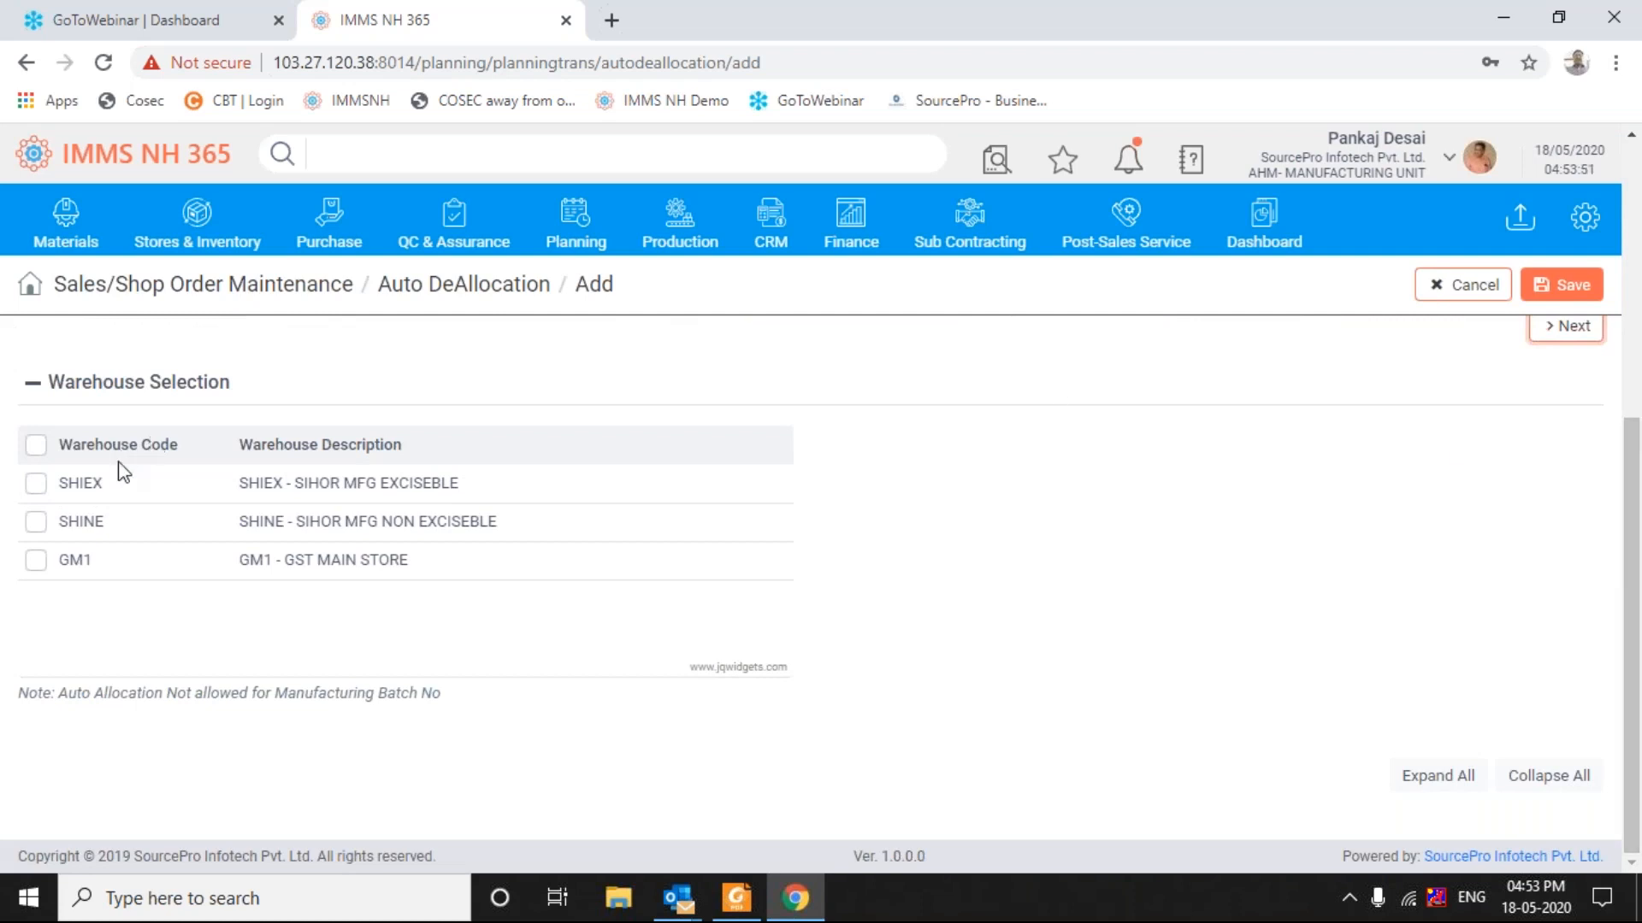
pyautogui.click(37, 486)
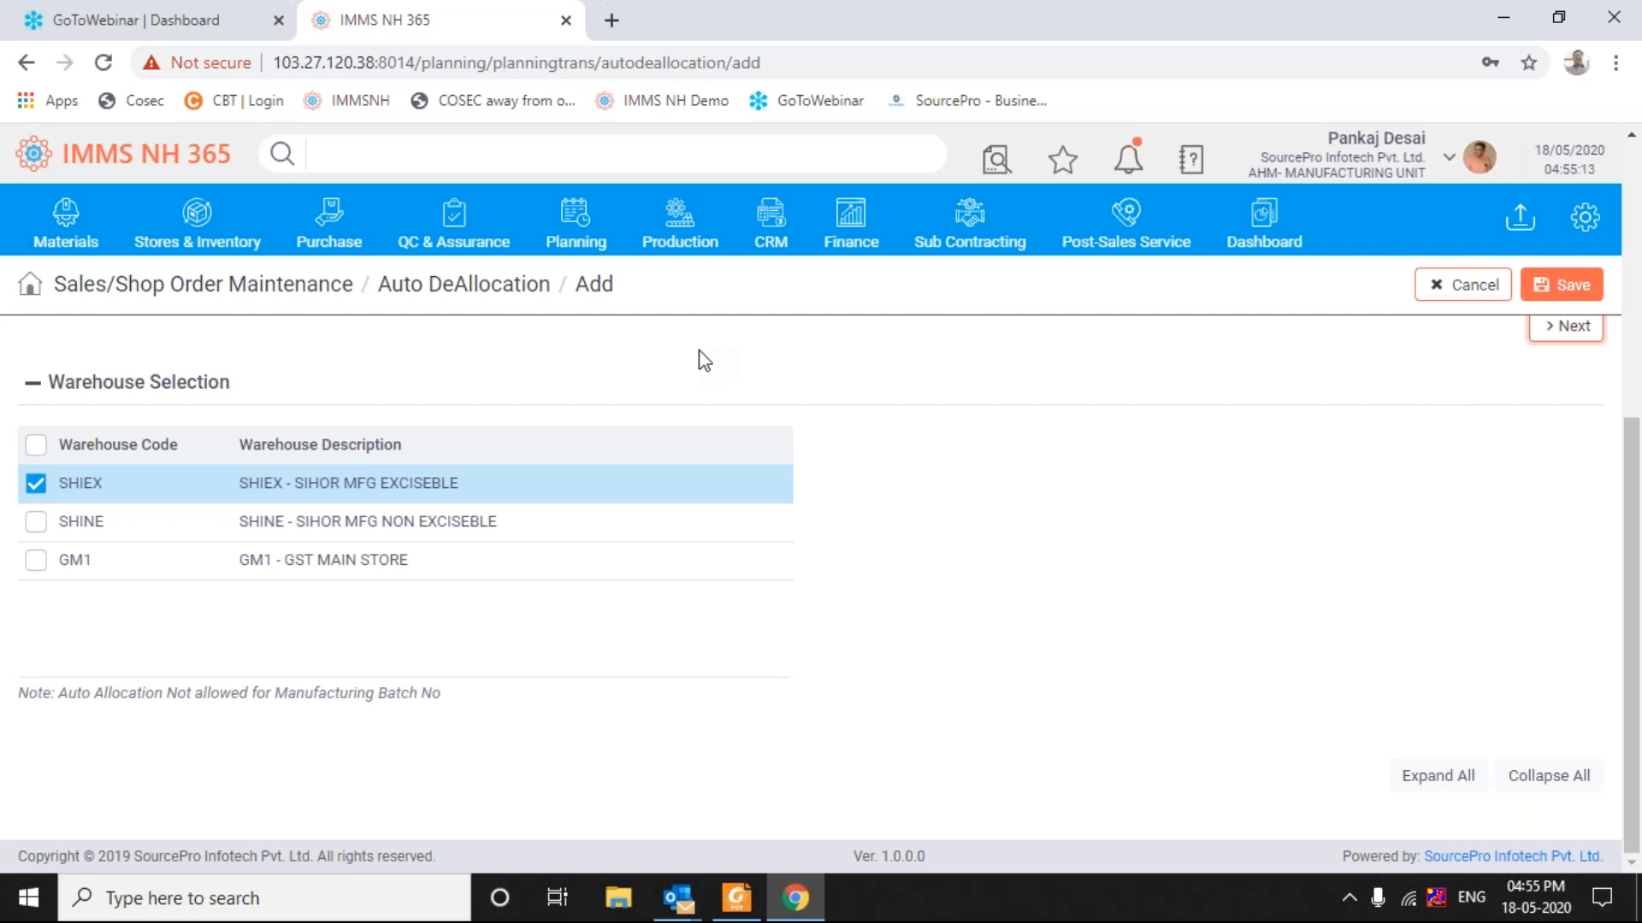
# Step: Open Auto Shop SJO Sequence and view the available sites without choosing one
pyautogui.click(570, 233)
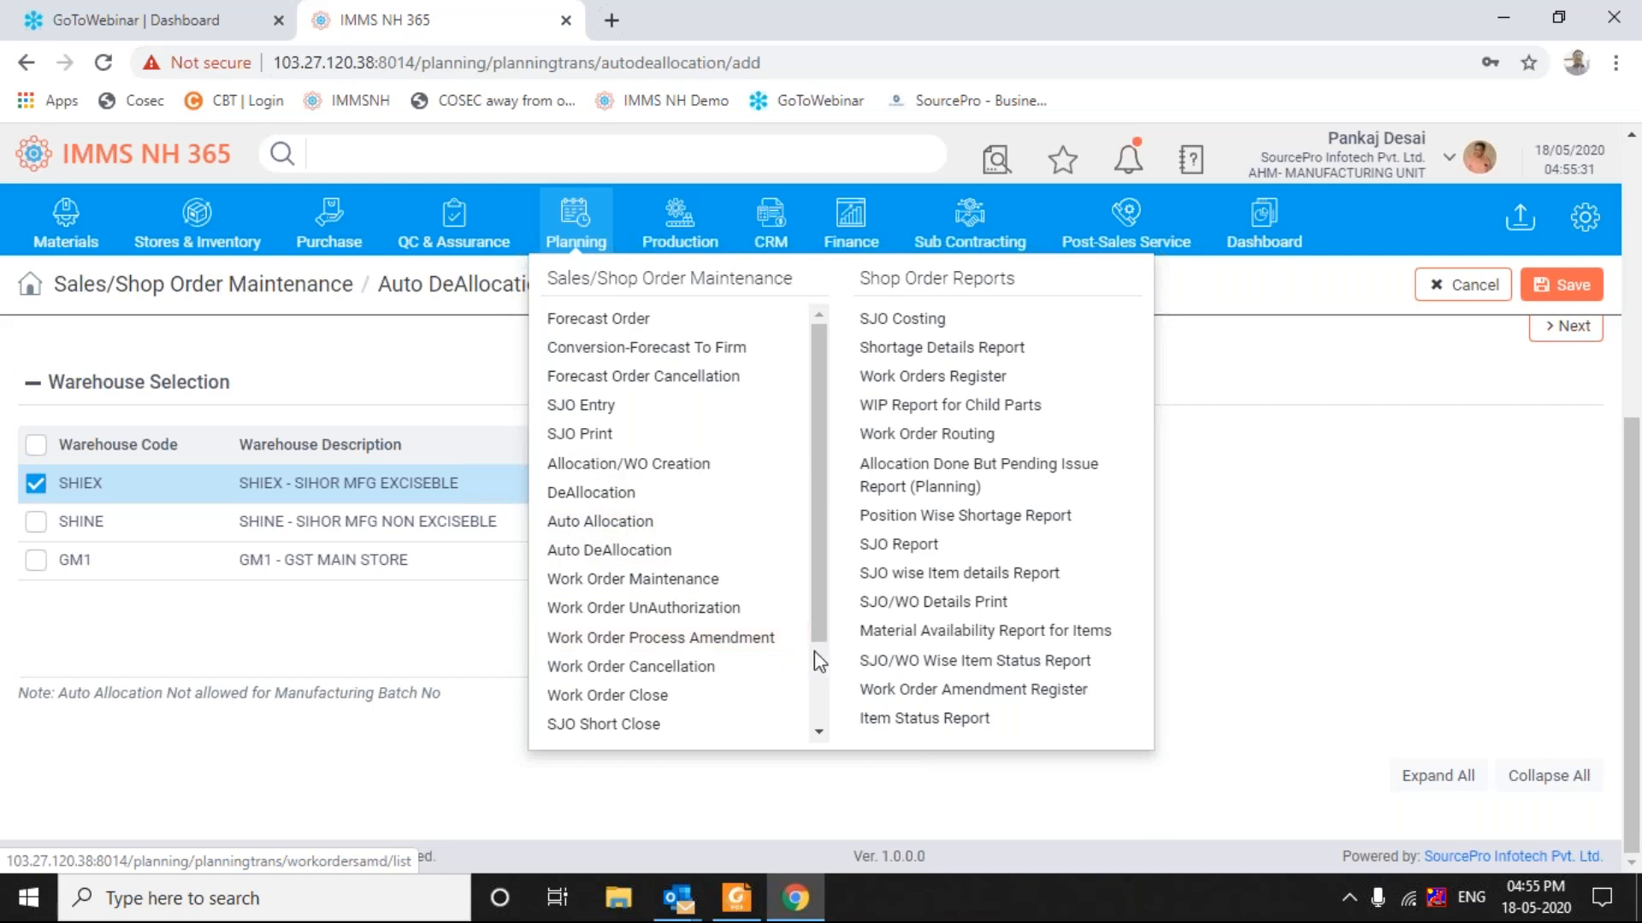
pyautogui.scroll(-2, 820, 655)
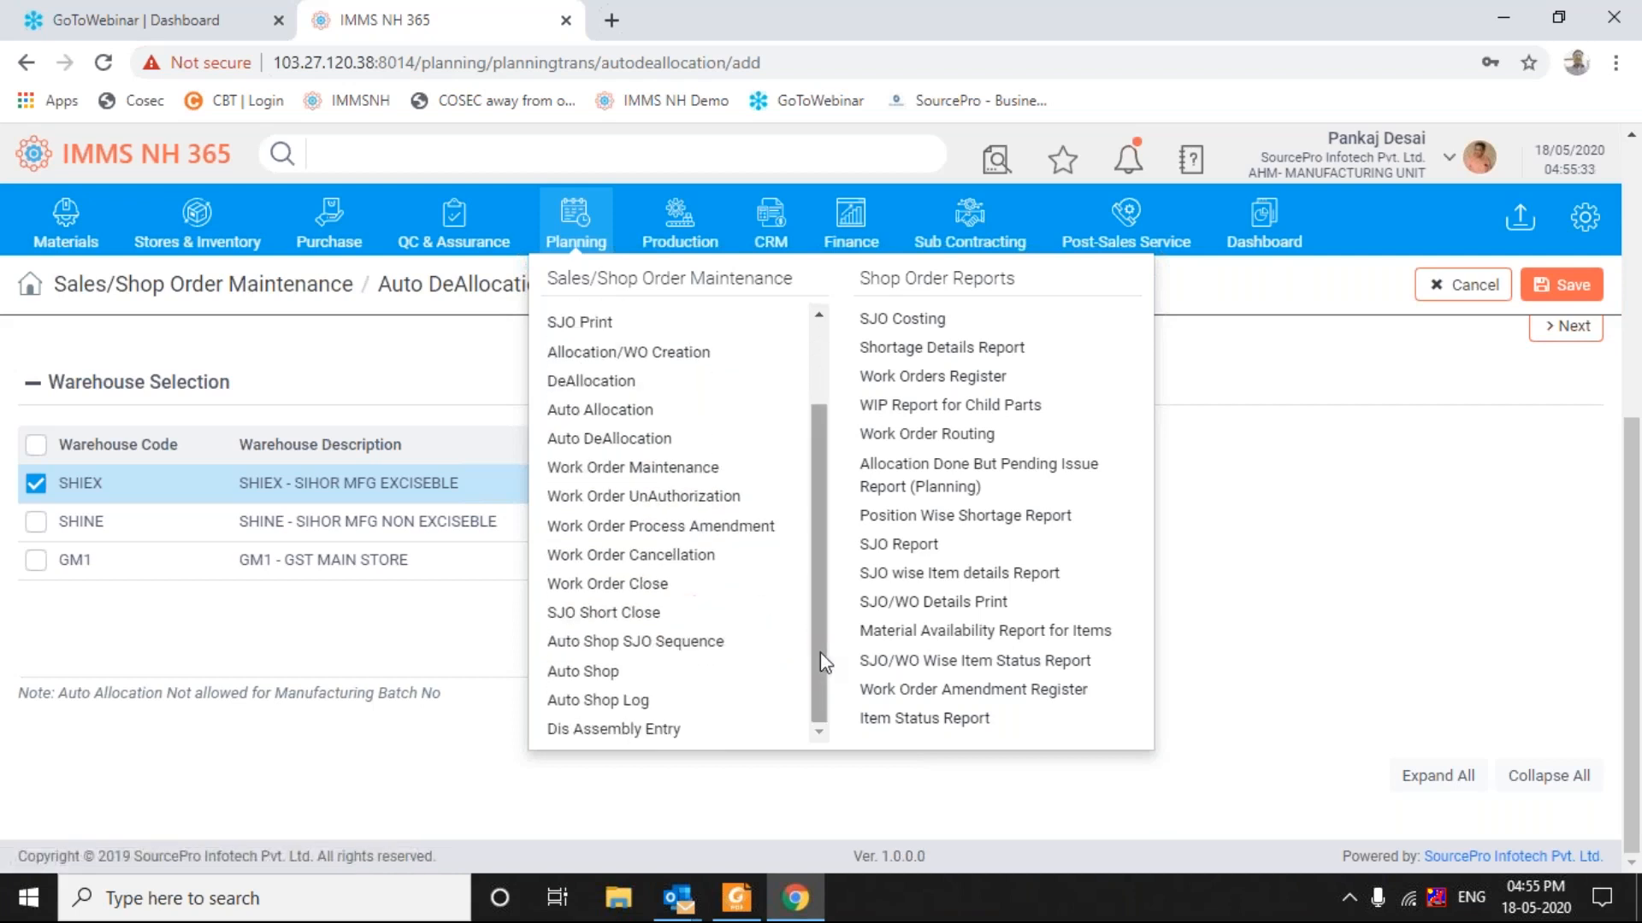
pyautogui.click(693, 648)
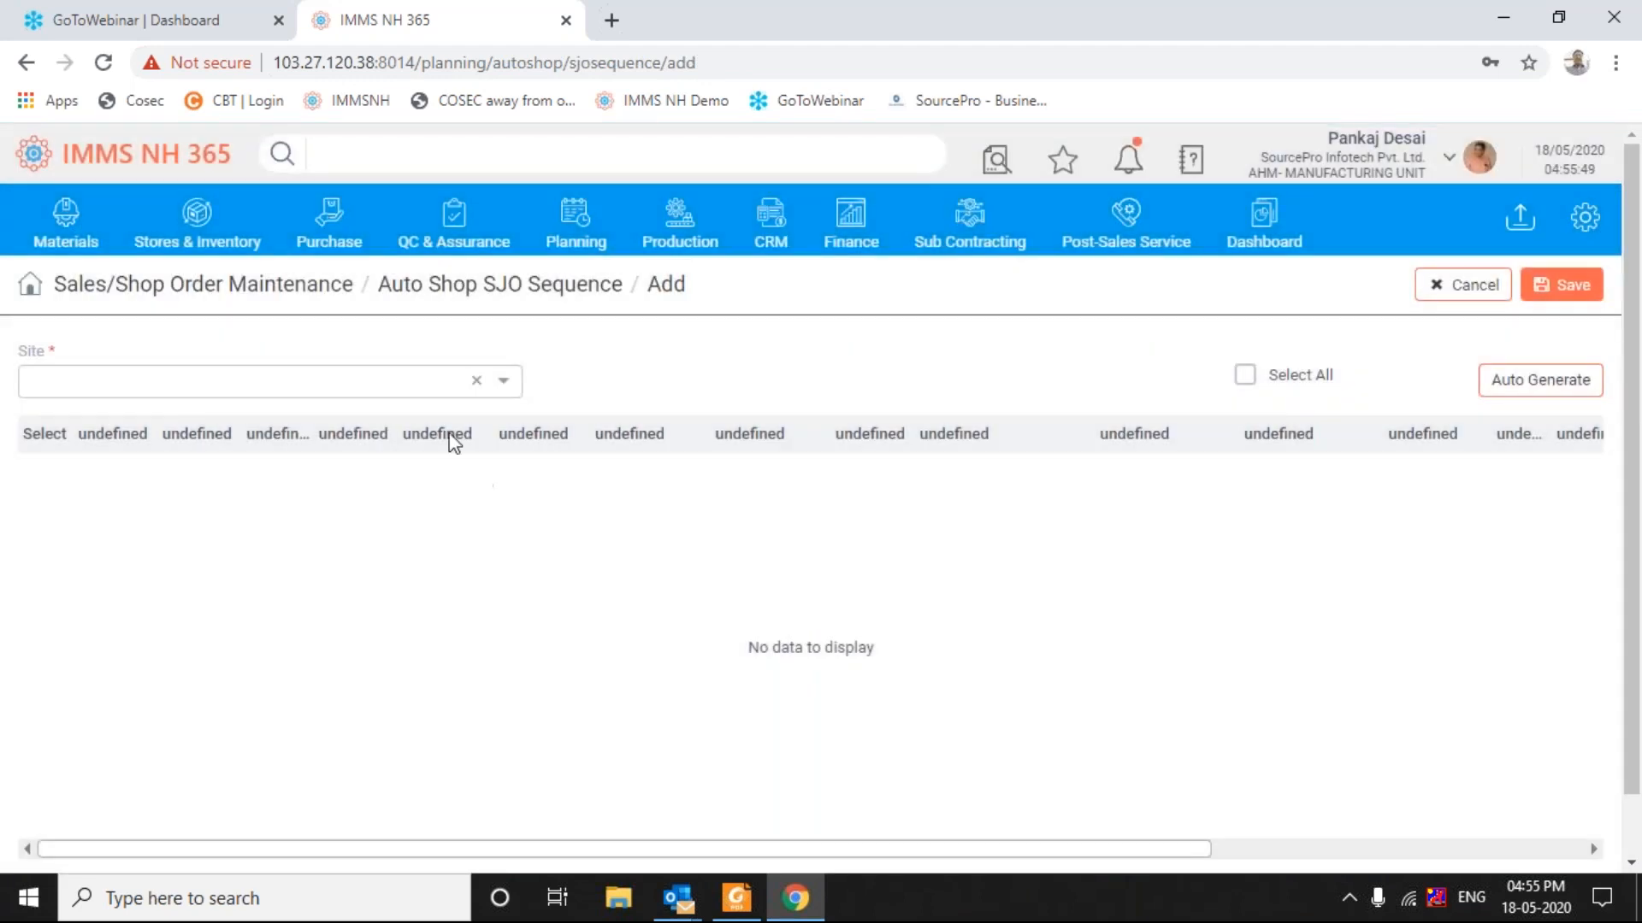
pyautogui.click(517, 387)
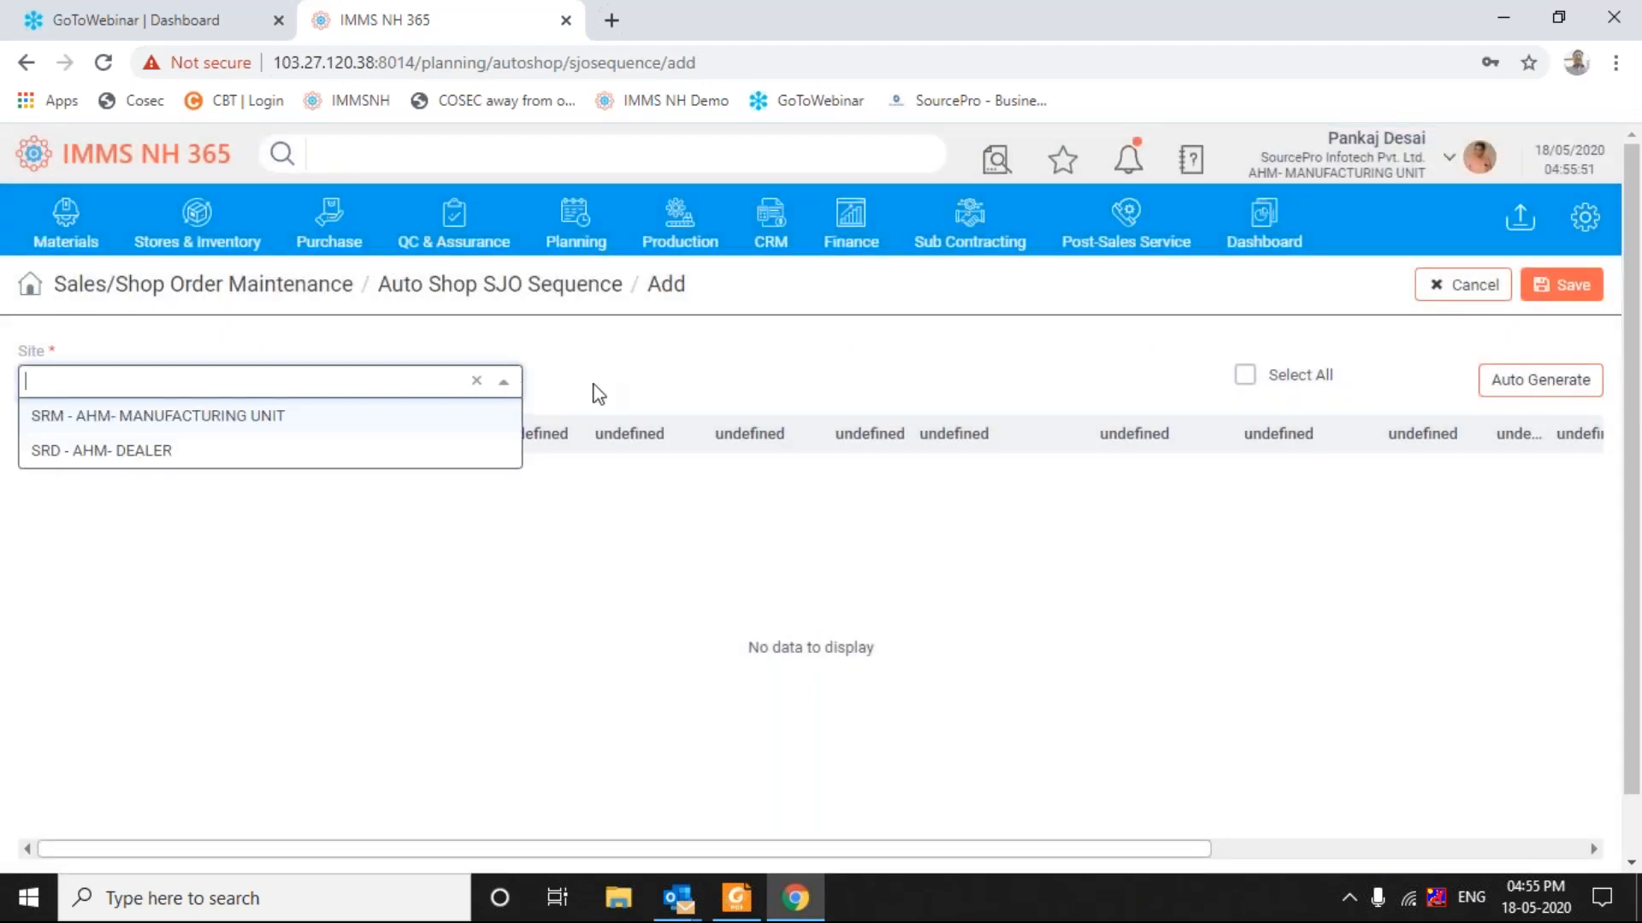
pyautogui.click(652, 391)
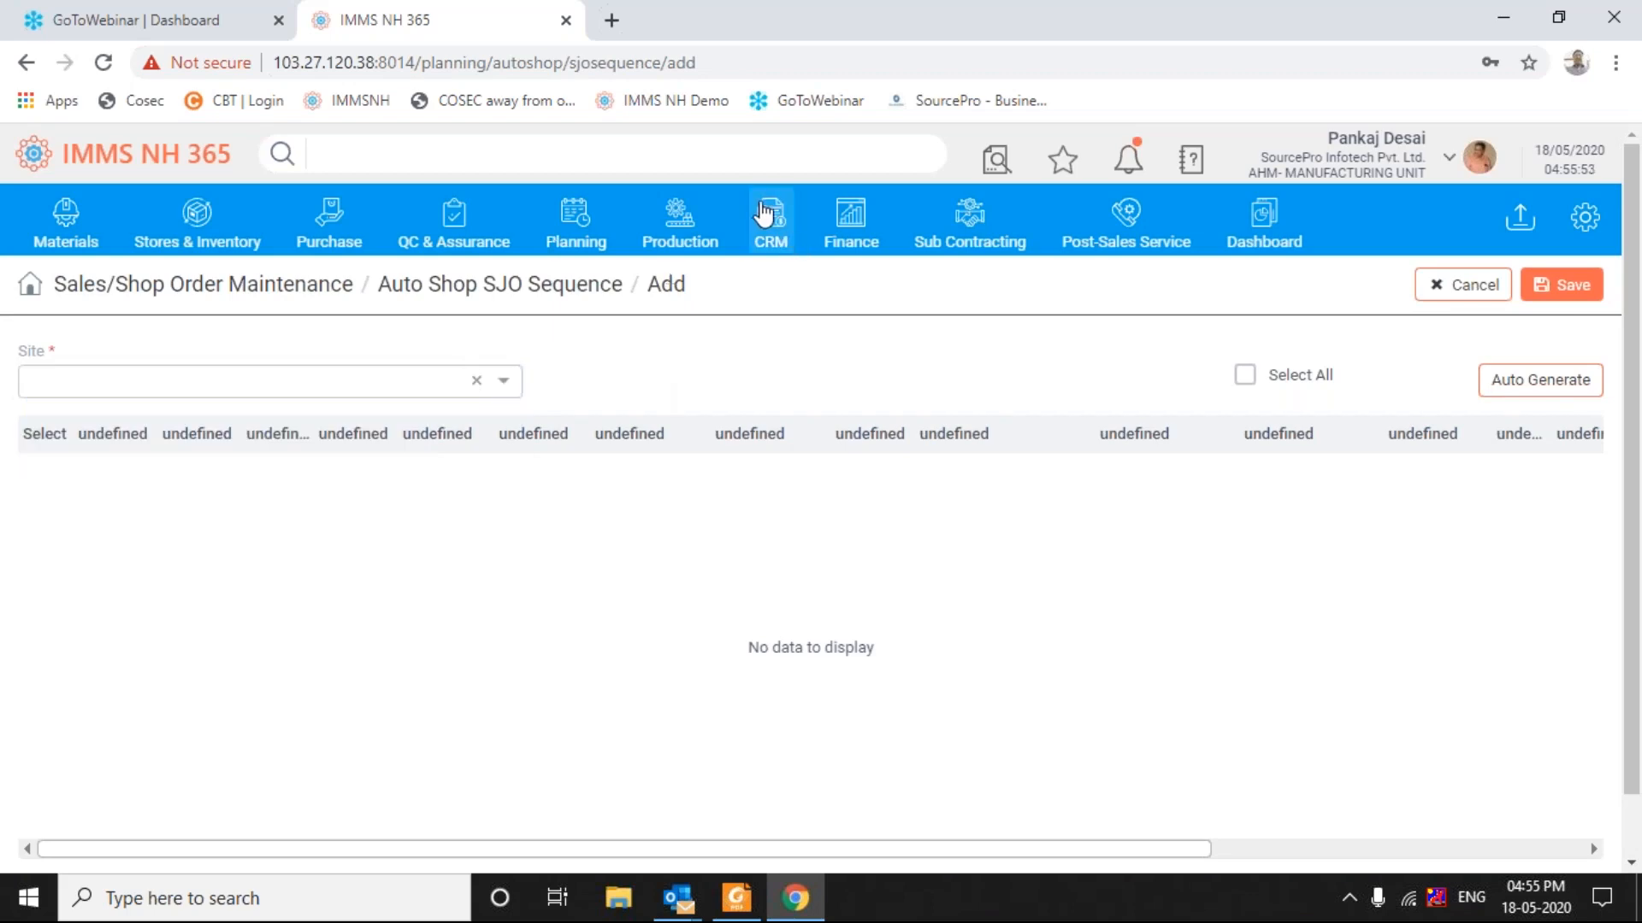
# Step: Open OAF Sequence under CRM sales order maintenance and set the site to SRD - AHM- DEALER
pyautogui.click(766, 215)
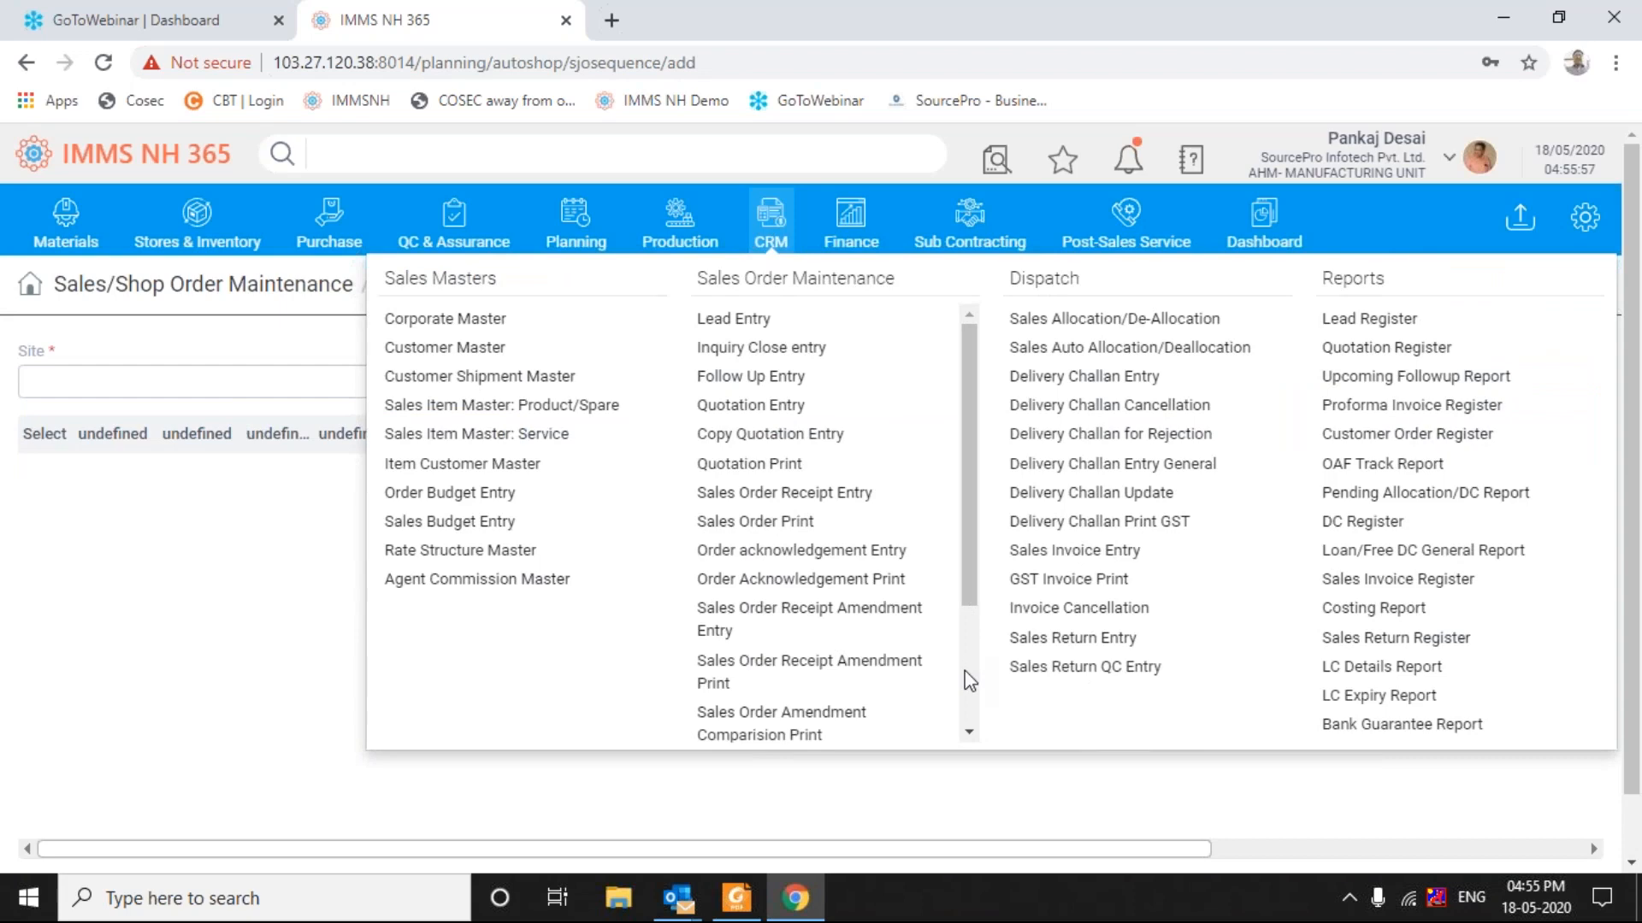
pyautogui.scroll(-3, 966, 682)
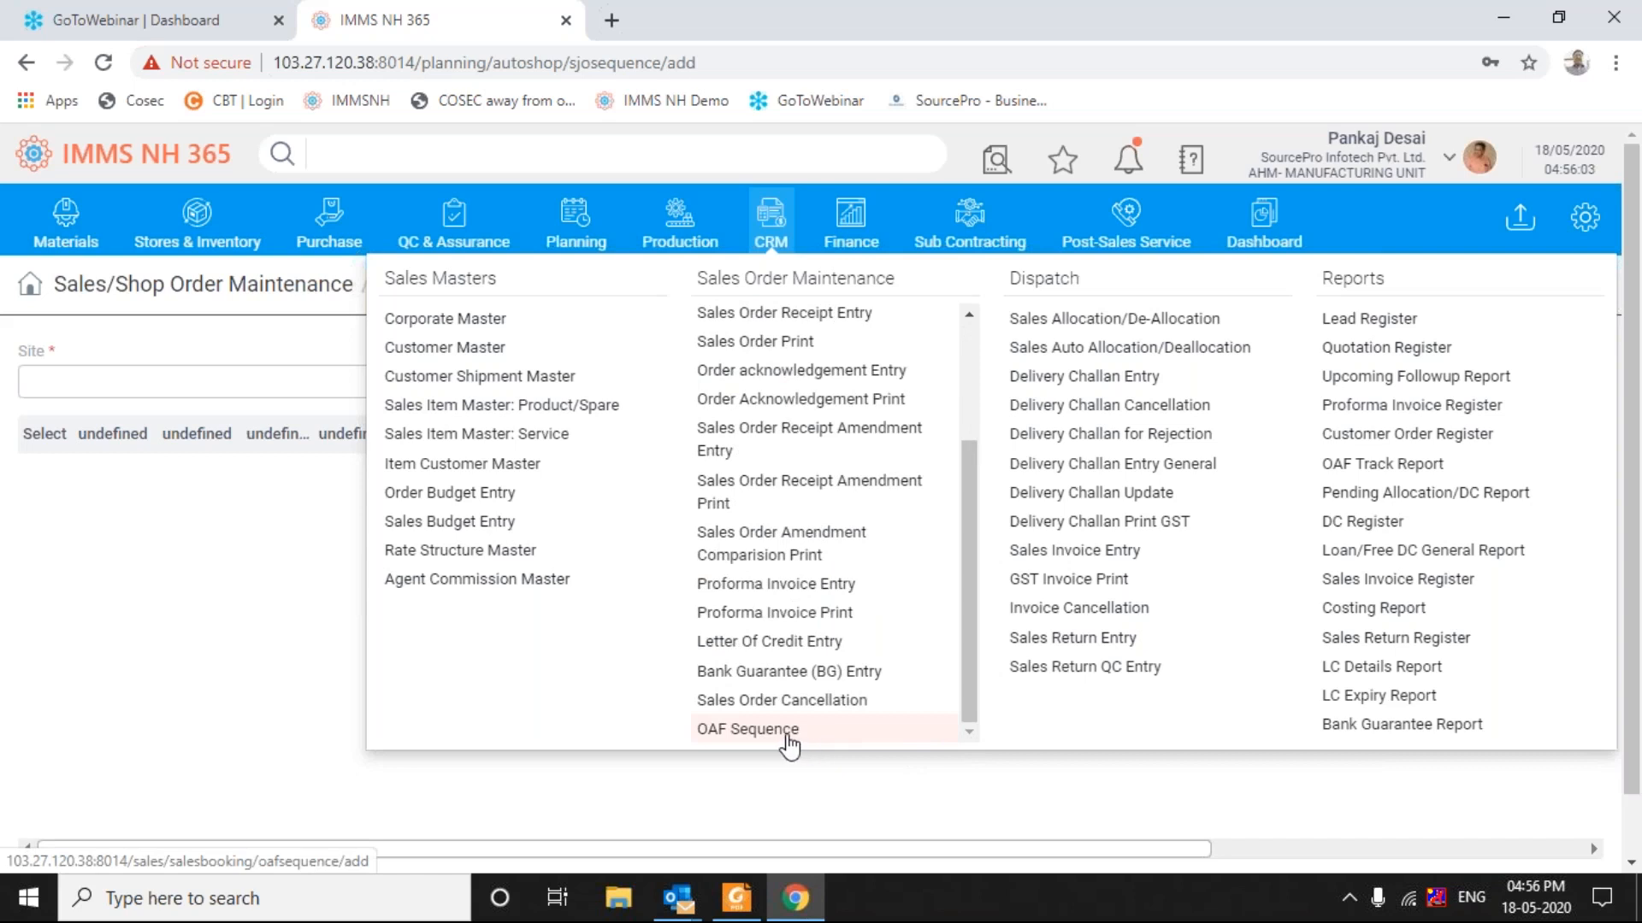
pyautogui.click(786, 733)
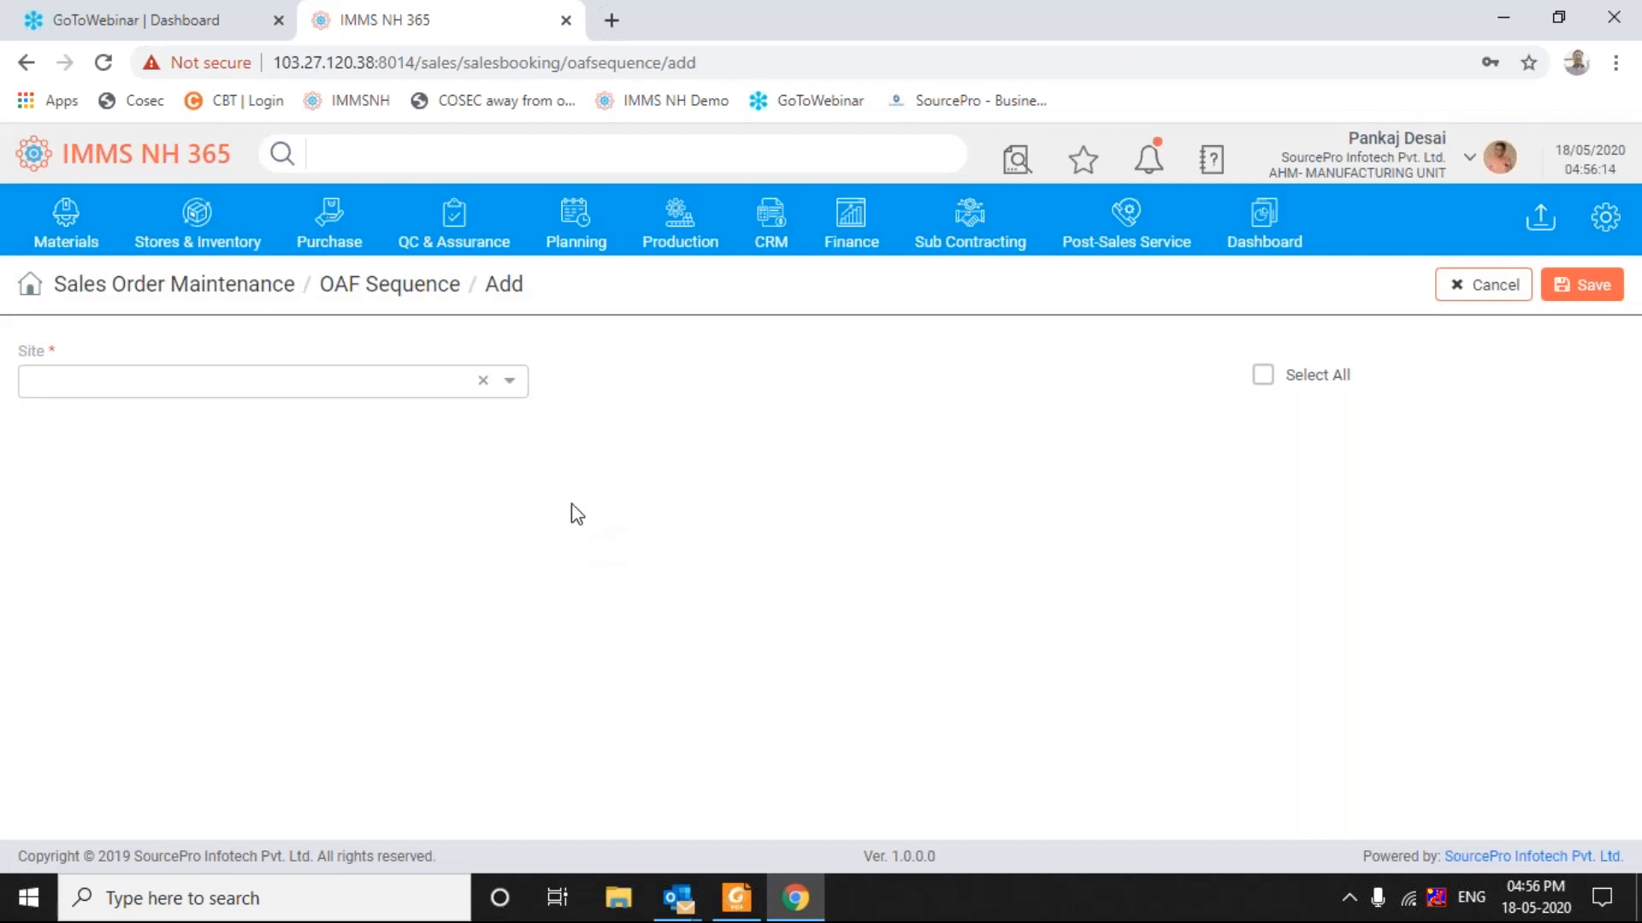
pyautogui.click(513, 384)
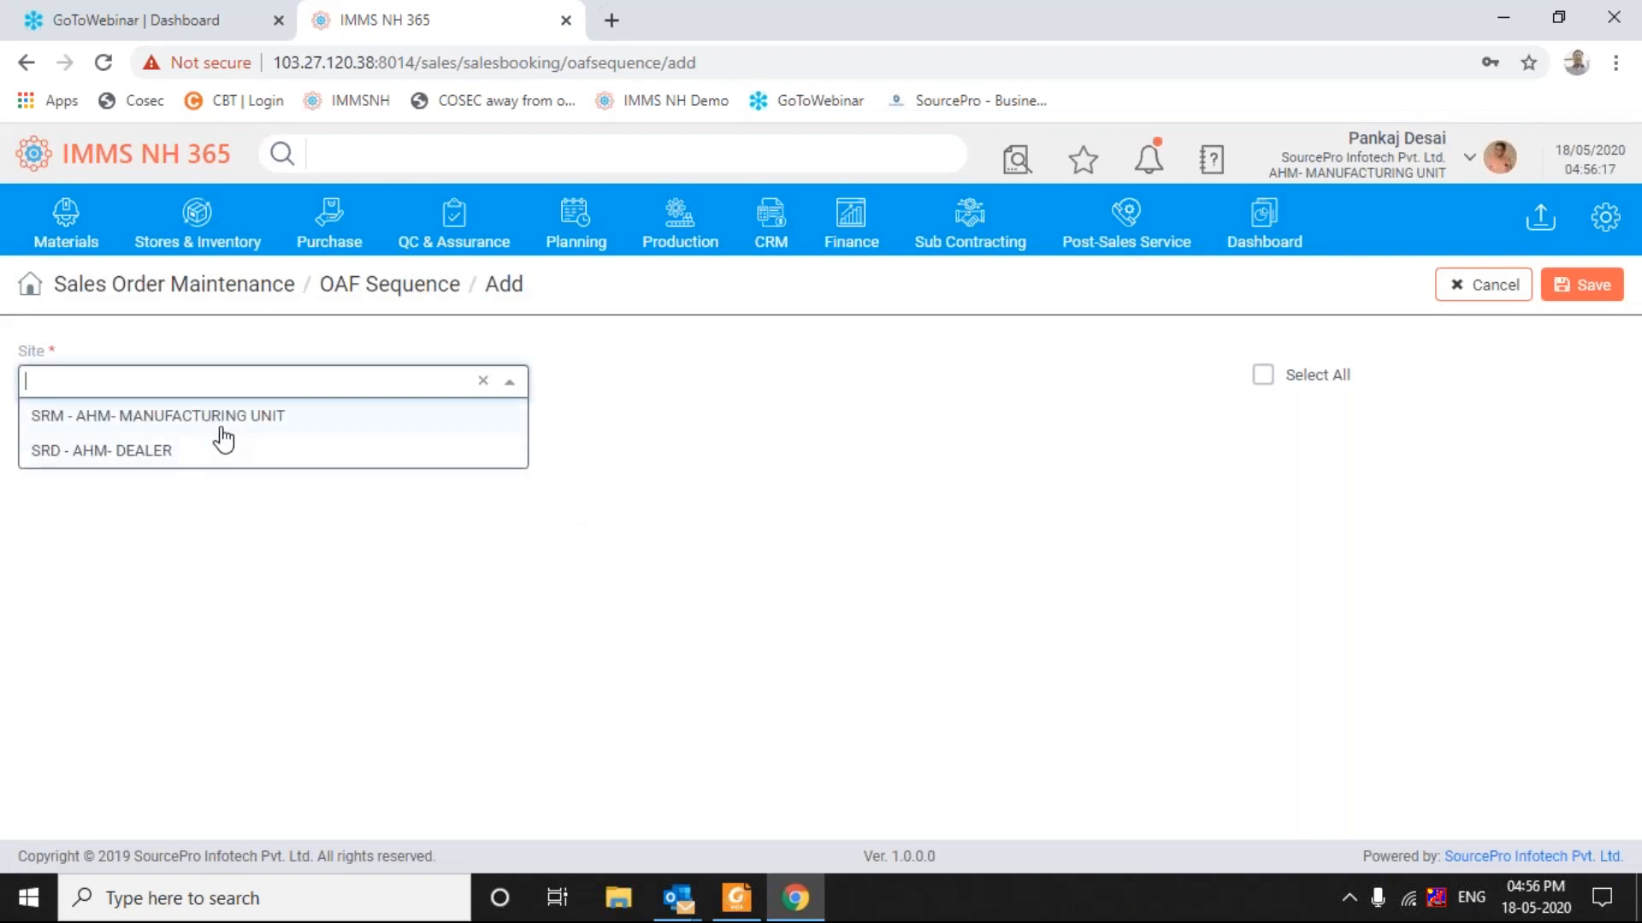
pyautogui.click(175, 452)
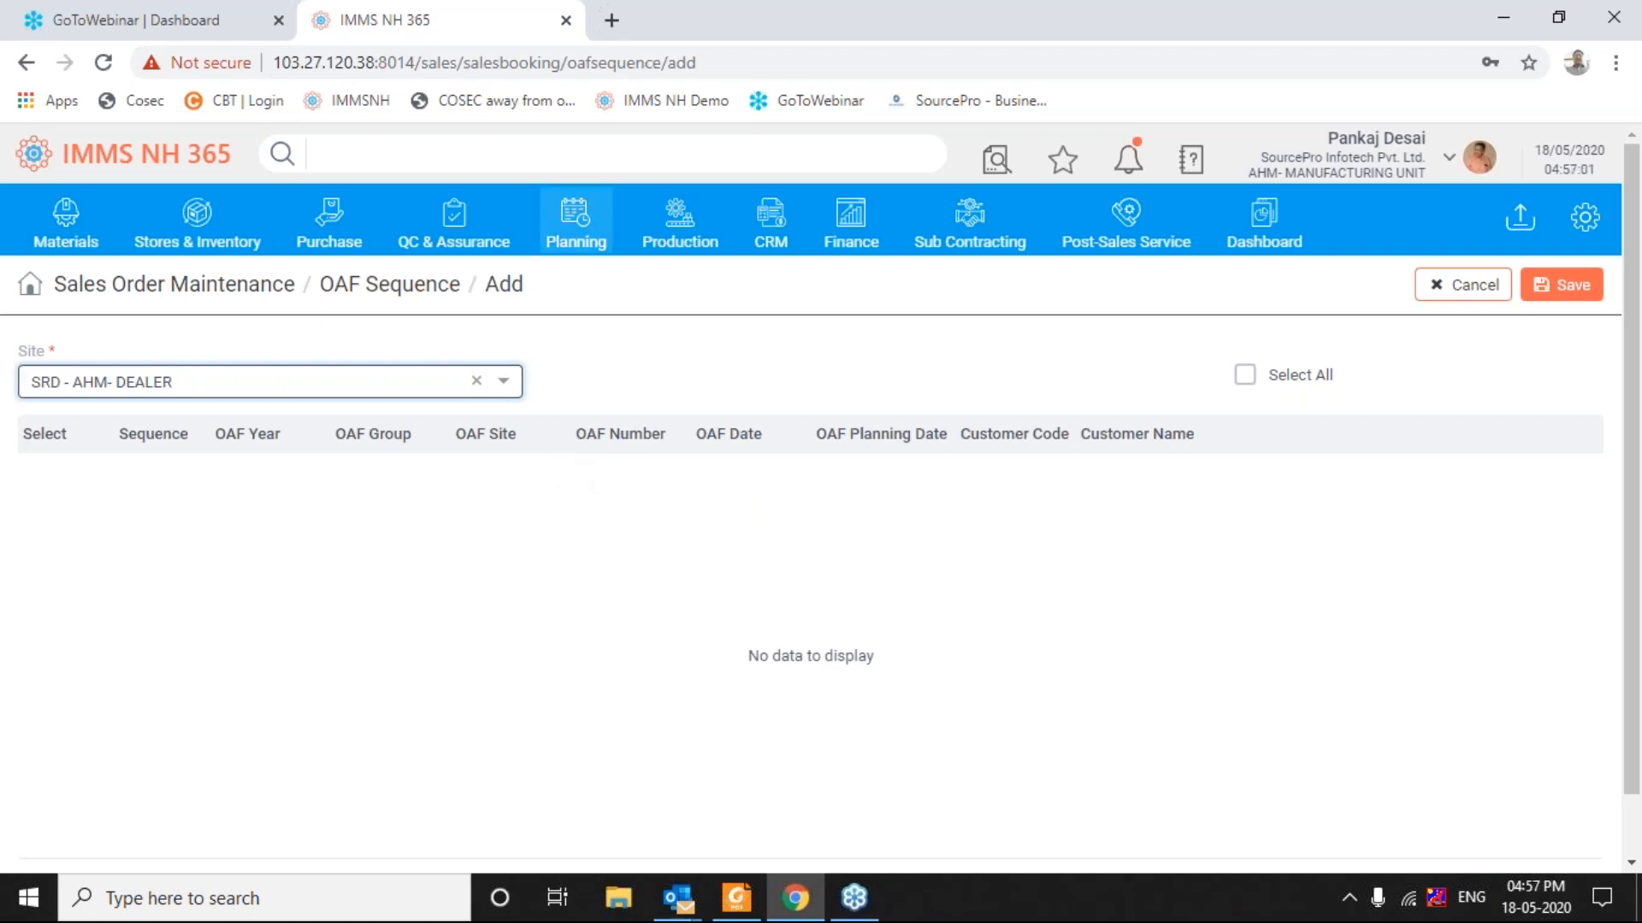
# Step: Open Auto Shop SJO Sequence from Planning in a new browser tab and switch to that tab
pyautogui.click(577, 249)
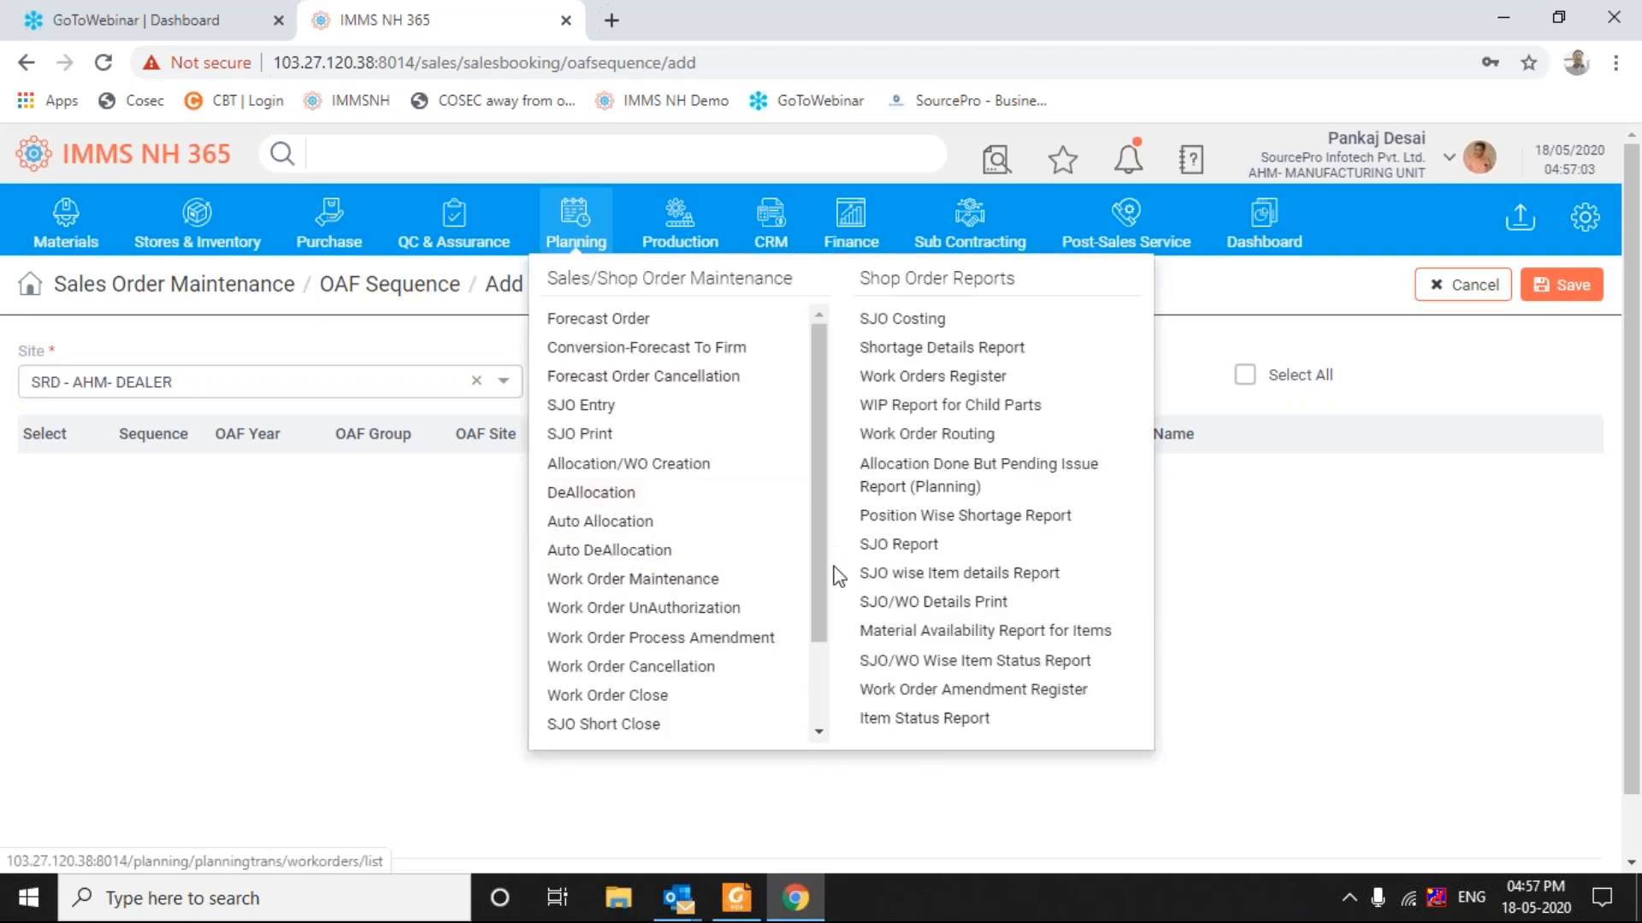
pyautogui.scroll(-1, 819, 721)
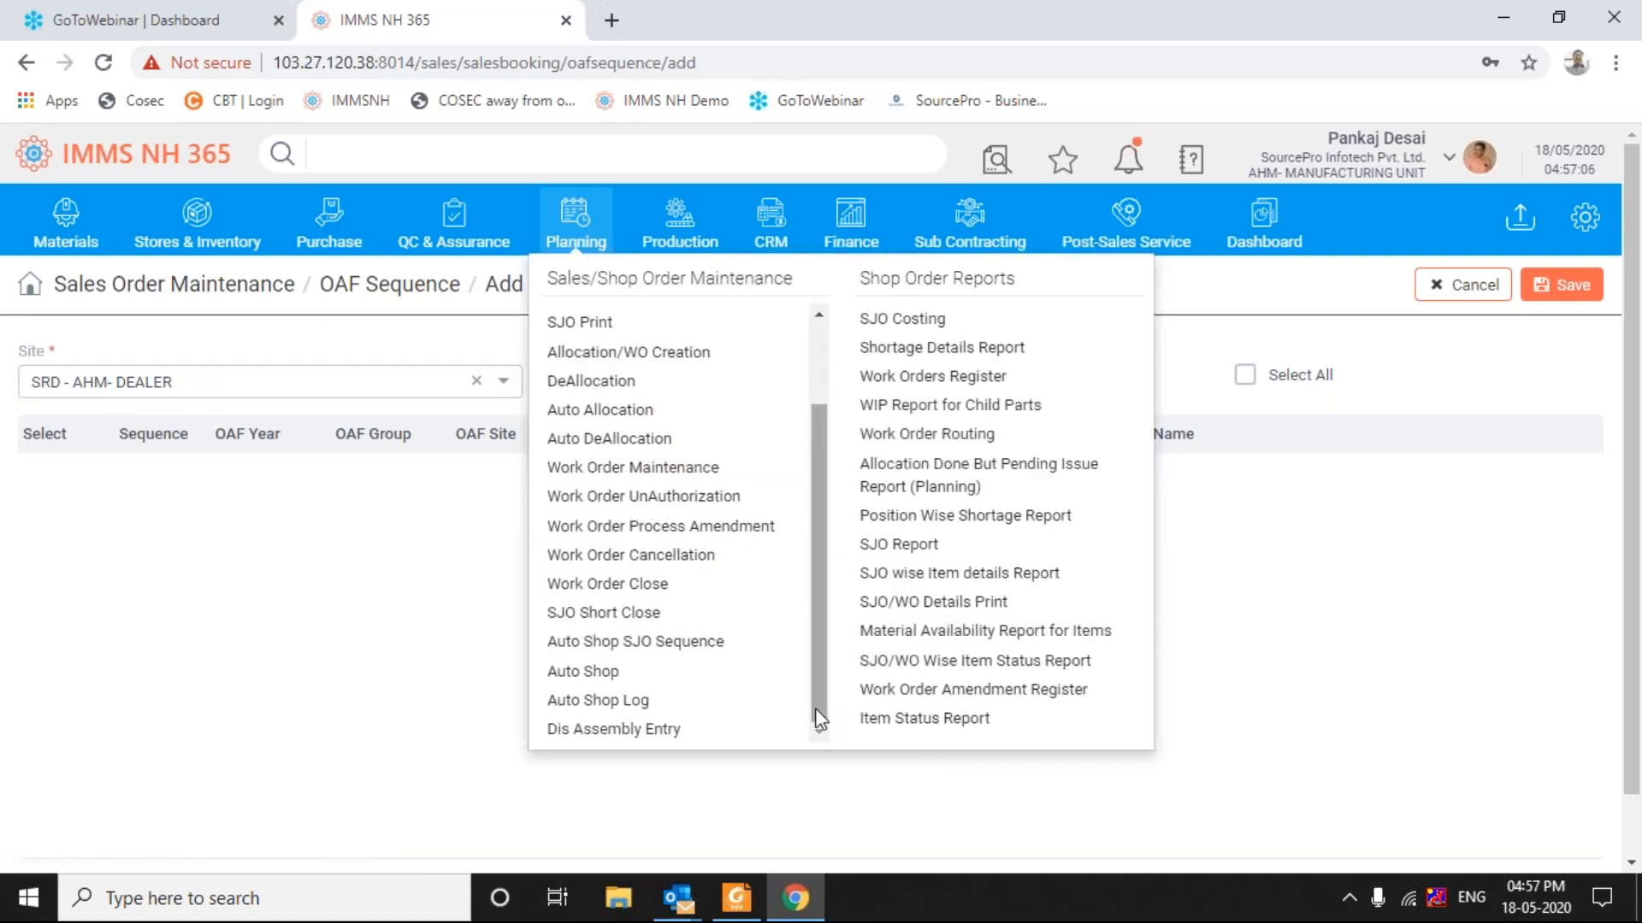
pyautogui.rightClick(697, 651)
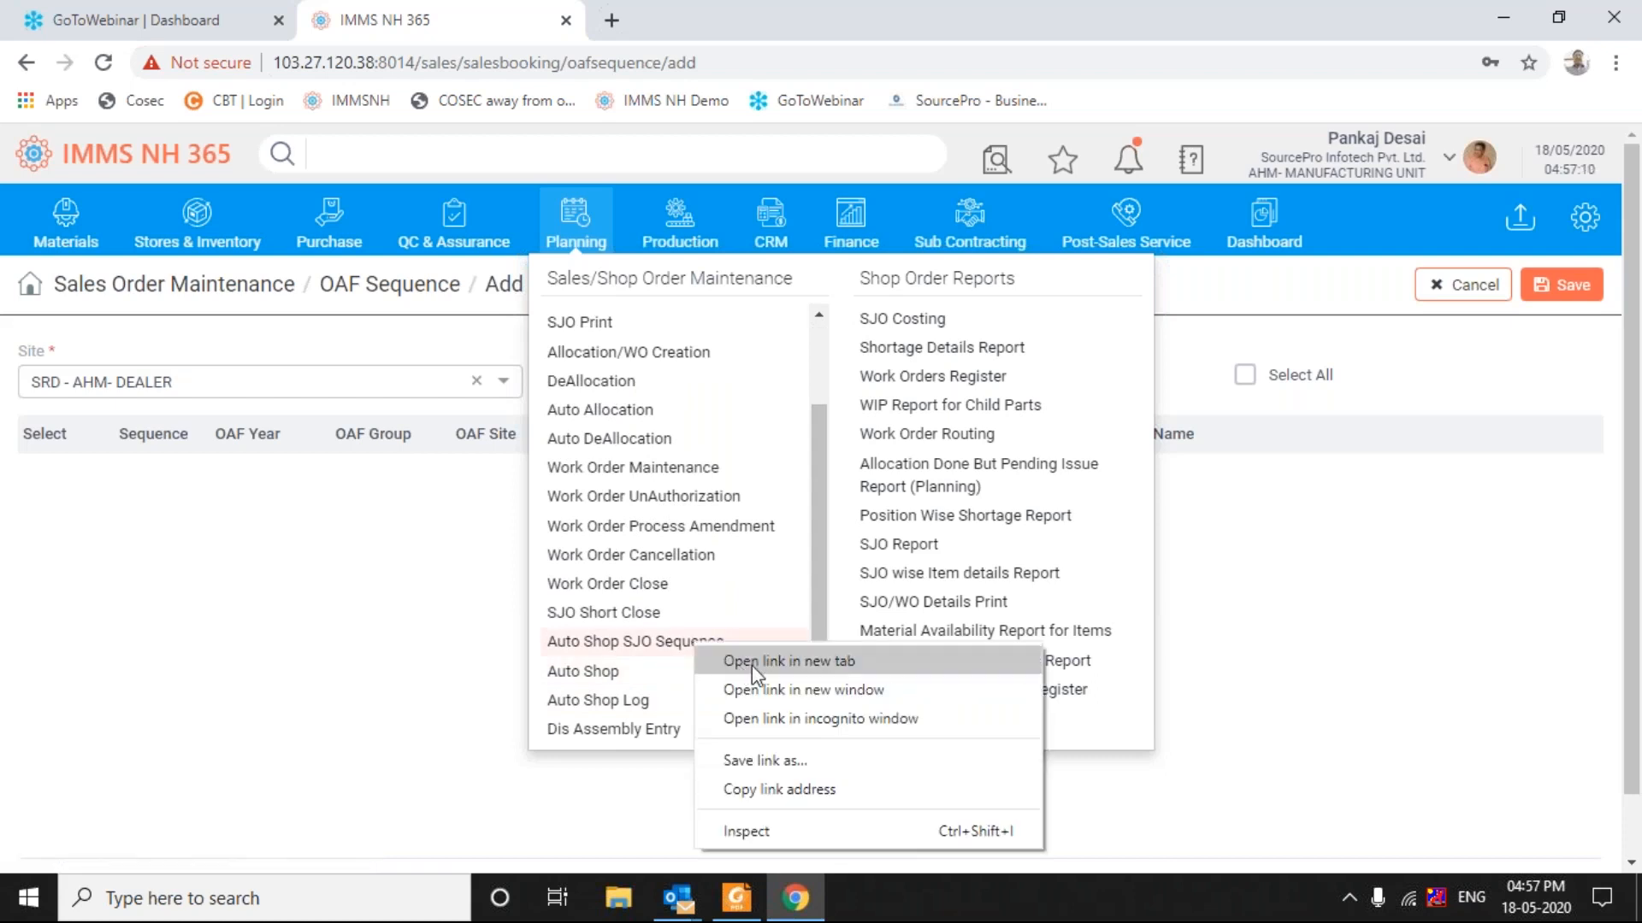
pyautogui.press('Escape')
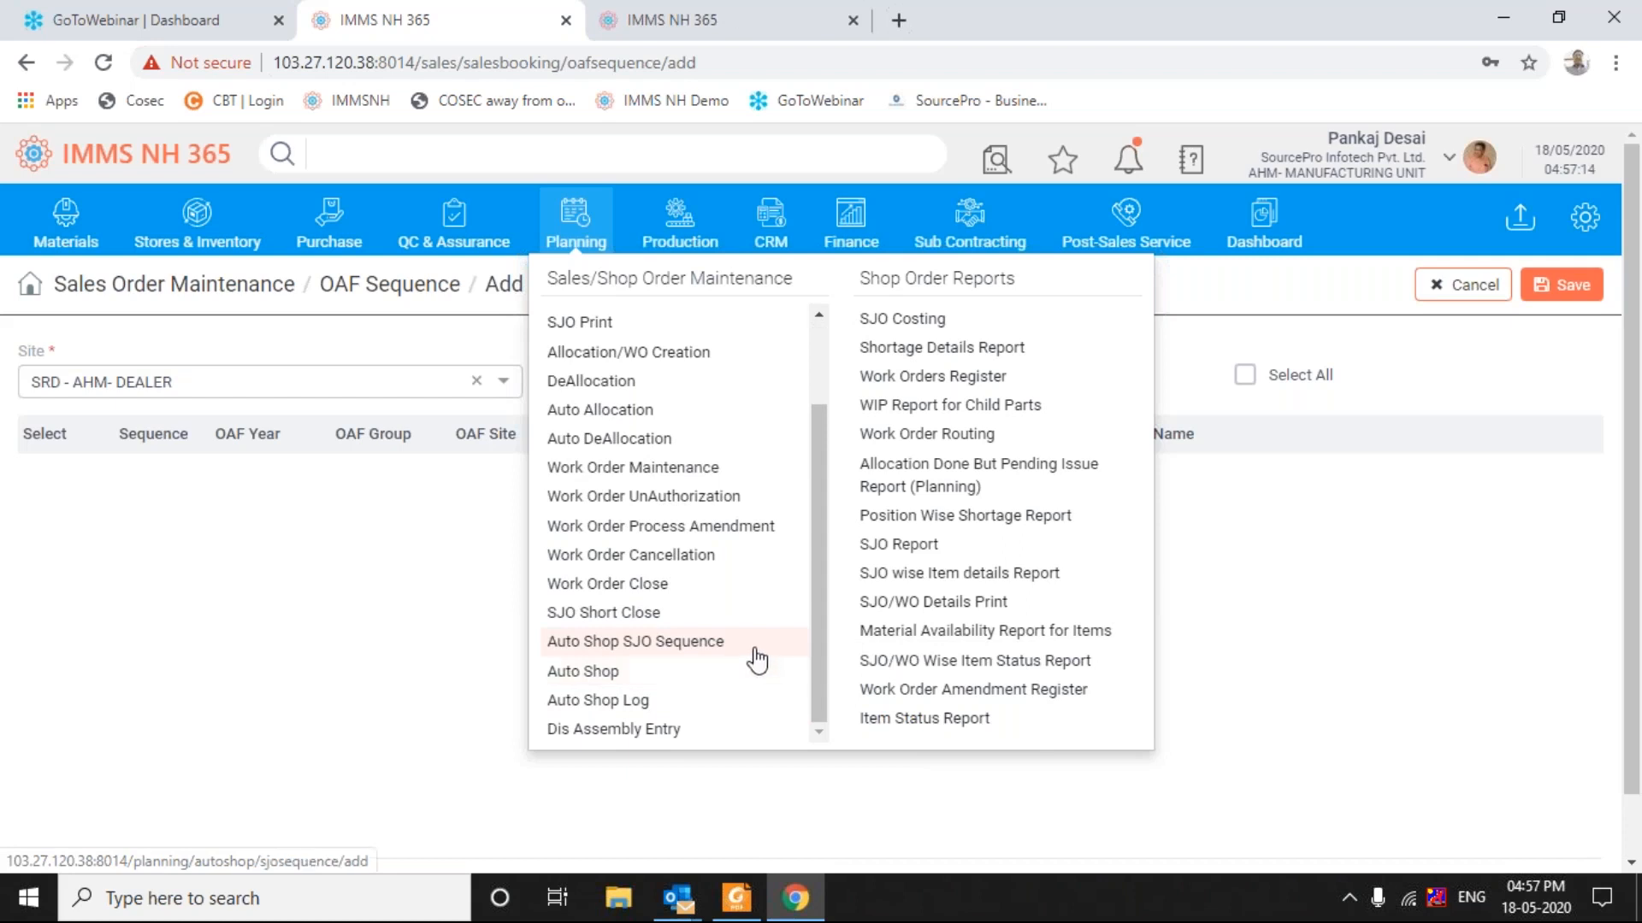
pyautogui.click(780, 26)
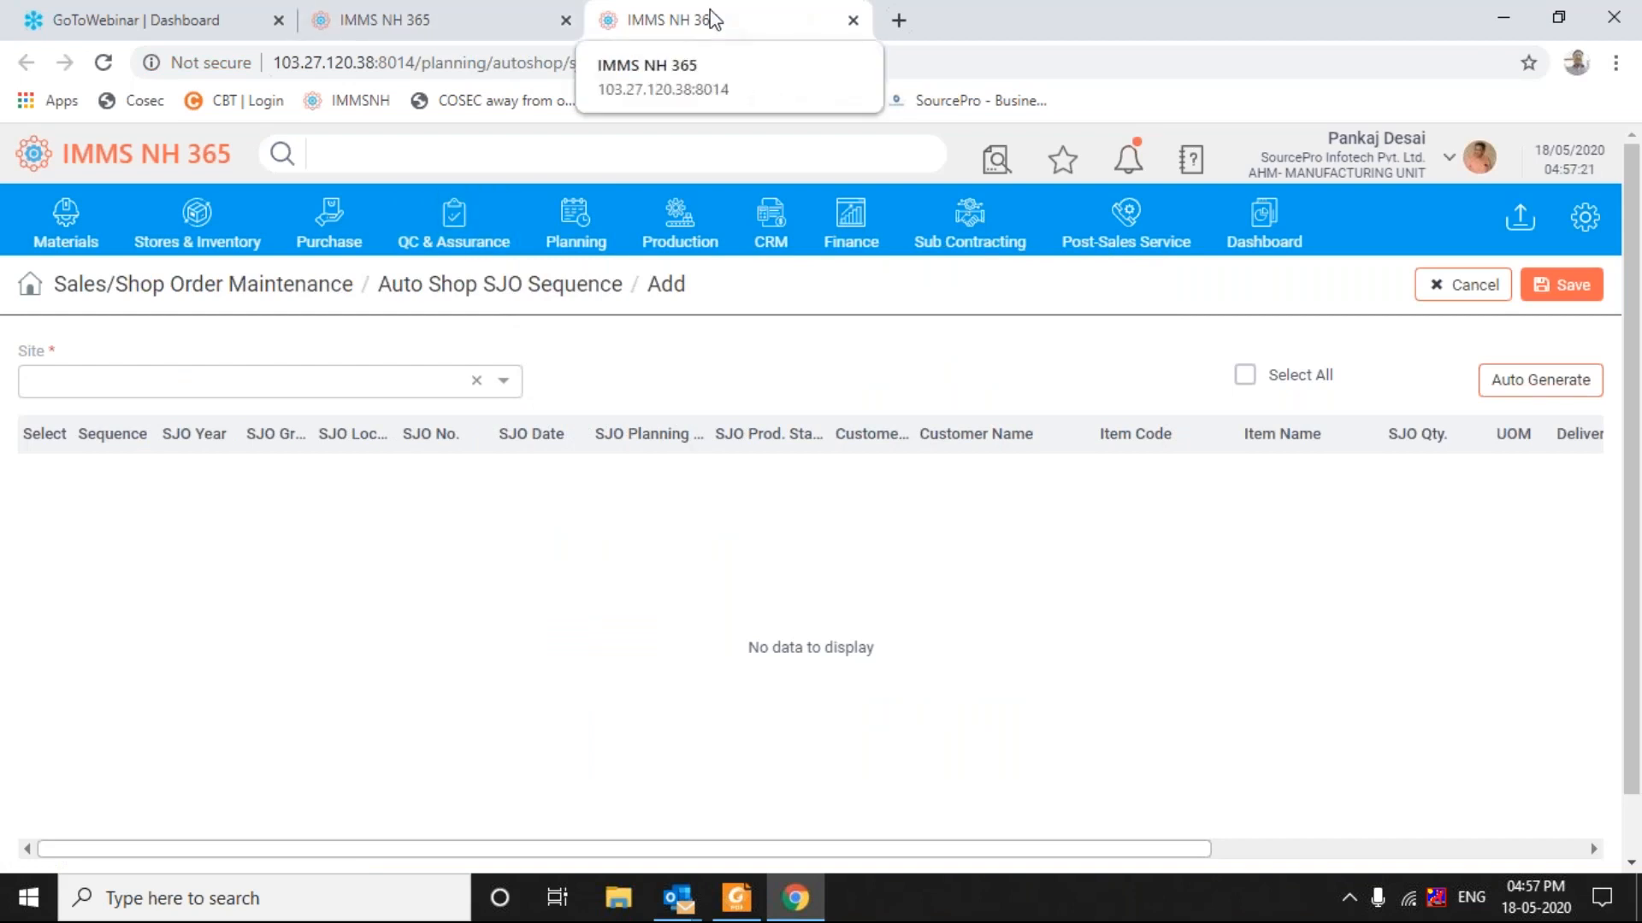
# Step: Set the site to SRM - AHM- MANUFACTURING UNIT and deselect the SJO at sequence 1
pyautogui.click(505, 378)
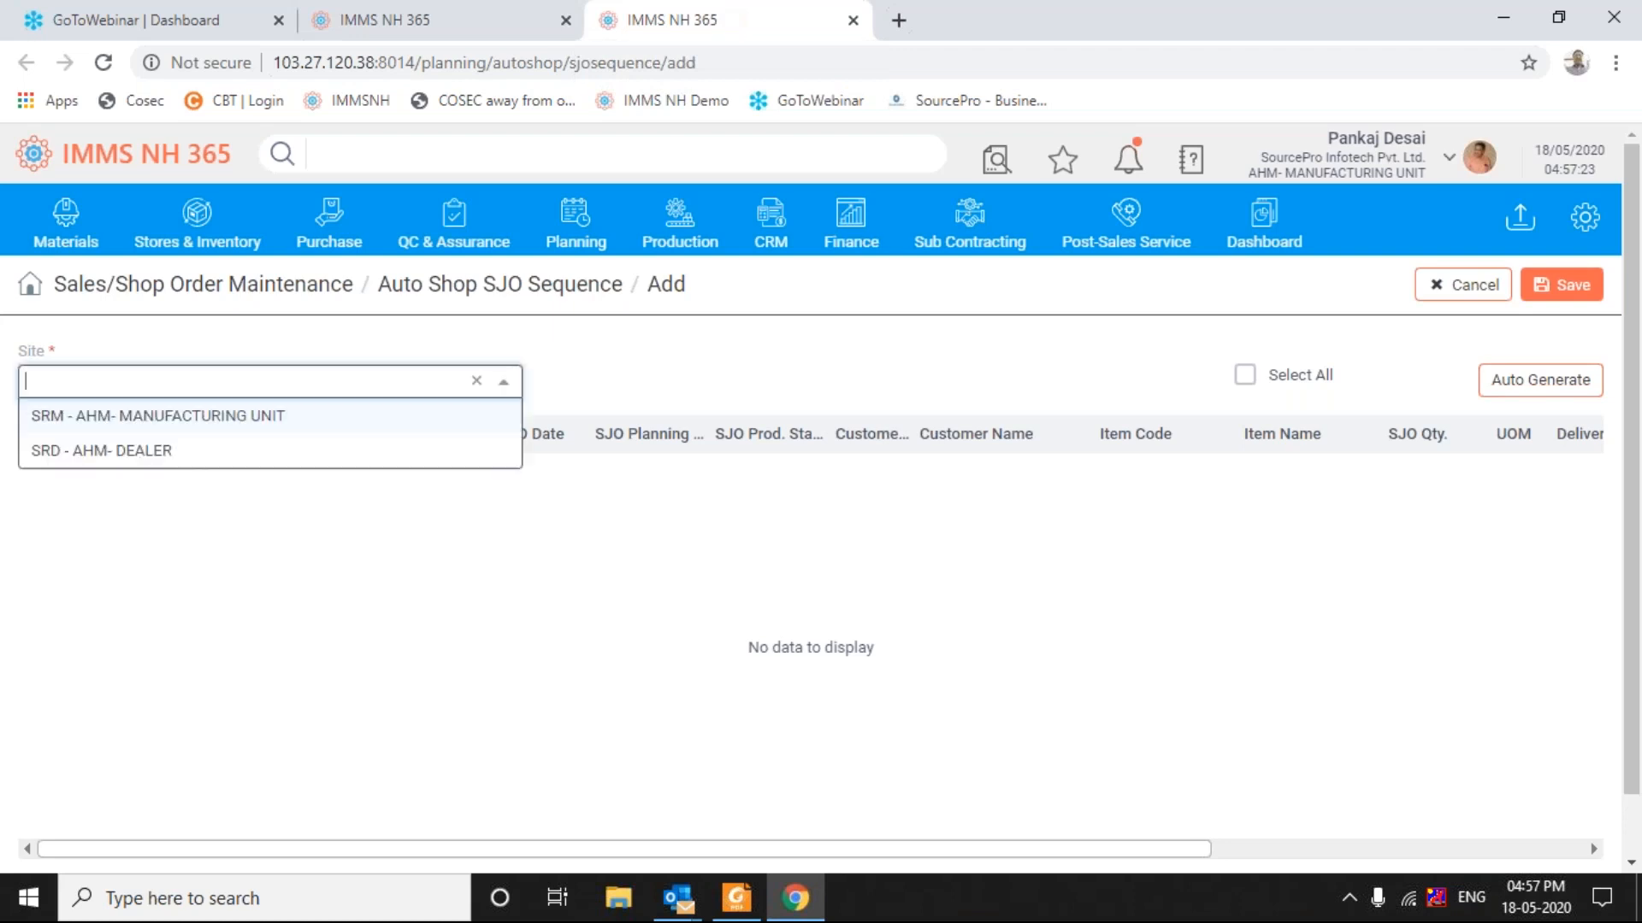
pyautogui.click(265, 418)
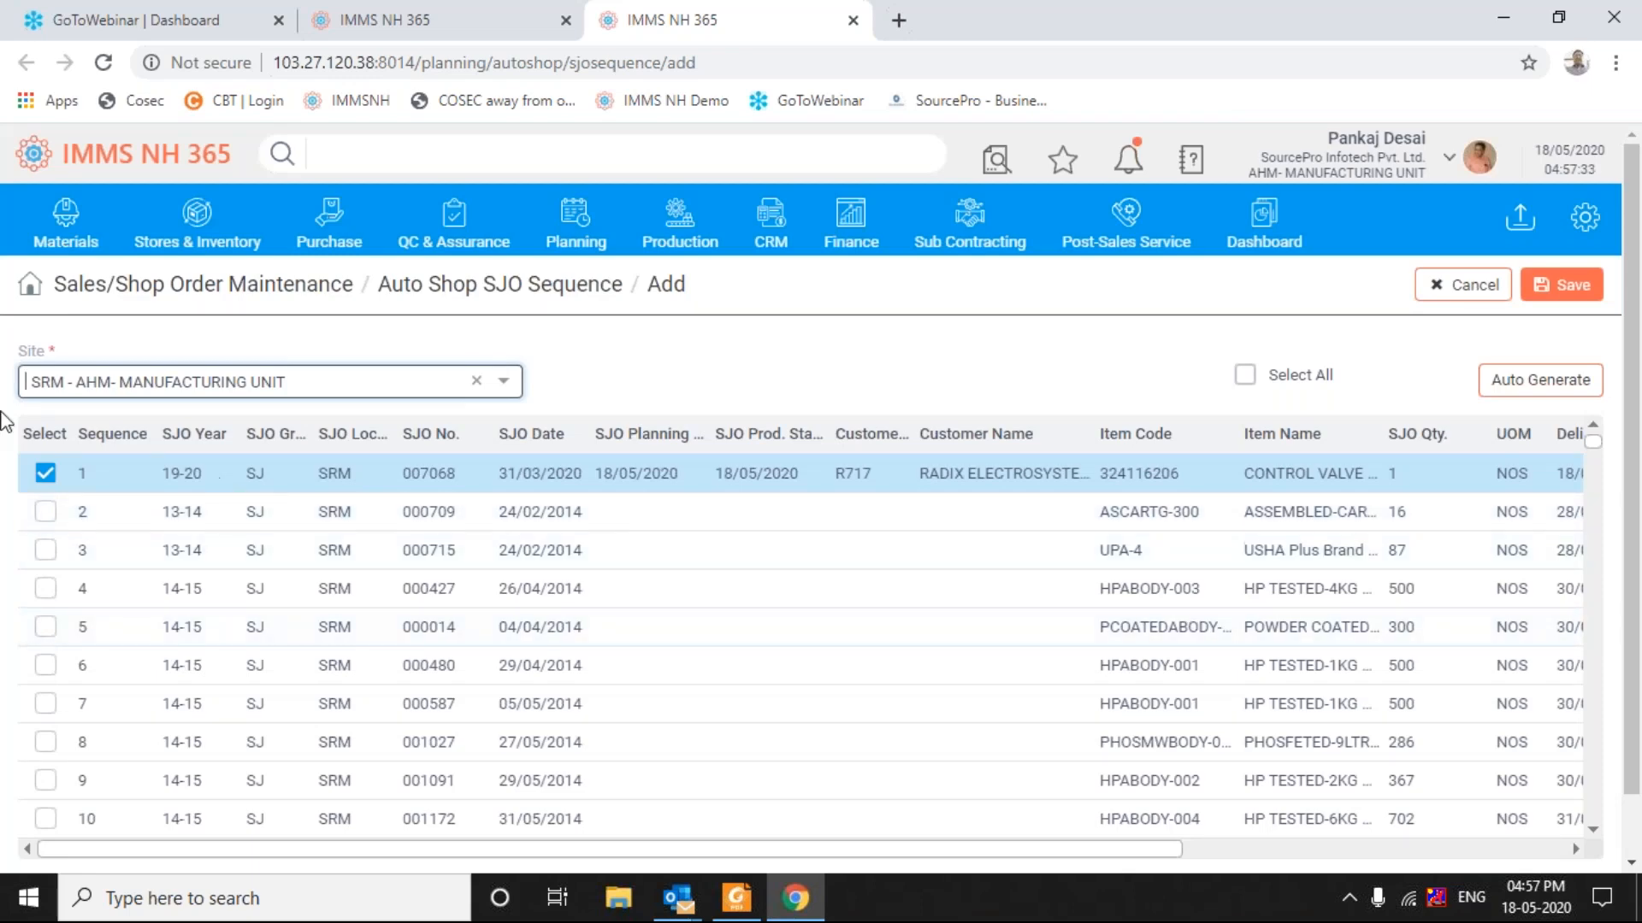
pyautogui.click(46, 475)
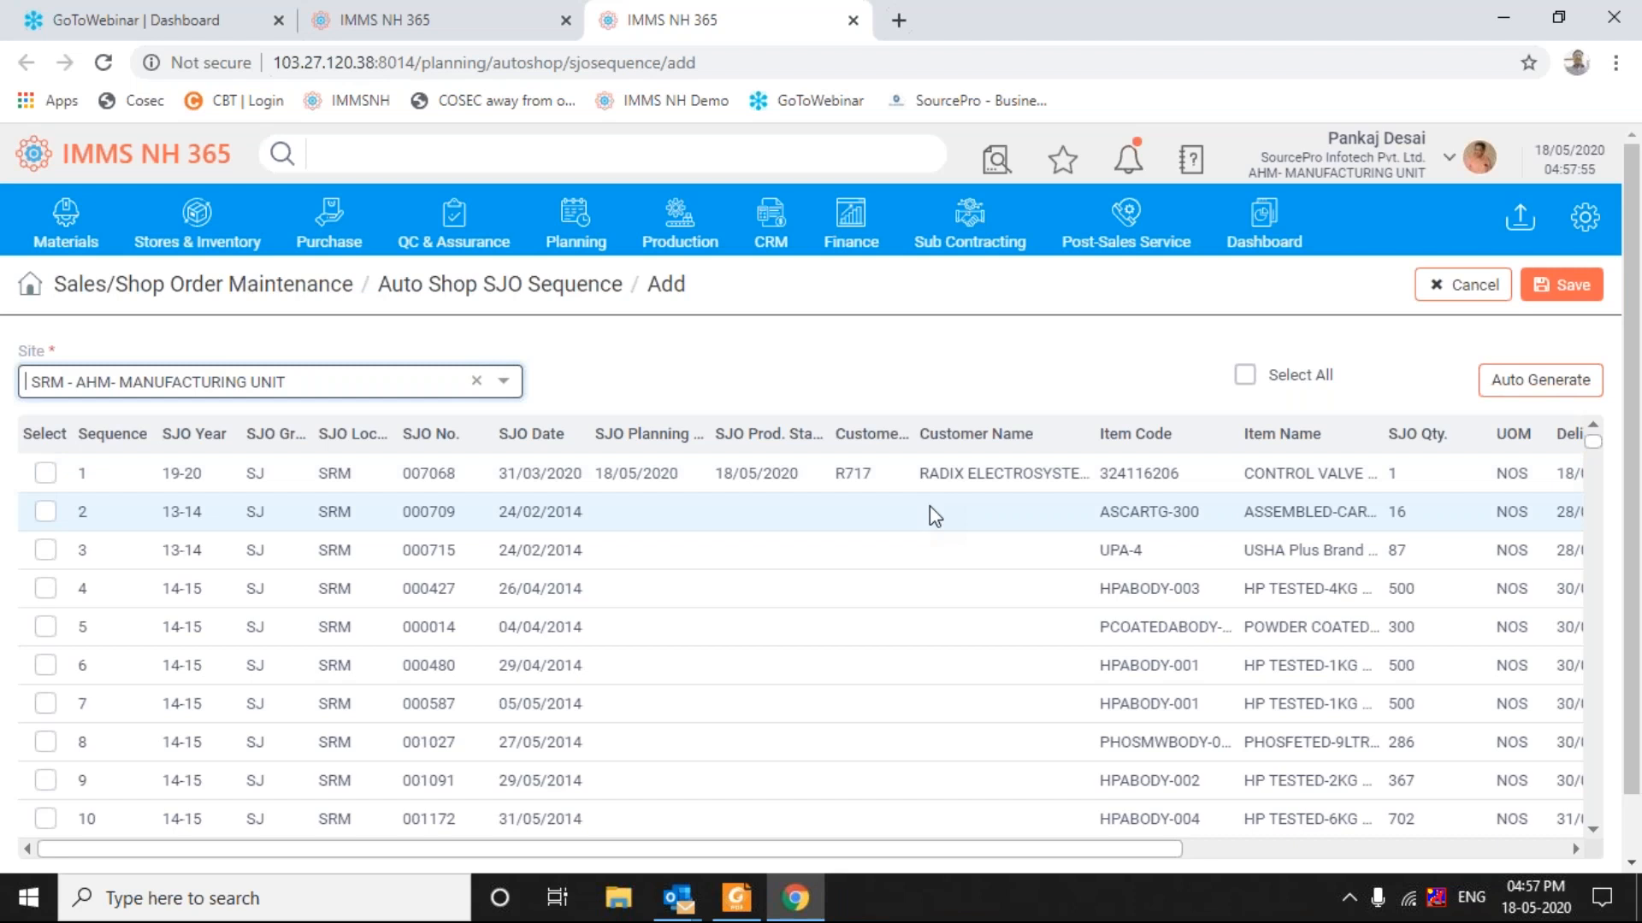
# Step: Set the sequence of the SJO for item ASCARTG-300 to 1 in the Auto Shop SJO Sequence list
pyautogui.click(152, 469)
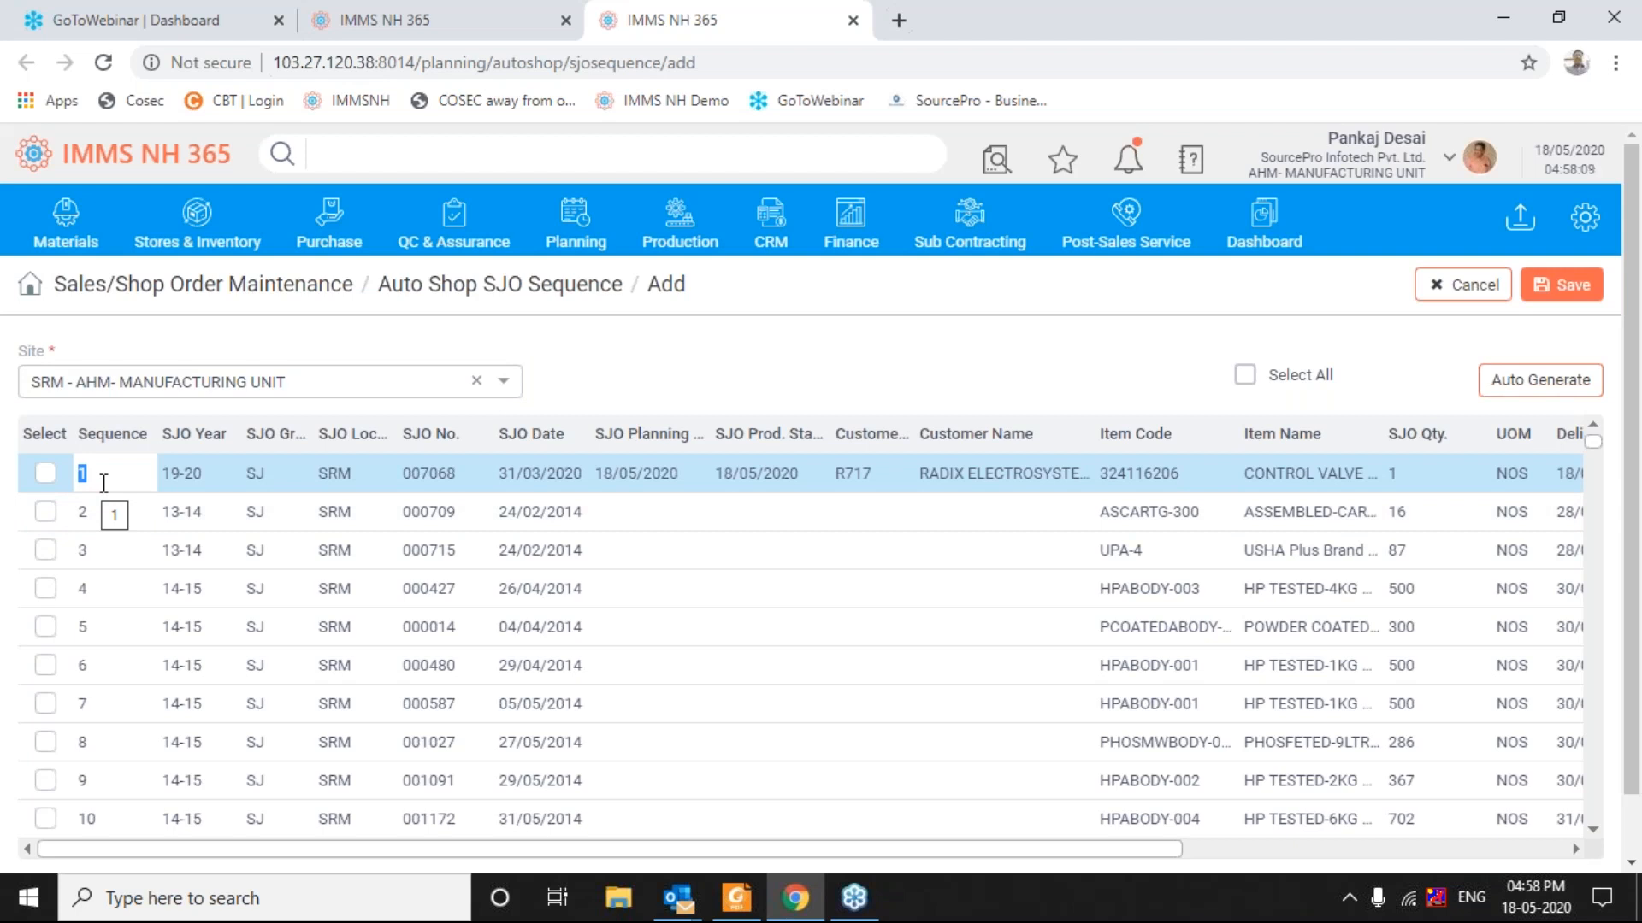
pyautogui.click(111, 511)
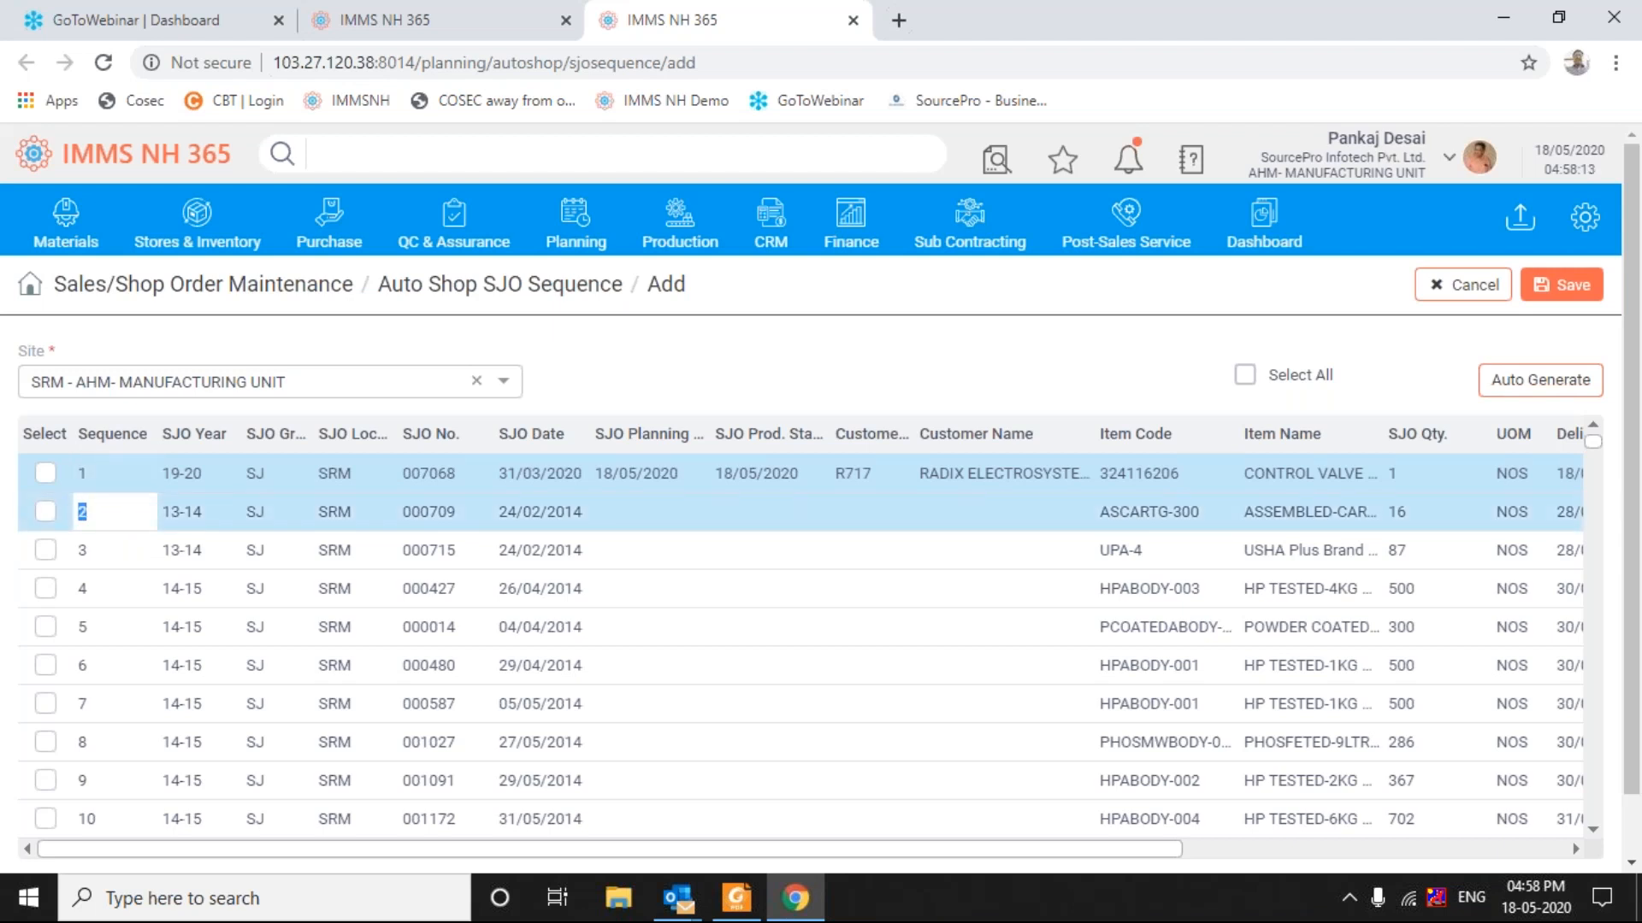
pyautogui.write('1')
pyautogui.press('Return')
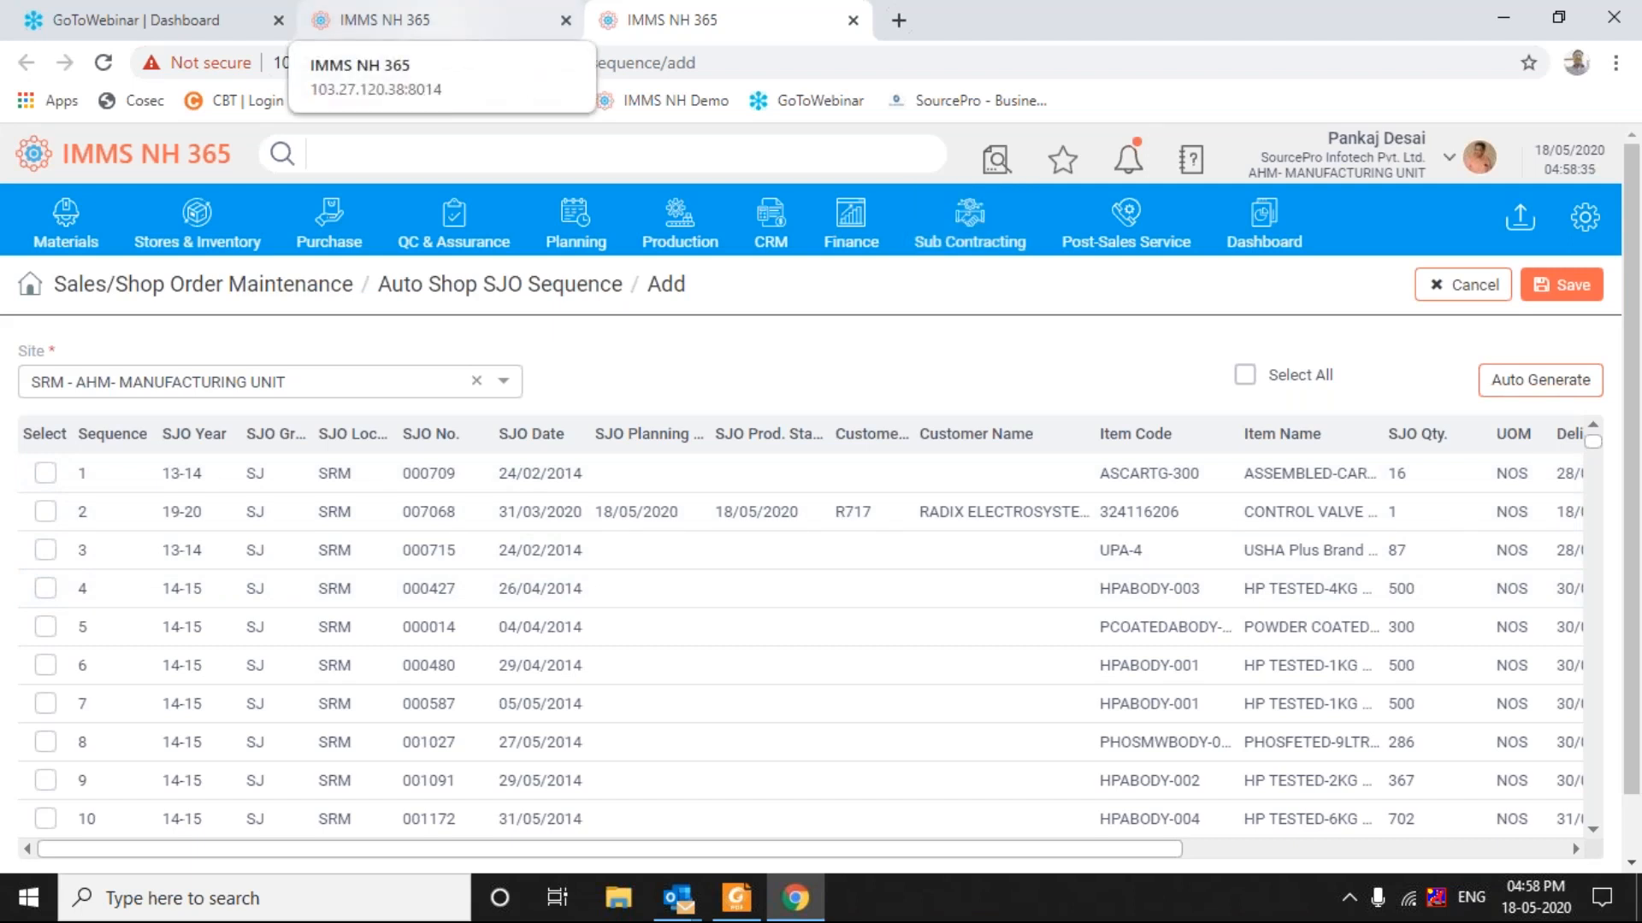
# Step: View the OAF Sequence page in its browser tab and return to the Auto Shop SJO Sequence tab
pyautogui.click(384, 19)
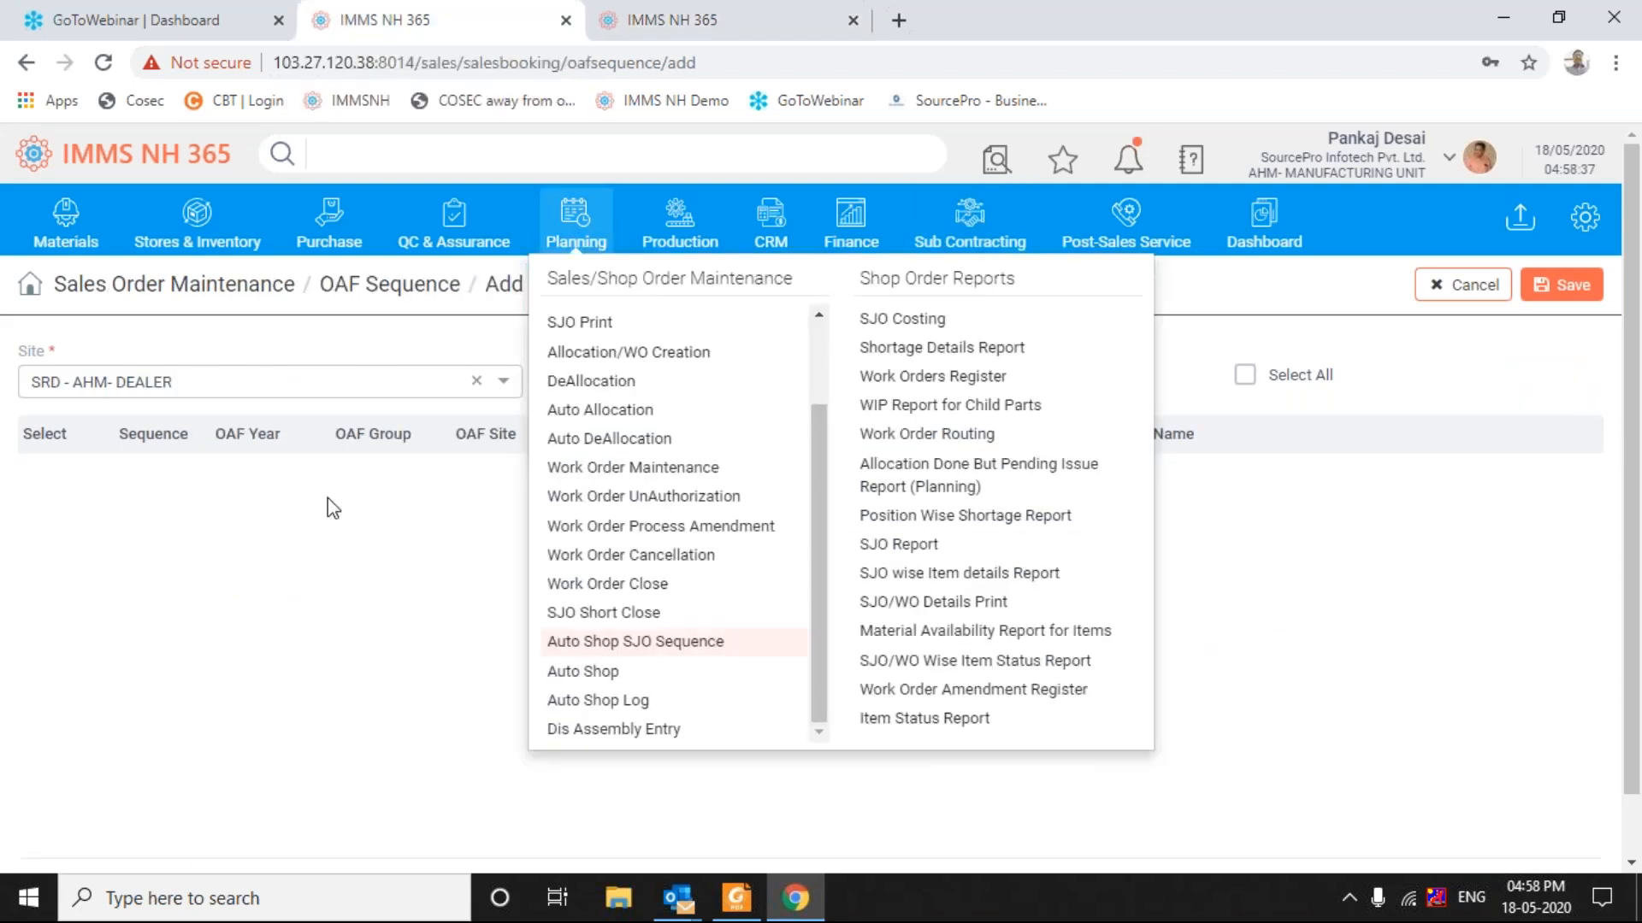
pyautogui.click(327, 594)
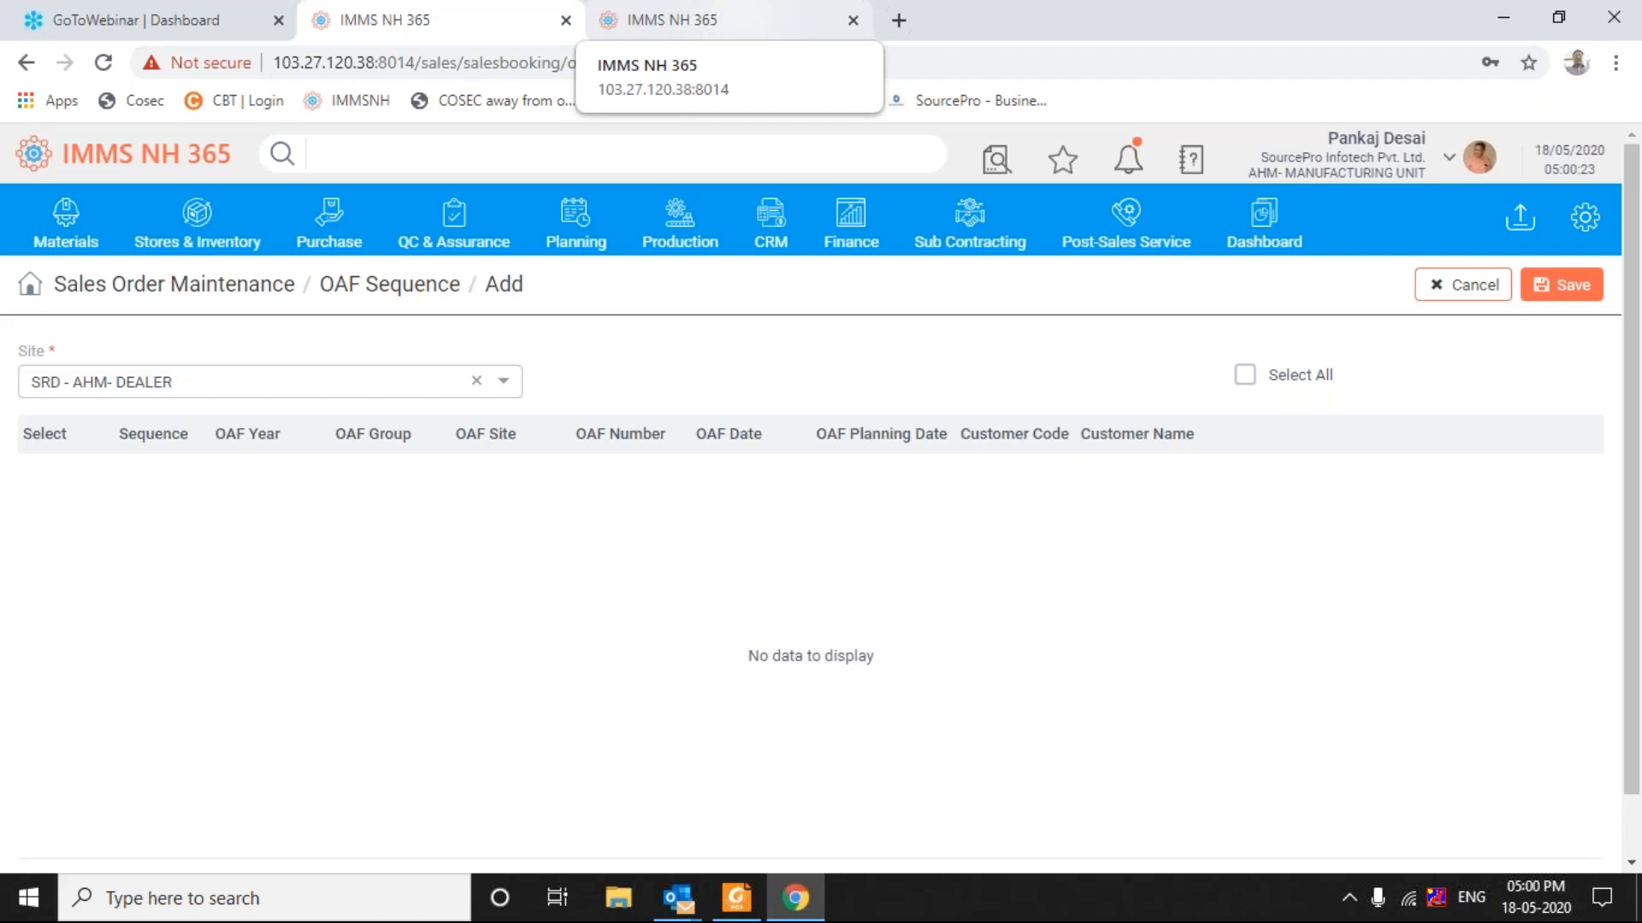
pyautogui.click(728, 26)
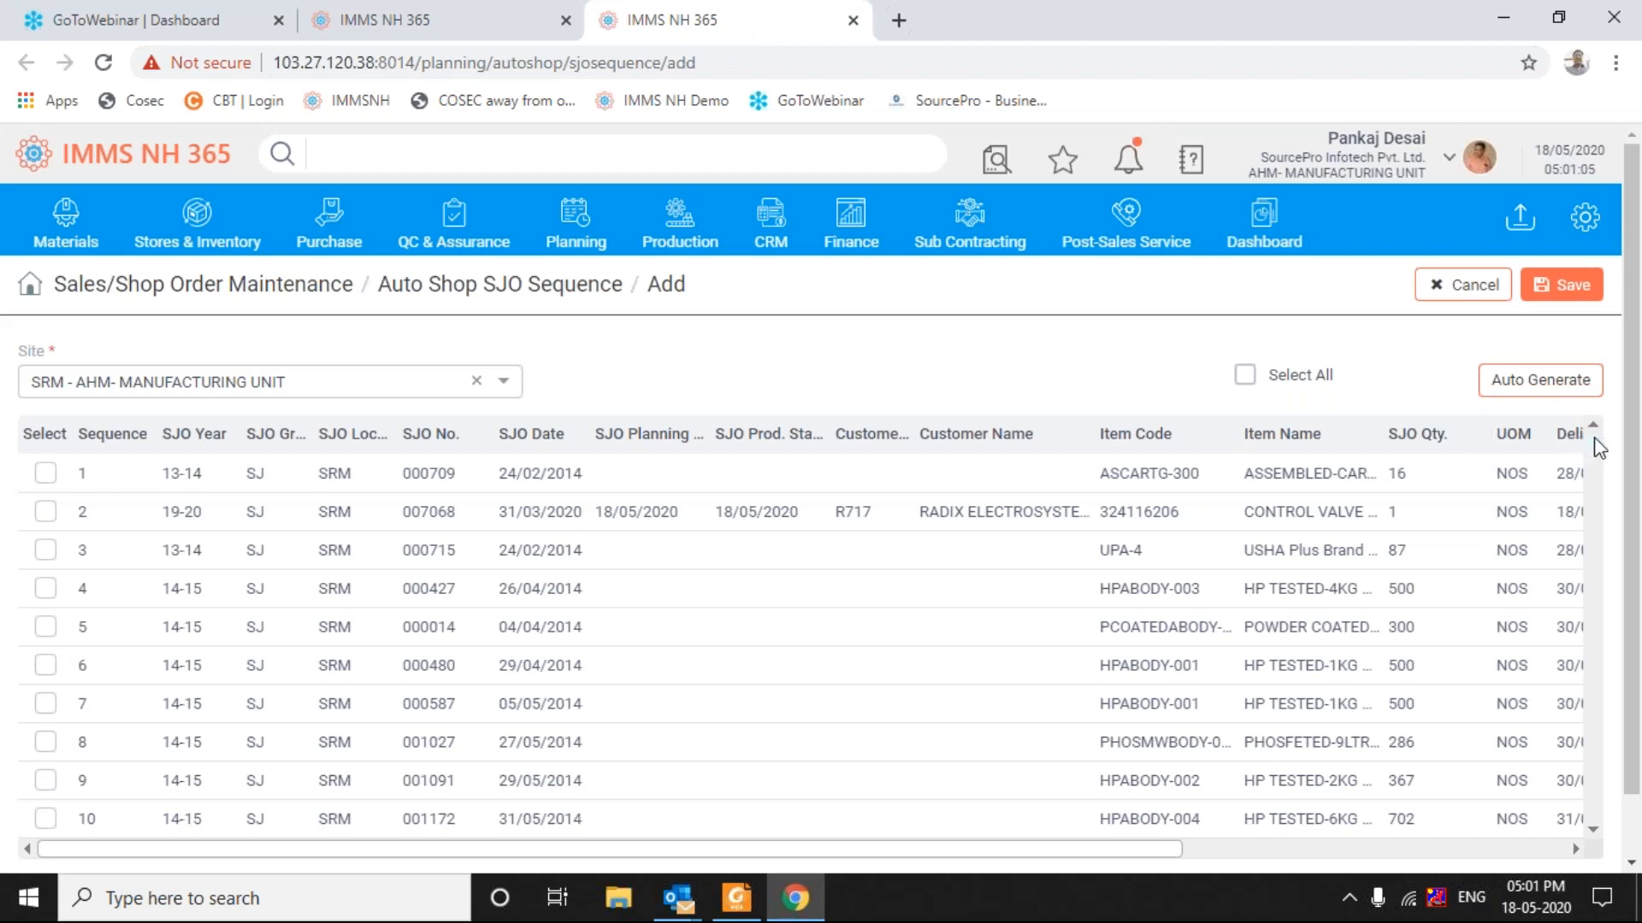
# Step: Set the sequence of the Computer (HP) SJO to 1, then save the sequence with that SJO selected
pyautogui.moveTo(1594, 440); pyautogui.dragTo(1592, 834)
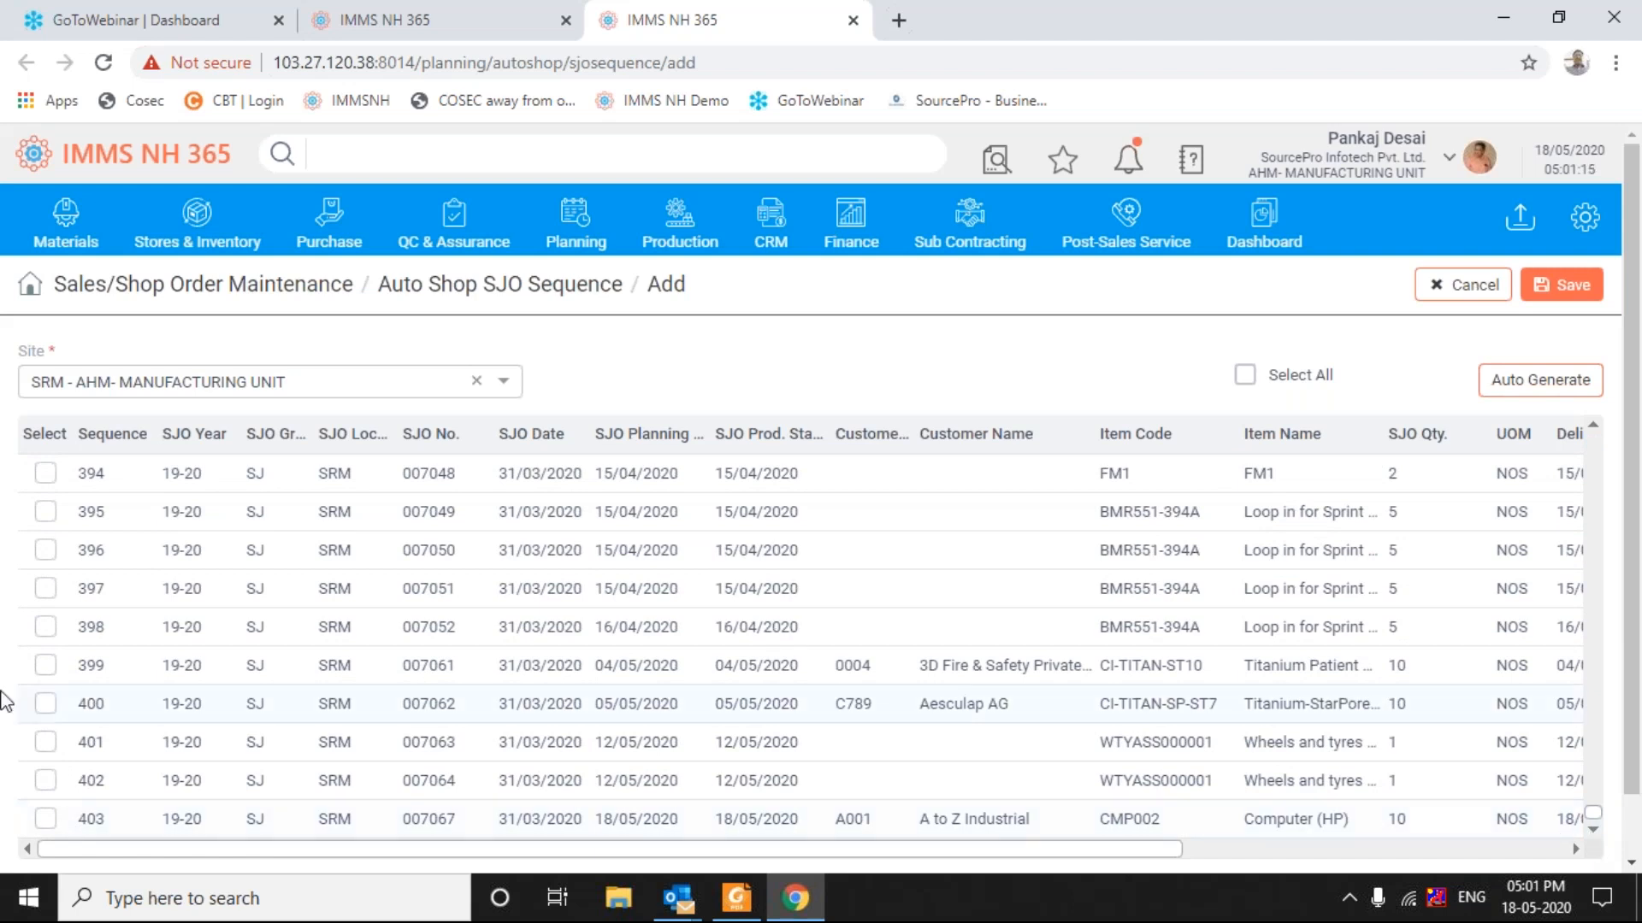
pyautogui.click(92, 819)
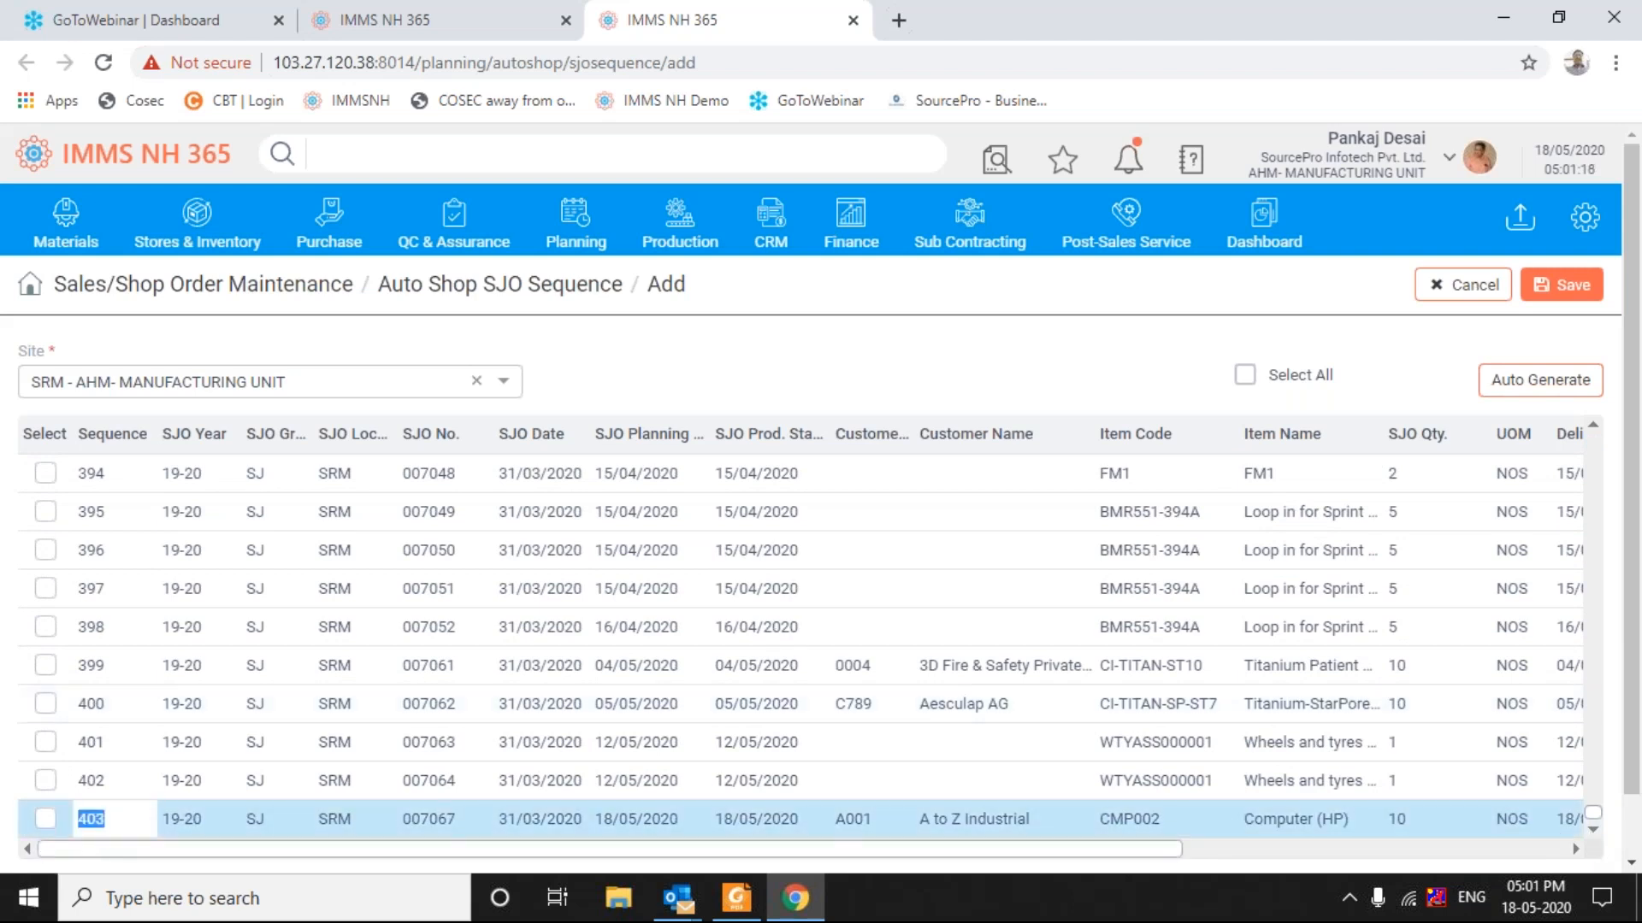
pyautogui.click(107, 819)
pyautogui.press('BackSpace')
pyautogui.press('BackSpace')
pyautogui.press('BackSpace')
pyautogui.write('1')
pyautogui.press('Return')
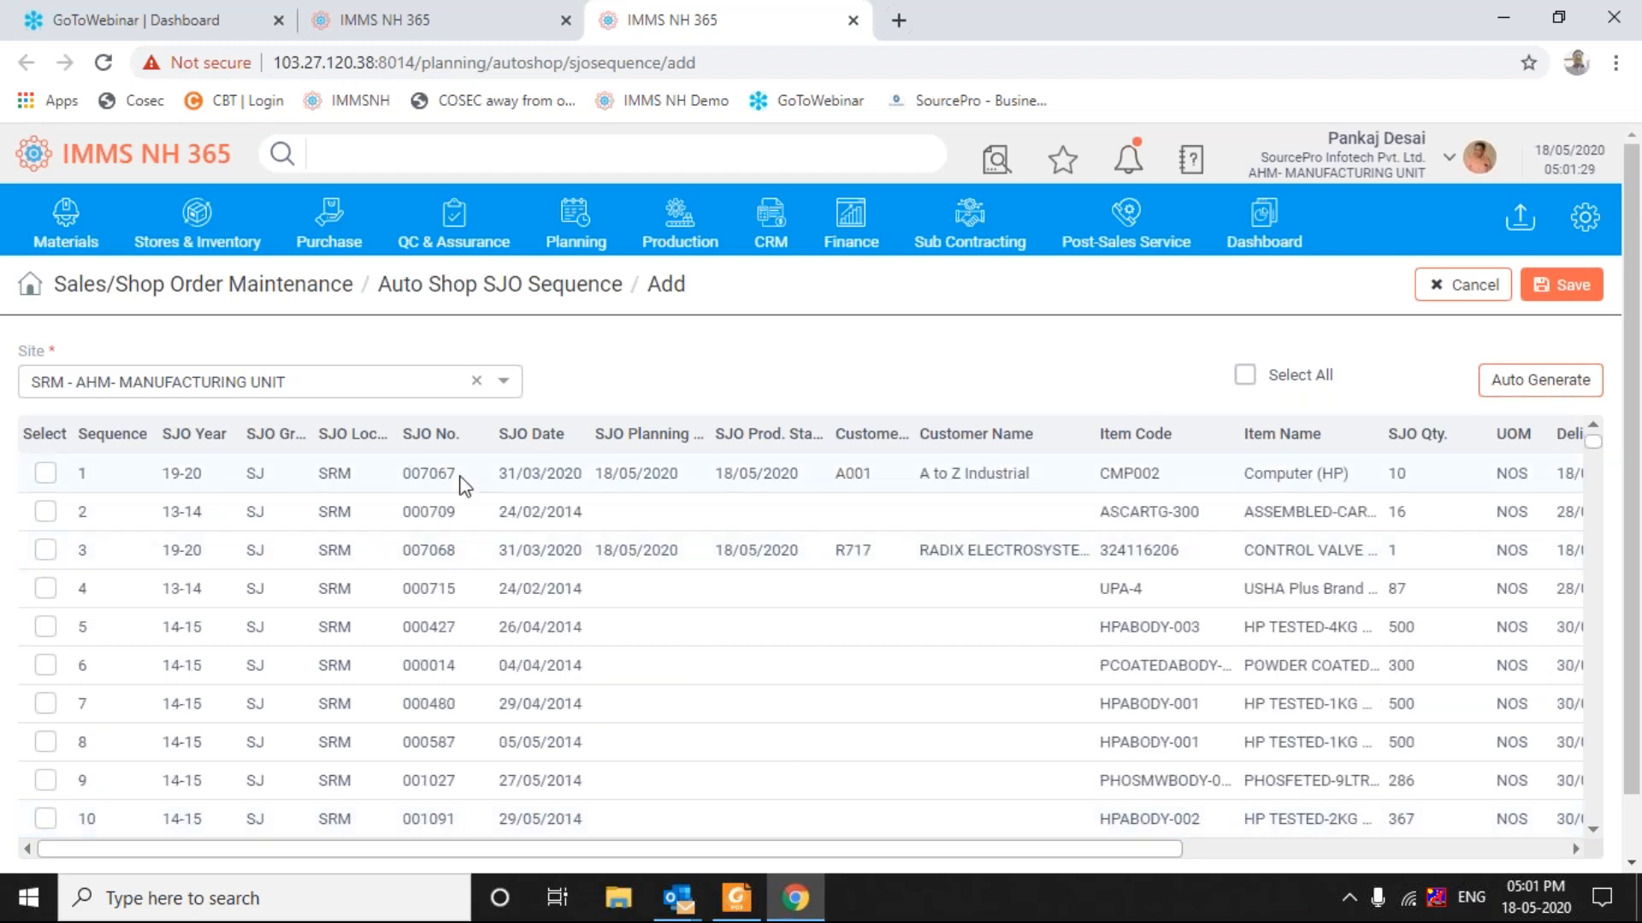
pyautogui.click(47, 474)
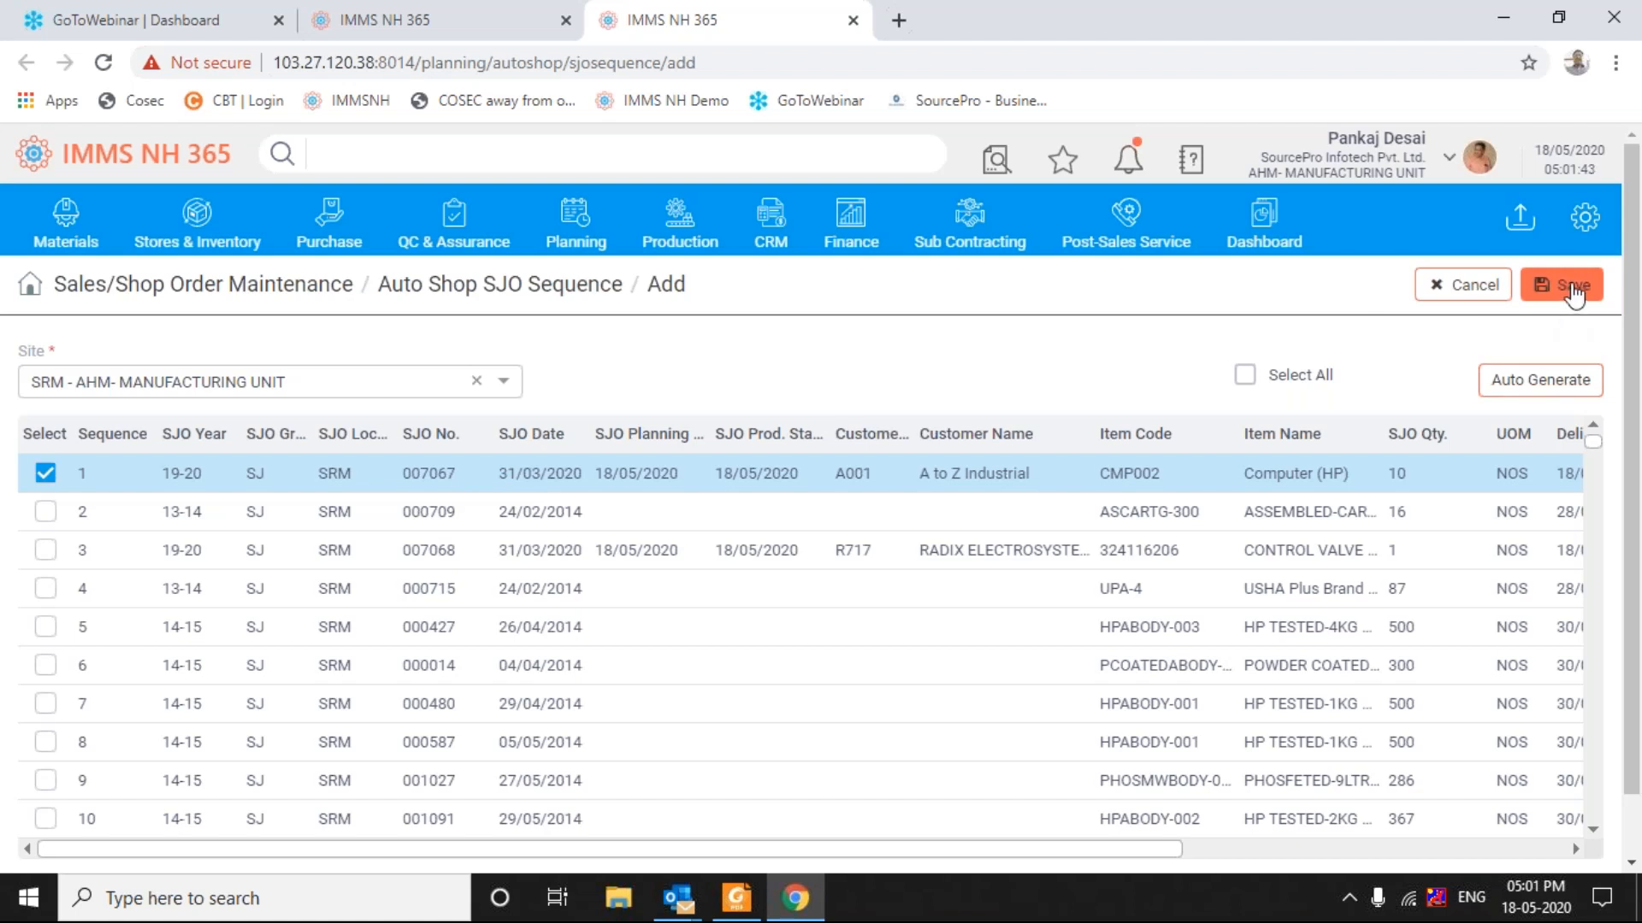
pyautogui.click(1573, 293)
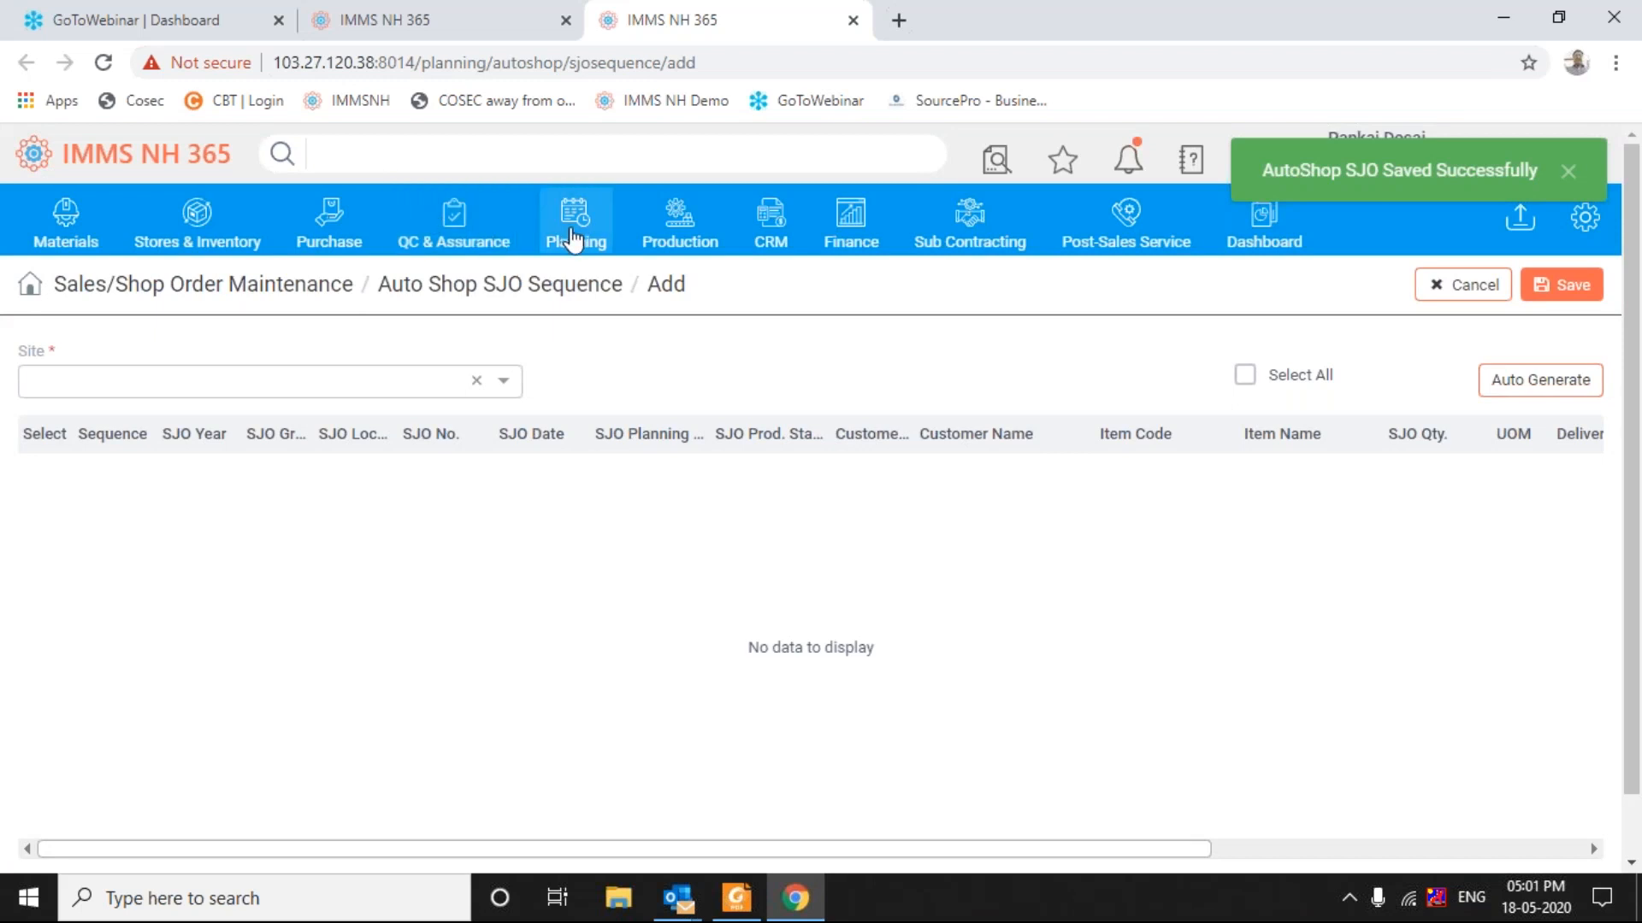
# Step: Open Auto Shop from Planning and enable SJO under Auto Shop Selection
pyautogui.click(575, 239)
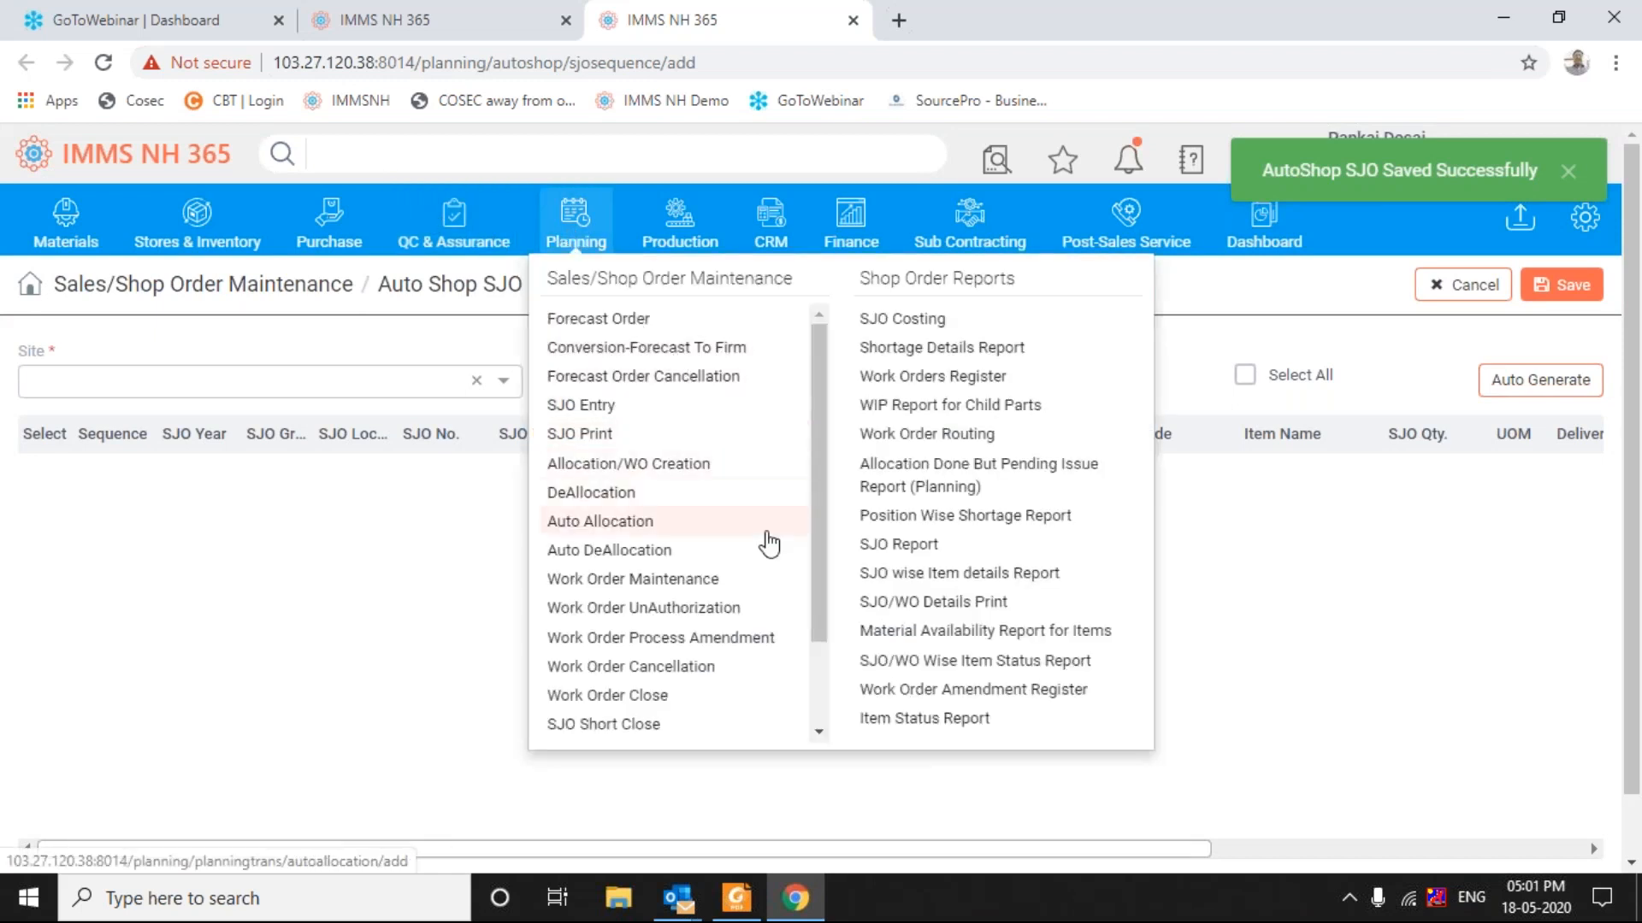
pyautogui.scroll(-3, 766, 542)
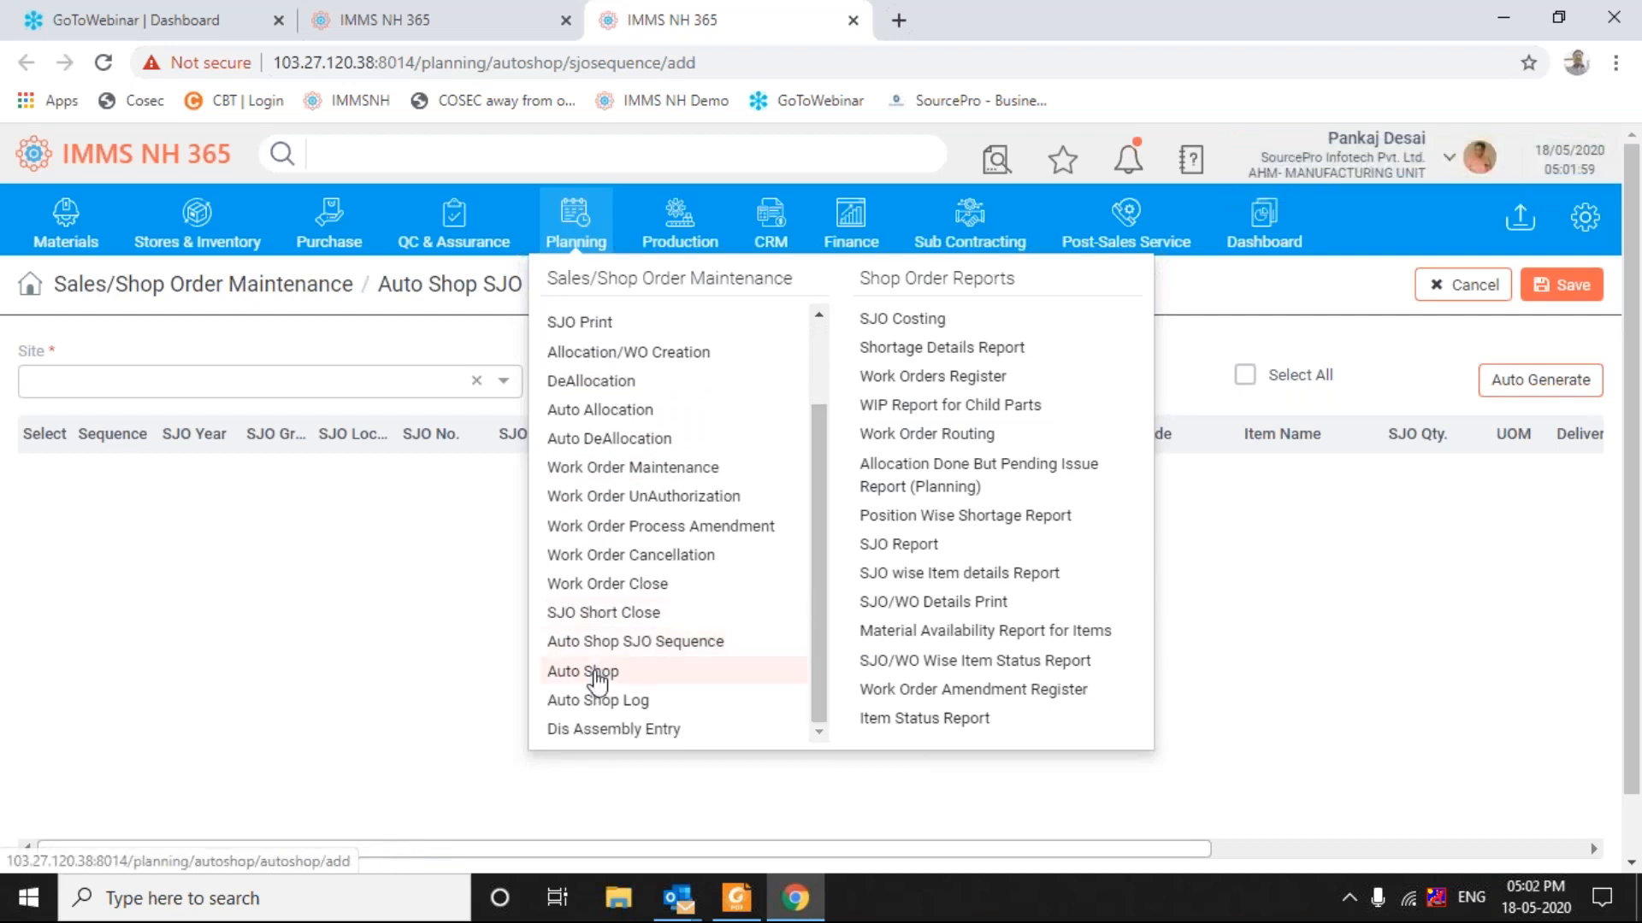
pyautogui.click(596, 674)
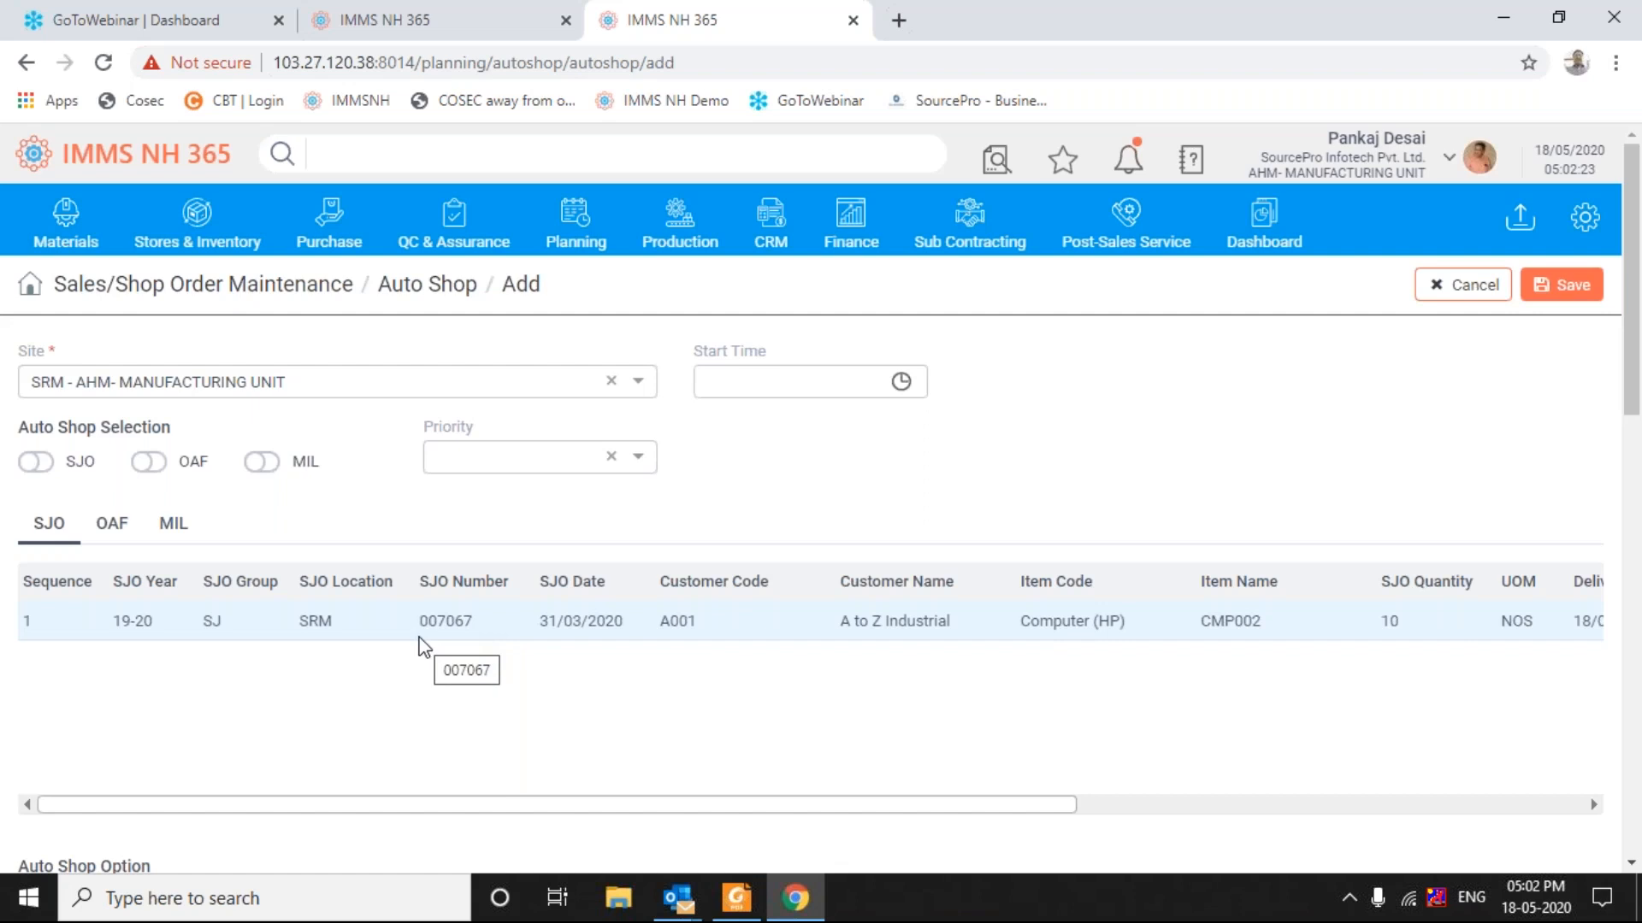
pyautogui.click(39, 463)
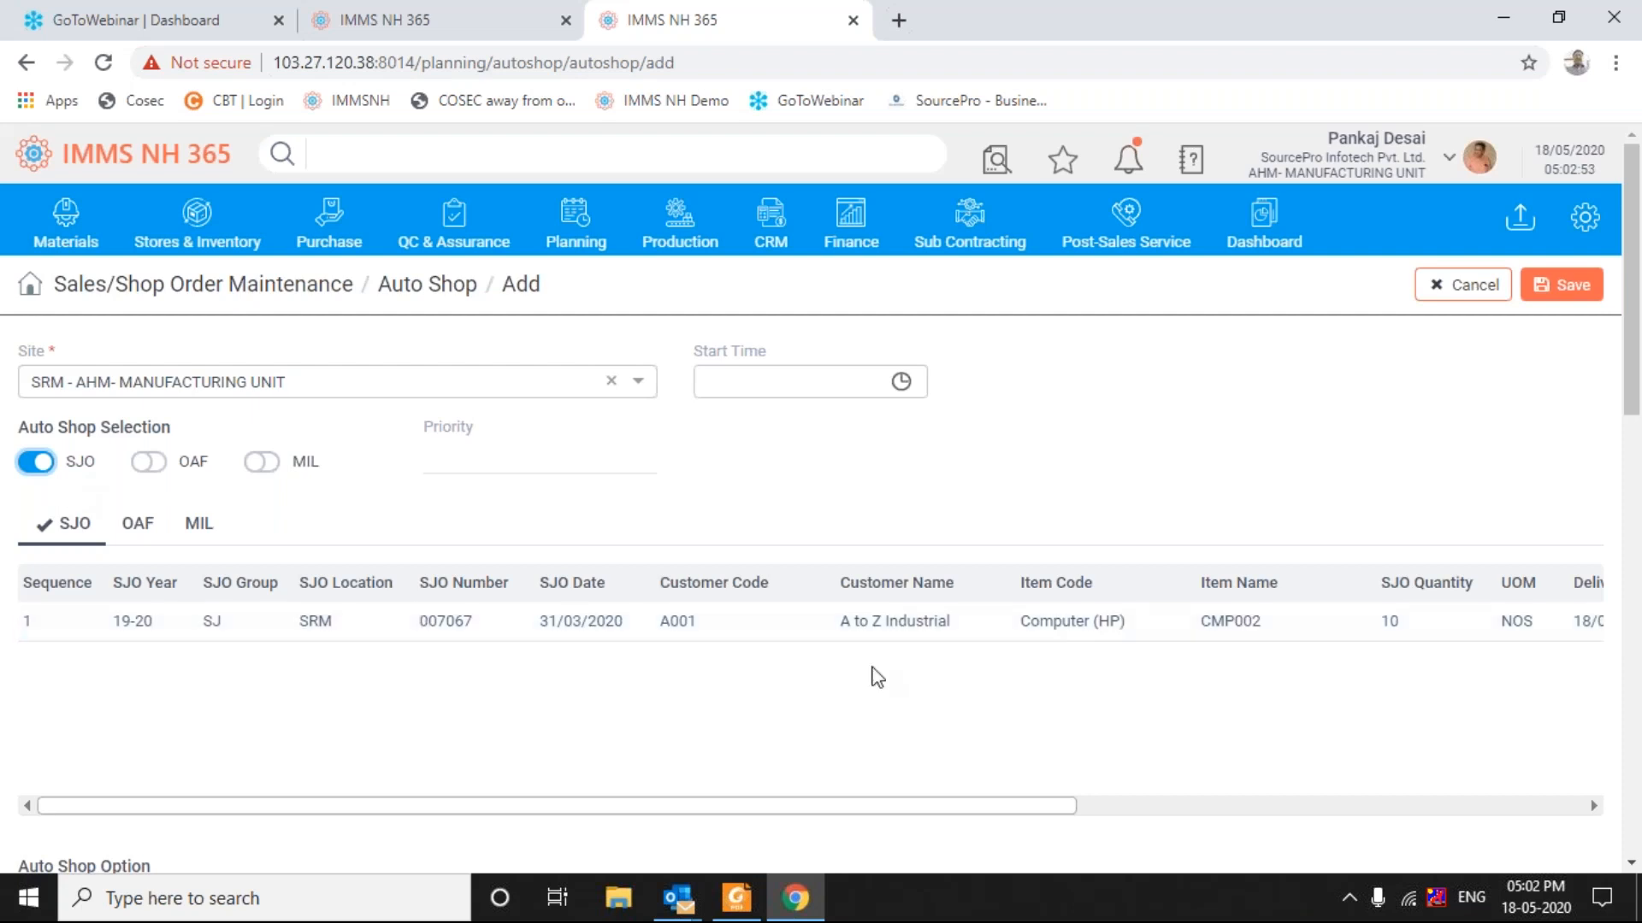
# Step: Review the Auto Shop Option settings, including the warehouse list for Allocation
pyautogui.click(1628, 865)
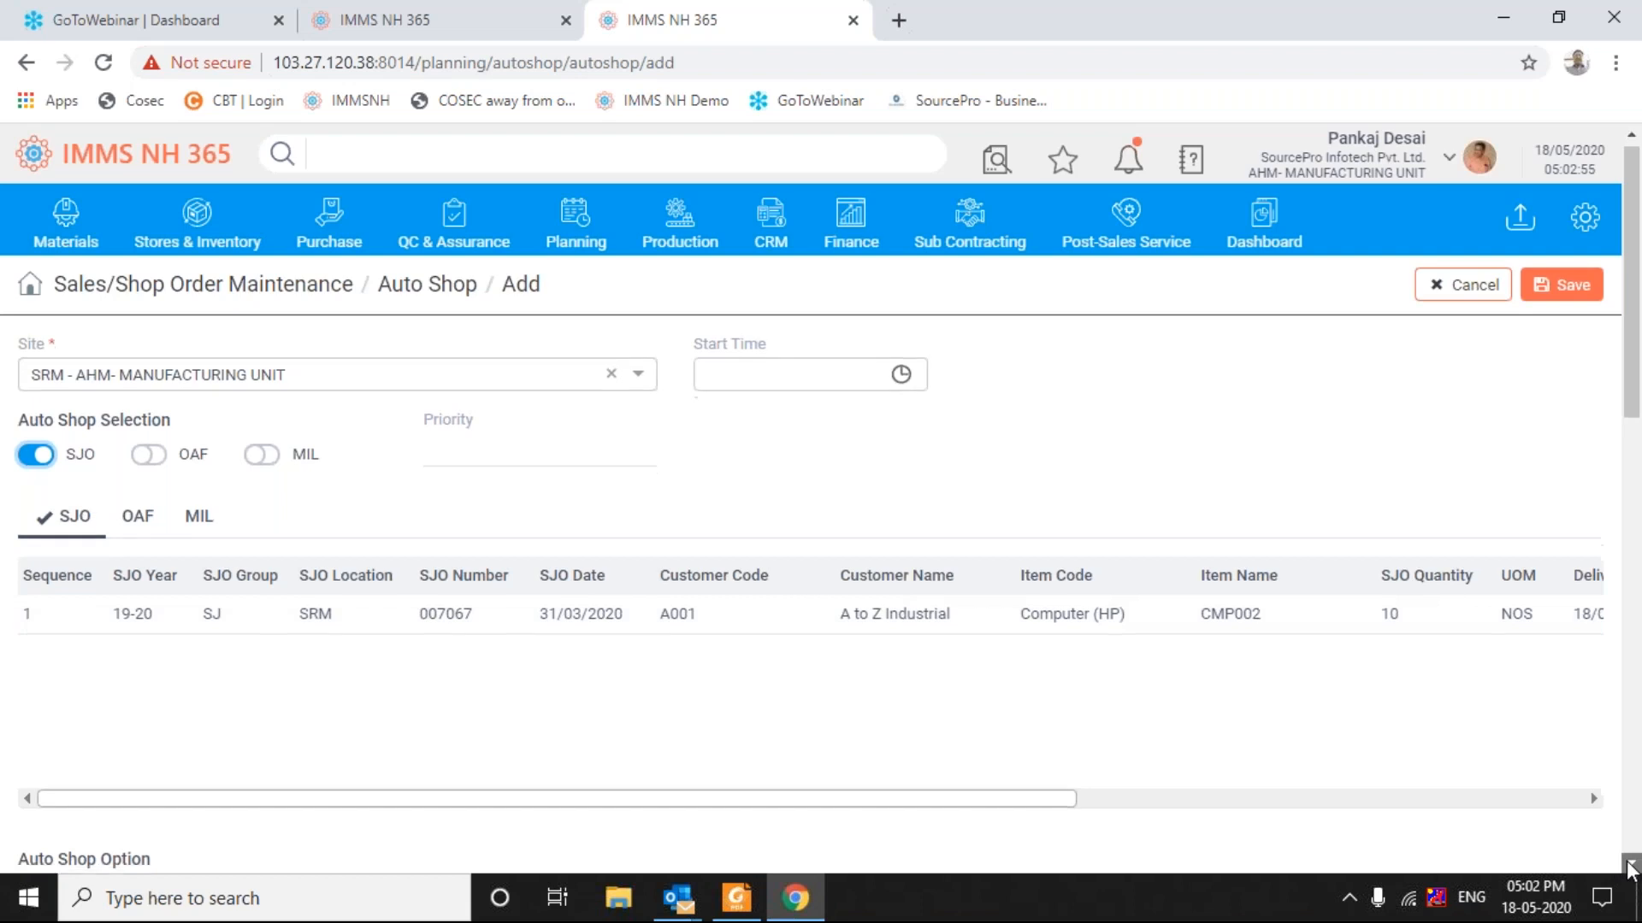
pyautogui.click(1629, 865)
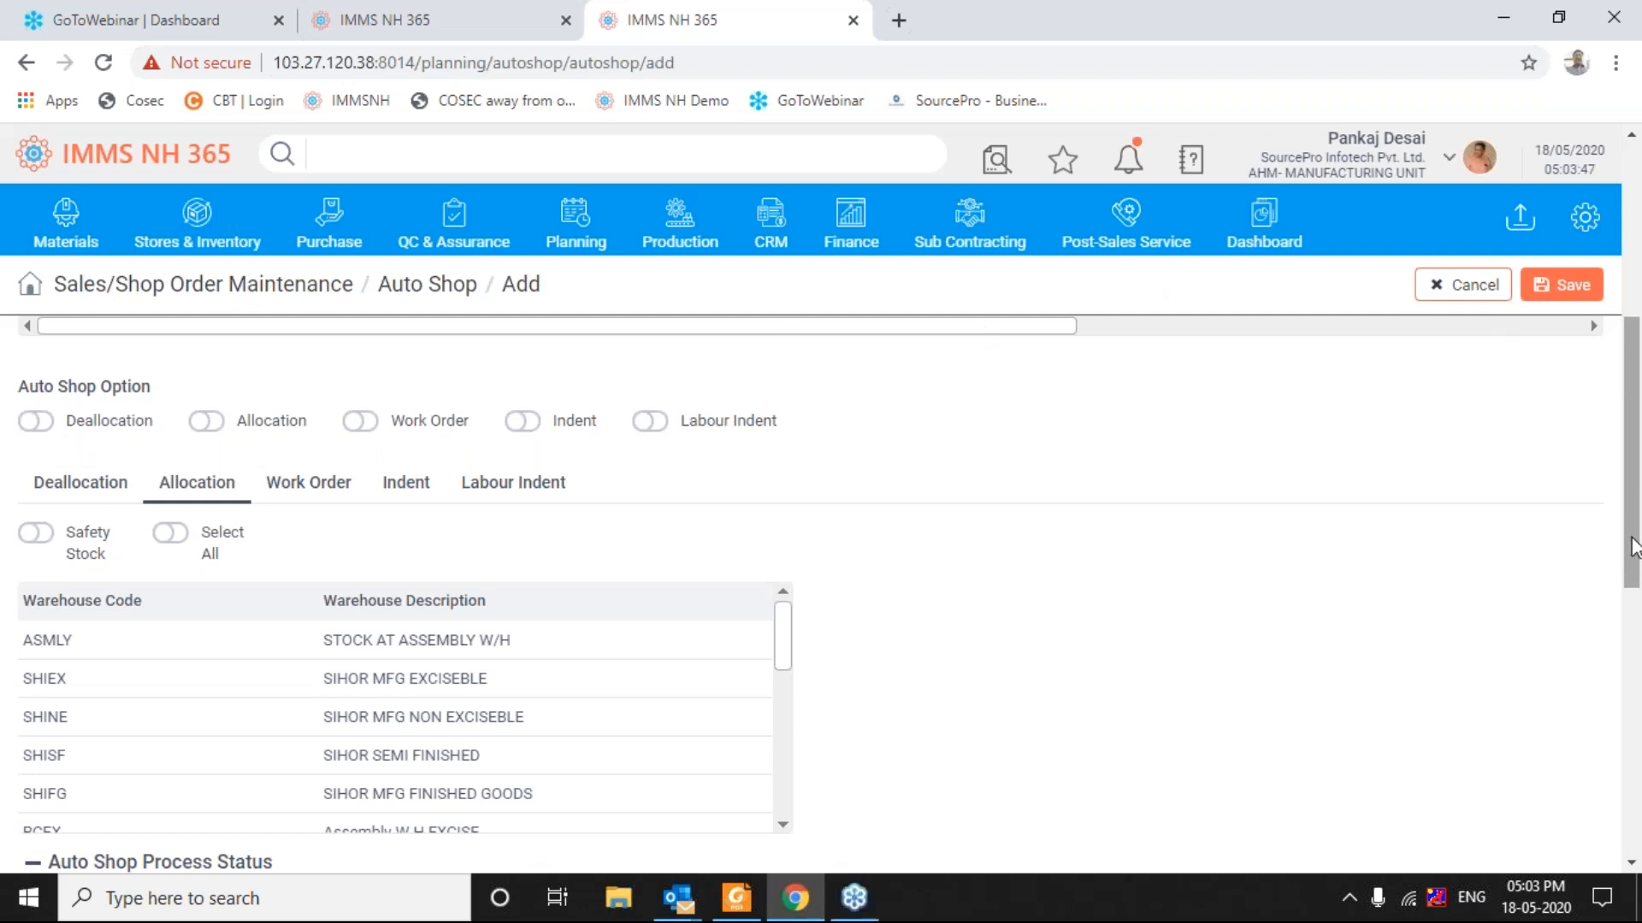
pyautogui.moveTo(1638, 540); pyautogui.dragTo(1633, 372)
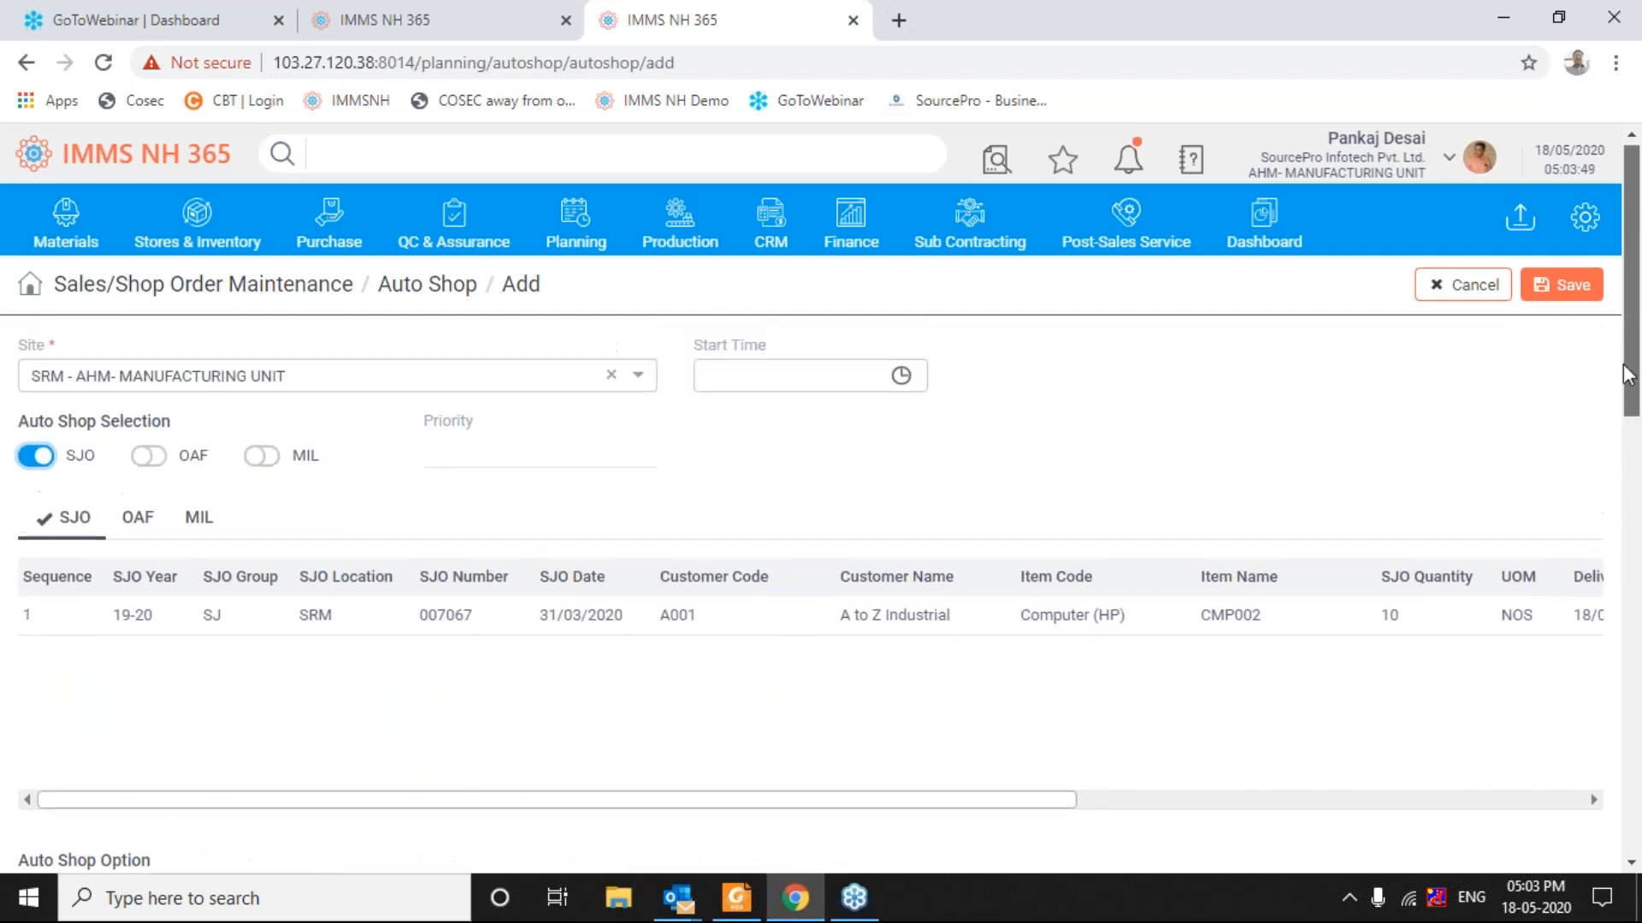
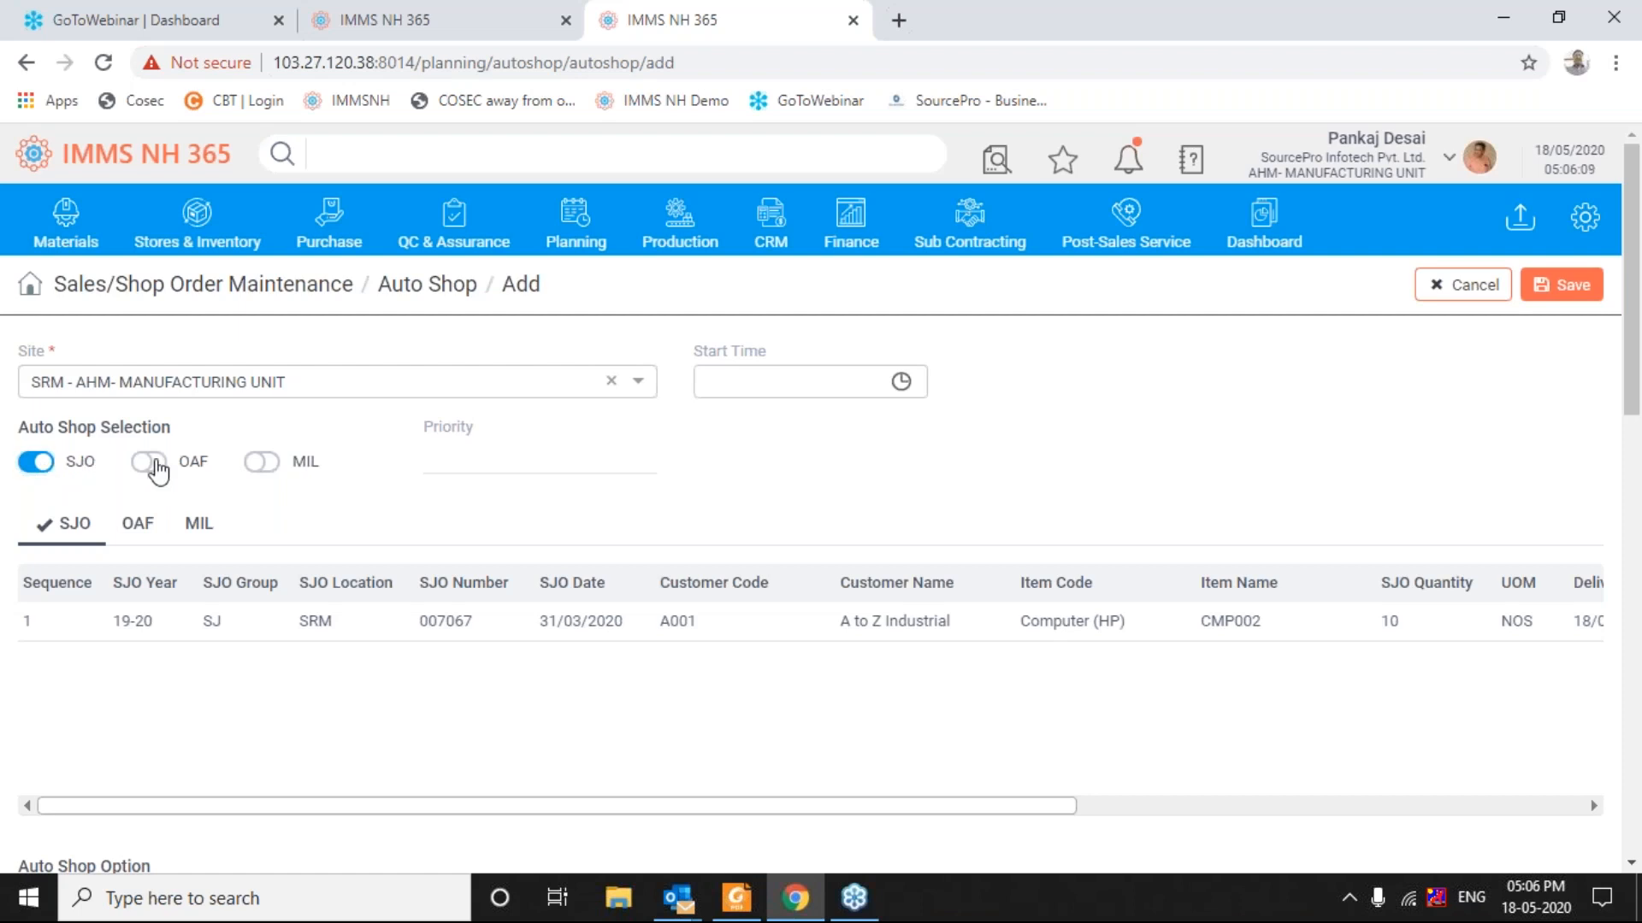
# Step: Enable OAF and MIL alongside SJO under Auto Shop Selection, and switch both off again
pyautogui.click(152, 466)
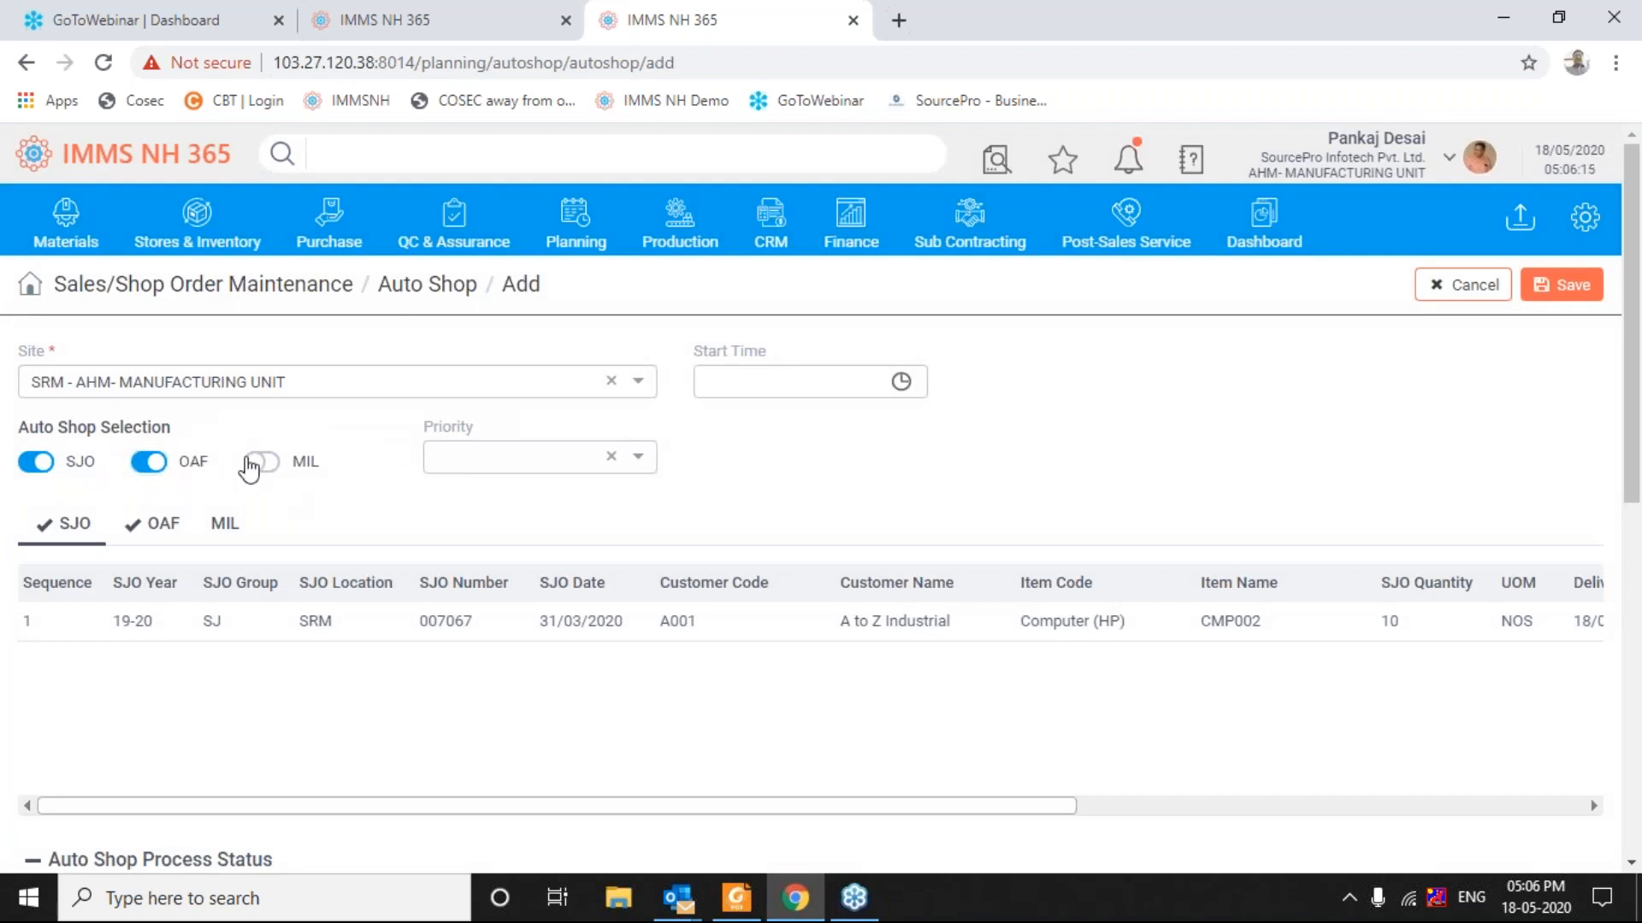
pyautogui.click(249, 466)
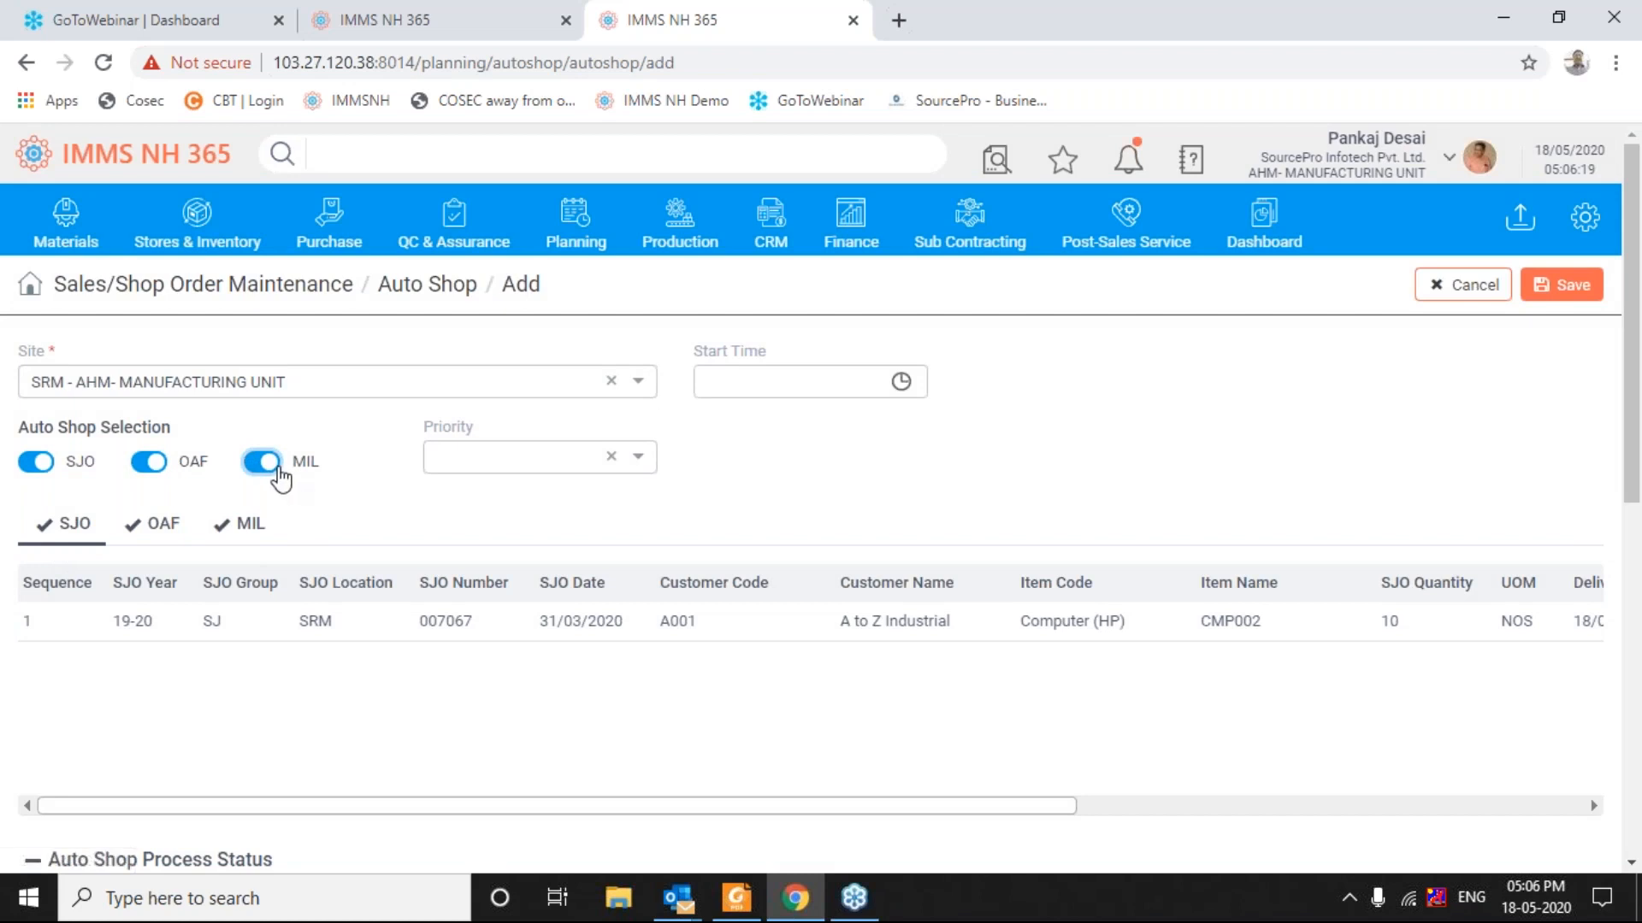
pyautogui.click(277, 467)
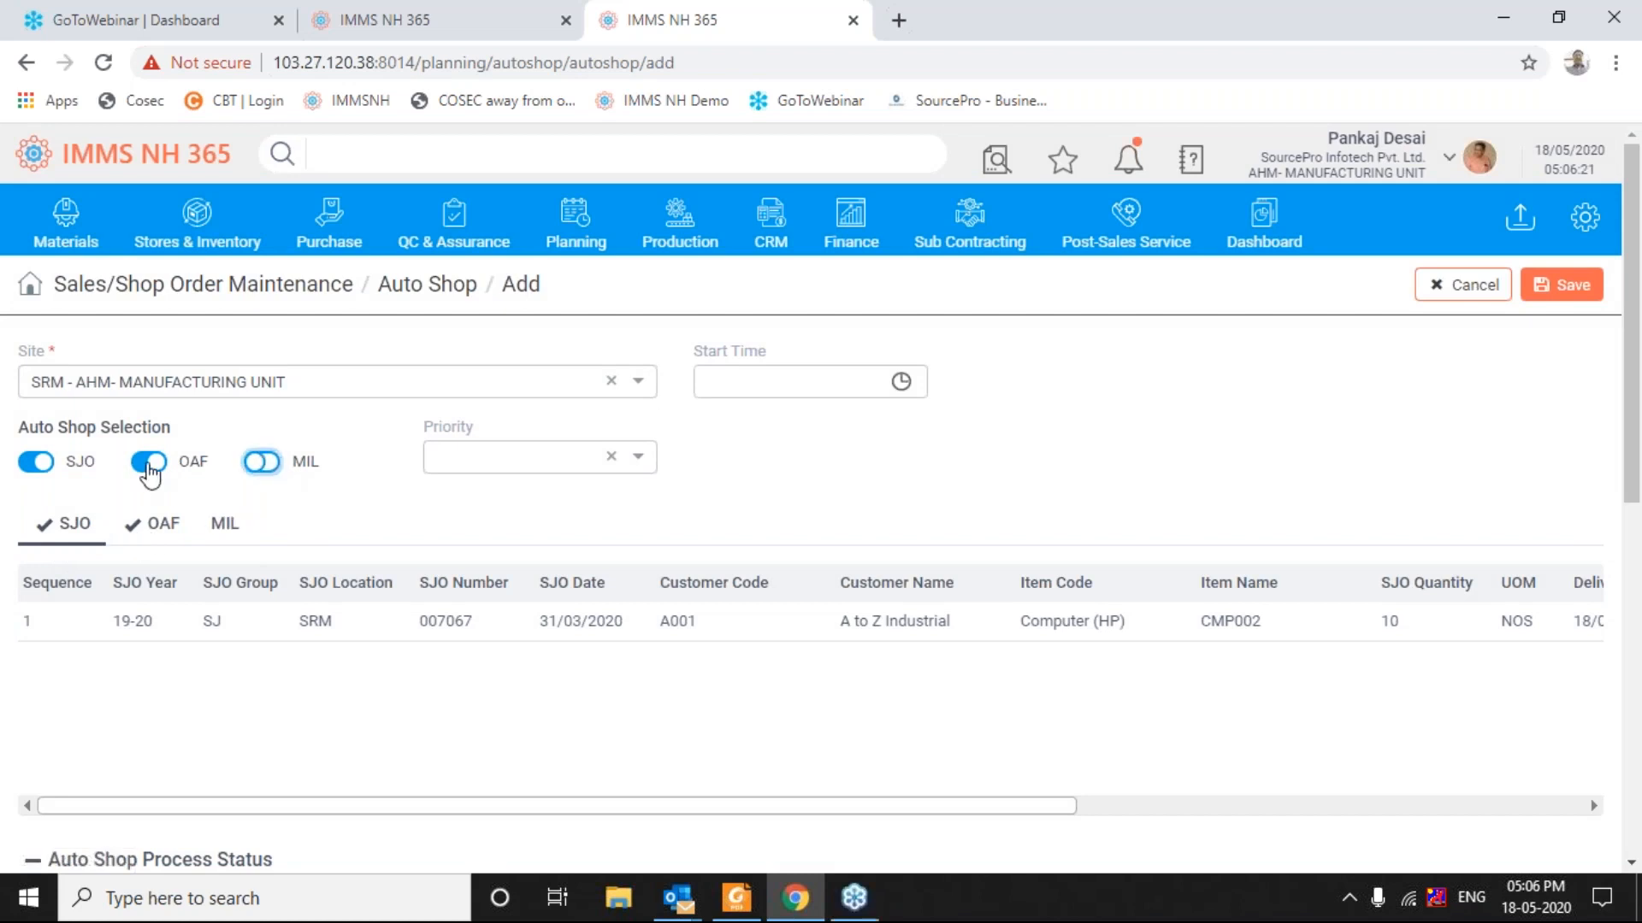
pyautogui.click(149, 468)
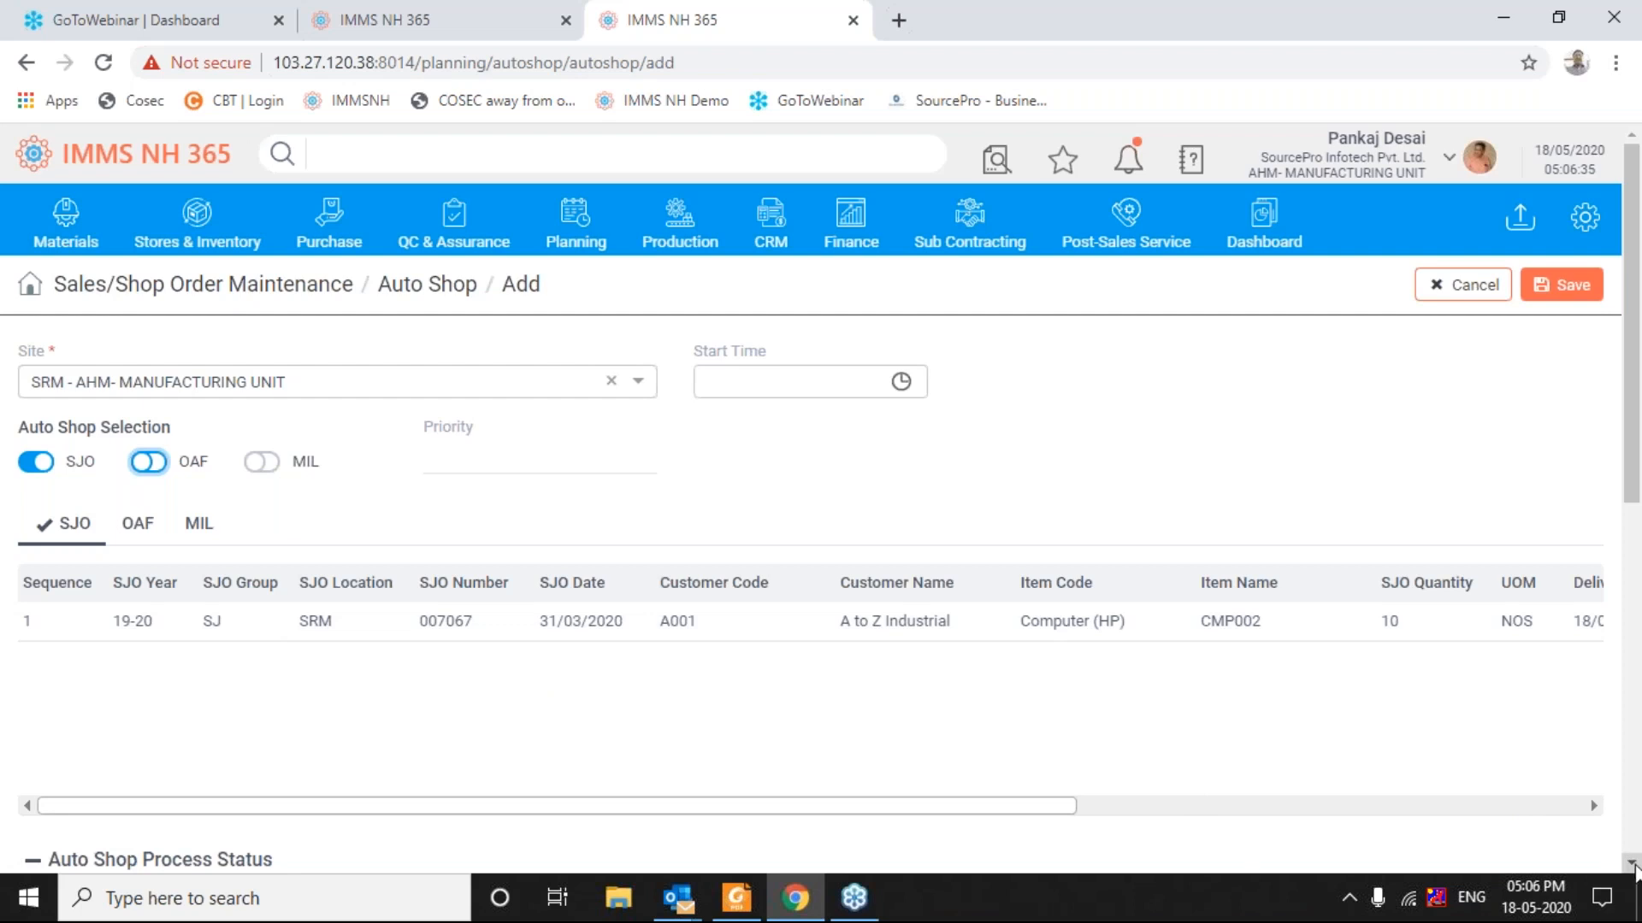
# Step: Look through the Auto Shop page, including Process Status and Error Logs, for the Auto Shop Option settings
pyautogui.click(1632, 863)
pyautogui.scroll(-3, 1632, 864)
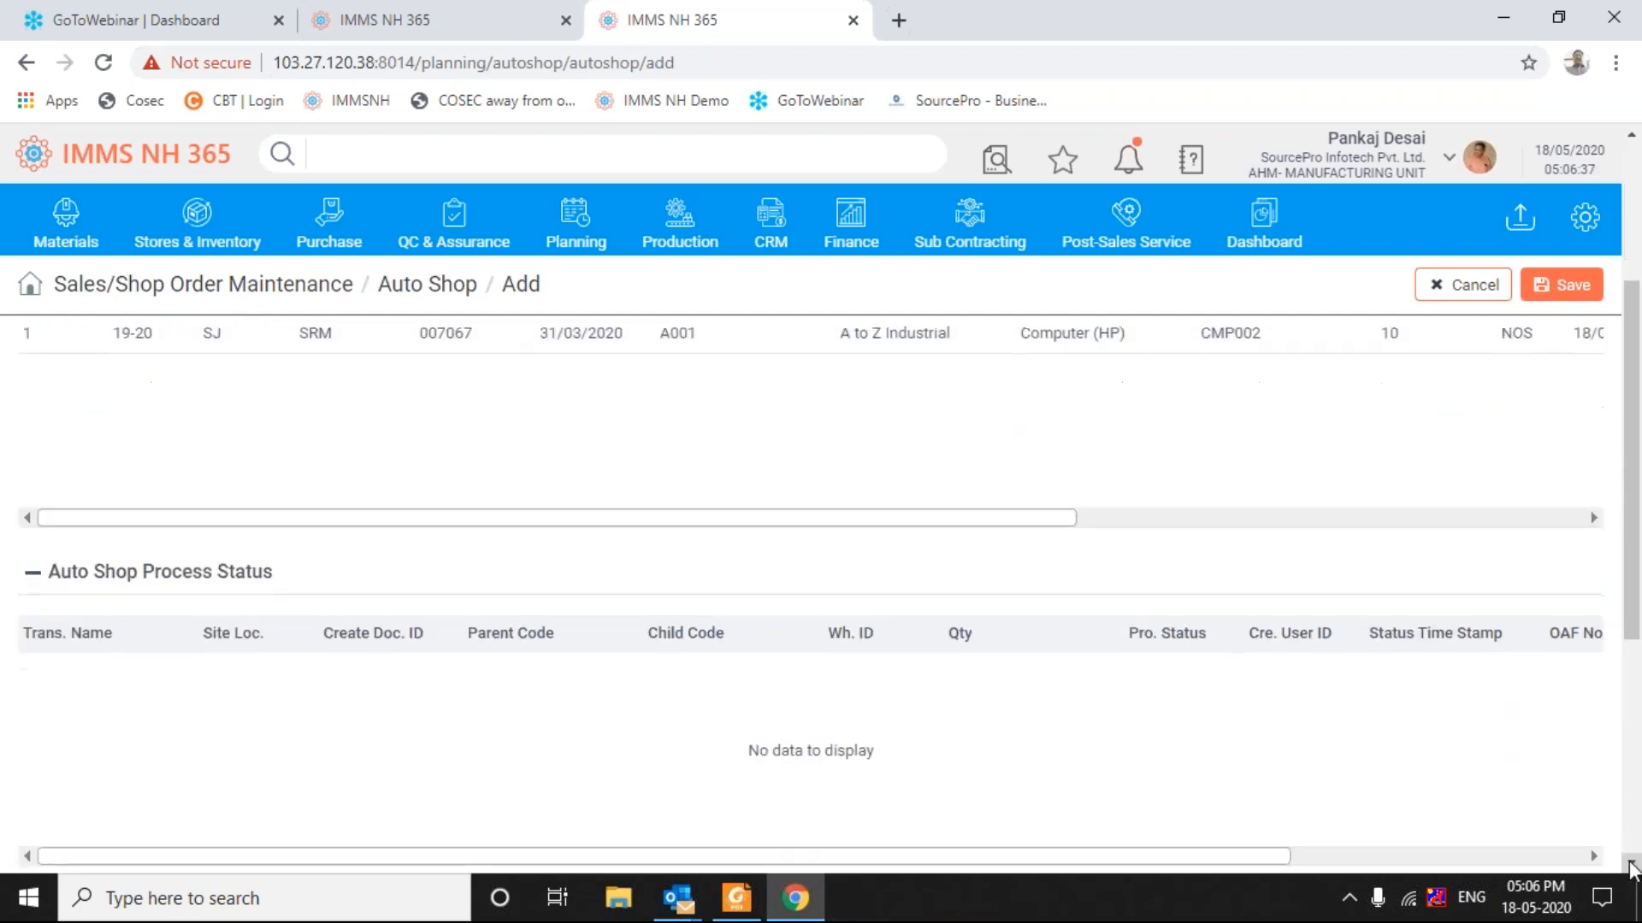
pyautogui.scroll(-1, 1631, 865)
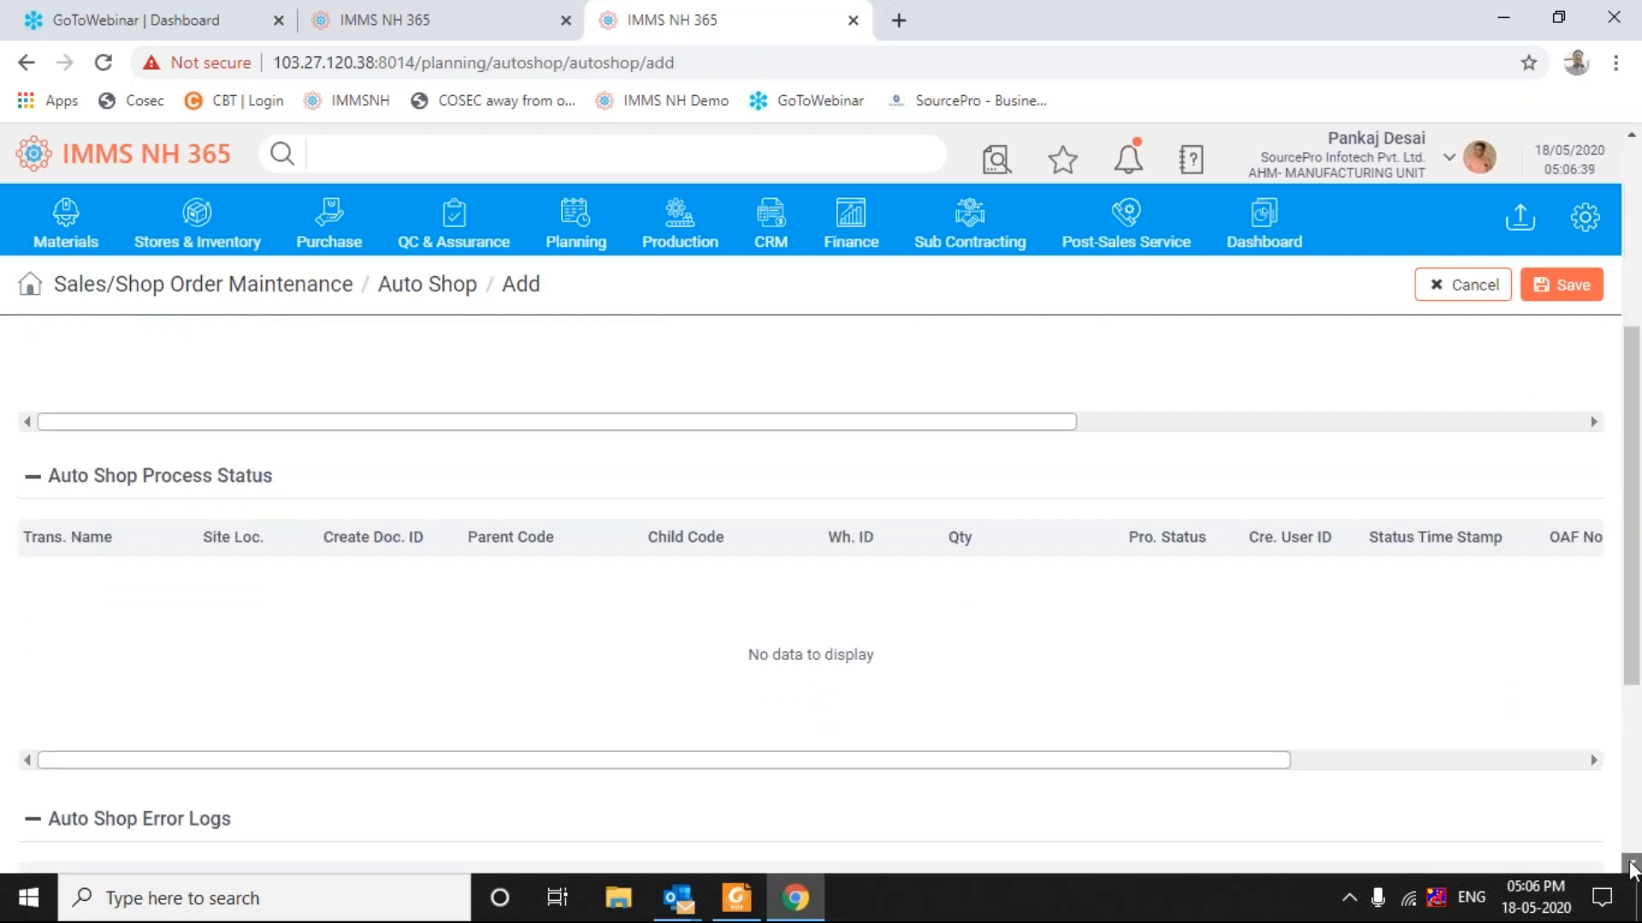
pyautogui.scroll(-3, 1631, 866)
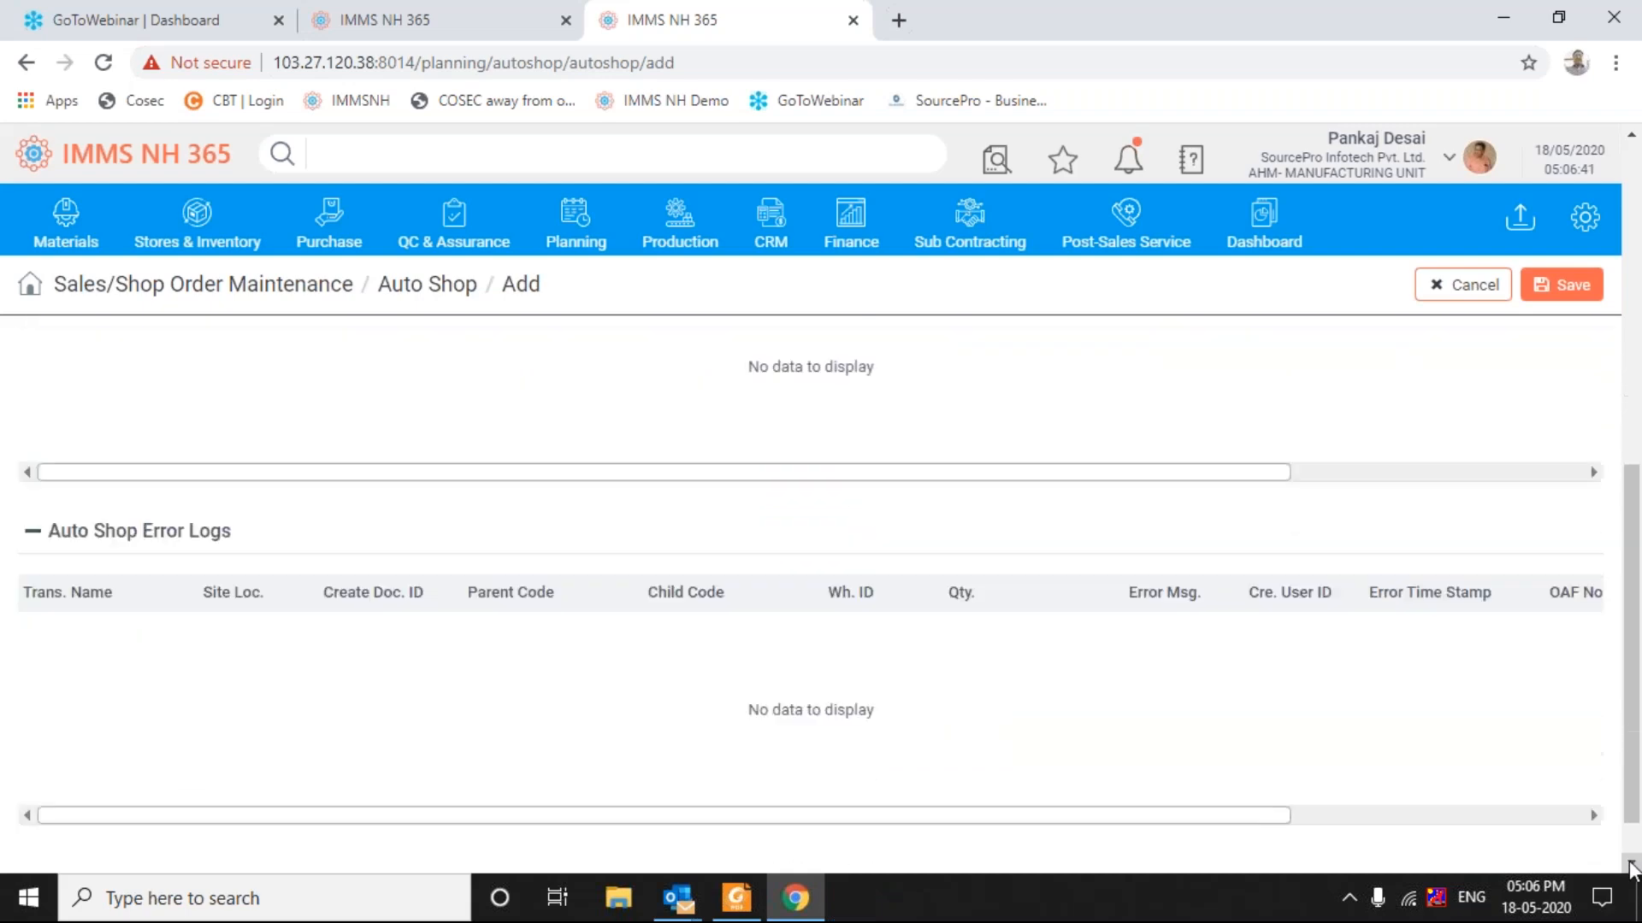
pyautogui.scroll(-1, 1631, 865)
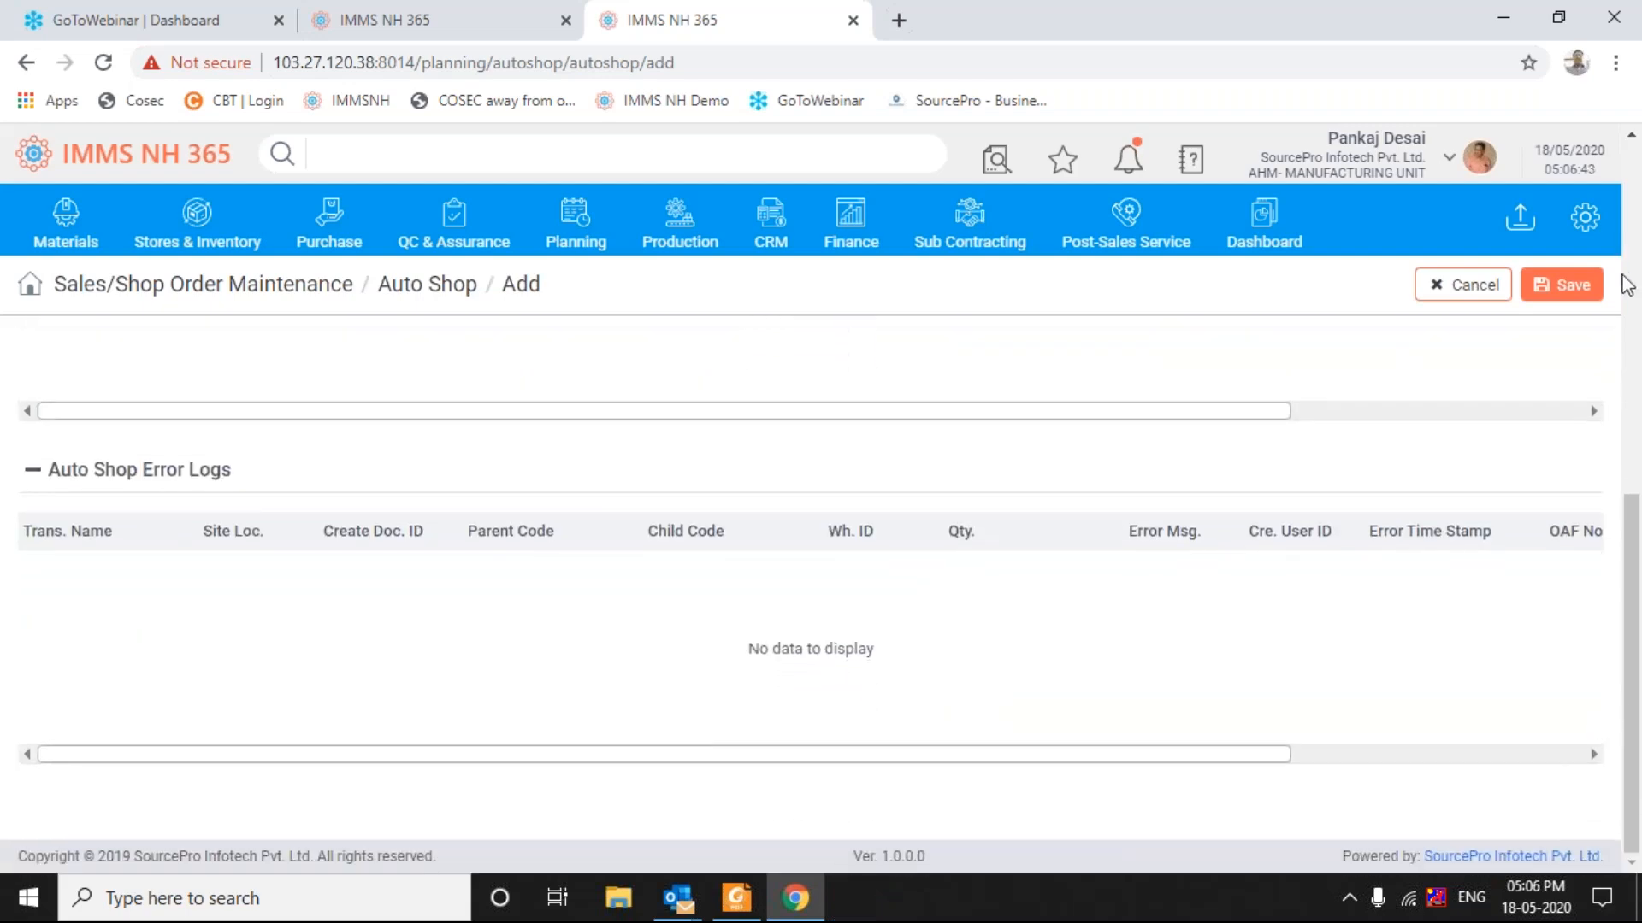
pyautogui.scroll(8, 1628, 288)
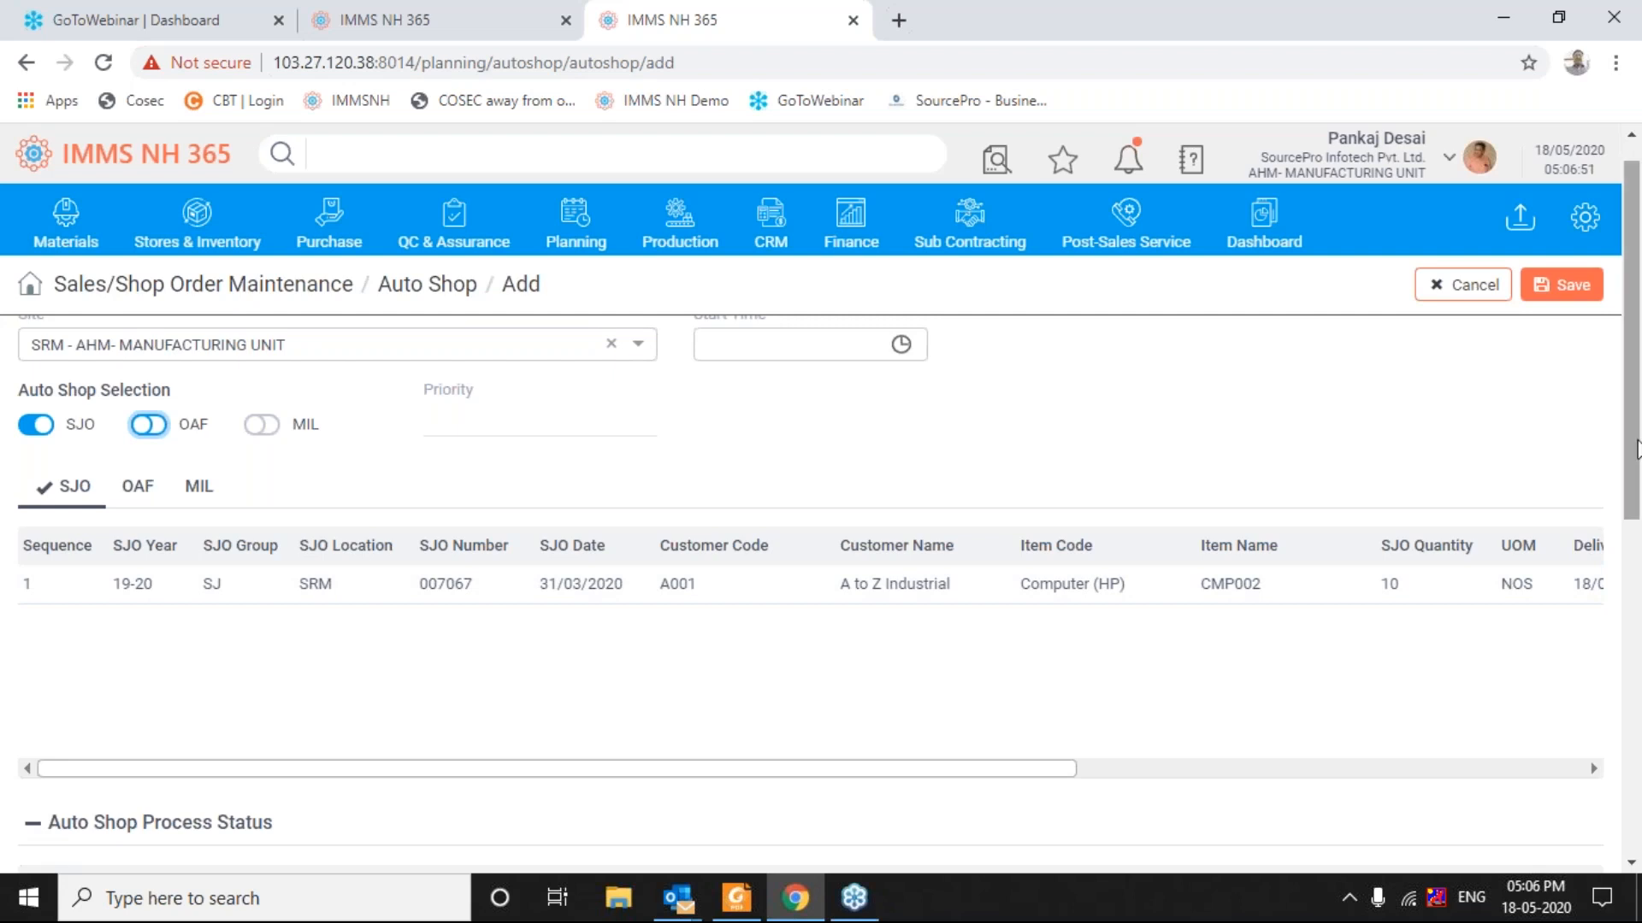
pyautogui.moveTo(1636, 451); pyautogui.dragTo(1639, 849)
pyautogui.scroll(8, 1583, 510)
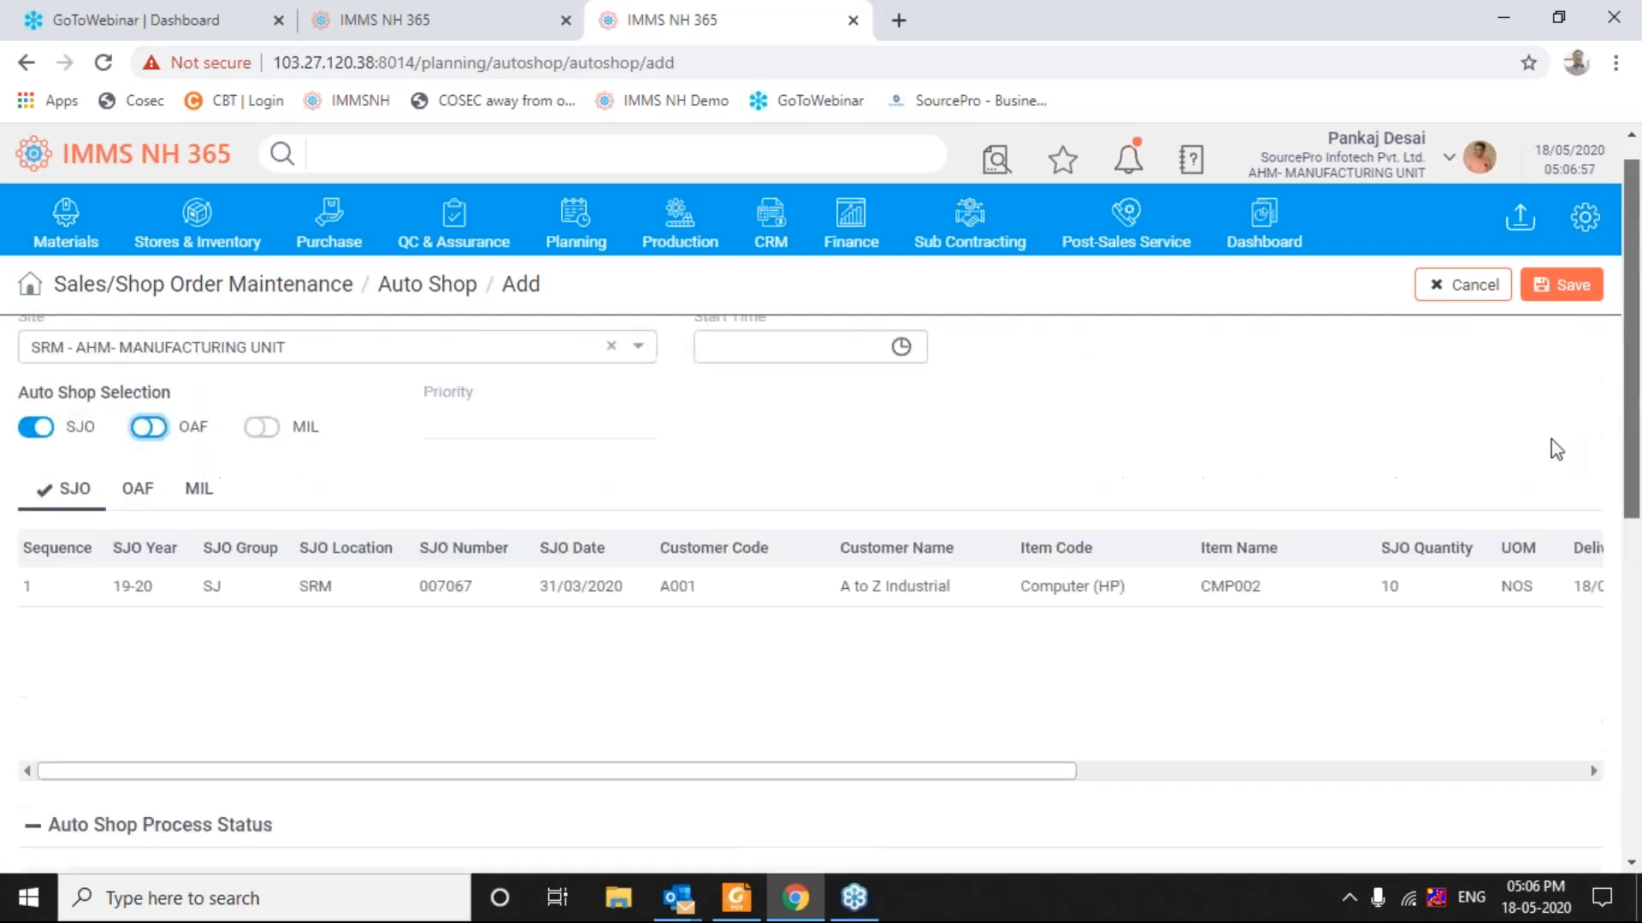
pyautogui.scroll(1, 1531, 410)
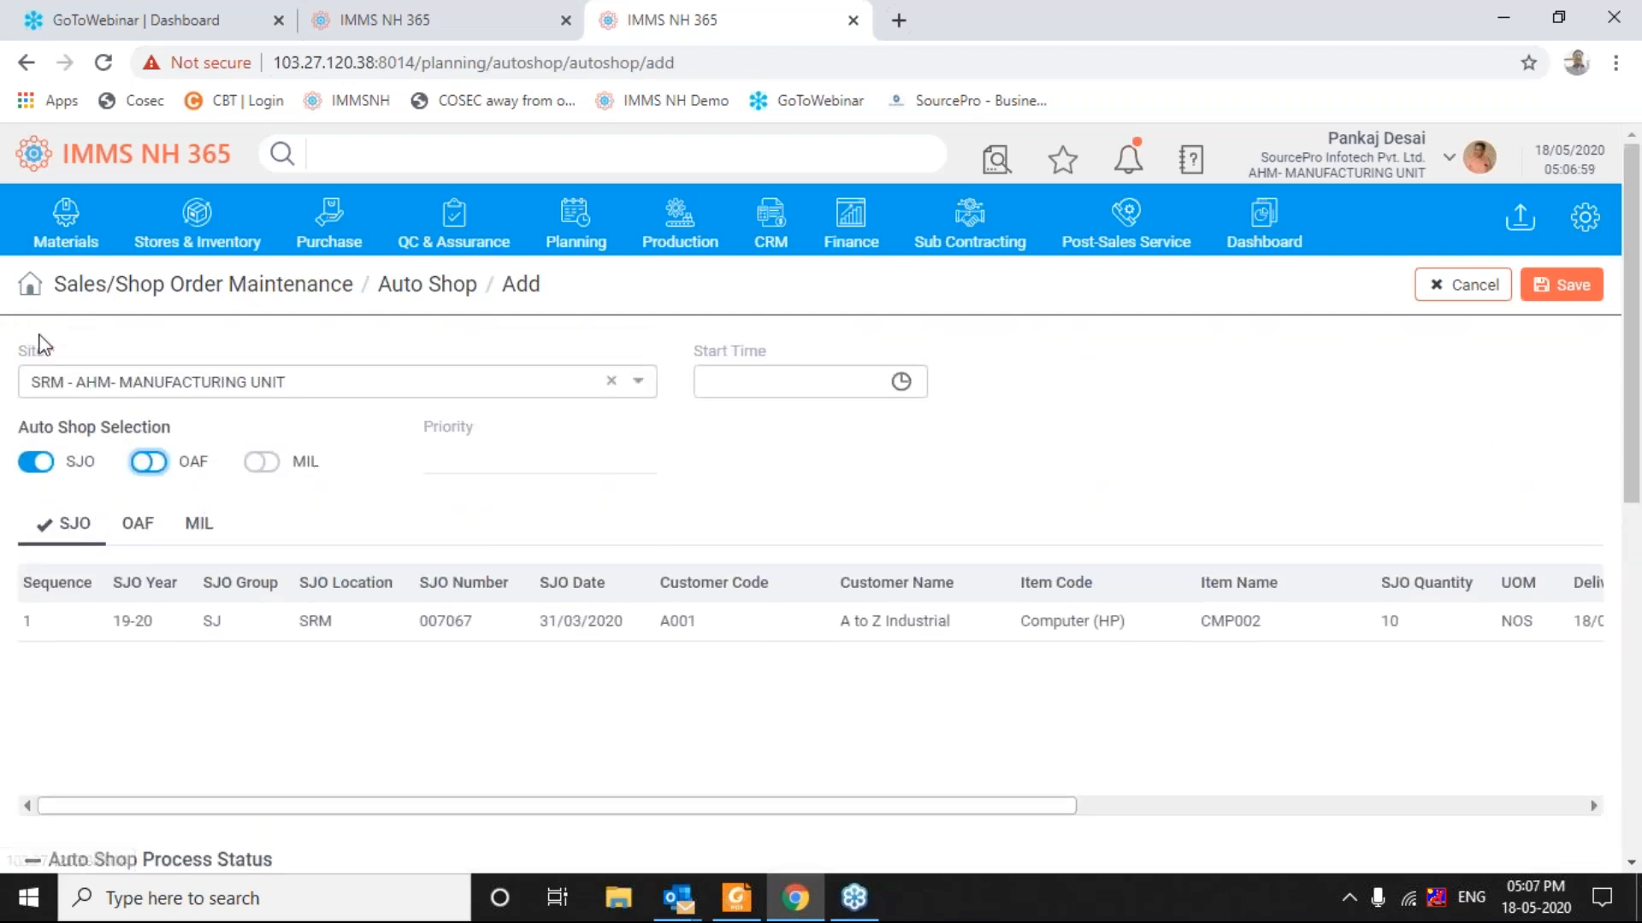
# Step: Turn the SJO selection off and on again, and check the page for the Auto Shop Option section
pyautogui.click(35, 463)
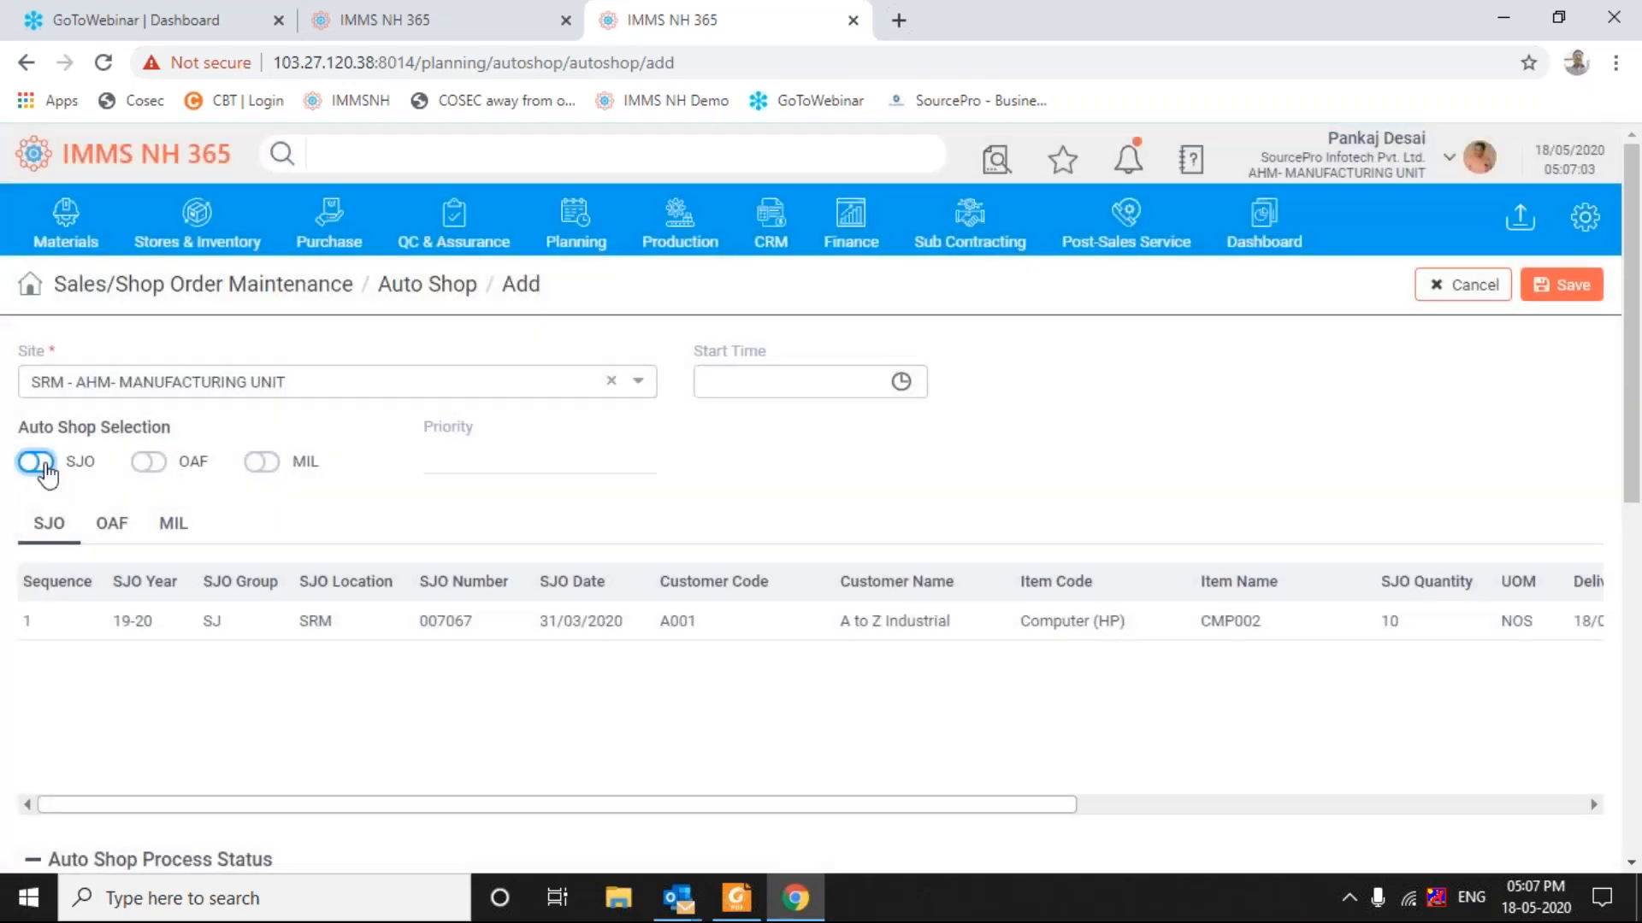
pyautogui.click(45, 469)
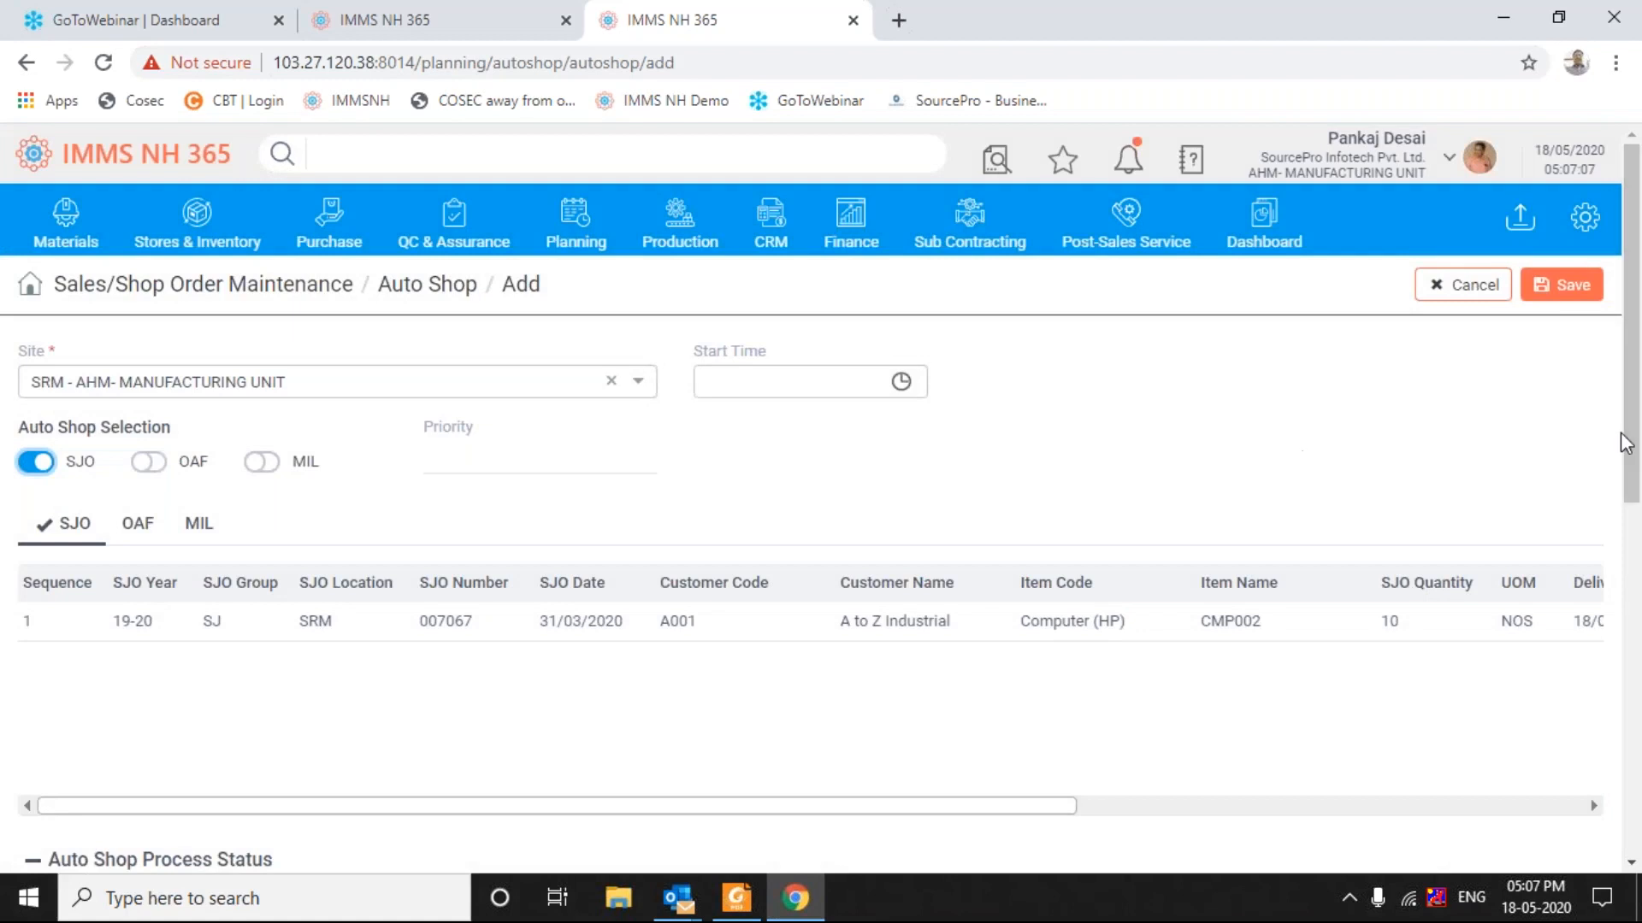
pyautogui.scroll(-2, 1633, 433)
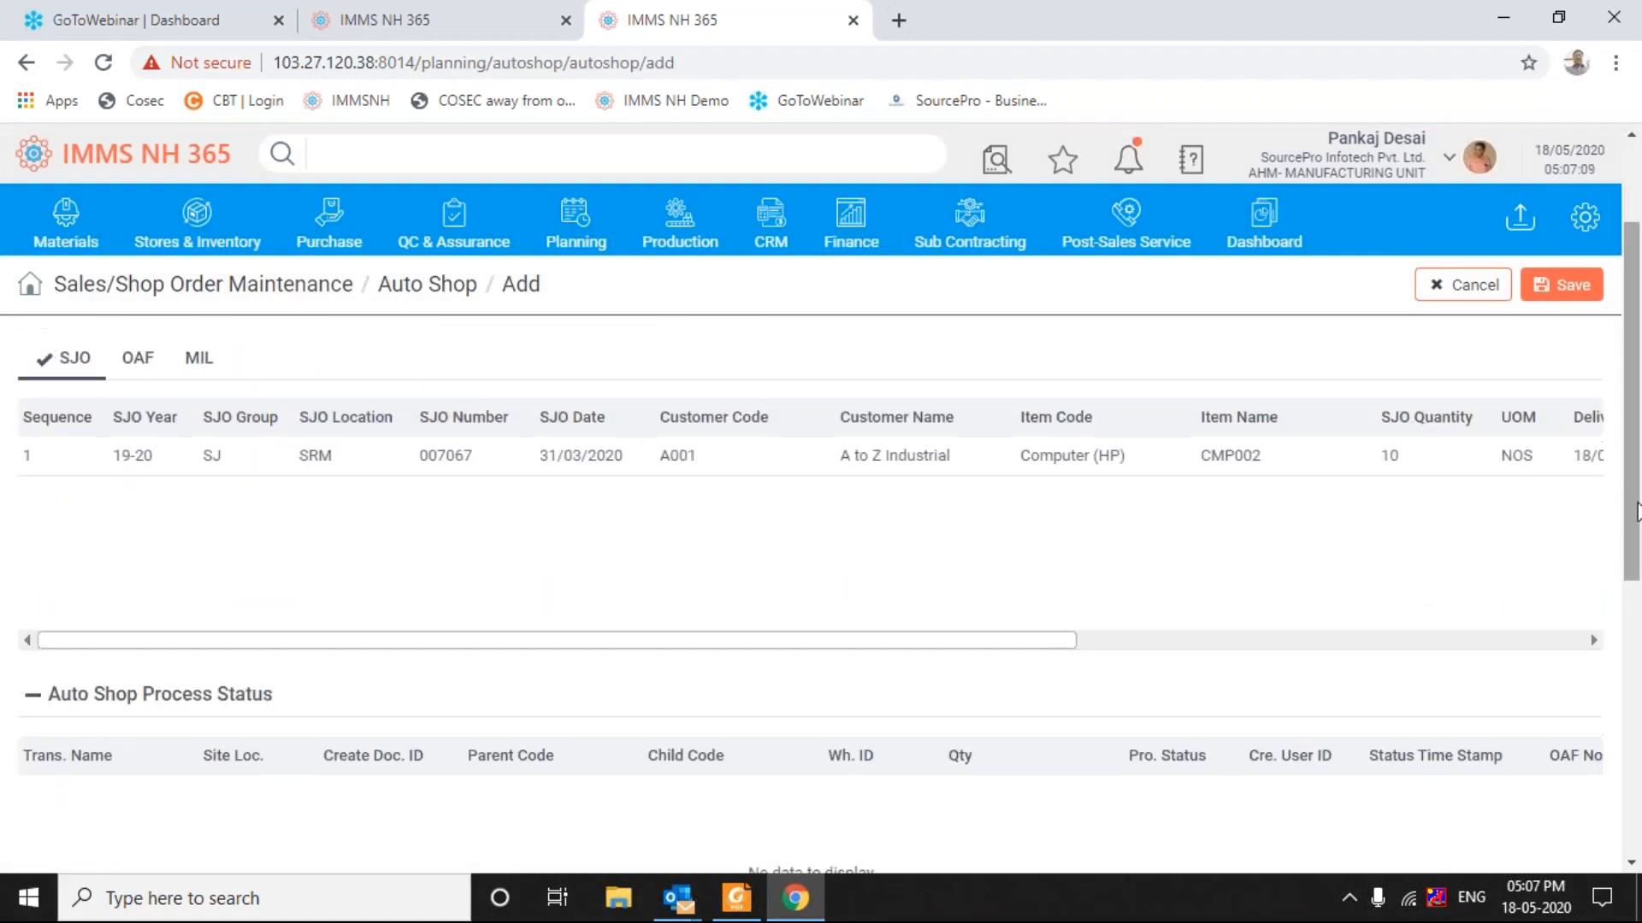
pyautogui.scroll(2, 1635, 451)
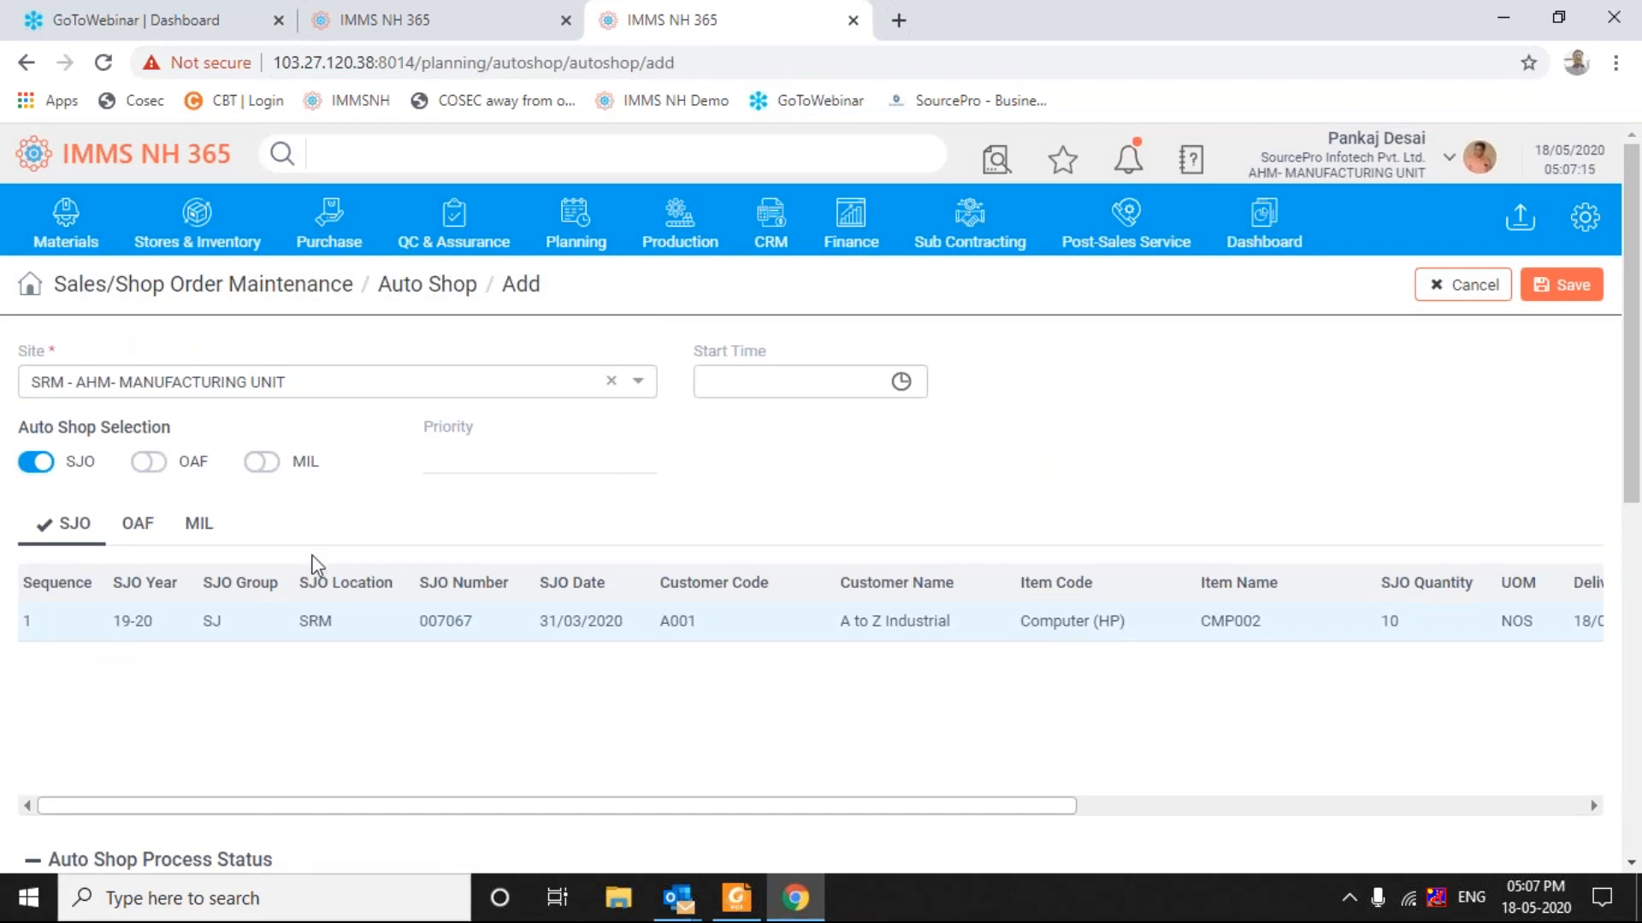
pyautogui.moveTo(1635, 447); pyautogui.dragTo(1636, 536)
pyautogui.scroll(3, 1628, 513)
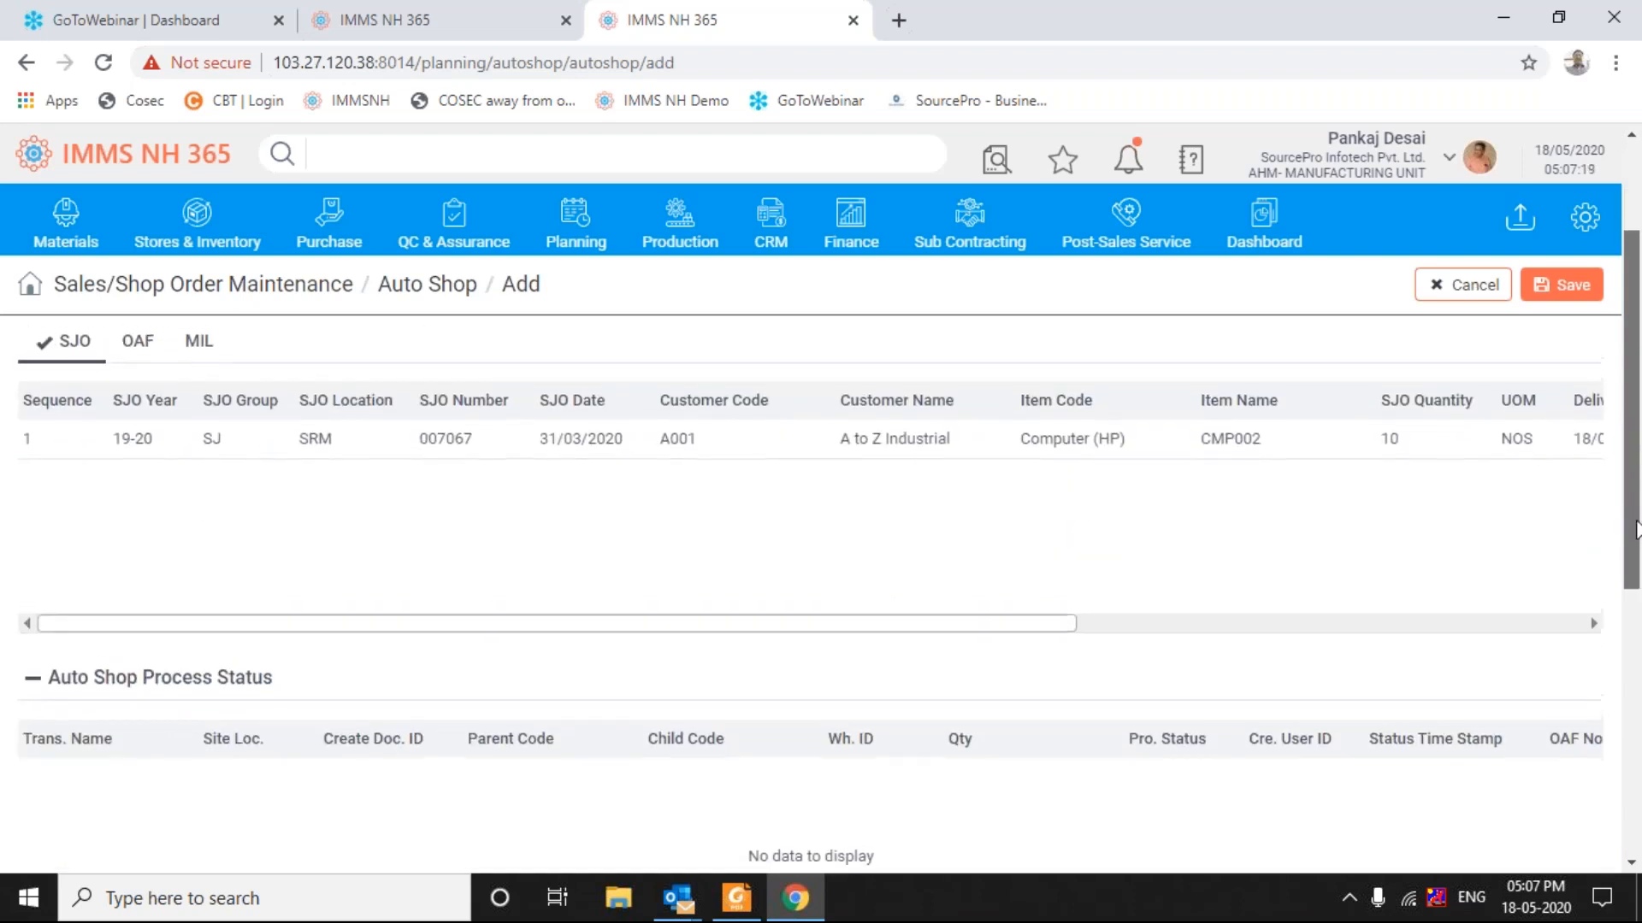
# Step: Review the SJO list and the Auto Shop Option settings on the Auto Shop page
pyautogui.click(1477, 290)
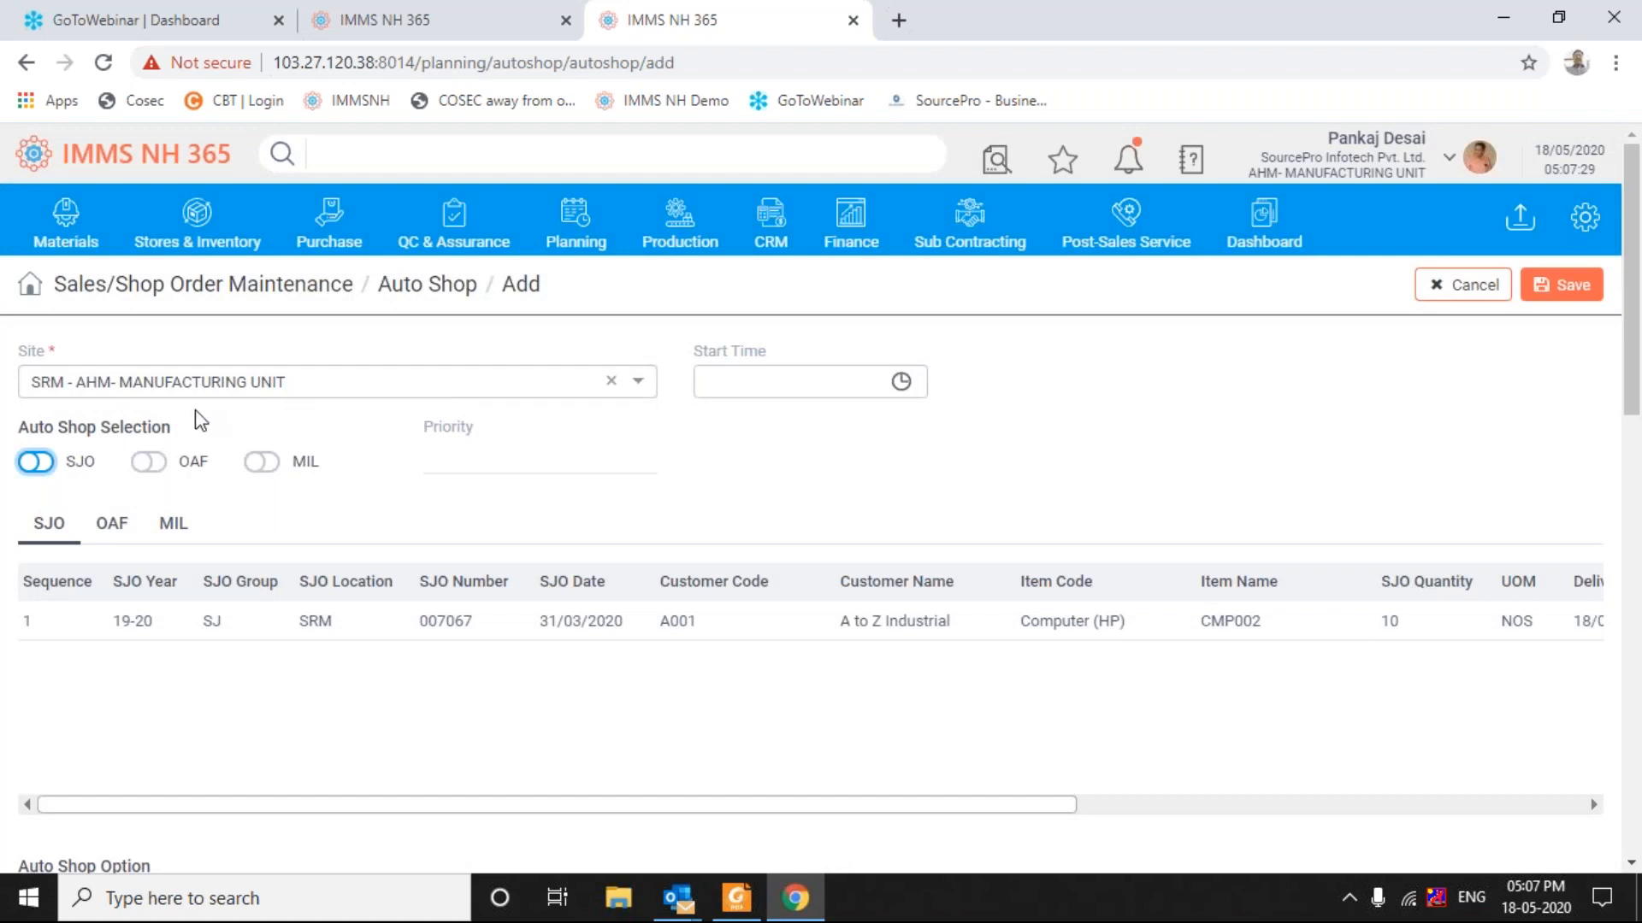
pyautogui.click(181, 622)
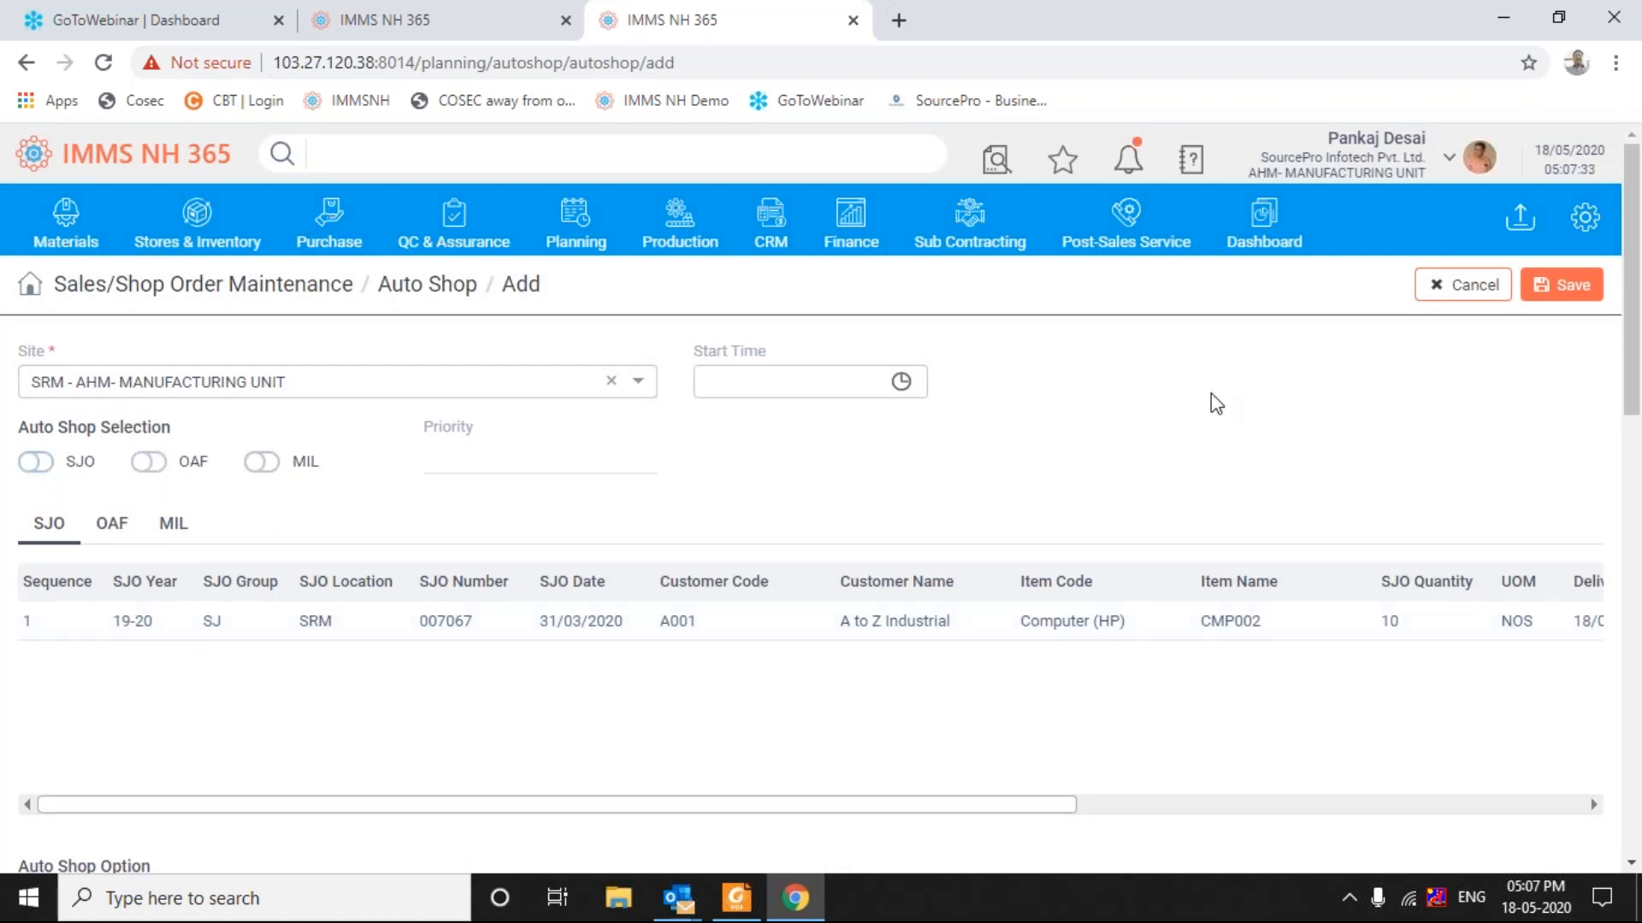
pyautogui.moveTo(1635, 378); pyautogui.dragTo(1635, 493)
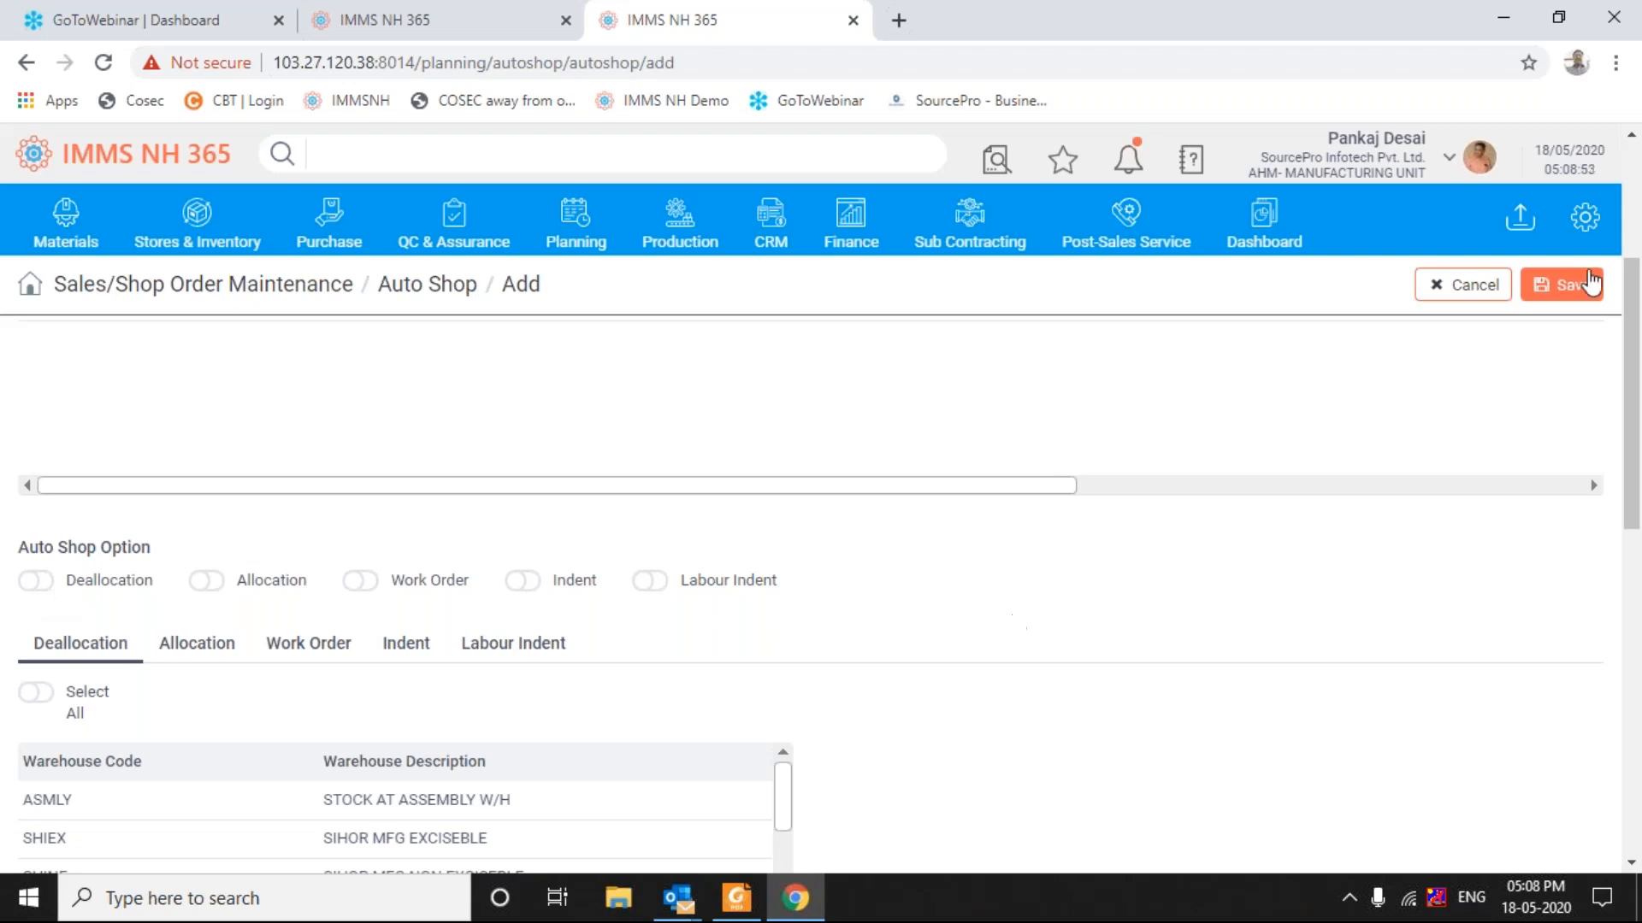
pyautogui.moveTo(1633, 287); pyautogui.dragTo(1631, 261)
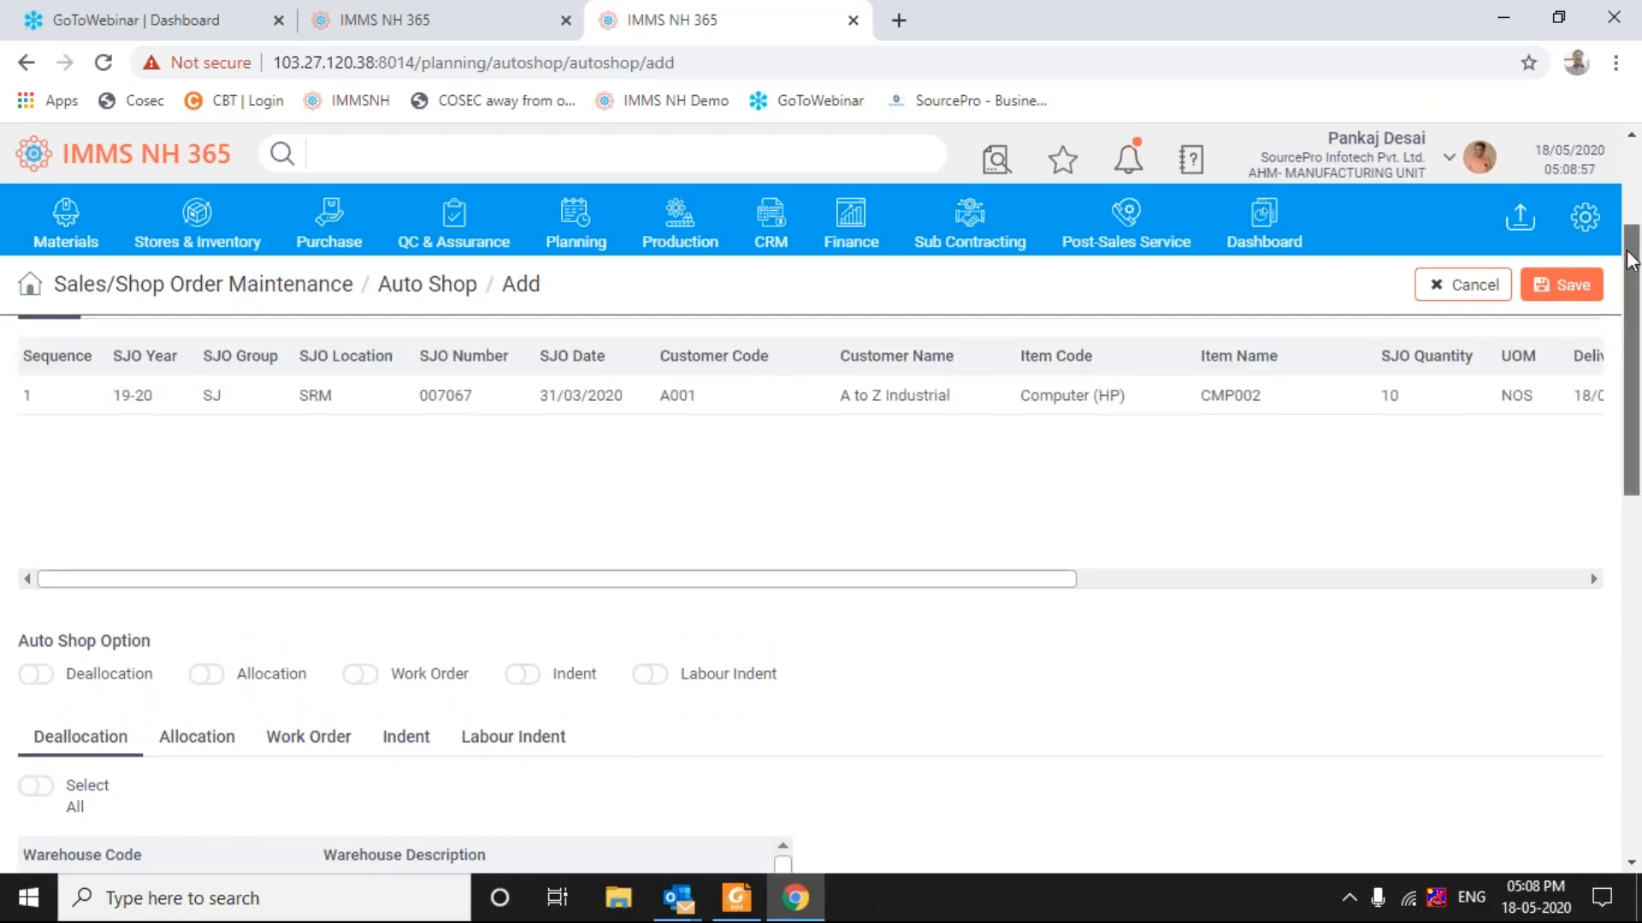
pyautogui.moveTo(1632, 261); pyautogui.dragTo(1630, 241)
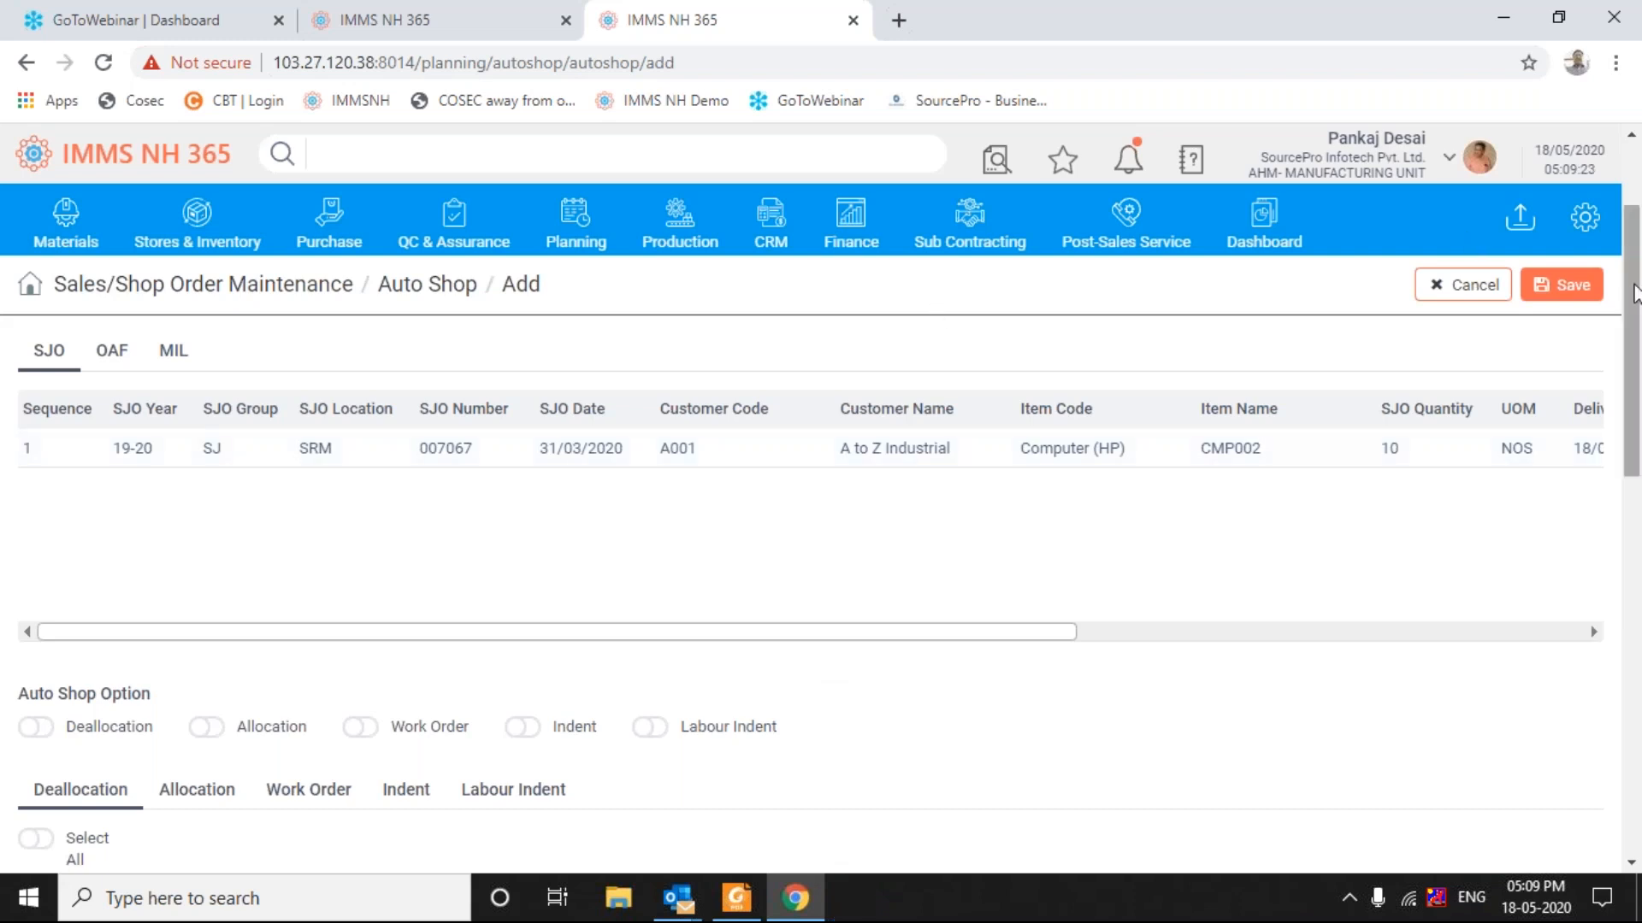
pyautogui.scroll(2, 1633, 297)
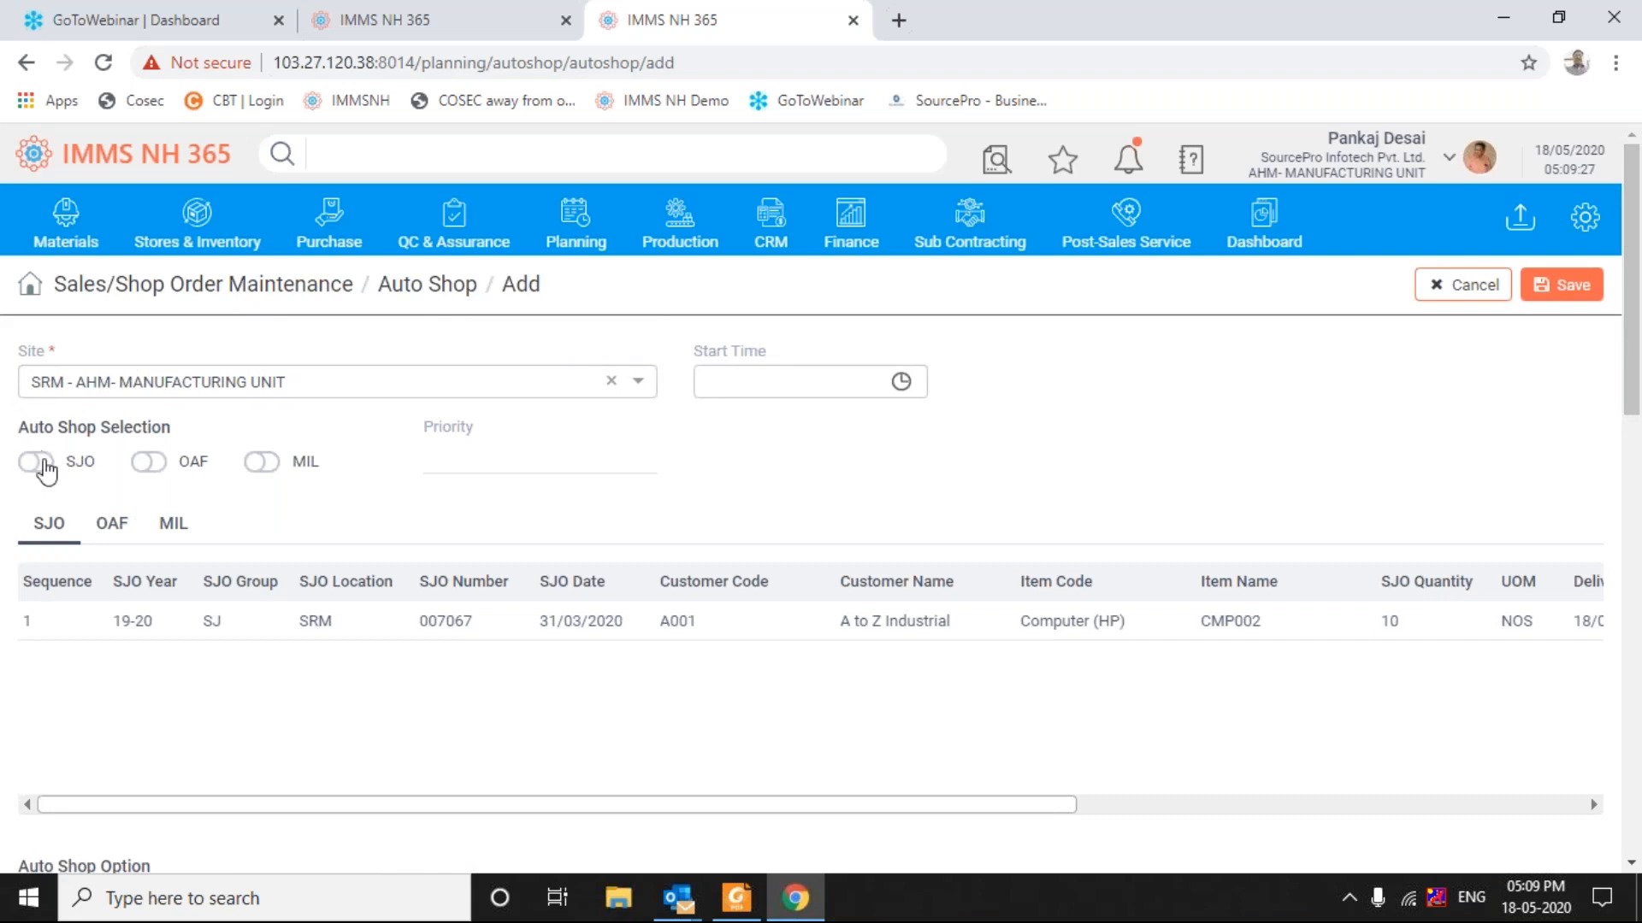
# Step: Enable SJO under Auto Shop Selection, and switch the Deallocation option on and off again
pyautogui.click(36, 462)
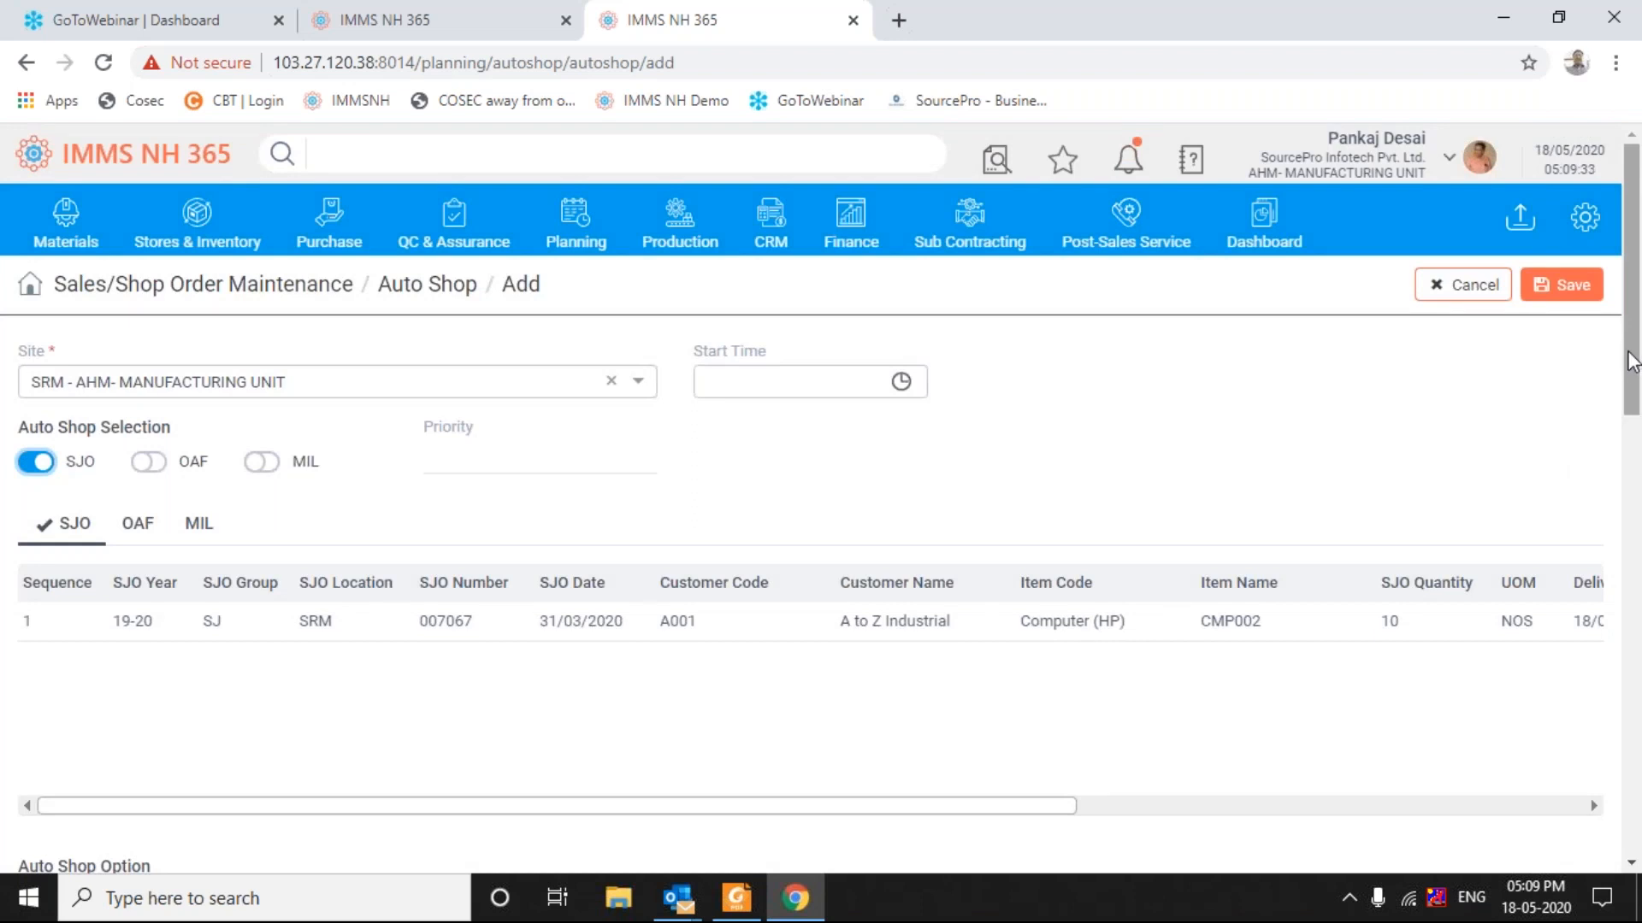
pyautogui.moveTo(1631, 359); pyautogui.dragTo(1636, 485)
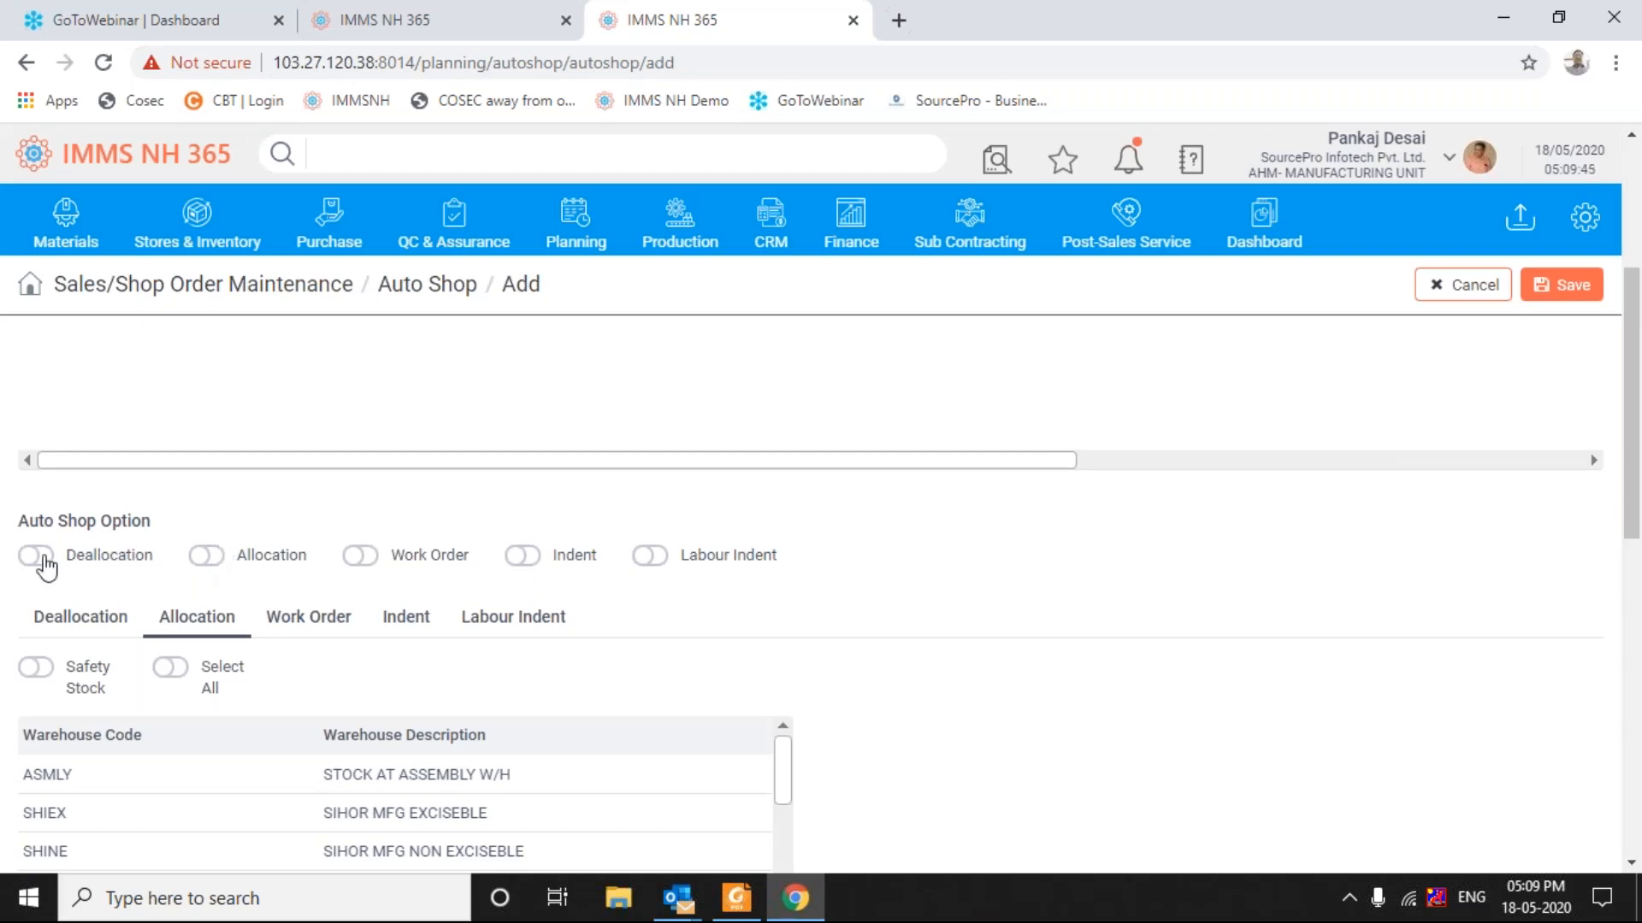
pyautogui.click(38, 556)
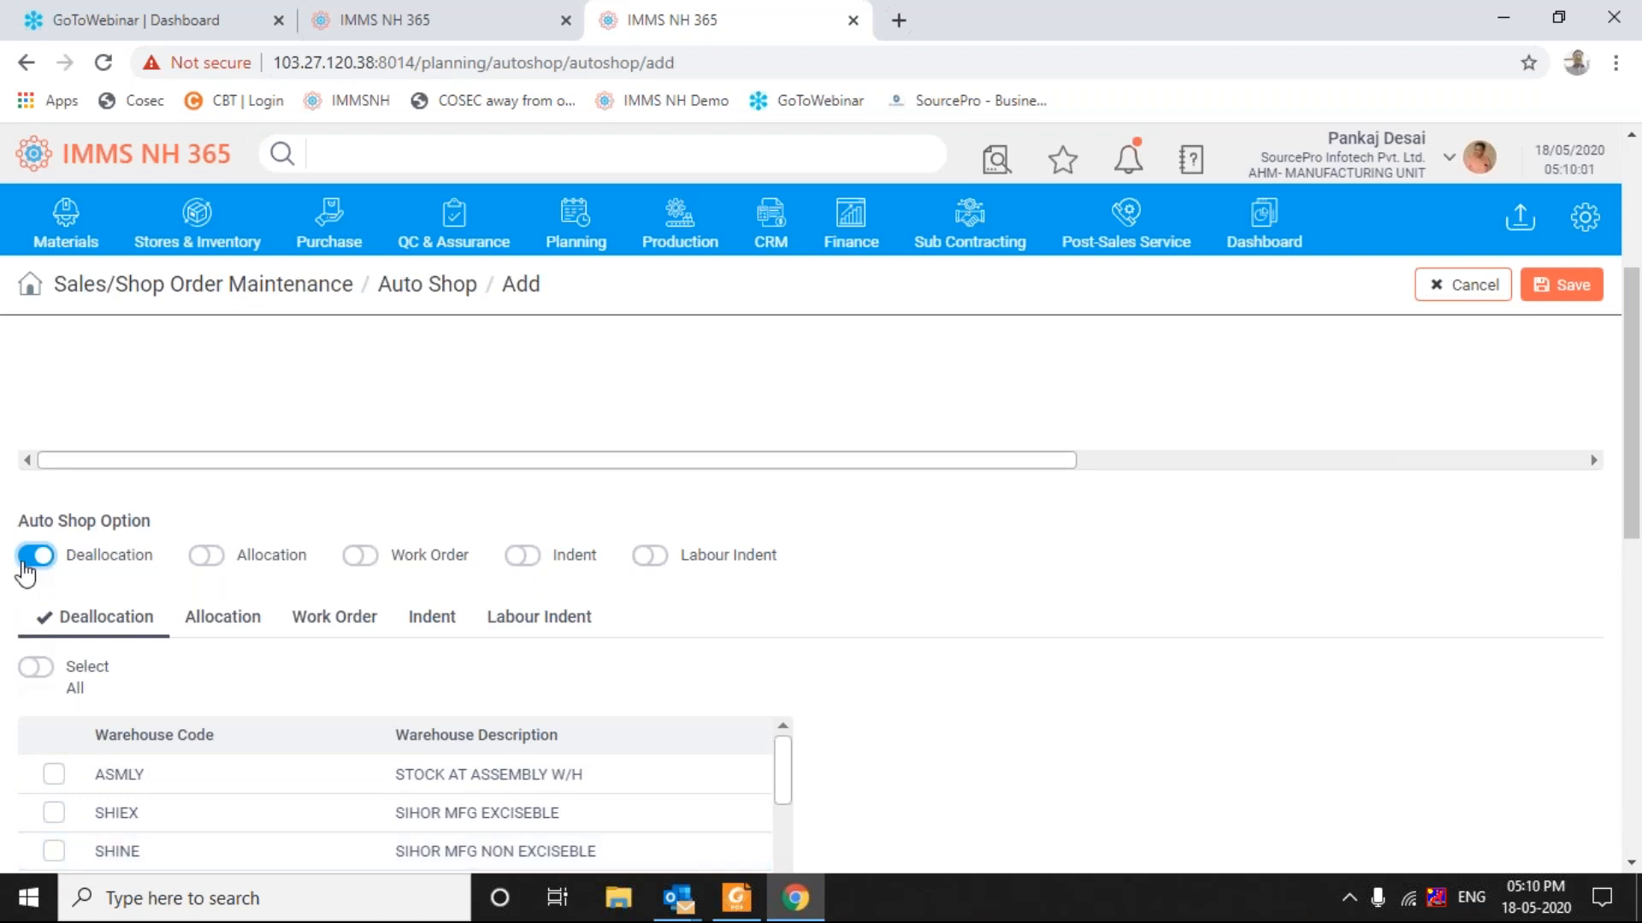
pyautogui.click(25, 562)
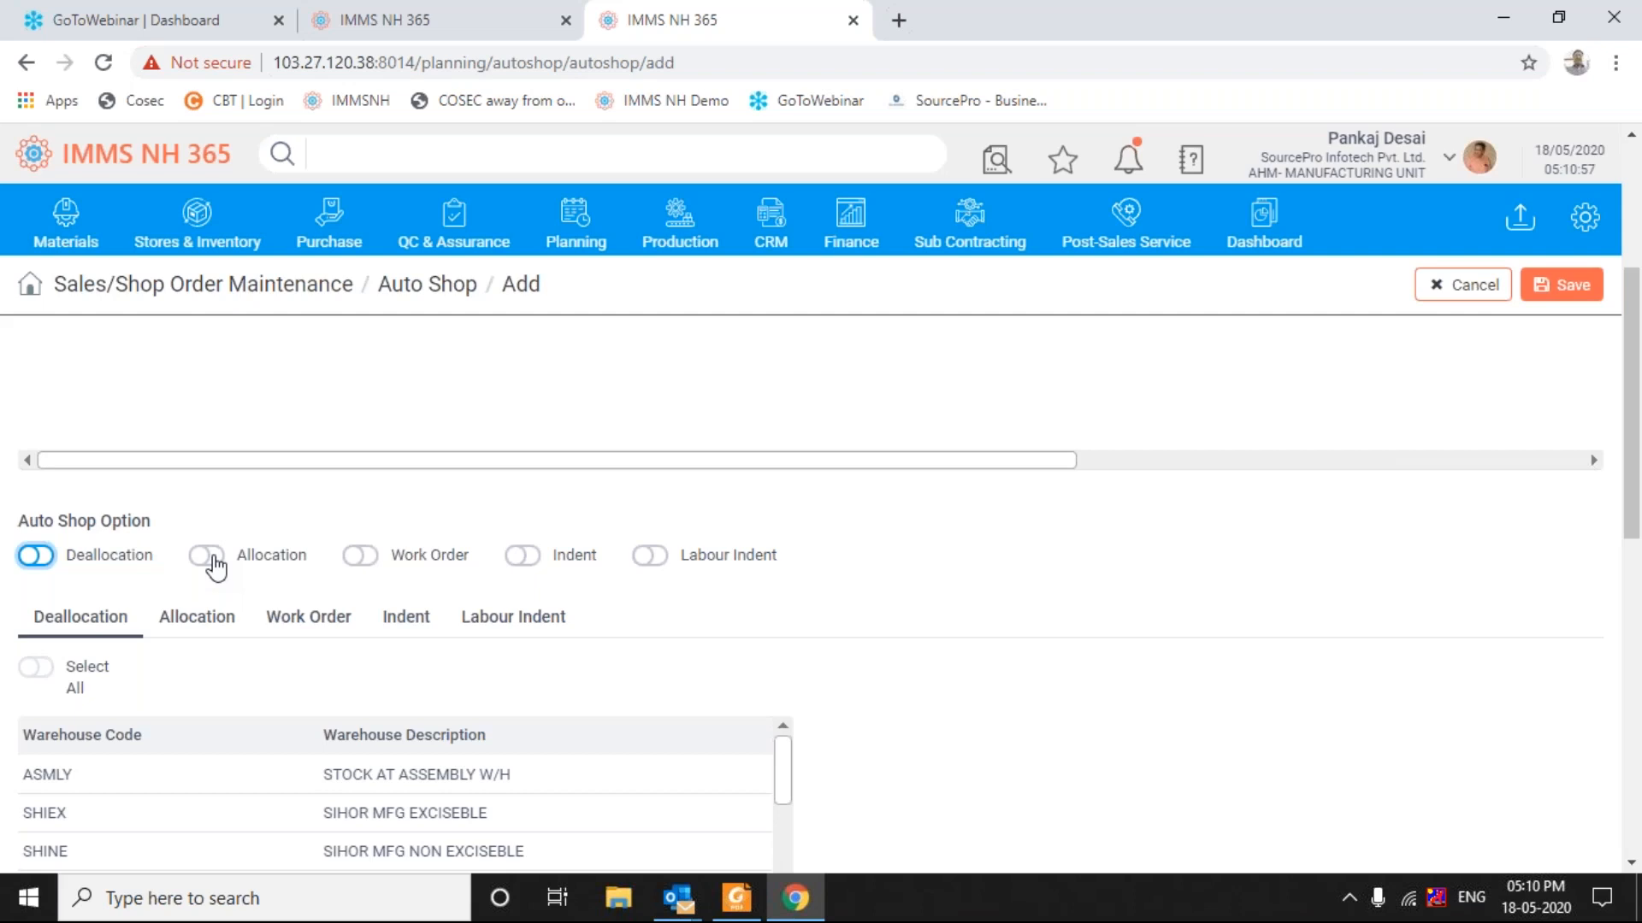
# Step: Enable the Allocation option and select all warehouses for it
pyautogui.click(214, 557)
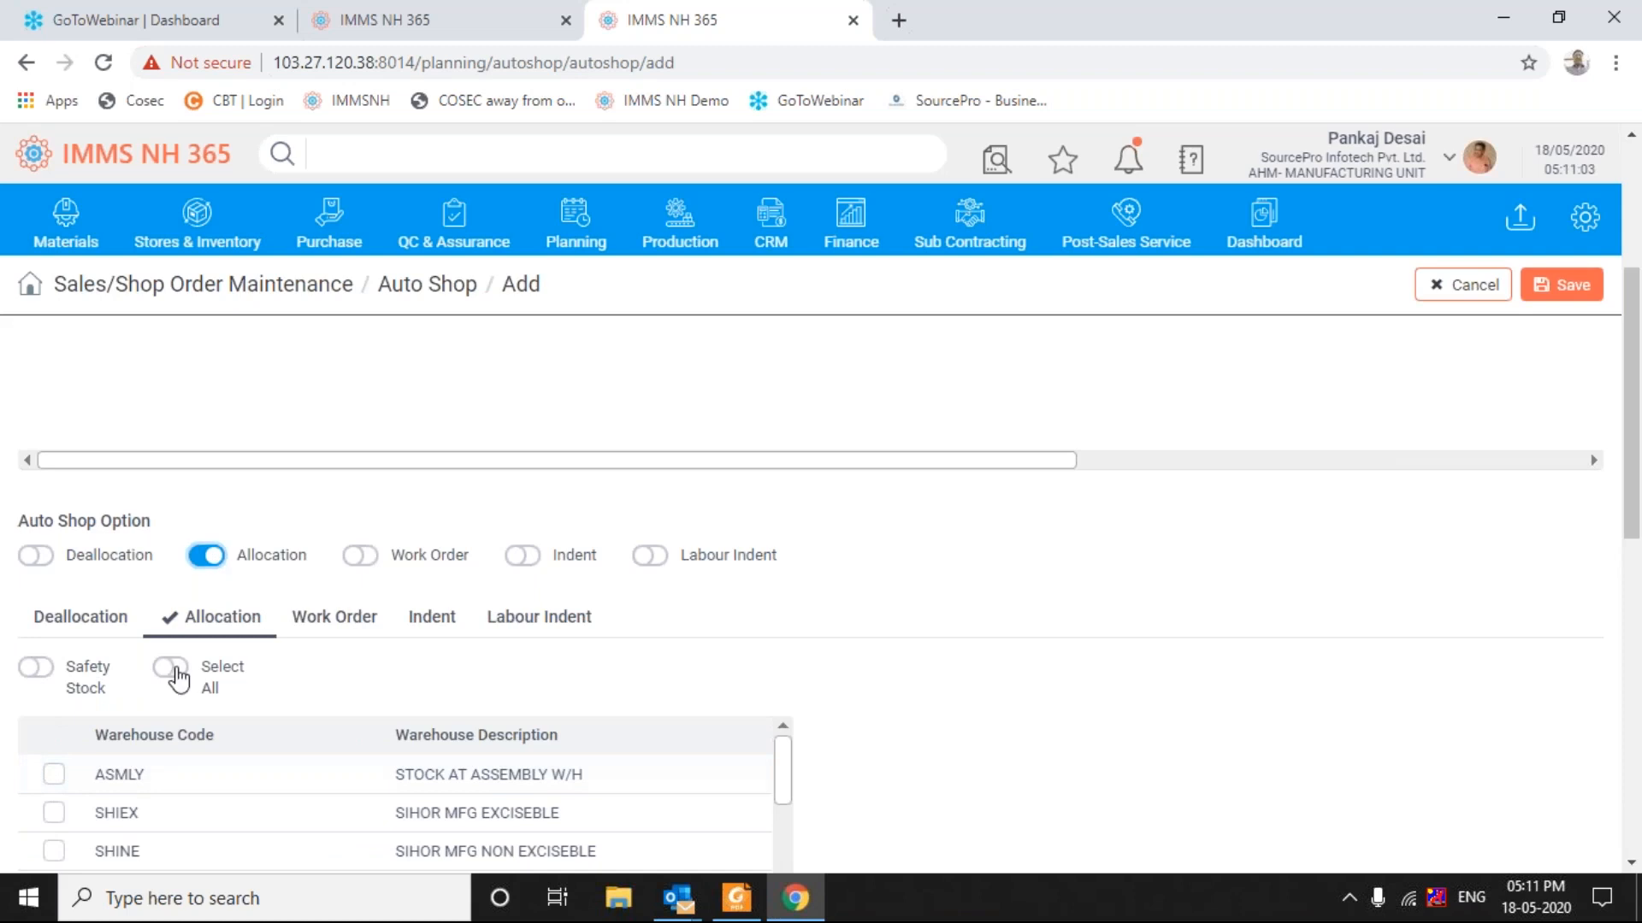
pyautogui.click(176, 672)
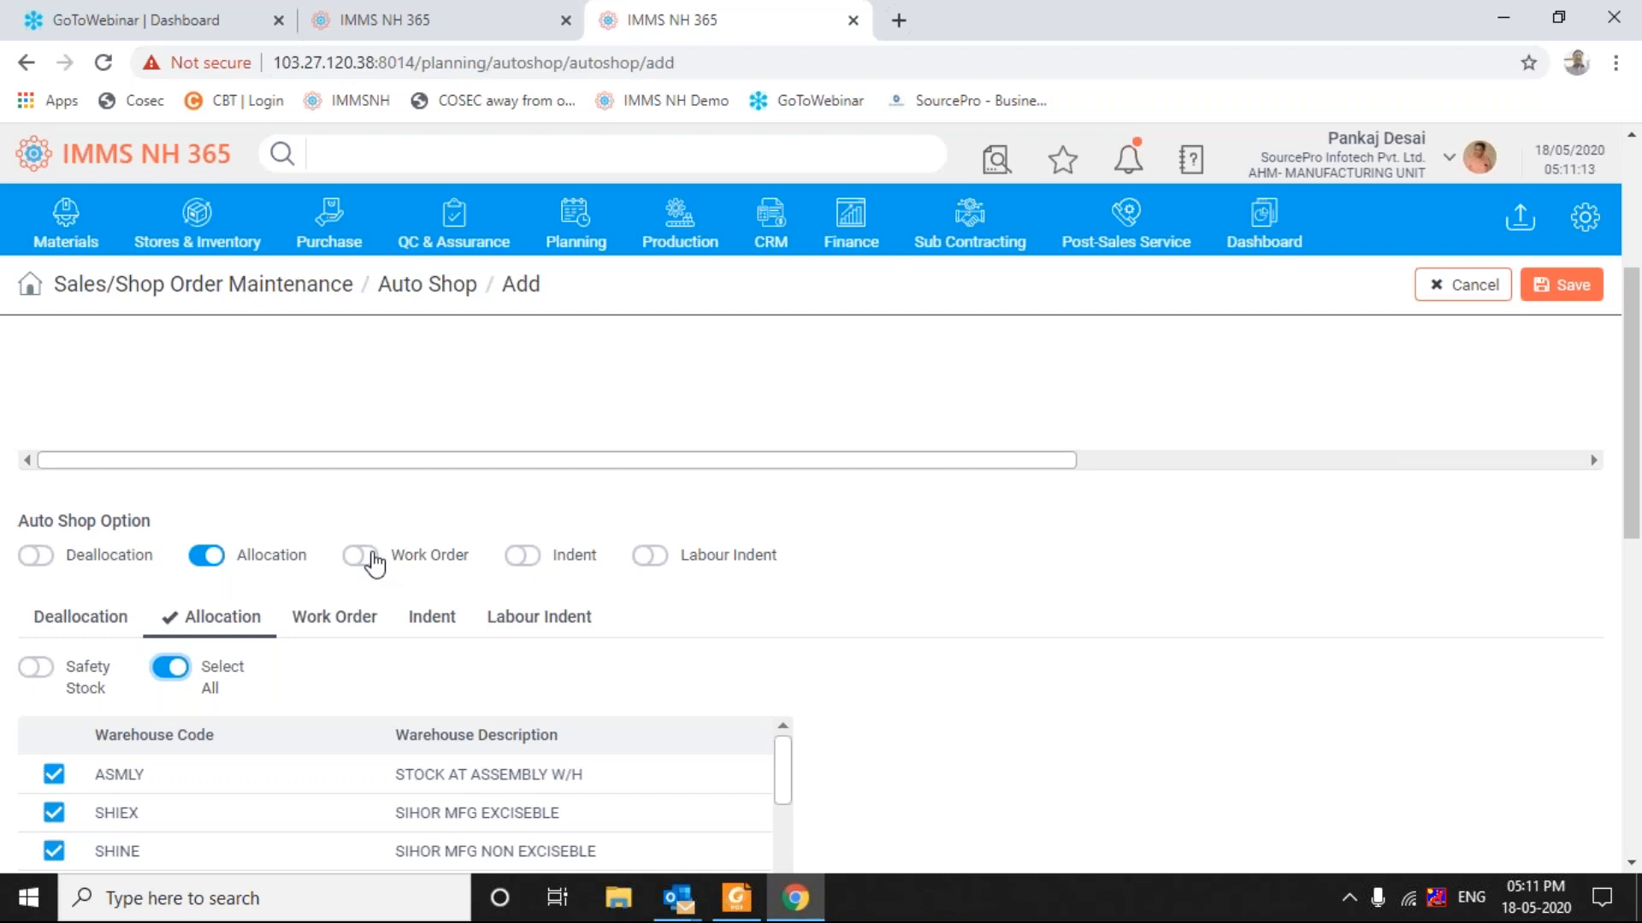
# Step: Enable the Work Order option with WO Group WO, a planner's name as WO Planner and WO Date 31/03/2020
pyautogui.click(366, 560)
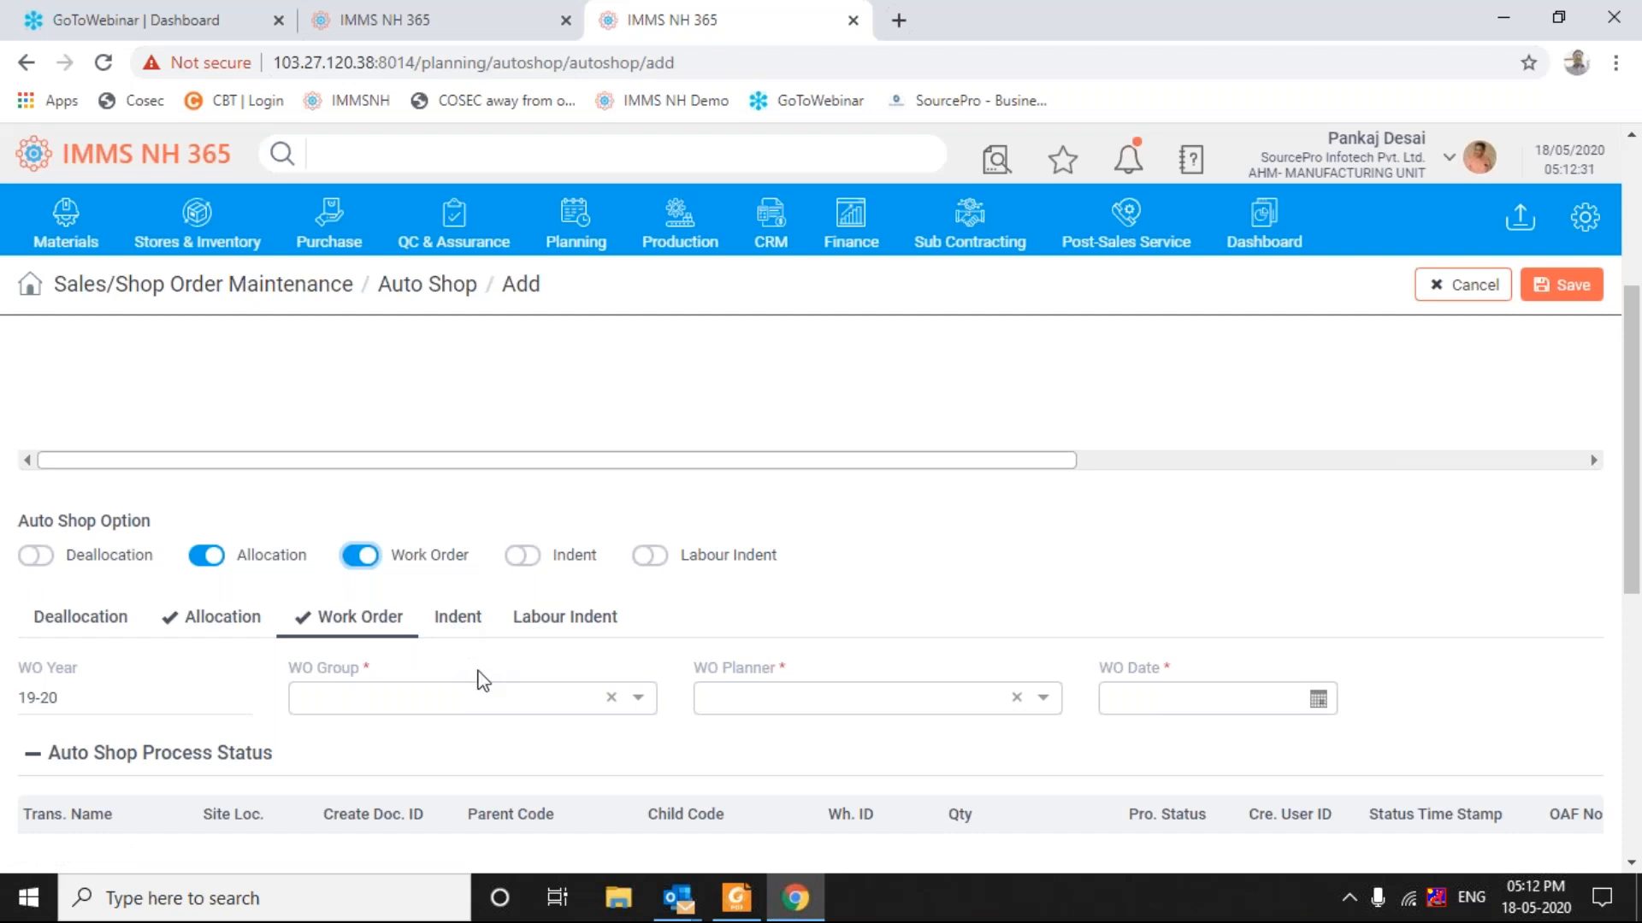
pyautogui.click(637, 699)
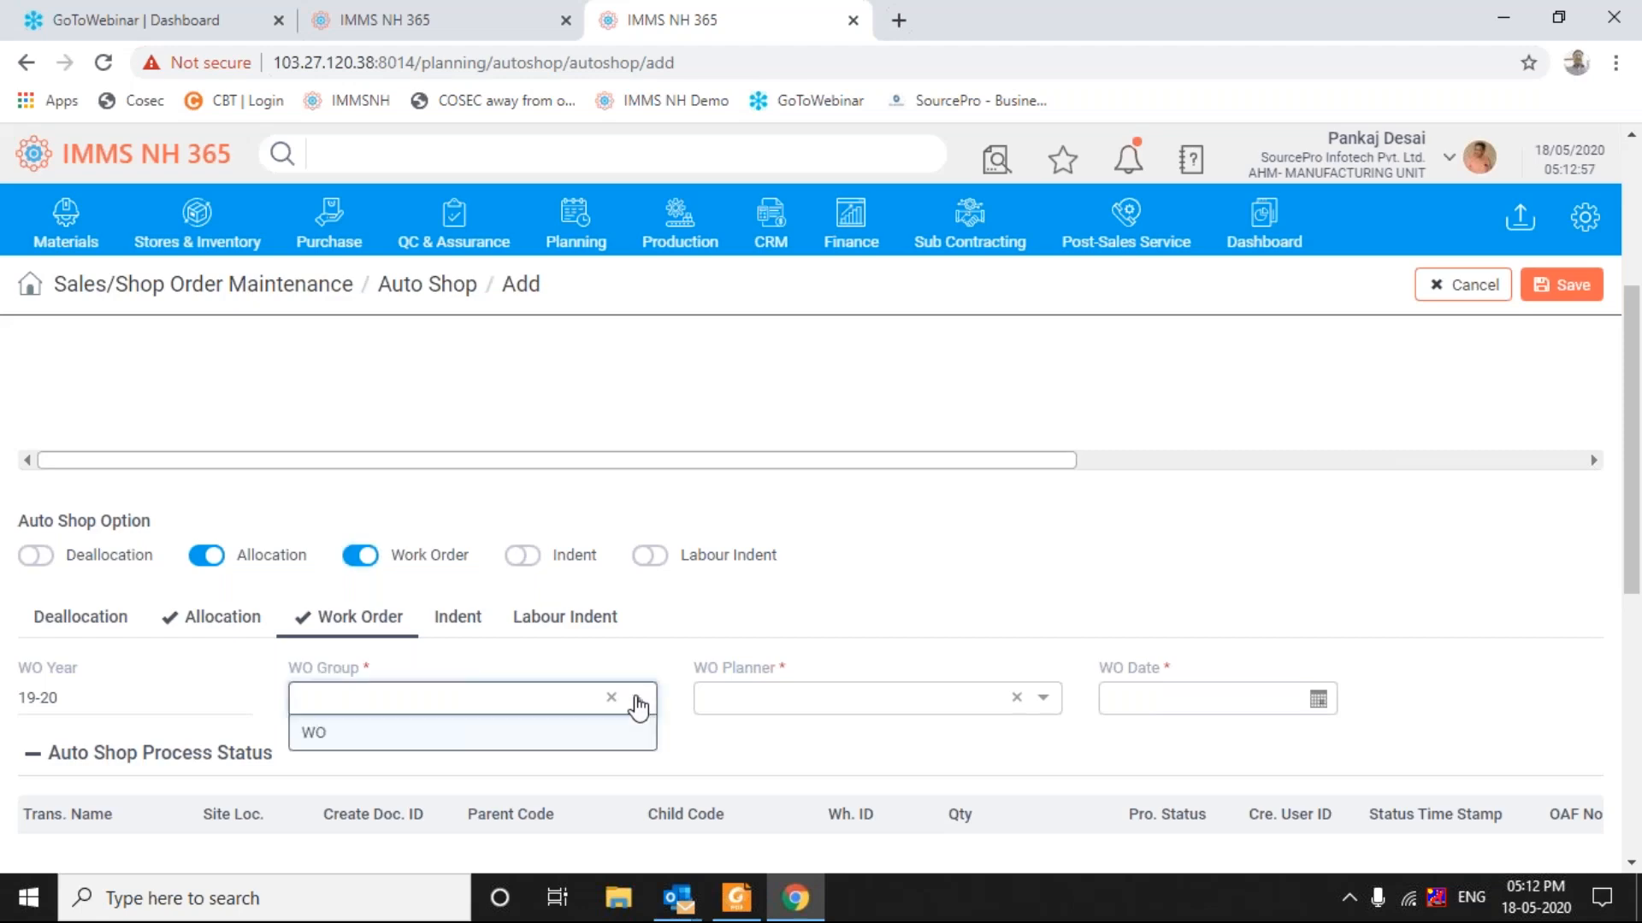
pyautogui.click(404, 744)
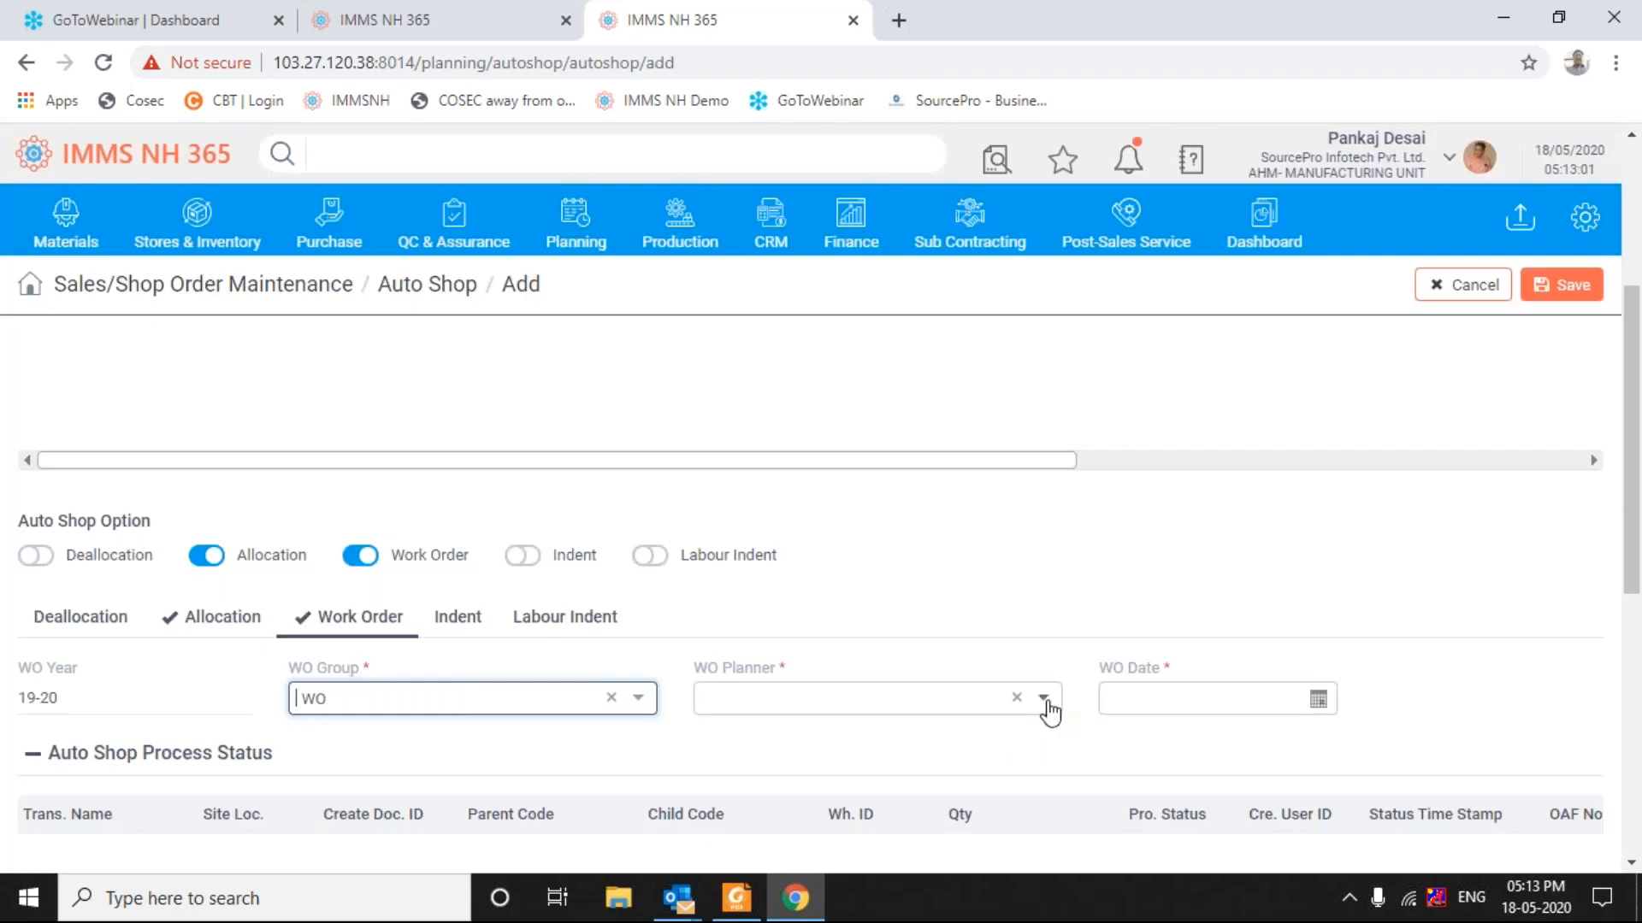
pyautogui.click(1045, 699)
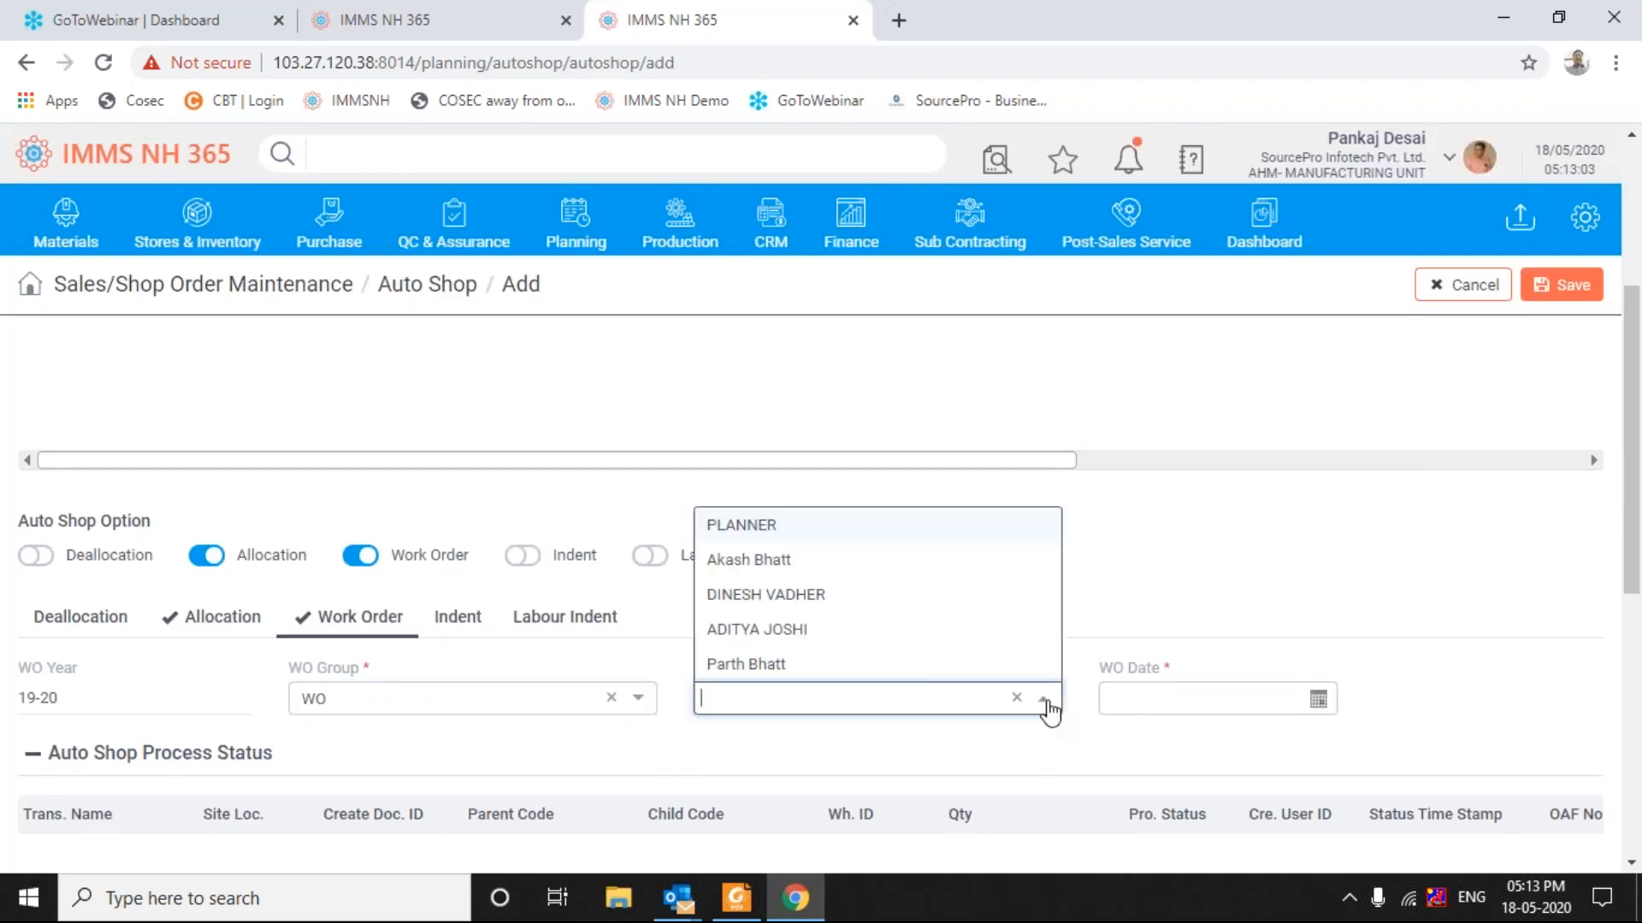
pyautogui.click(774, 631)
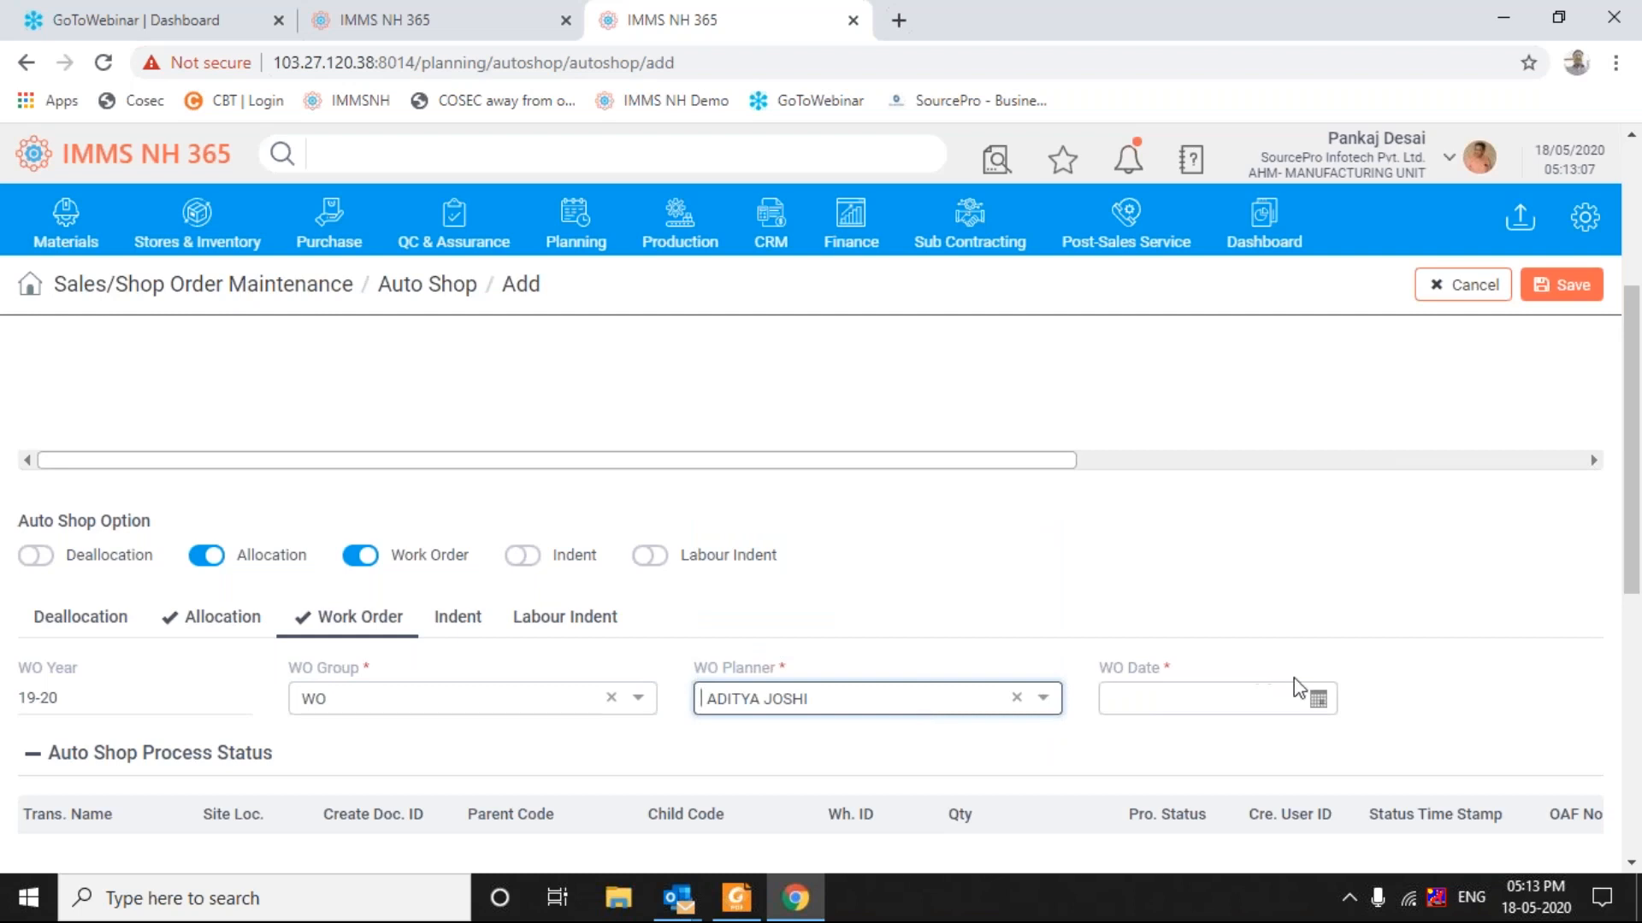
pyautogui.click(1318, 701)
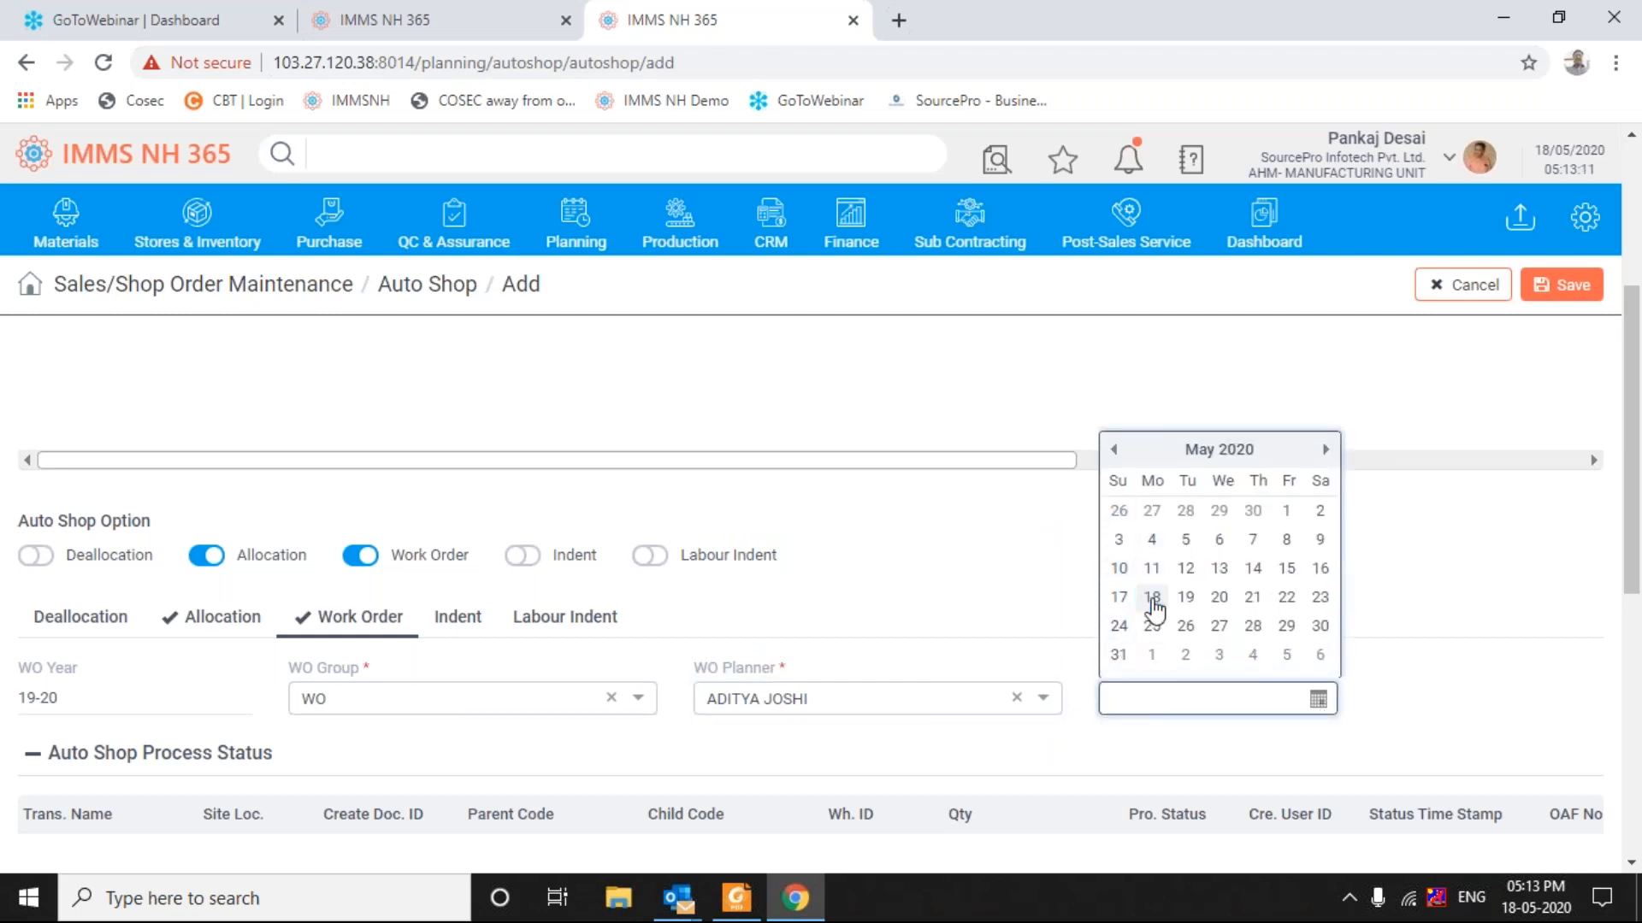
pyautogui.click(1114, 449)
pyautogui.click(1114, 449)
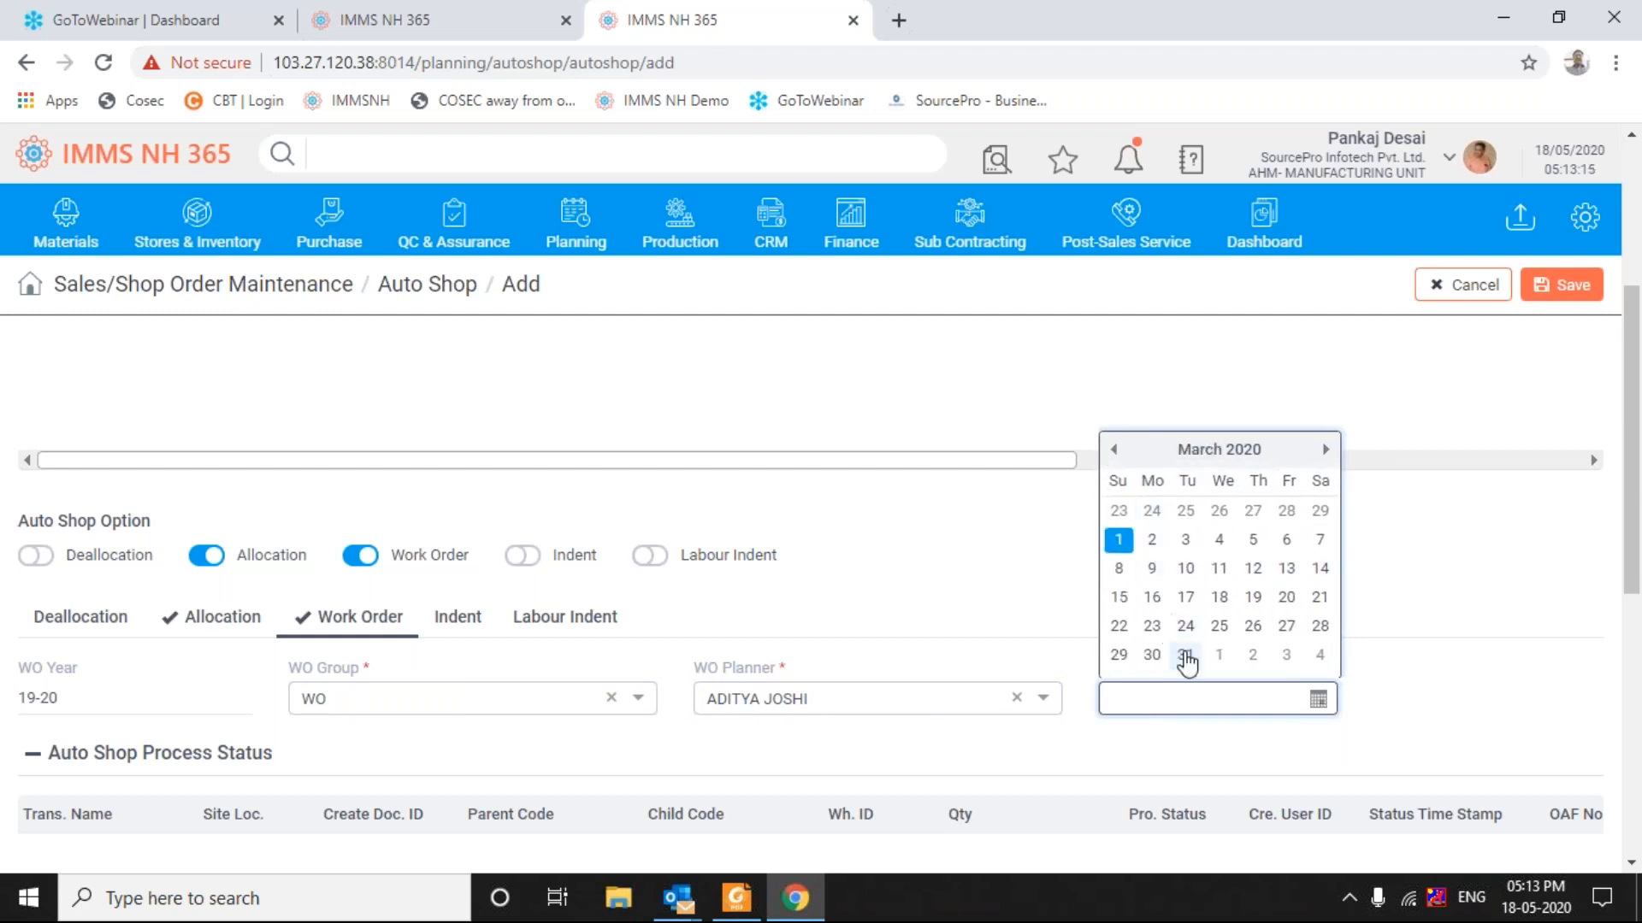
pyautogui.click(1185, 657)
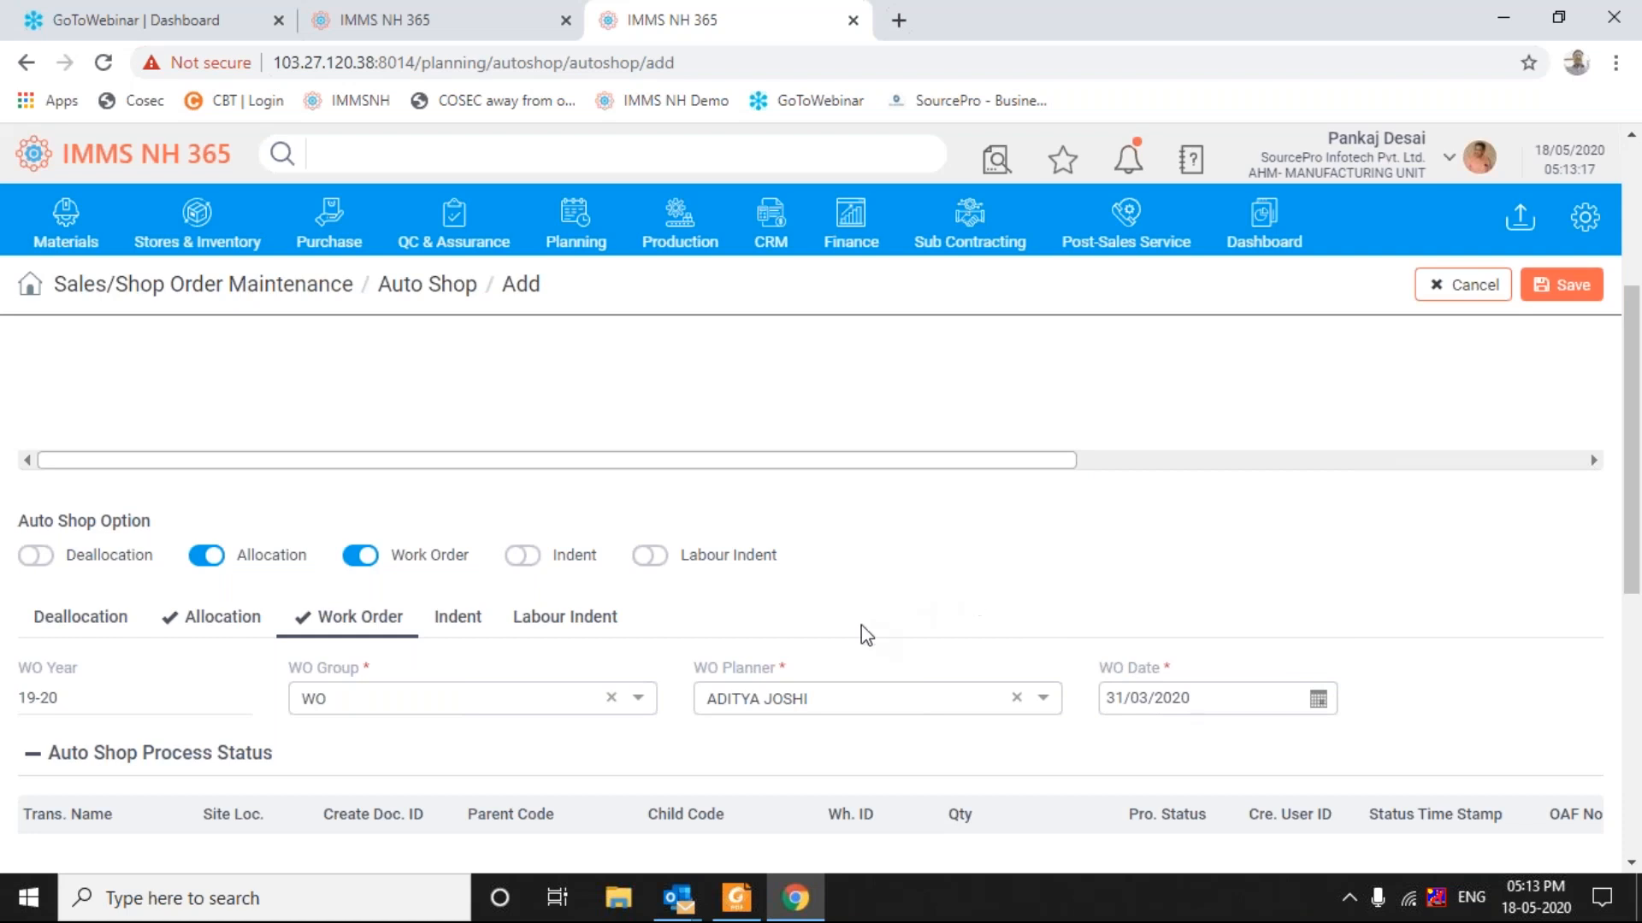
# Step: Enable the Indent option with Indent Group IN, Indent Date 31/03/2020 and a person's name in Indent Done By
pyautogui.click(530, 558)
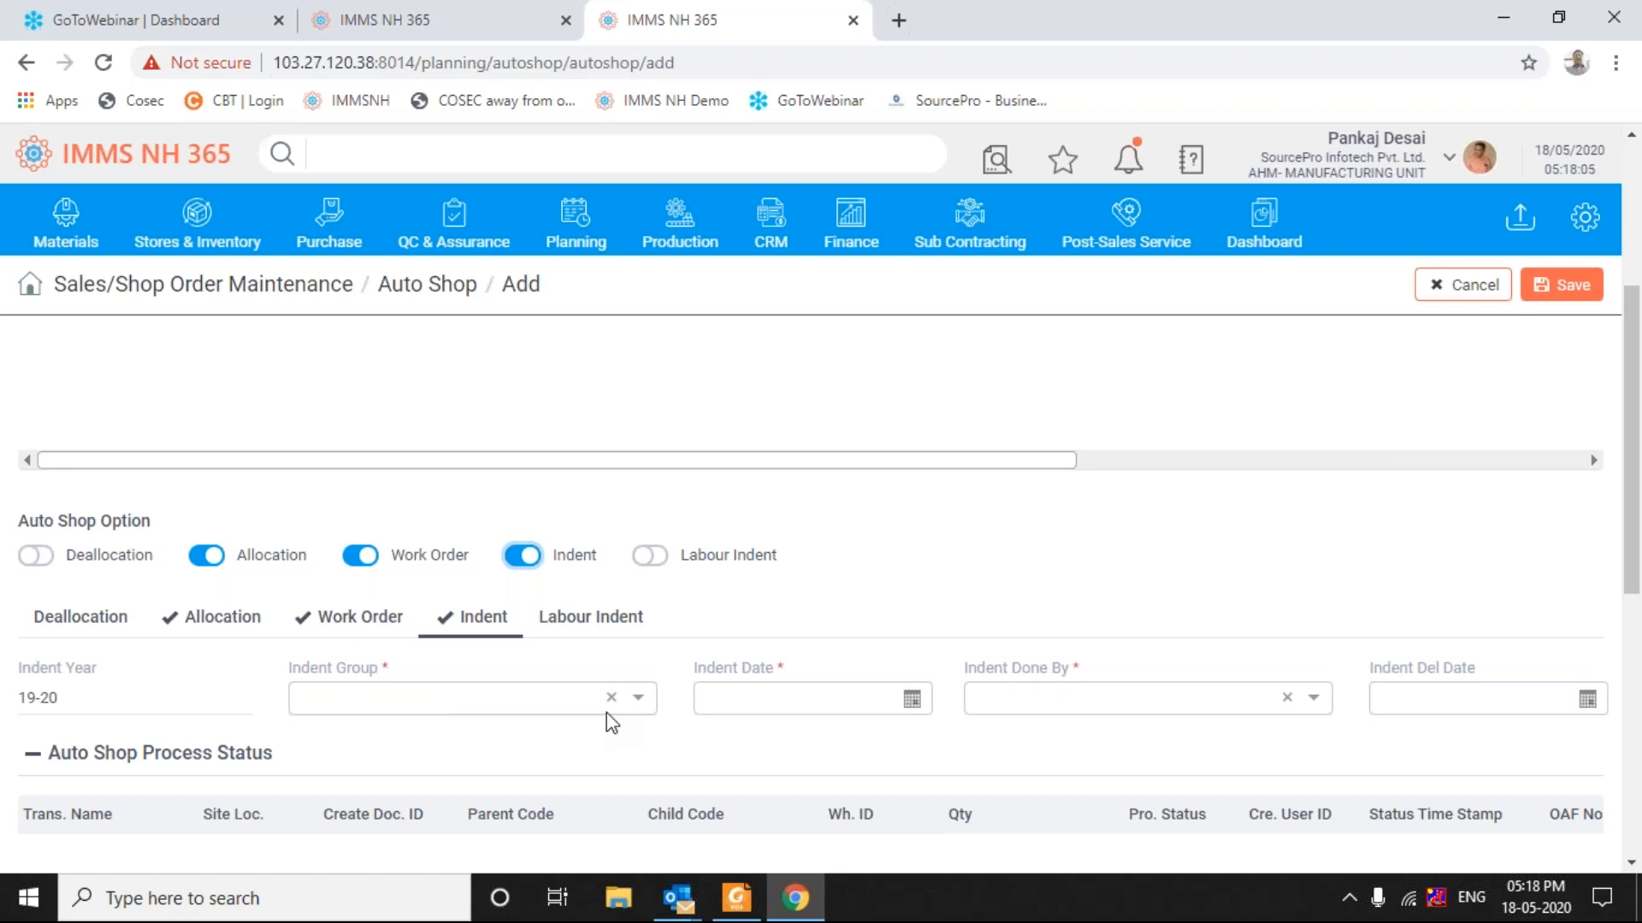
pyautogui.click(638, 699)
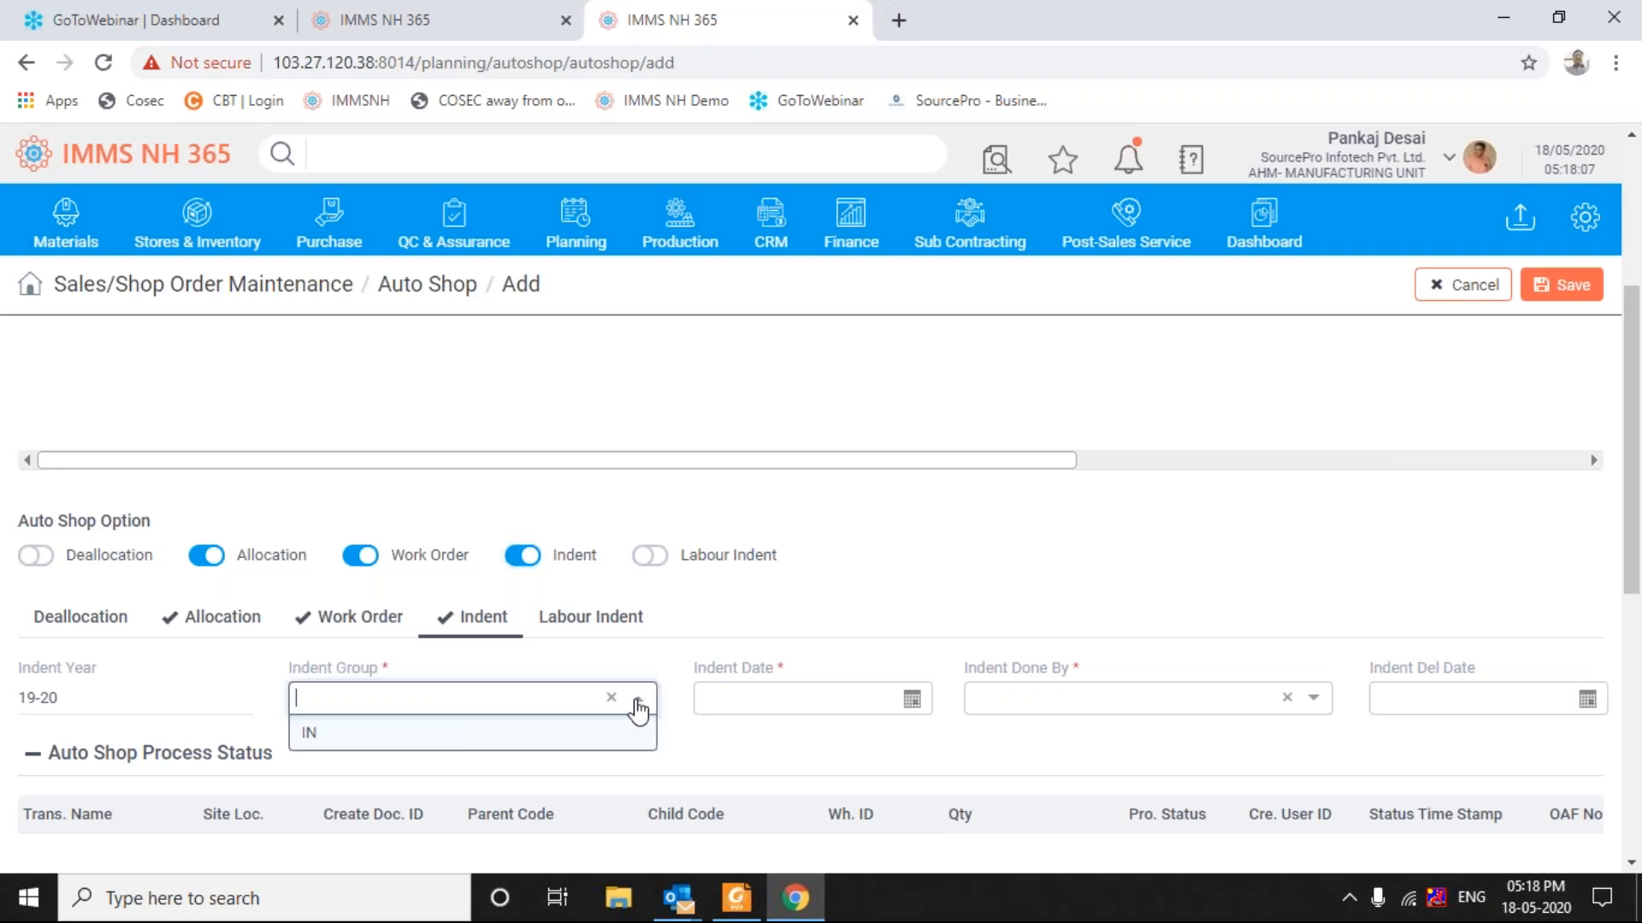
pyautogui.click(430, 735)
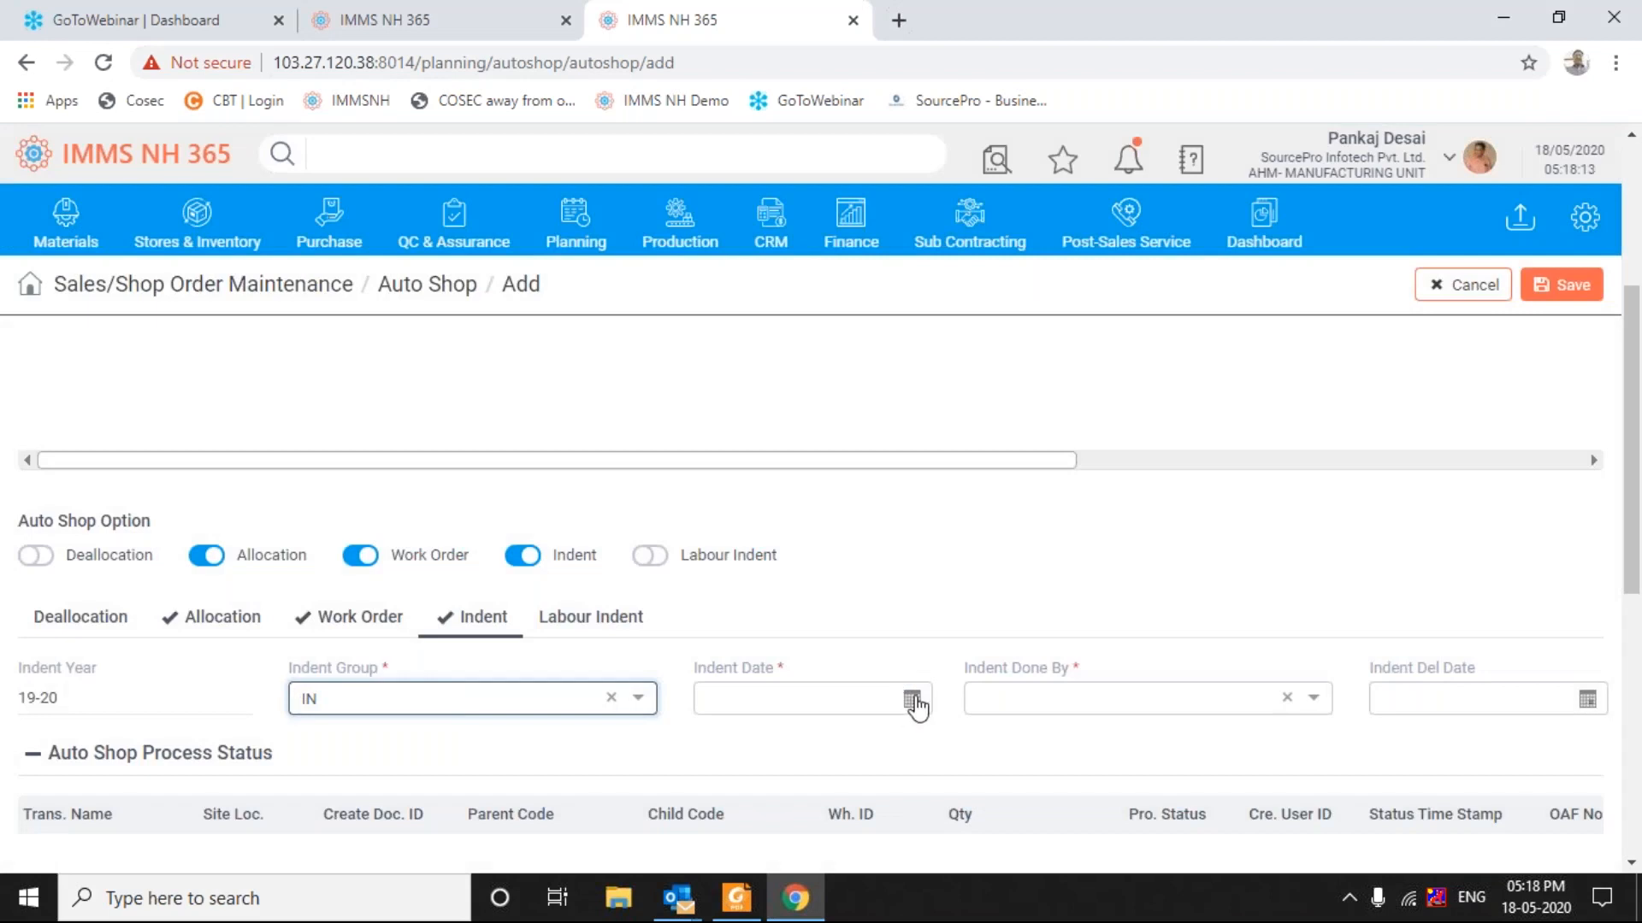
pyautogui.click(913, 700)
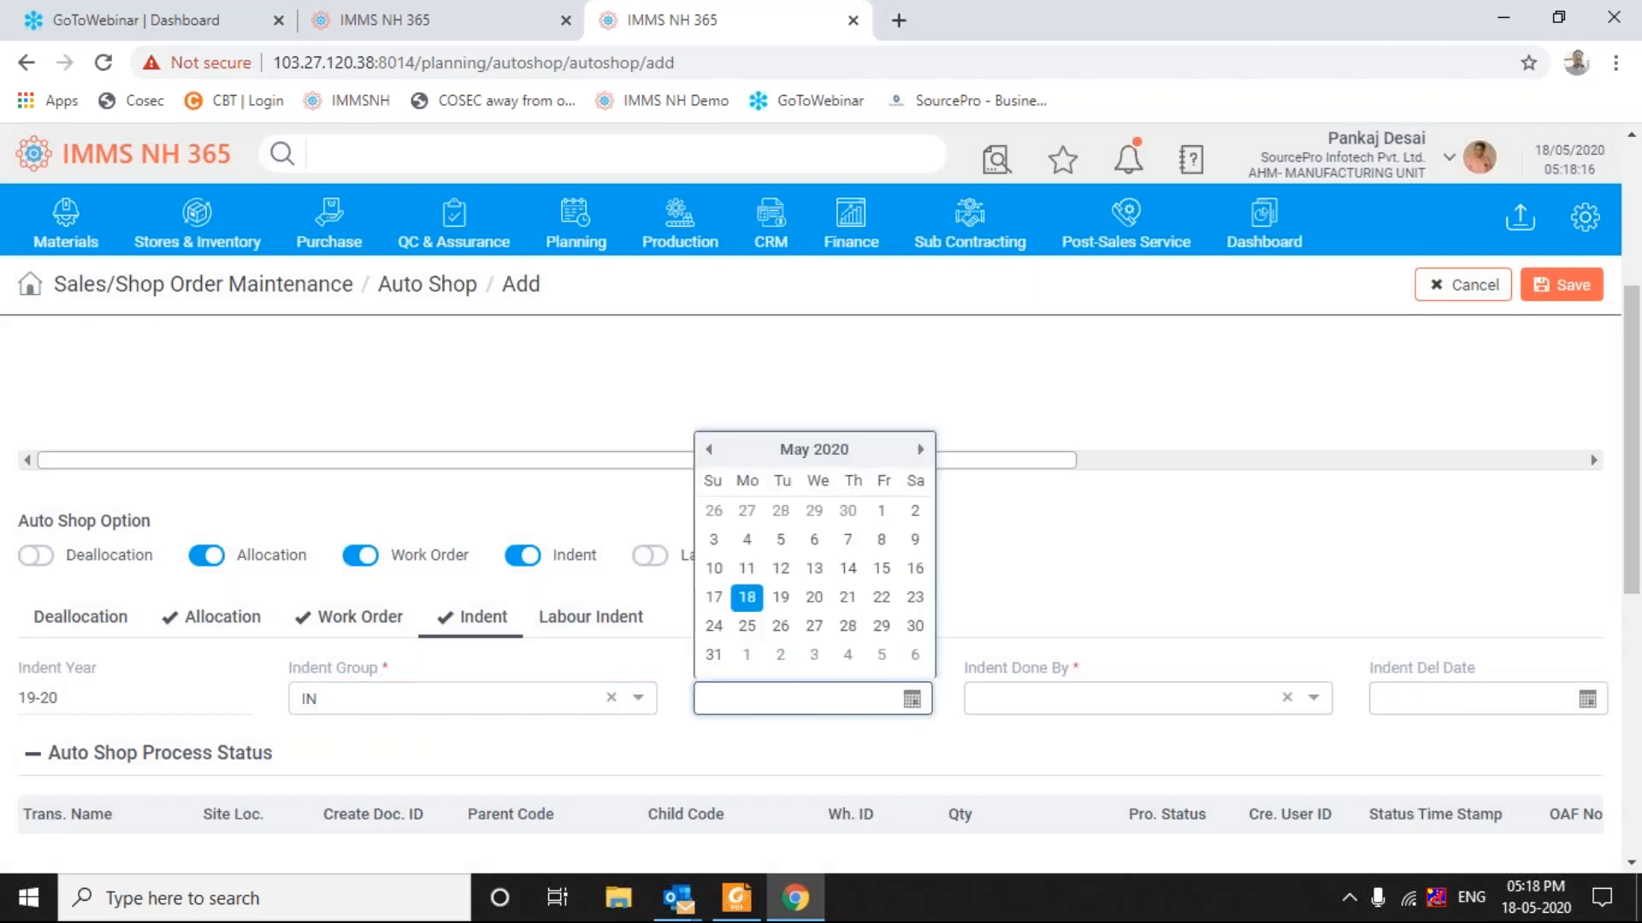
pyautogui.click(709, 449)
pyautogui.click(708, 450)
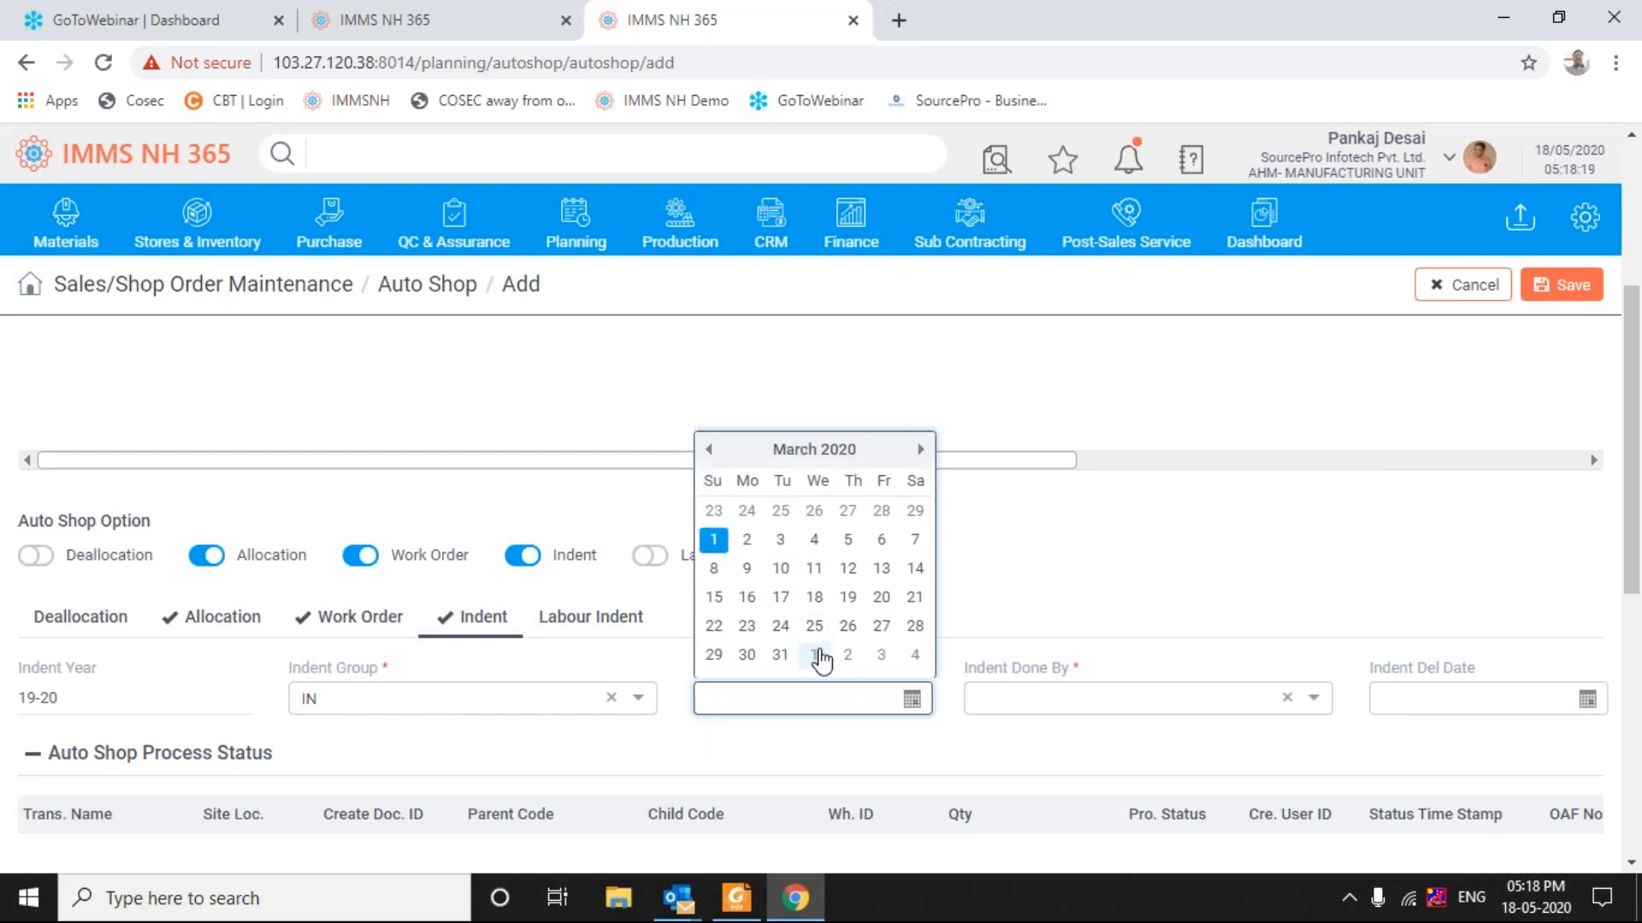
pyautogui.click(779, 655)
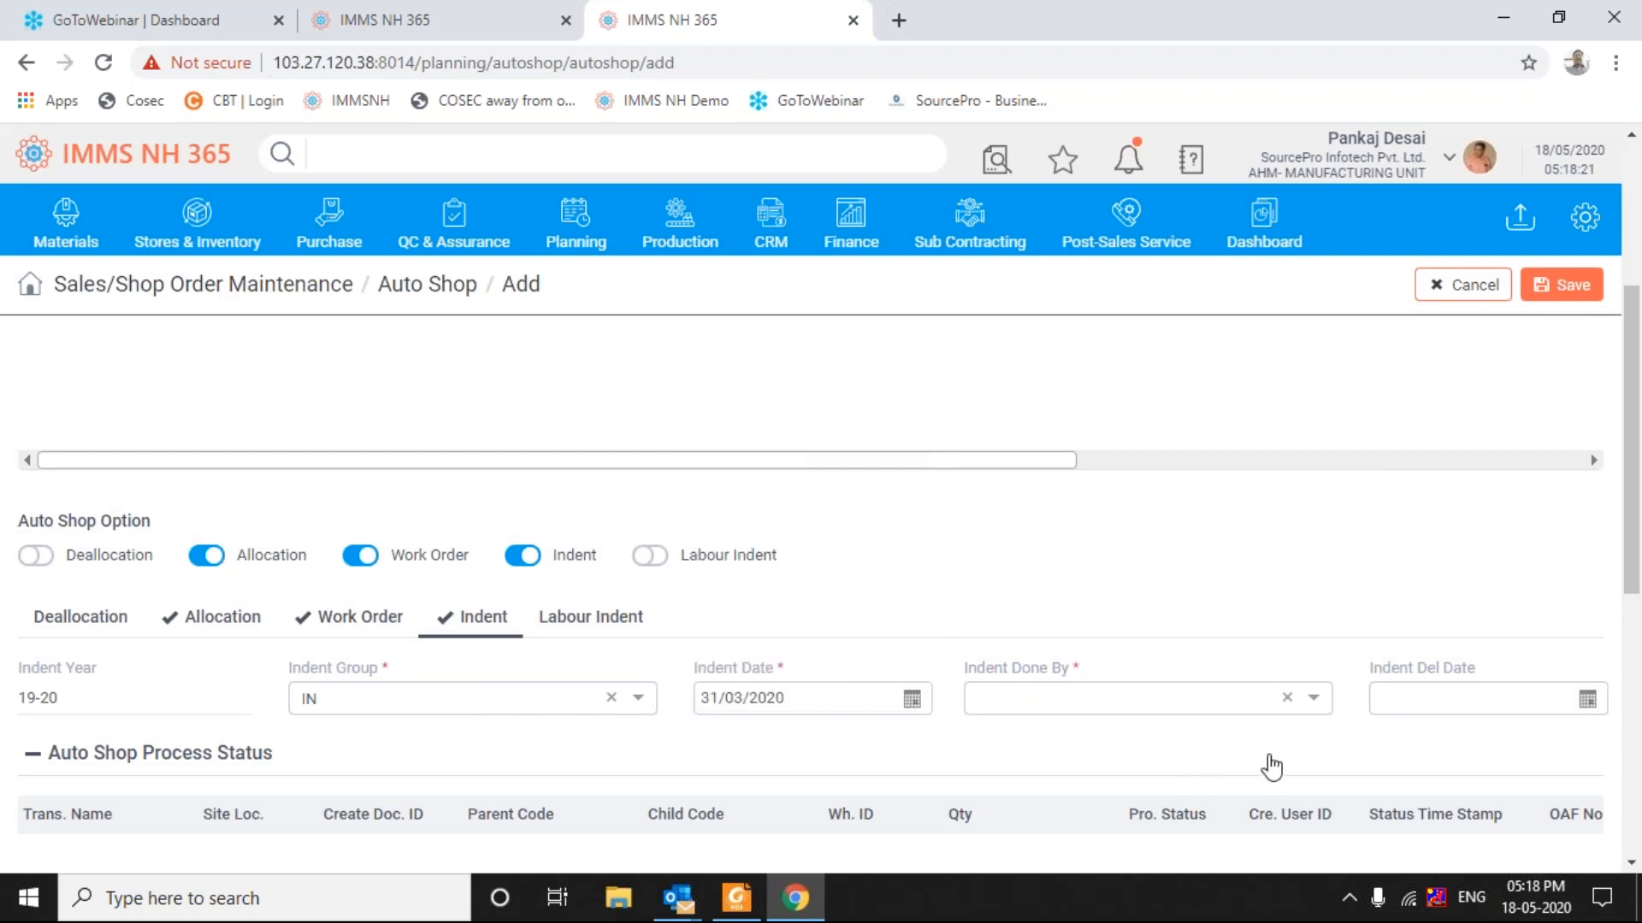
pyautogui.click(1316, 706)
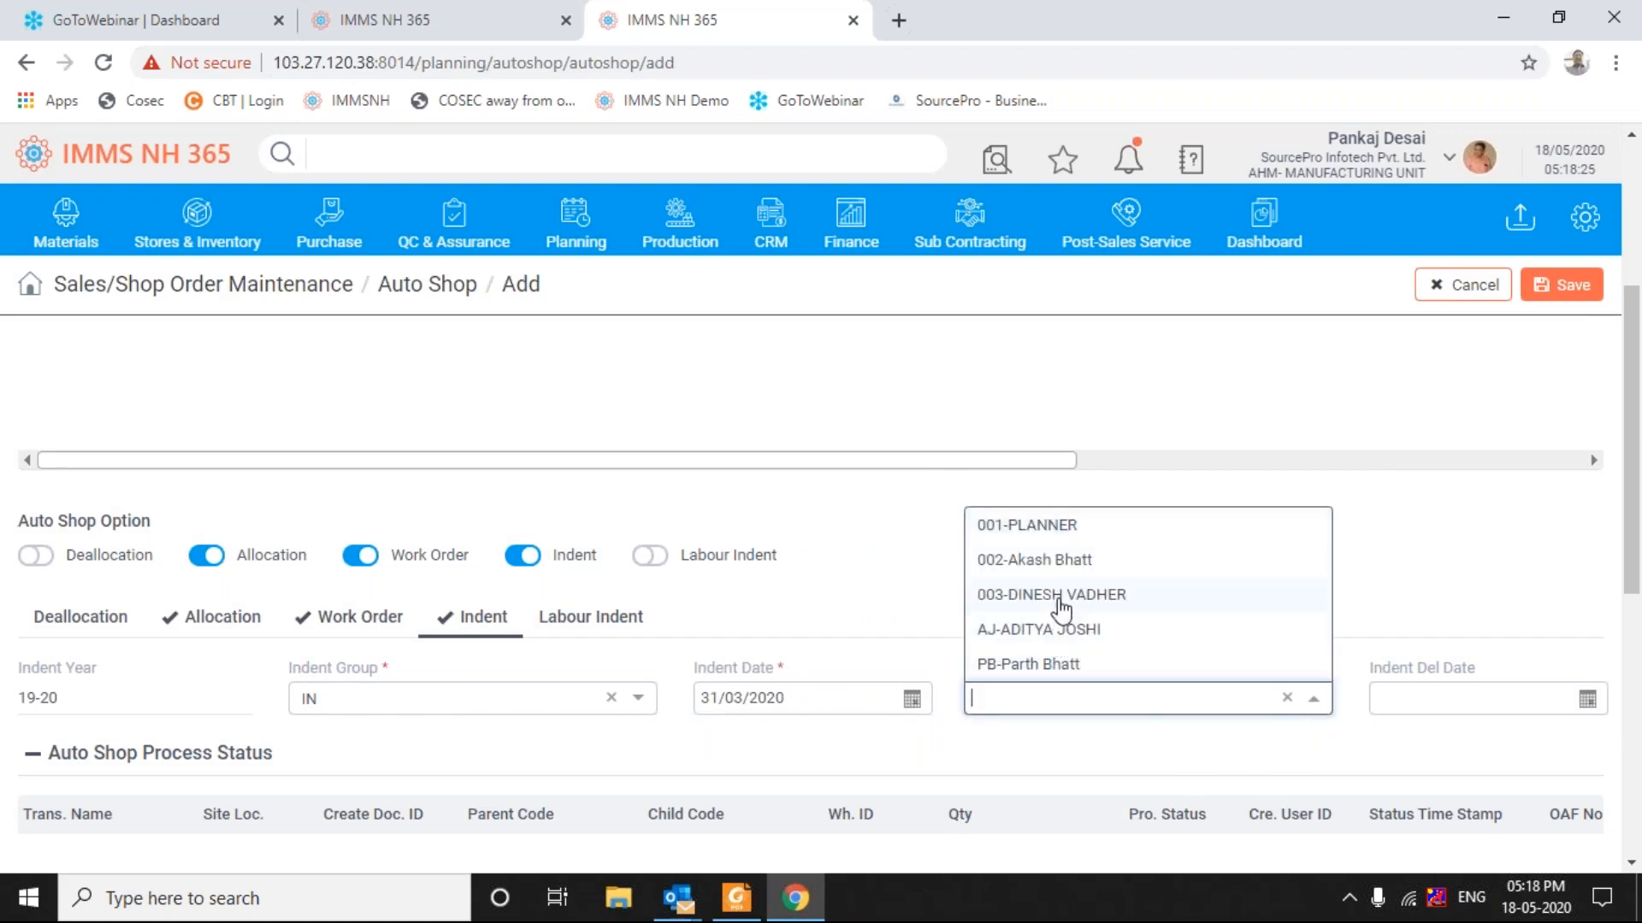
pyautogui.click(1059, 599)
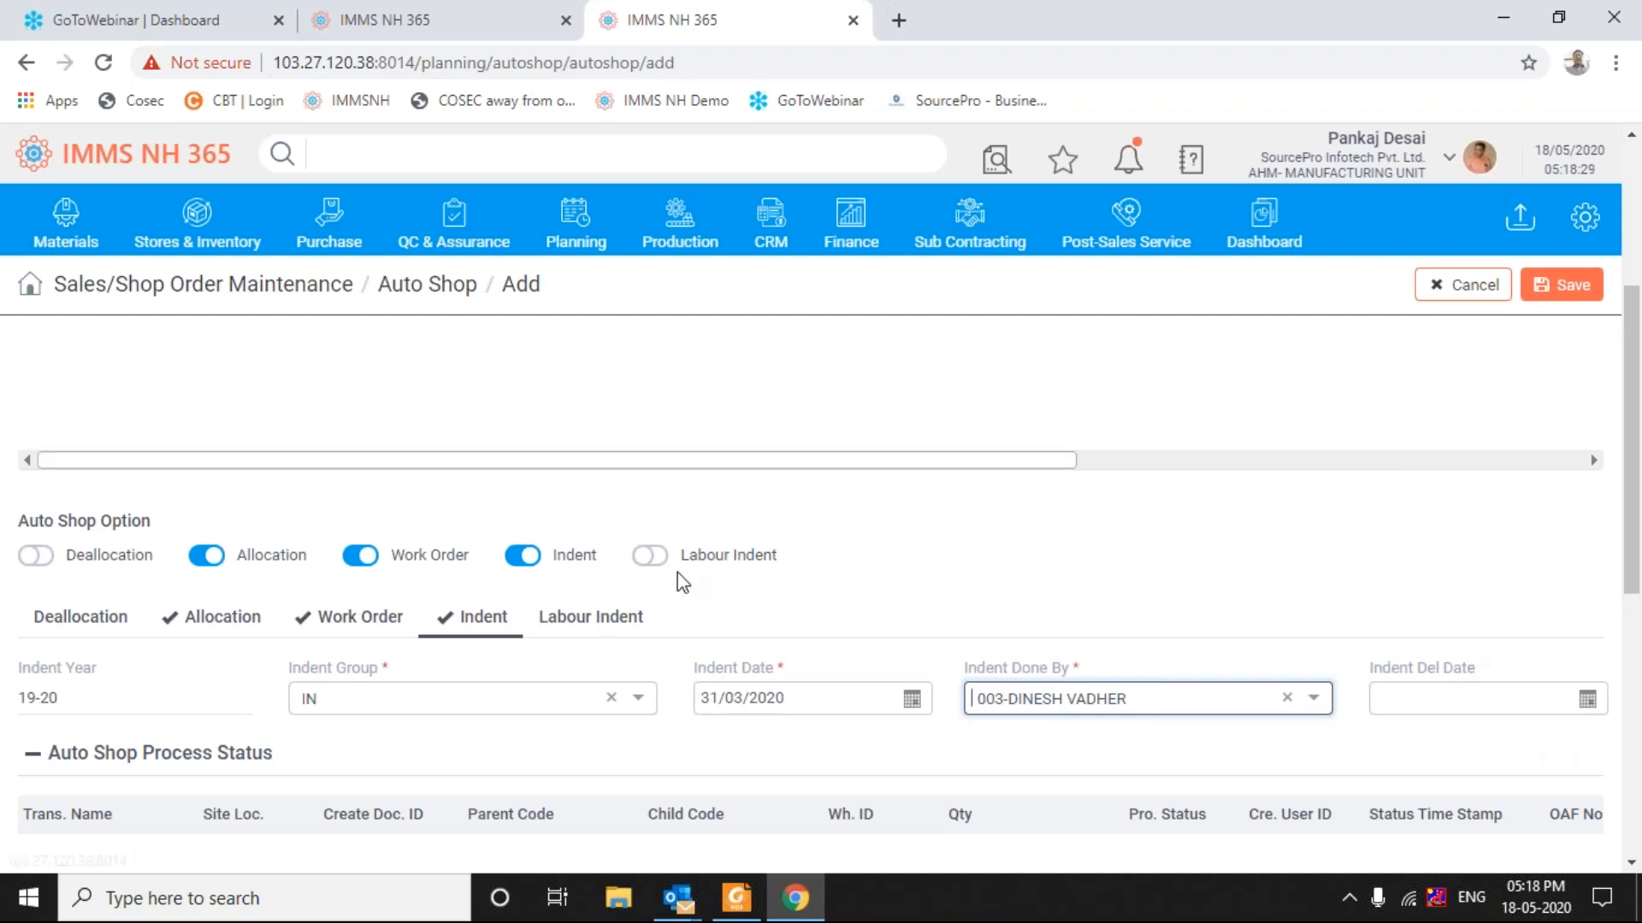
# Step: Enable the Labour Indent option with Indent Group LI and Indent Date 31/03/2020
pyautogui.click(659, 556)
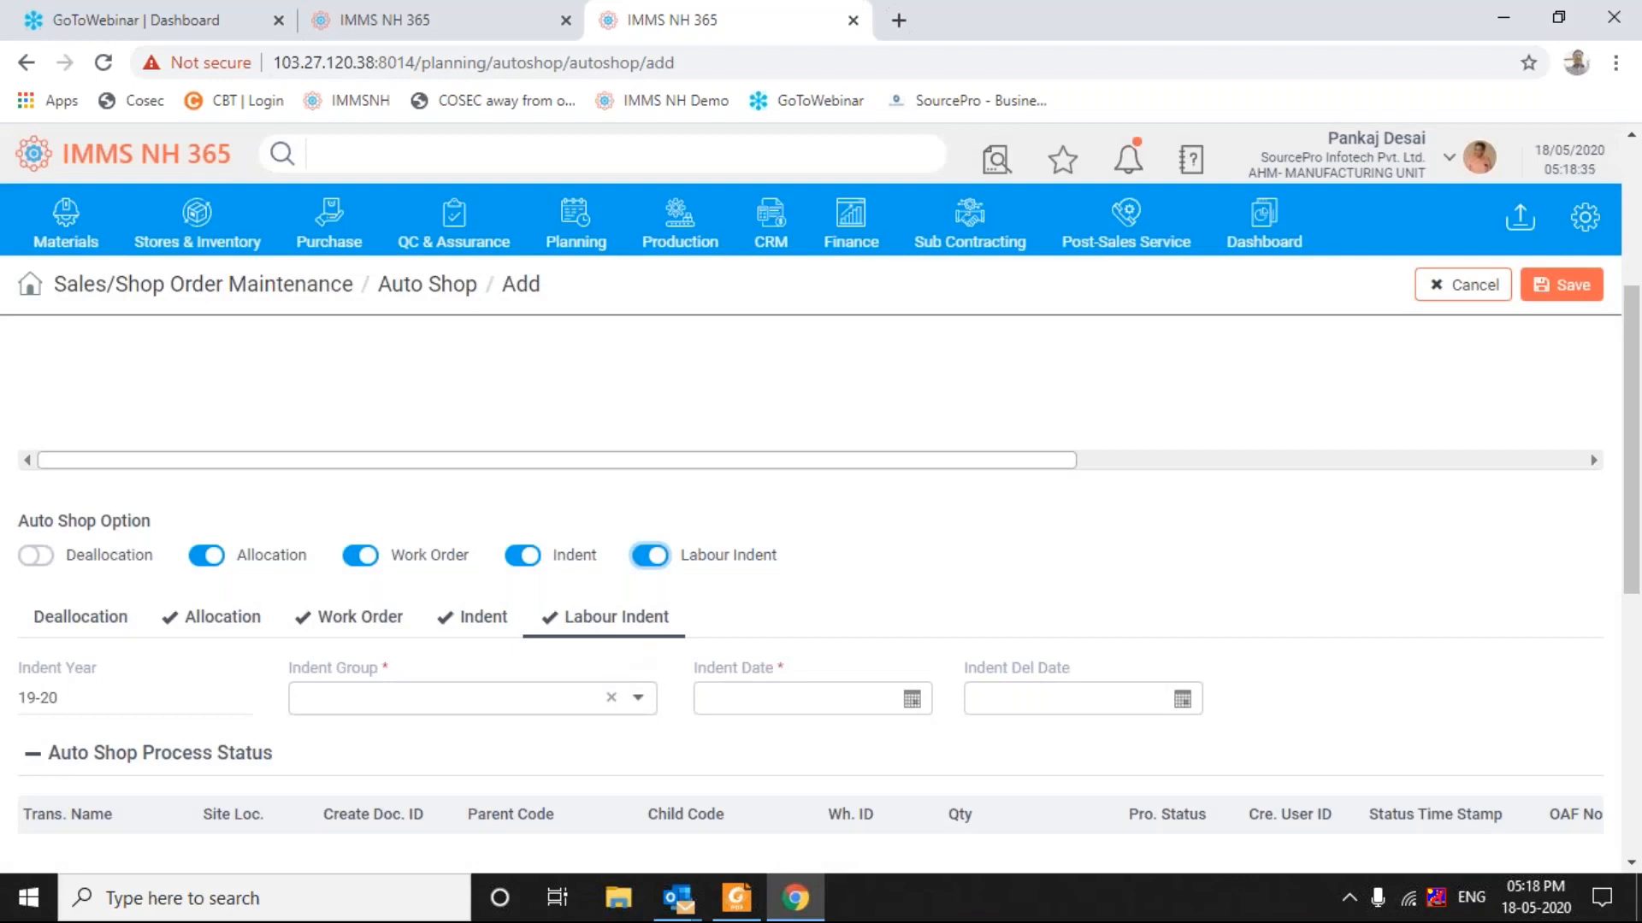
pyautogui.click(638, 699)
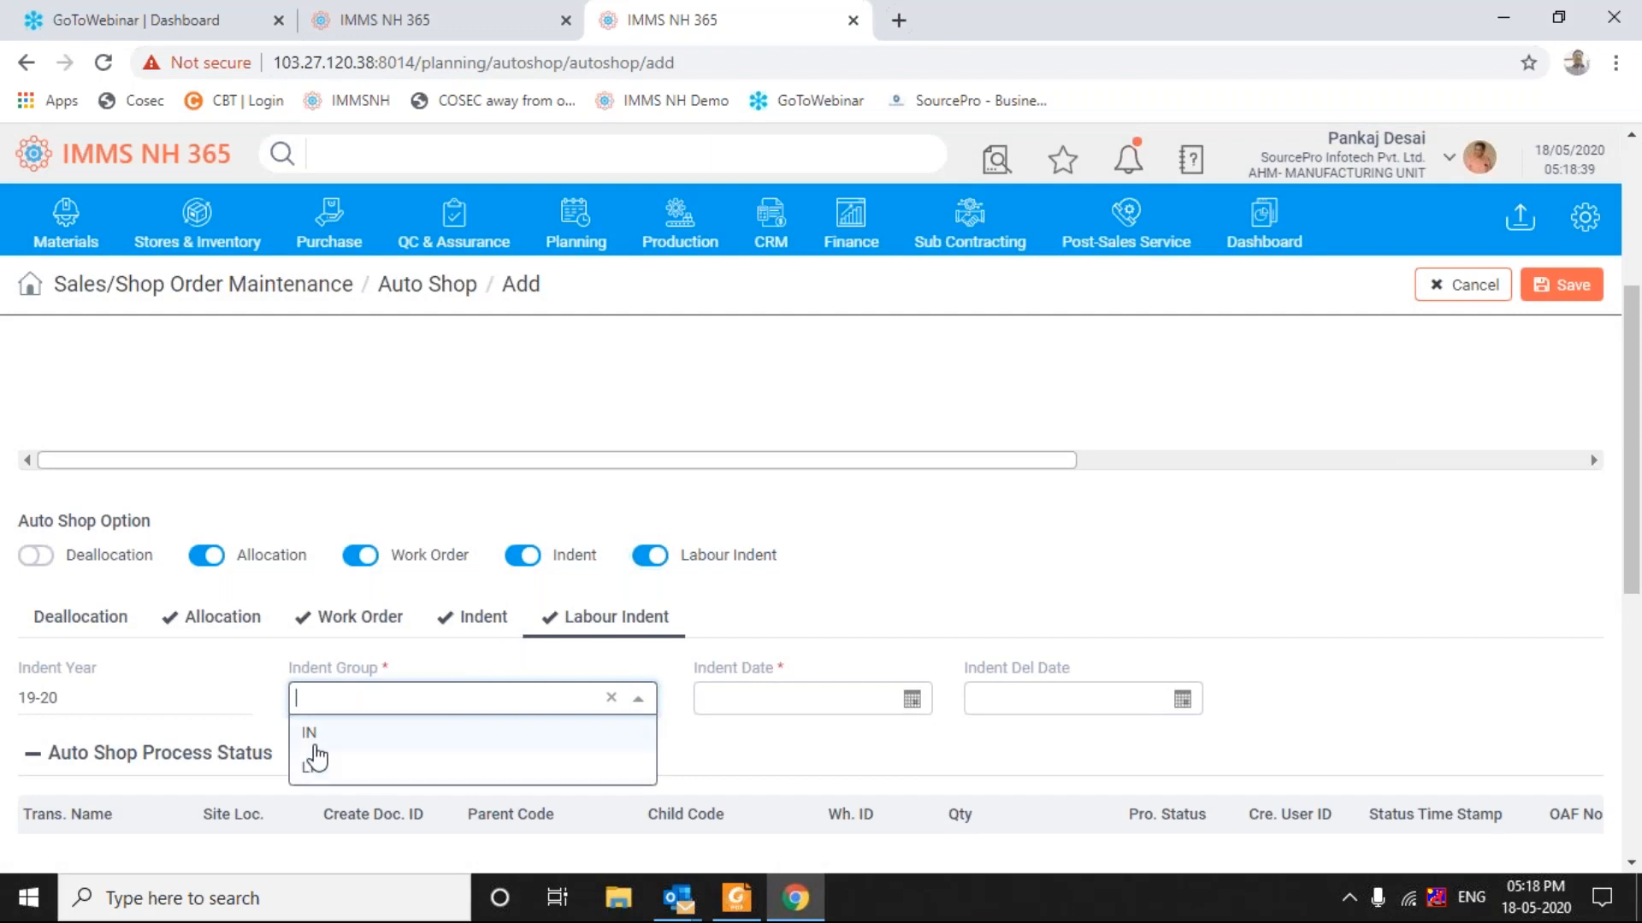
pyautogui.click(309, 767)
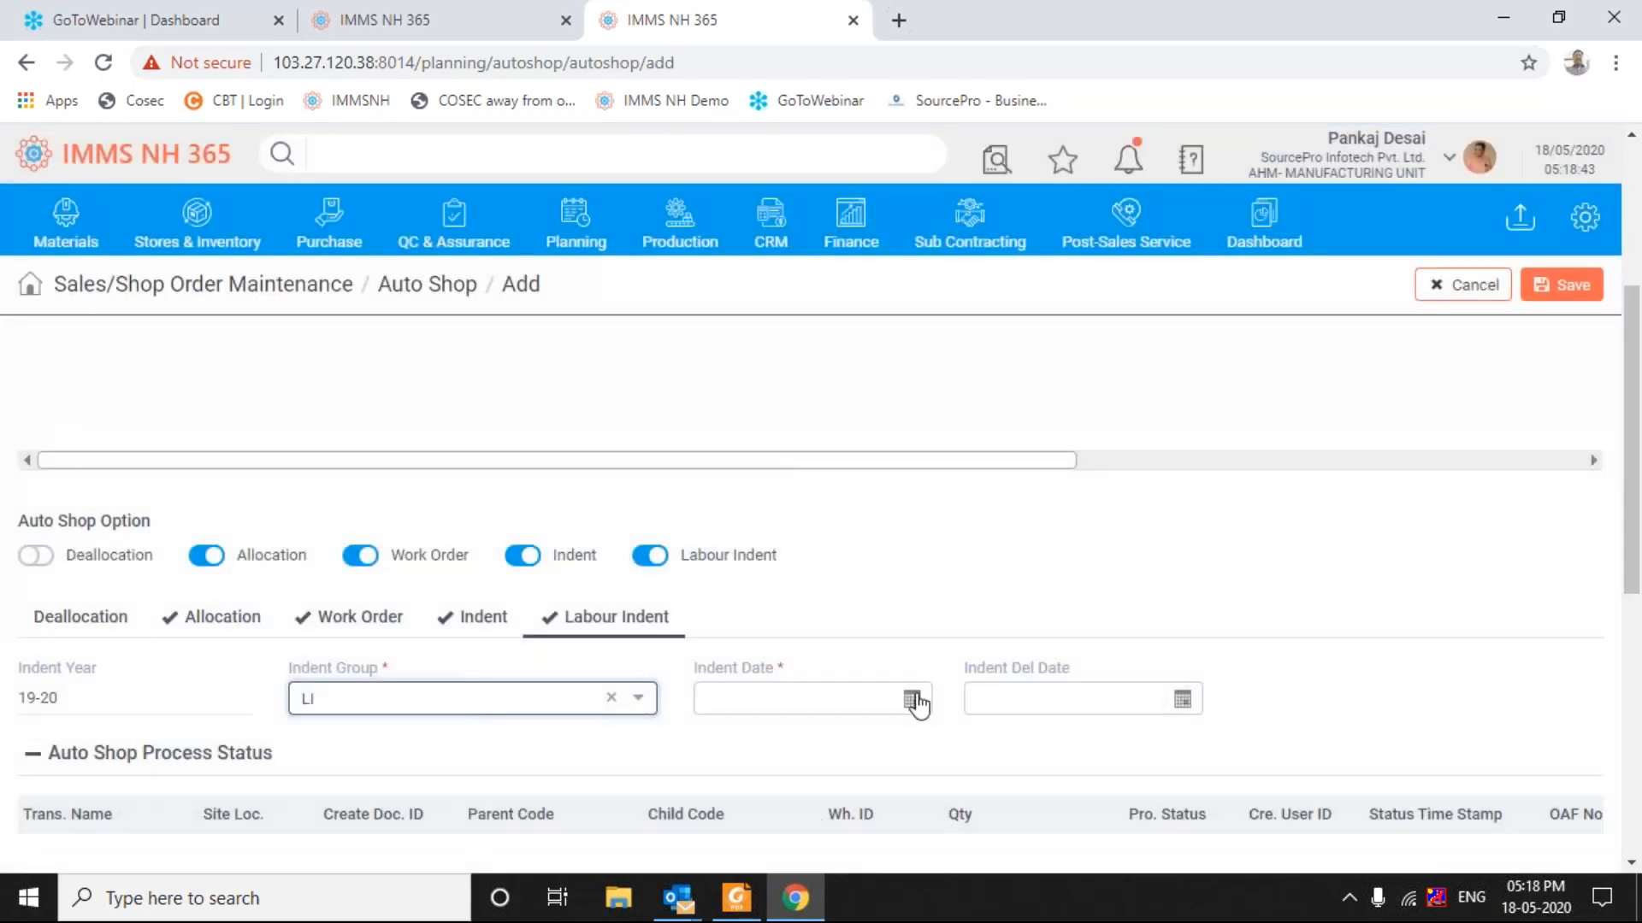
pyautogui.click(912, 700)
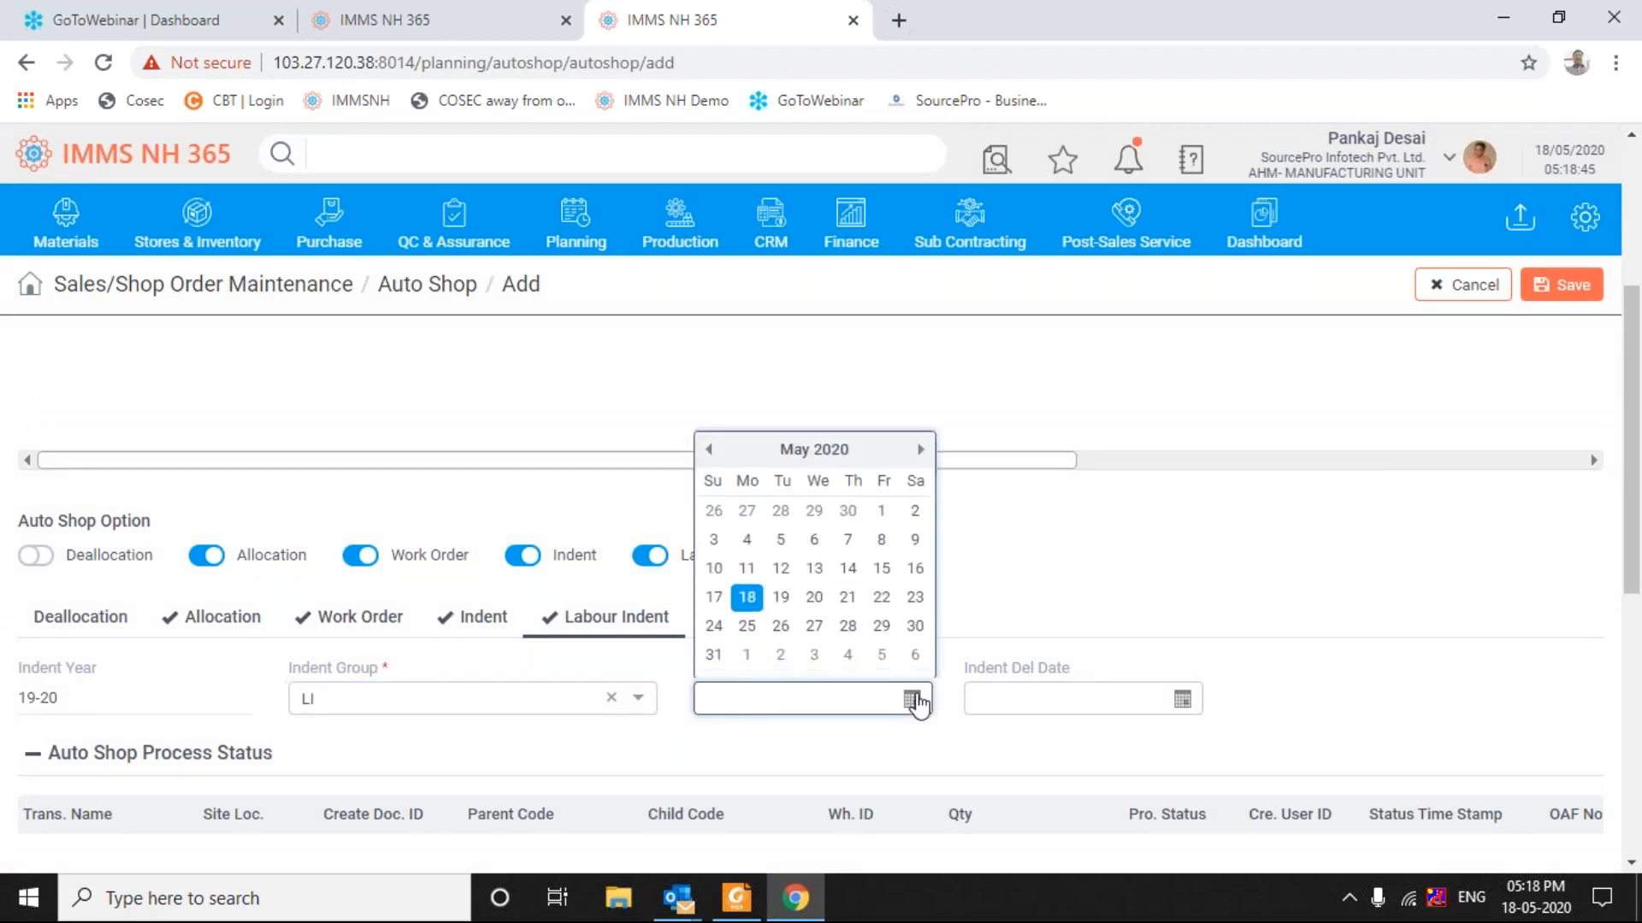
pyautogui.click(708, 450)
pyautogui.click(708, 451)
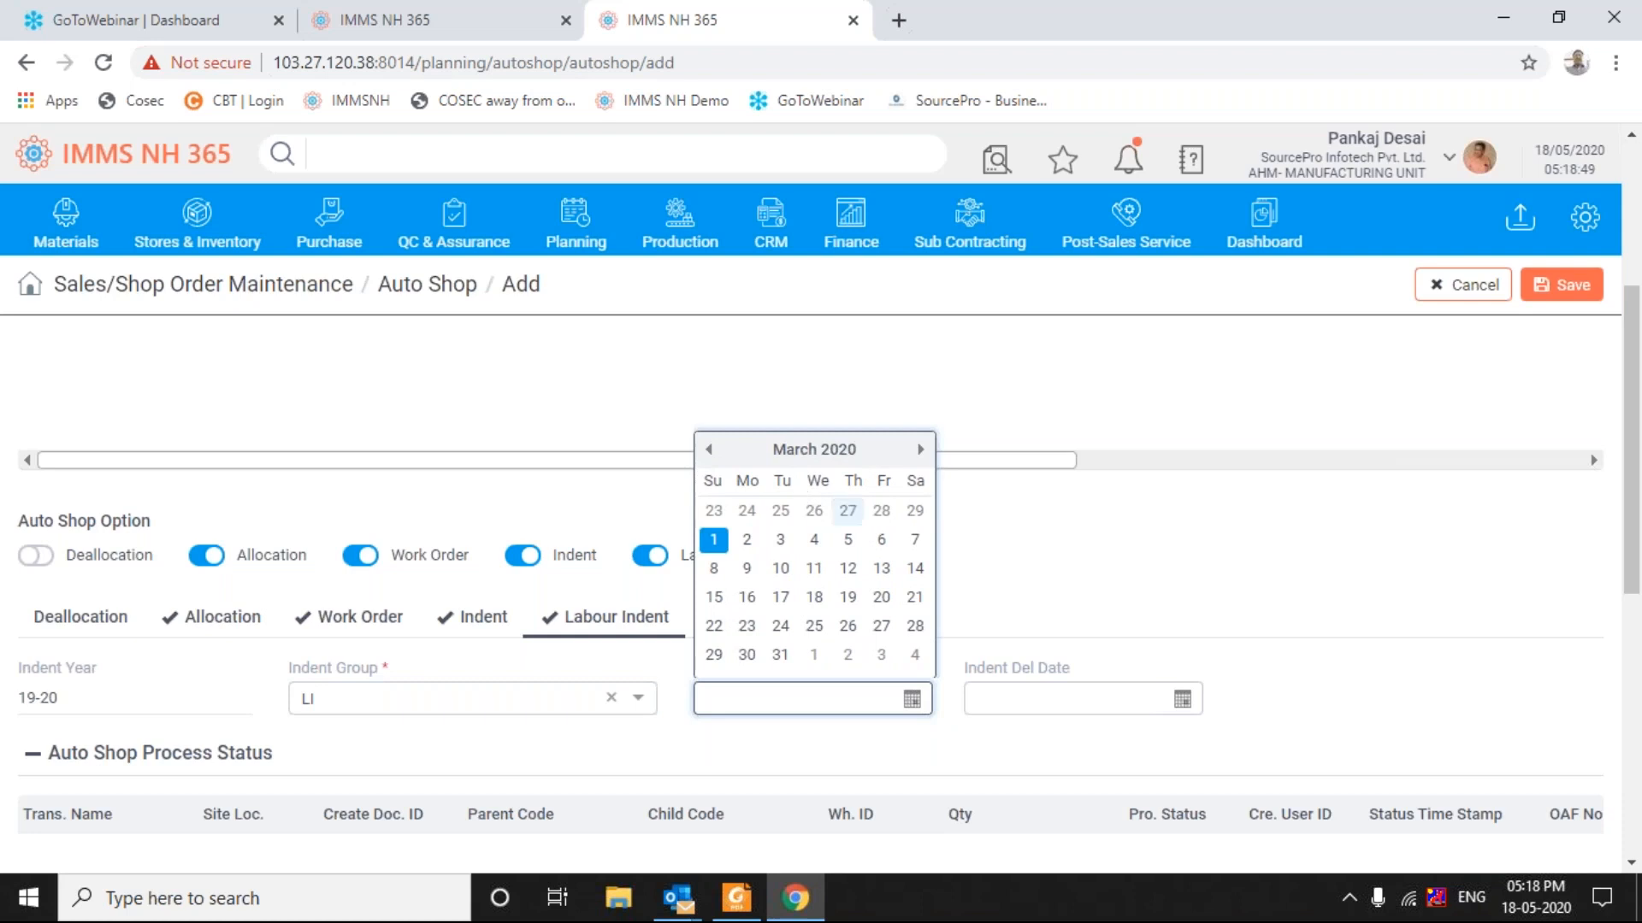
pyautogui.click(780, 656)
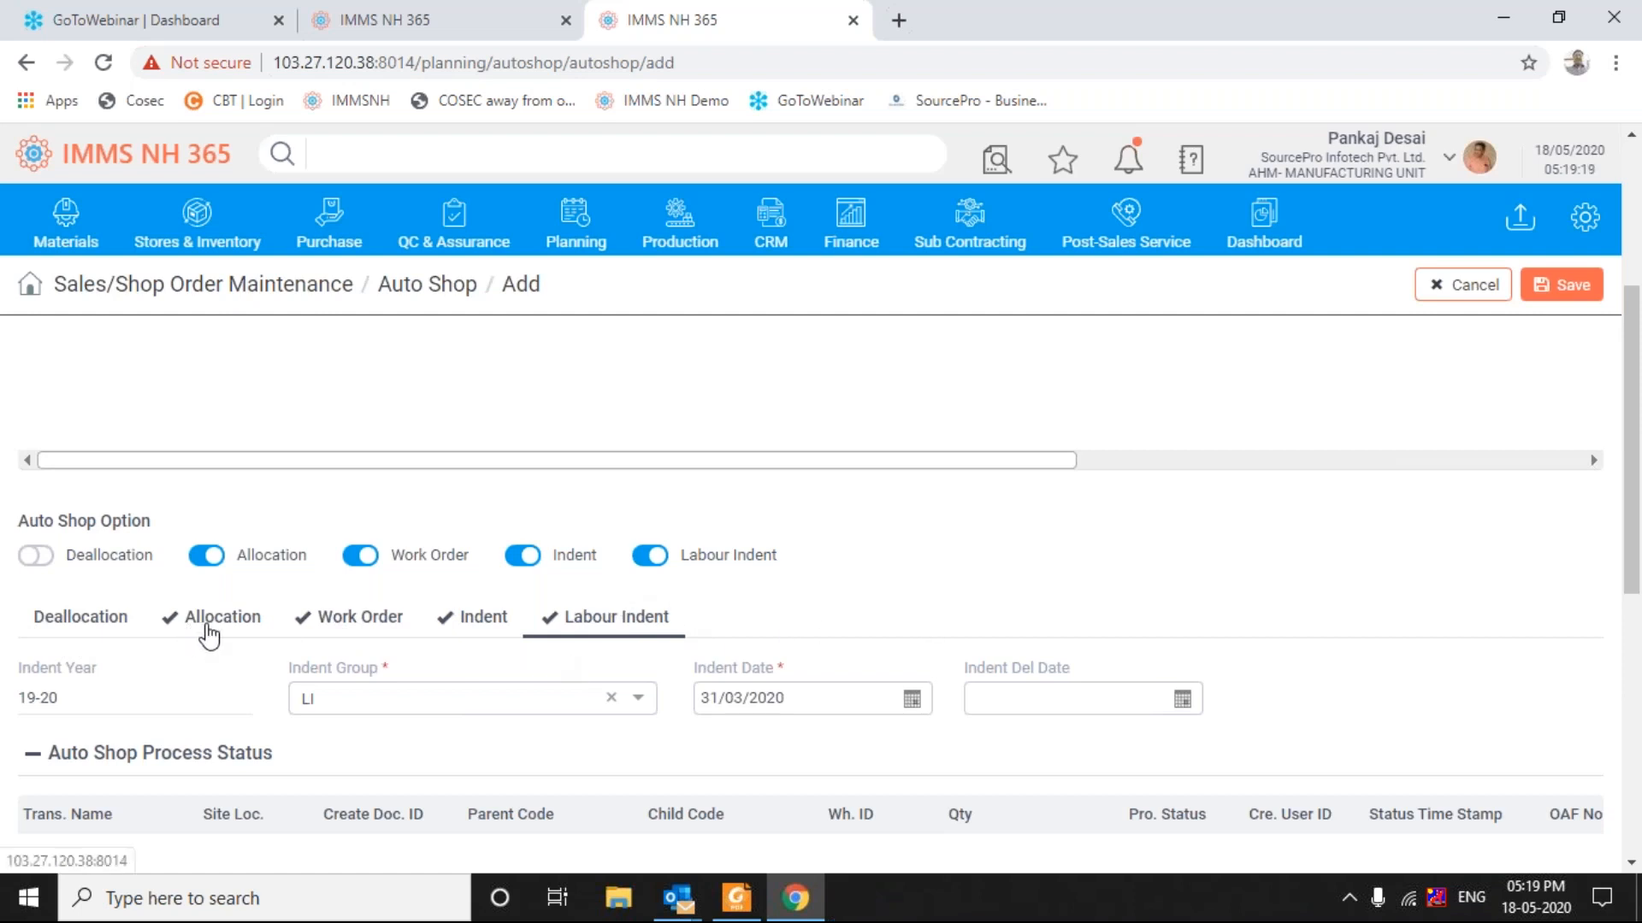
# Step: Reselect all warehouses for the Allocation option
pyautogui.click(208, 635)
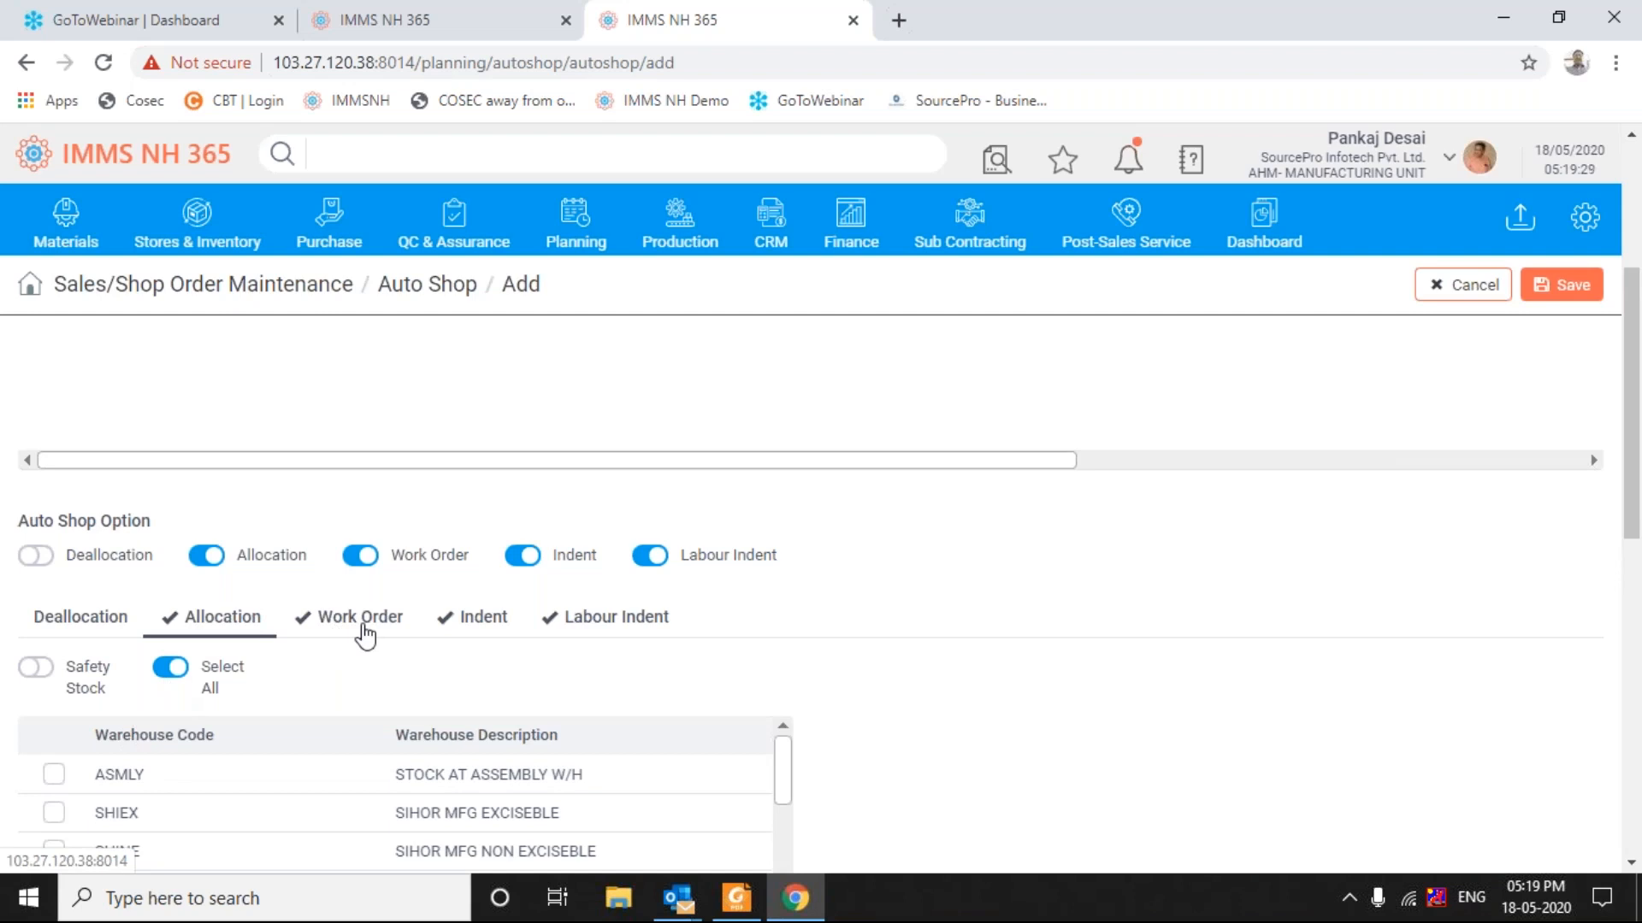
pyautogui.click(53, 774)
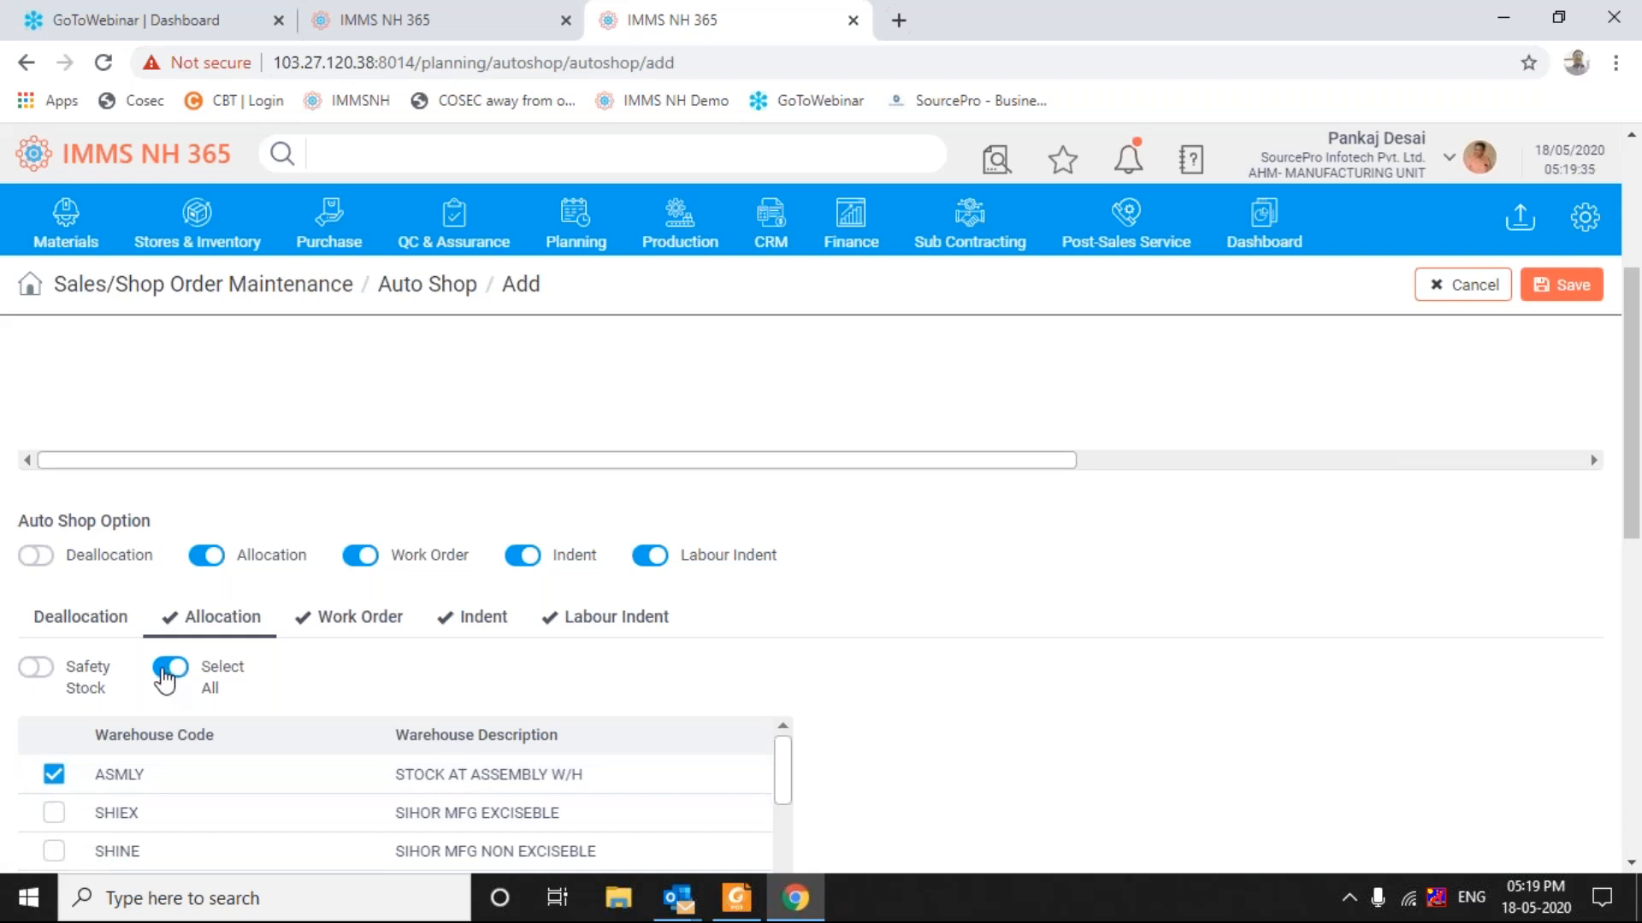
pyautogui.click(165, 677)
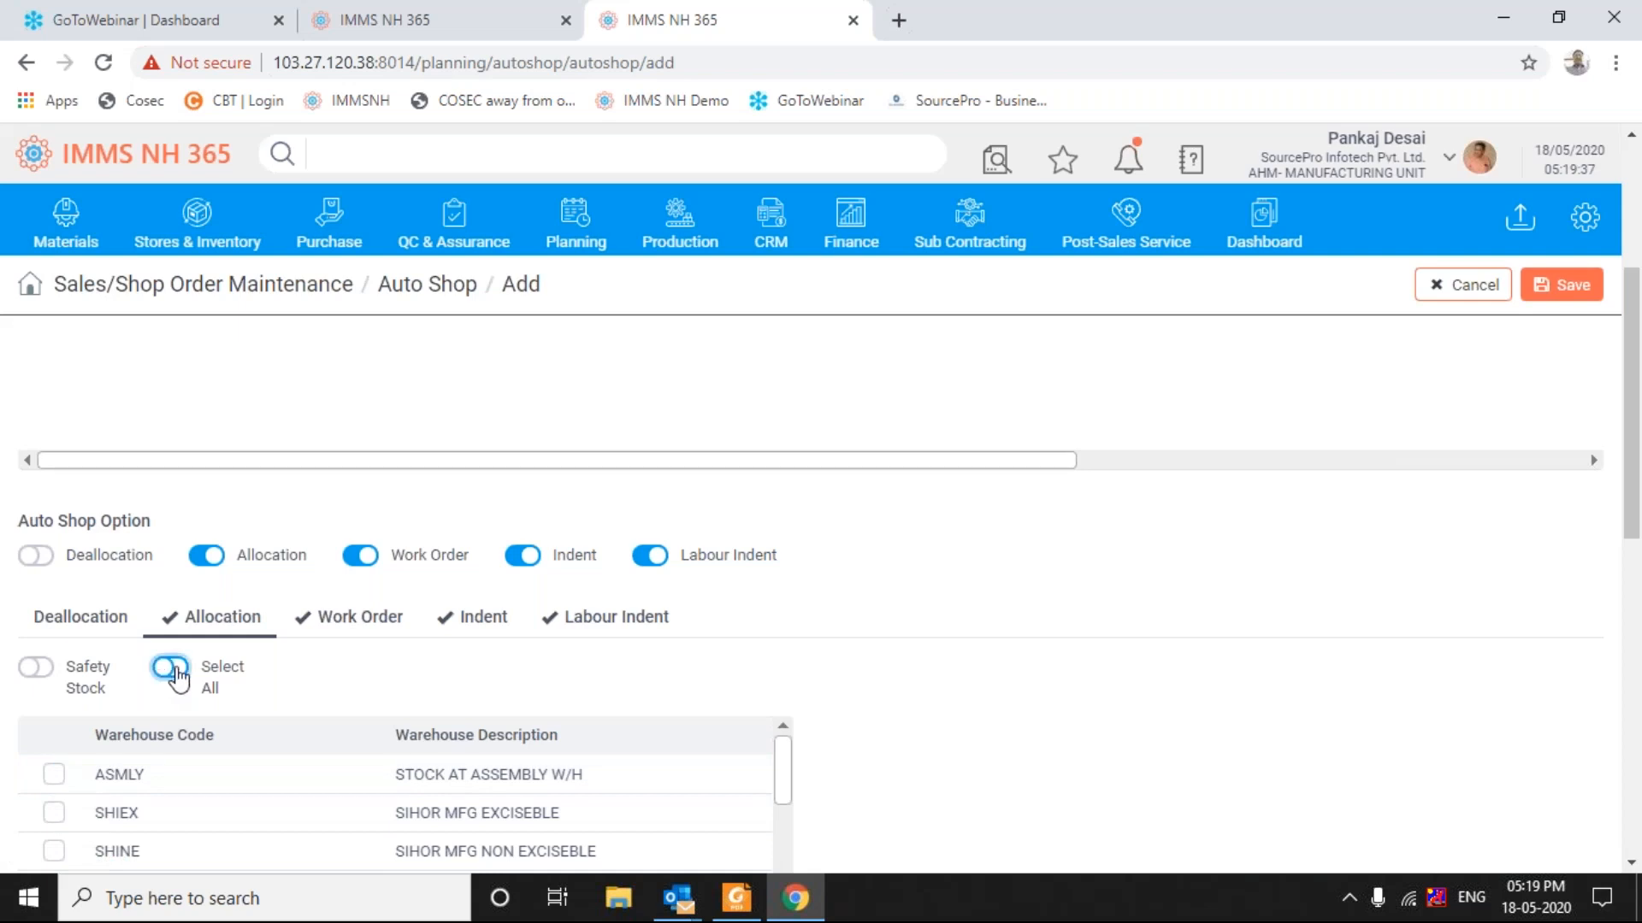
pyautogui.click(184, 682)
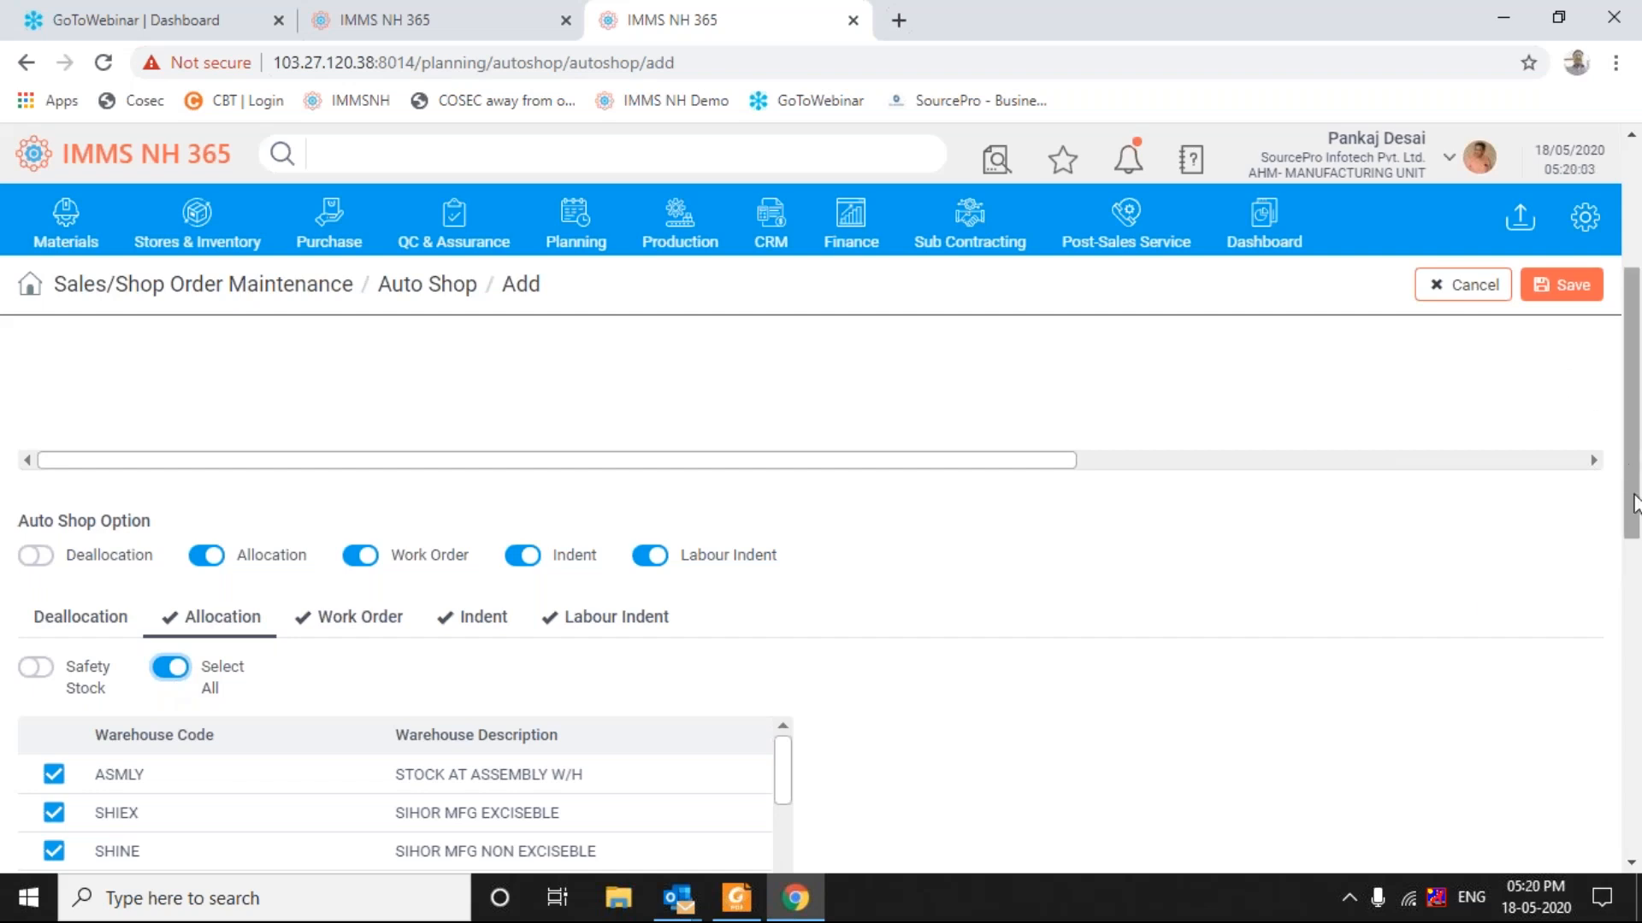
# Step: Save the Auto Shop run to process it and open the exported AutoShop process status workbook in Excel
pyautogui.moveTo(1624, 568); pyautogui.dragTo(1622, 643)
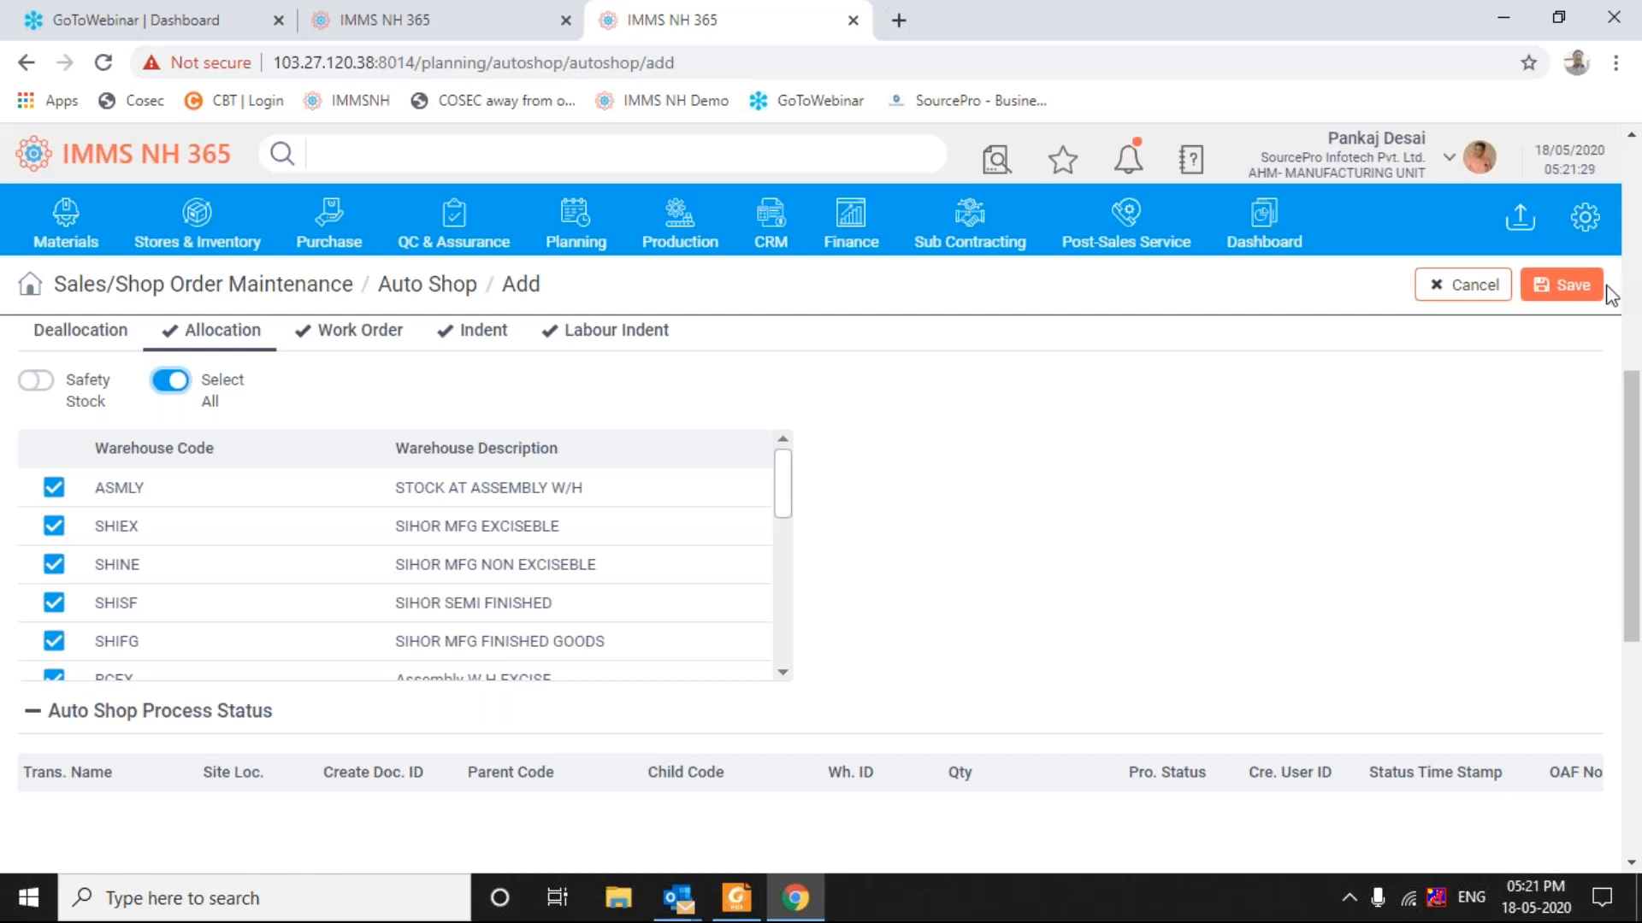
pyautogui.click(1559, 292)
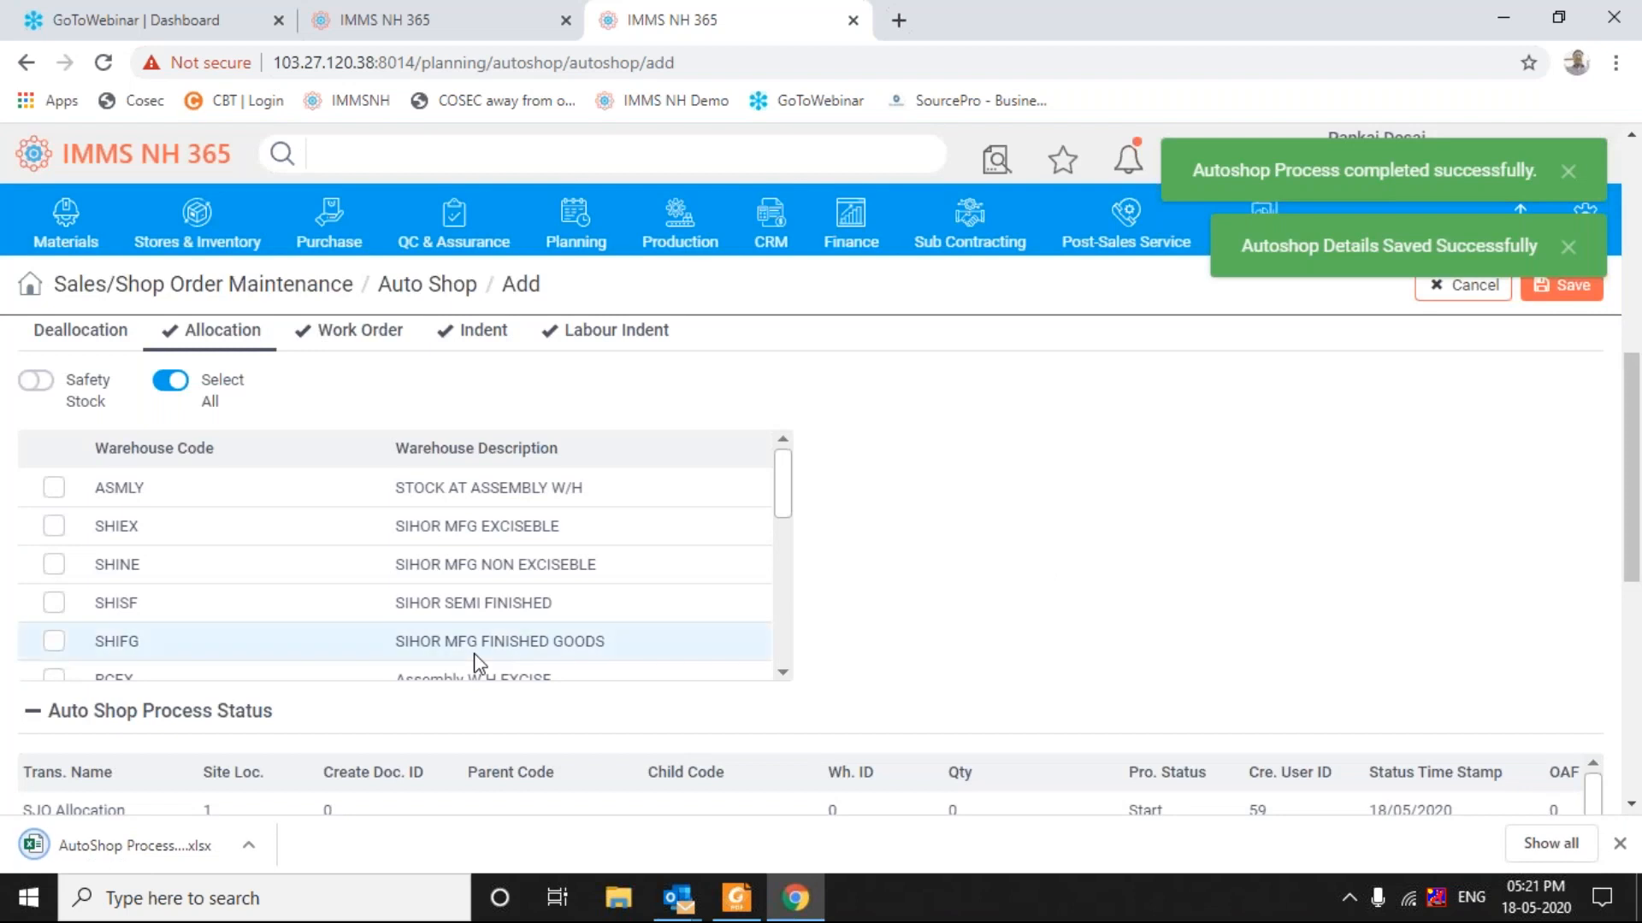
pyautogui.click(100, 855)
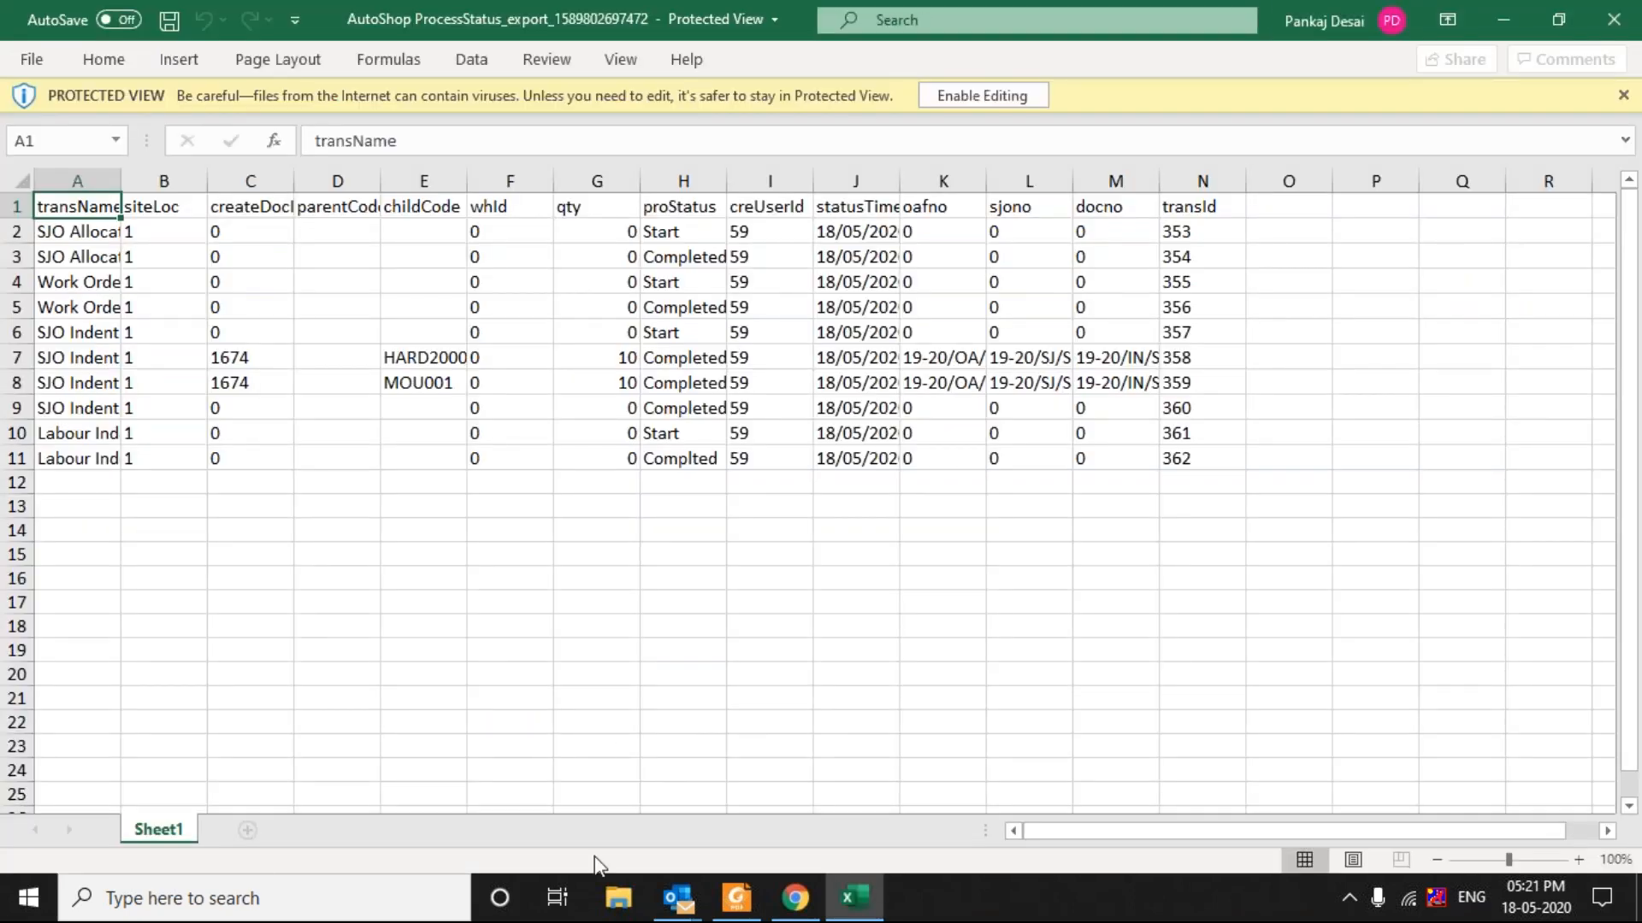
# Step: Switch back to the browser and examine the Auto Shop Process Status rows, including their OAF, SJO and document numbers
pyautogui.click(795, 896)
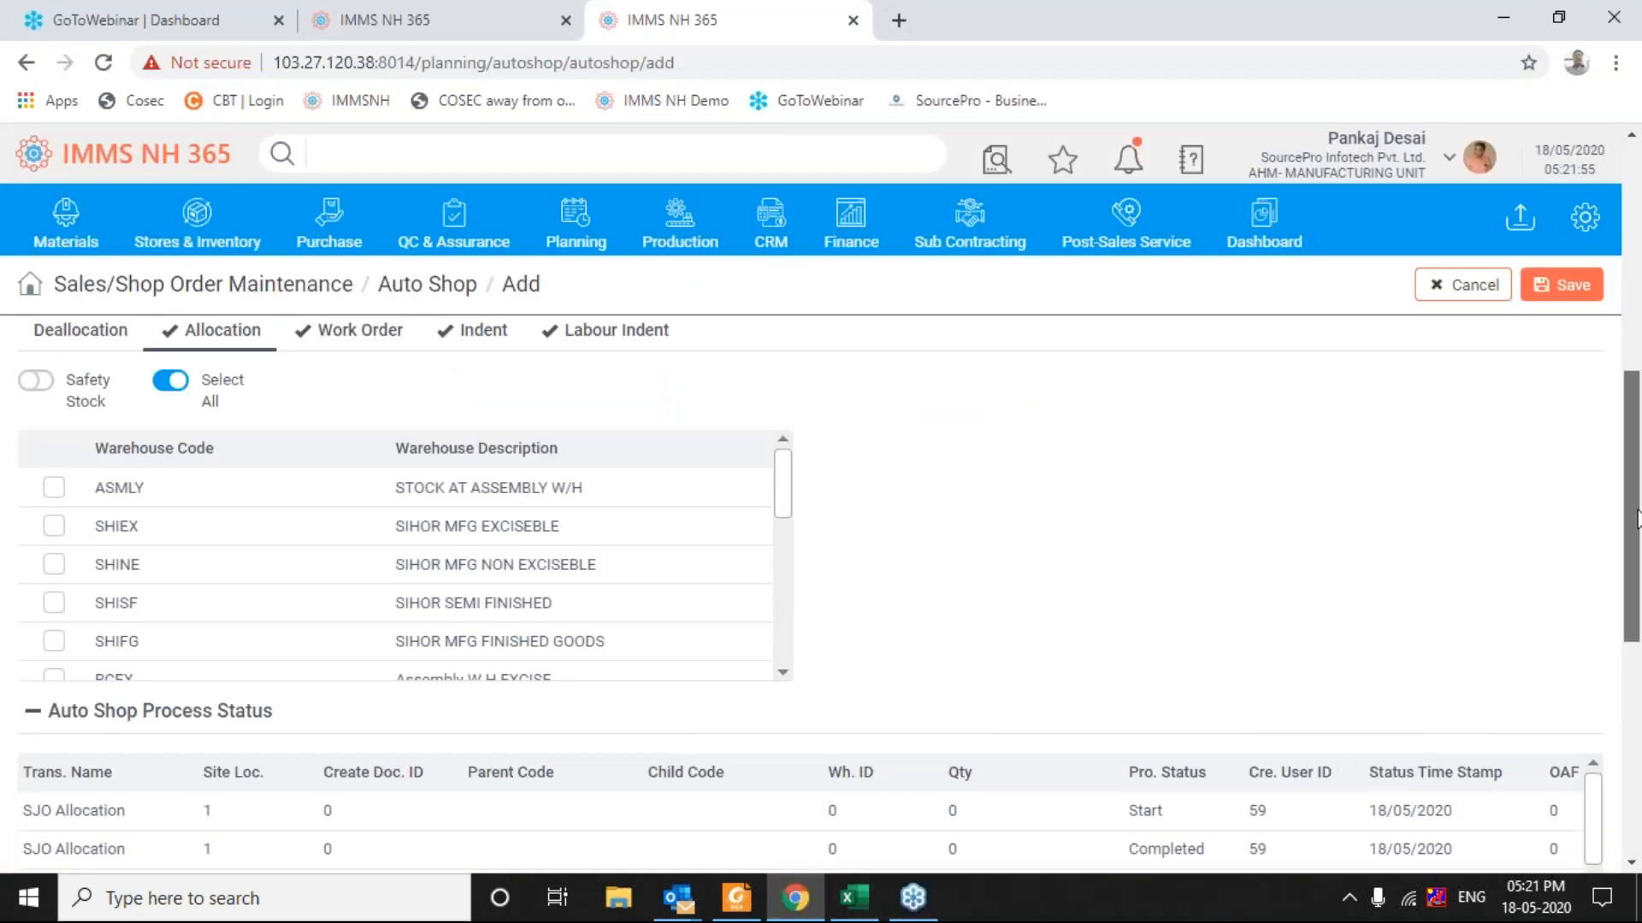
pyautogui.scroll(-1, 1637, 536)
pyautogui.moveTo(1639, 538); pyautogui.dragTo(1640, 570)
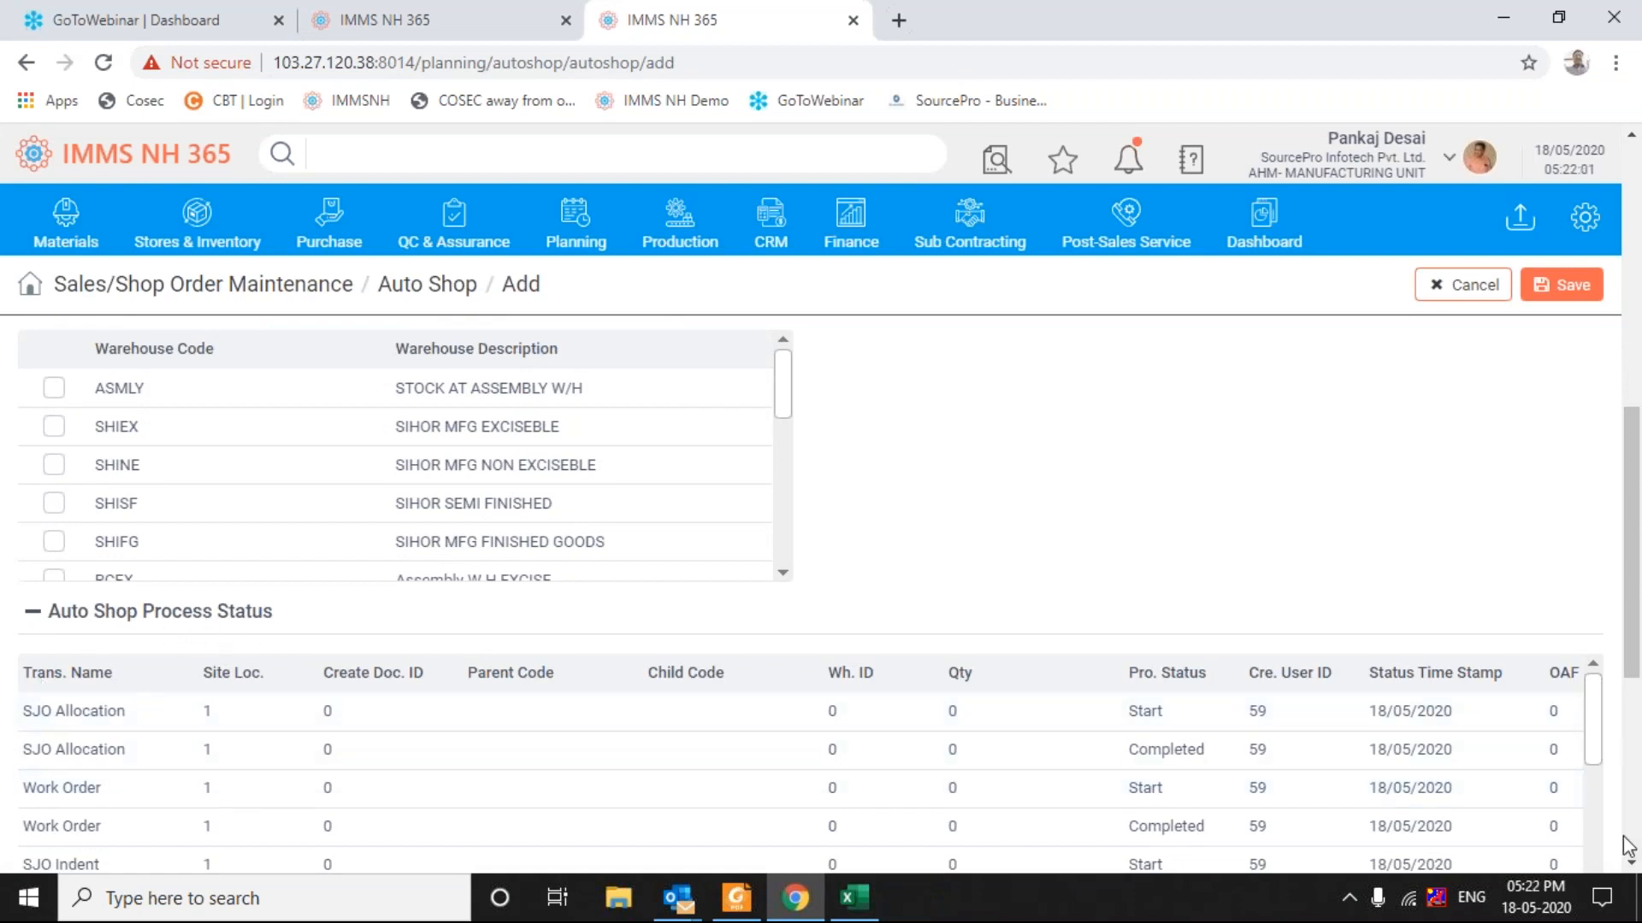
pyautogui.click(1630, 866)
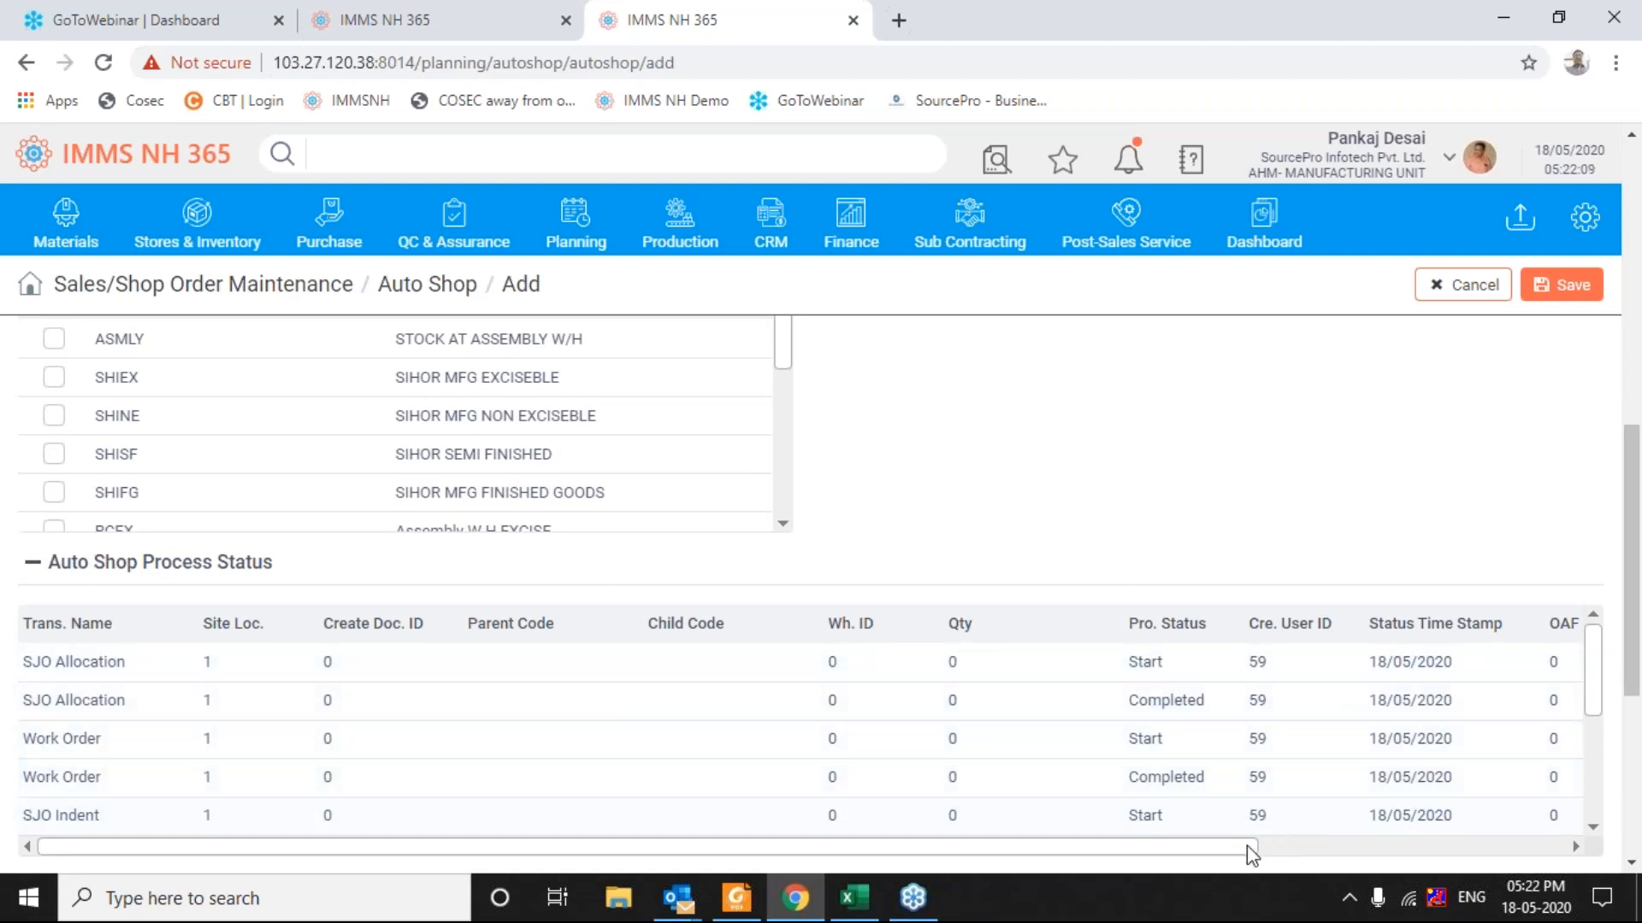
pyautogui.moveTo(1237, 858); pyautogui.dragTo(1187, 836)
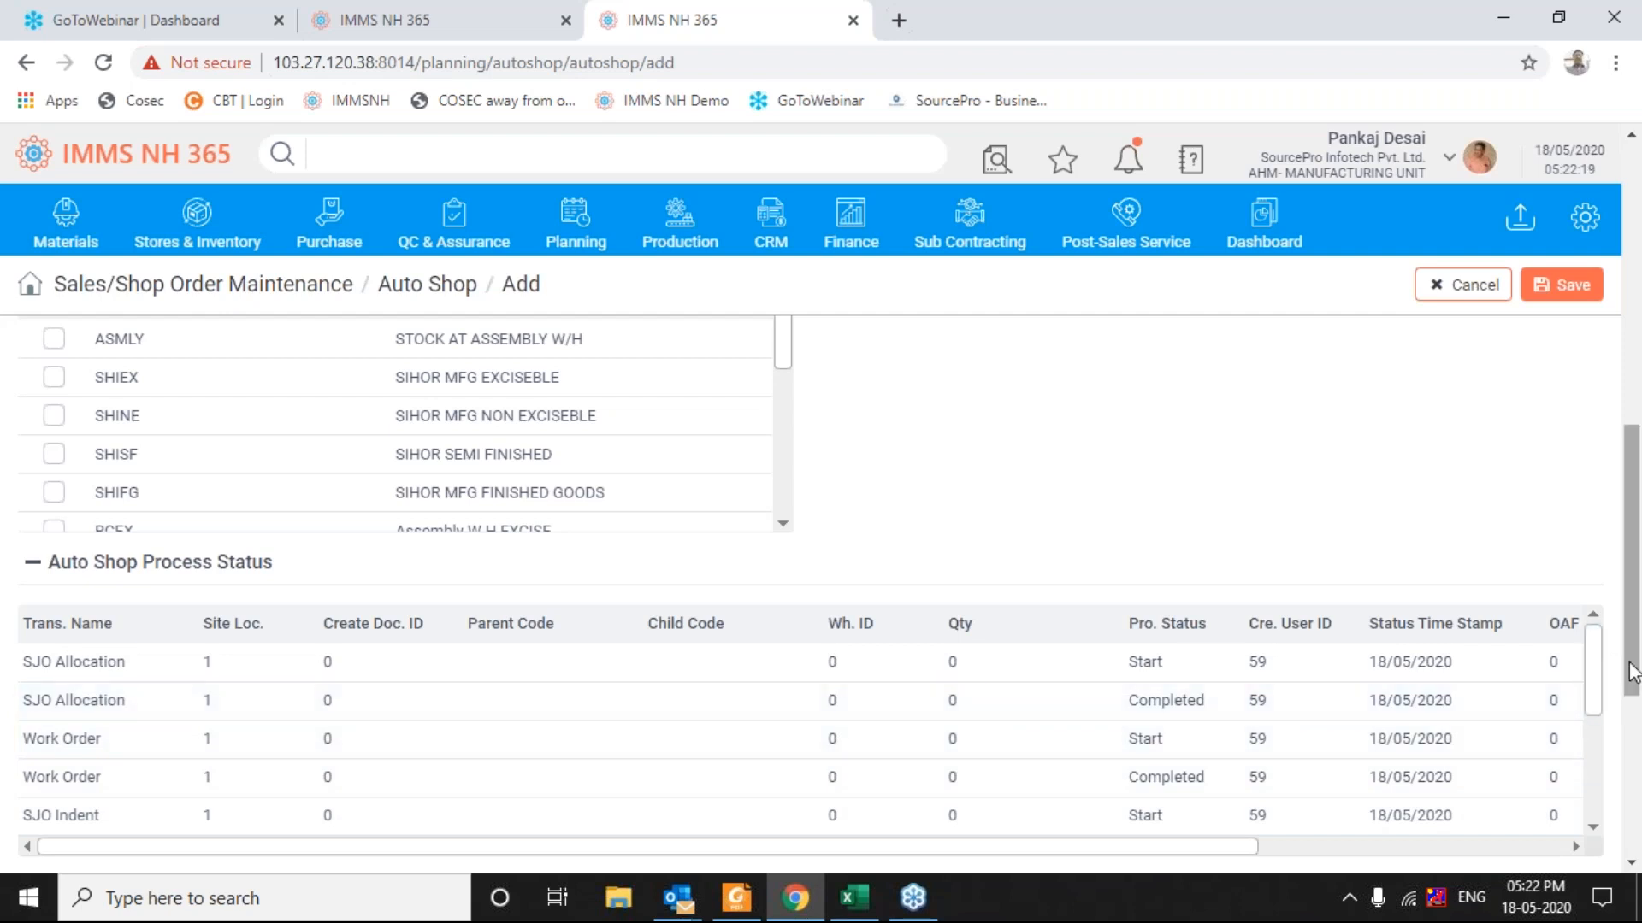
pyautogui.moveTo(1595, 692); pyautogui.dragTo(1601, 784)
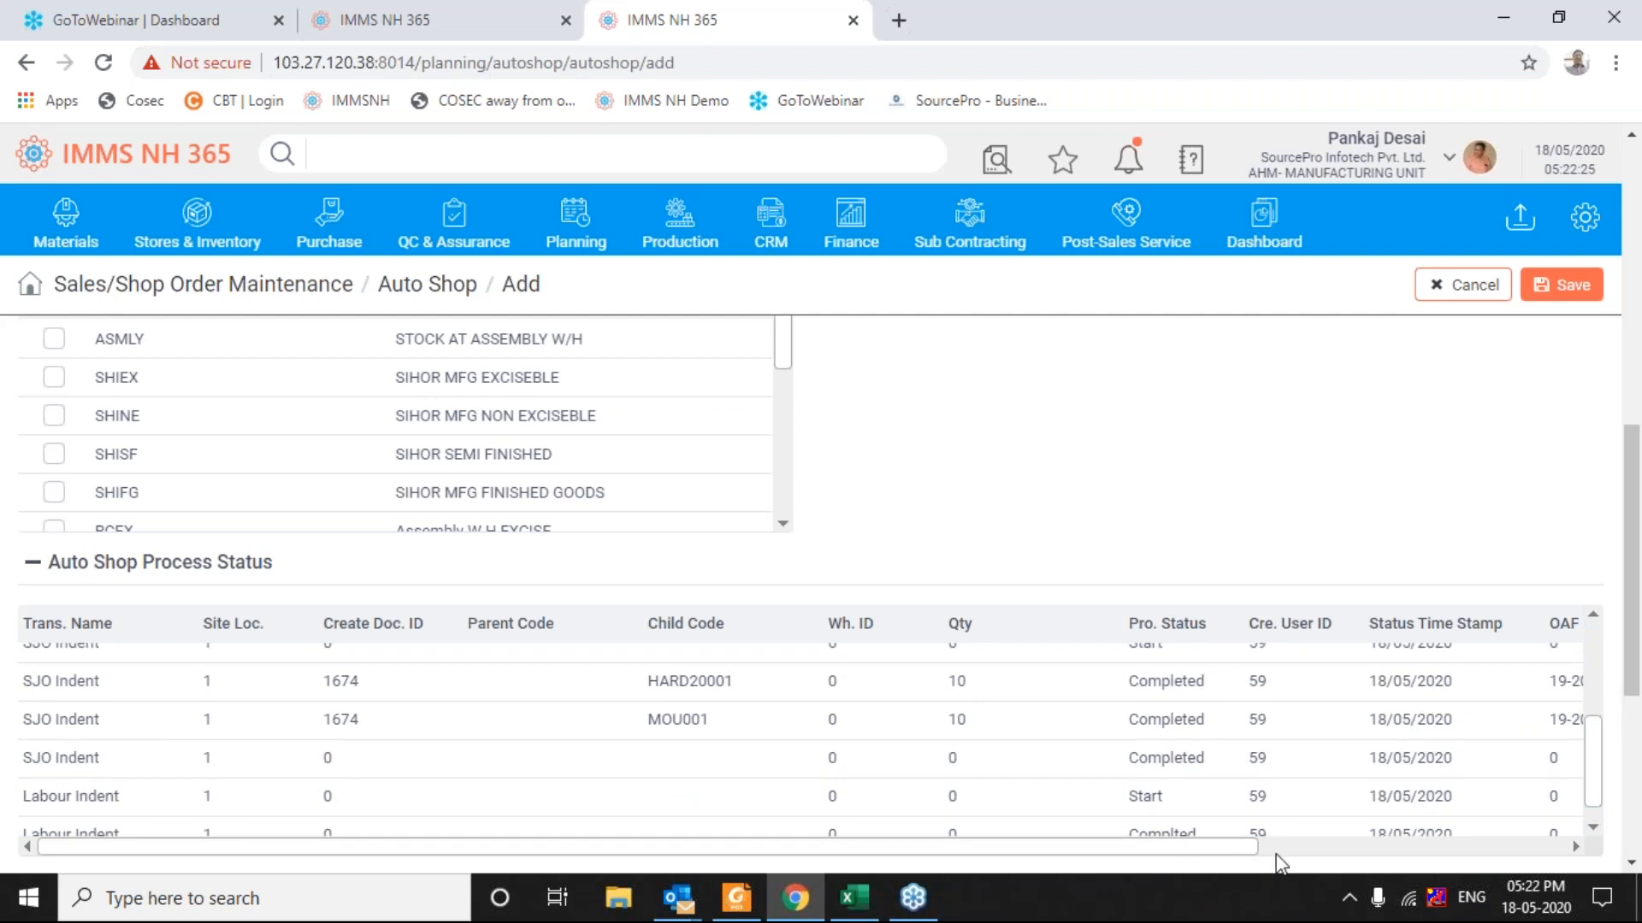
pyautogui.moveTo(1590, 766); pyautogui.dragTo(1590, 743)
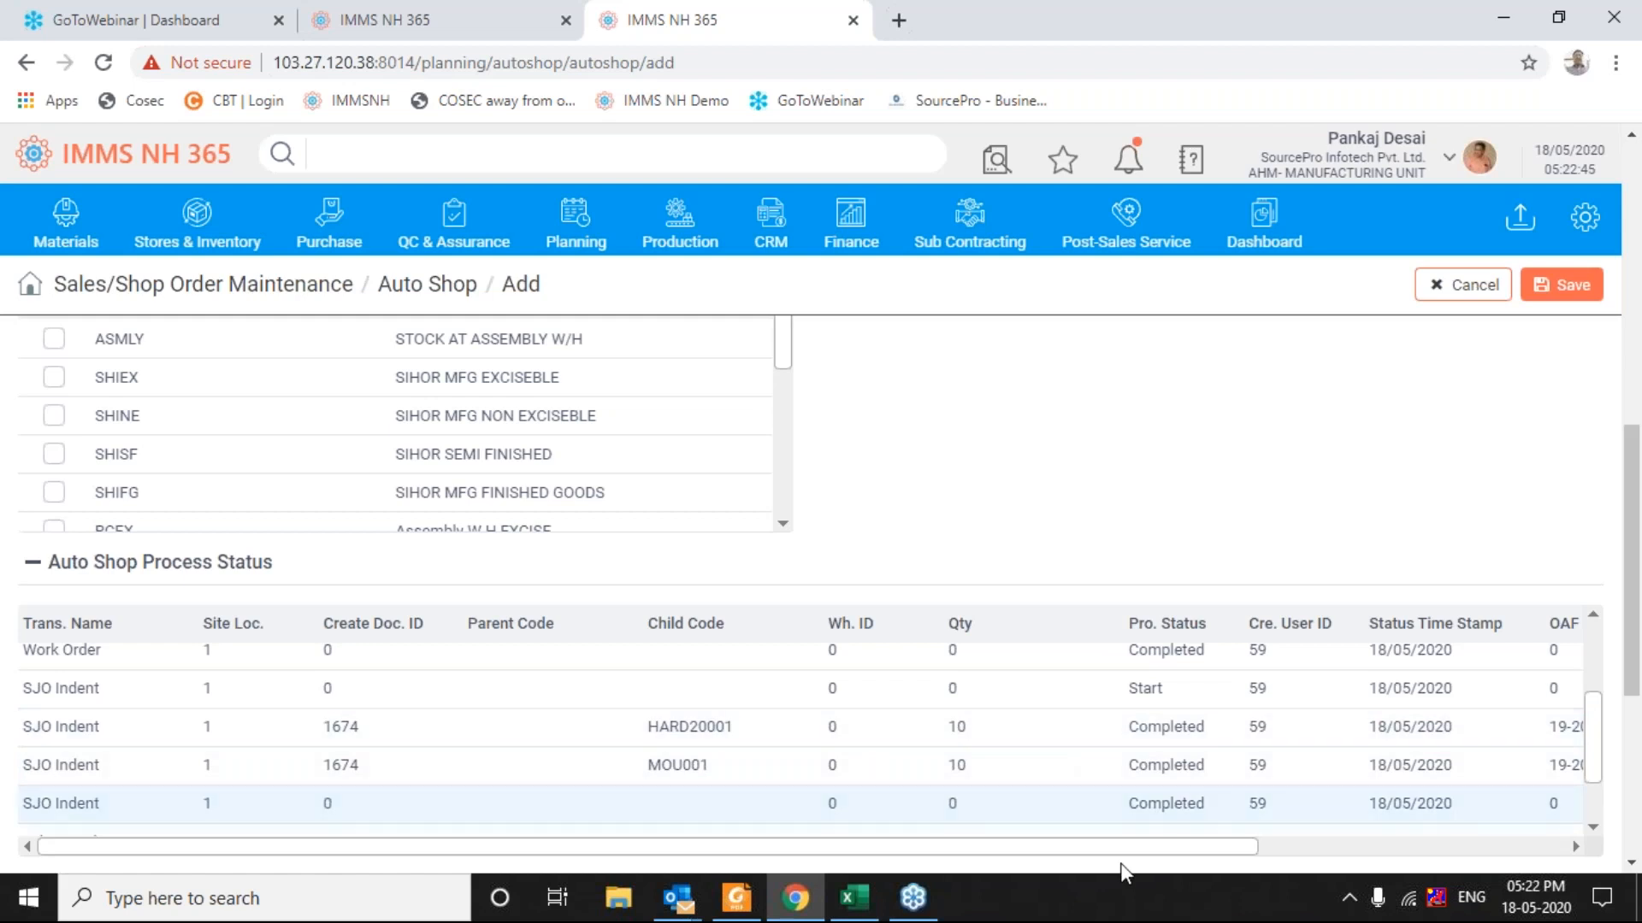
pyautogui.moveTo(1145, 849); pyautogui.dragTo(1407, 850)
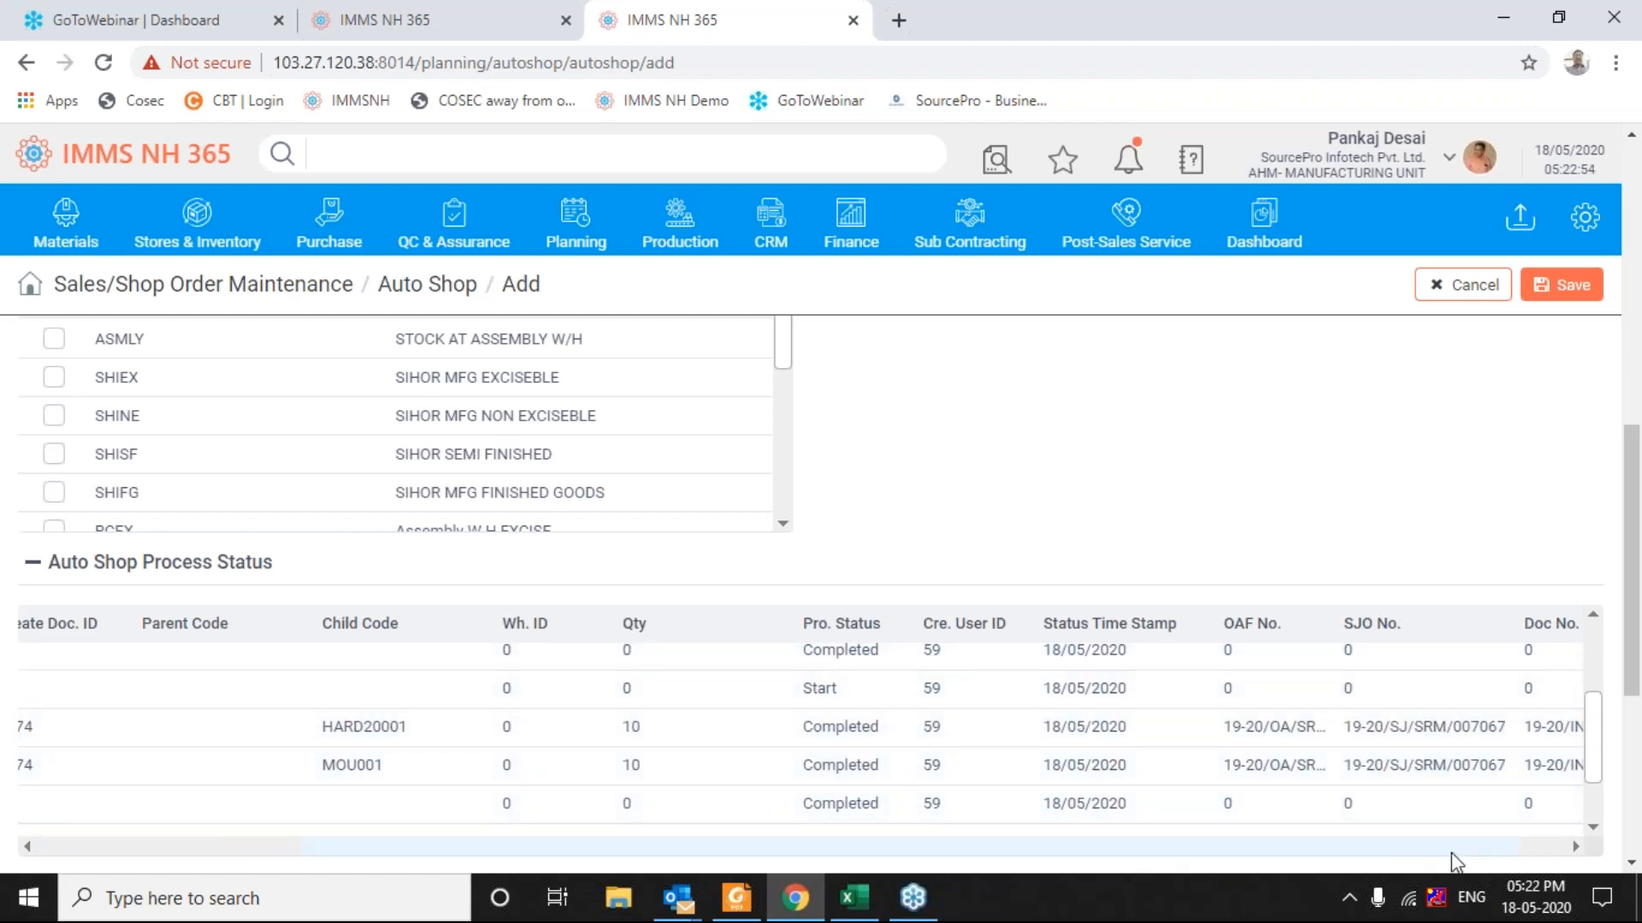
pyautogui.moveTo(1502, 849); pyautogui.dragTo(1596, 851)
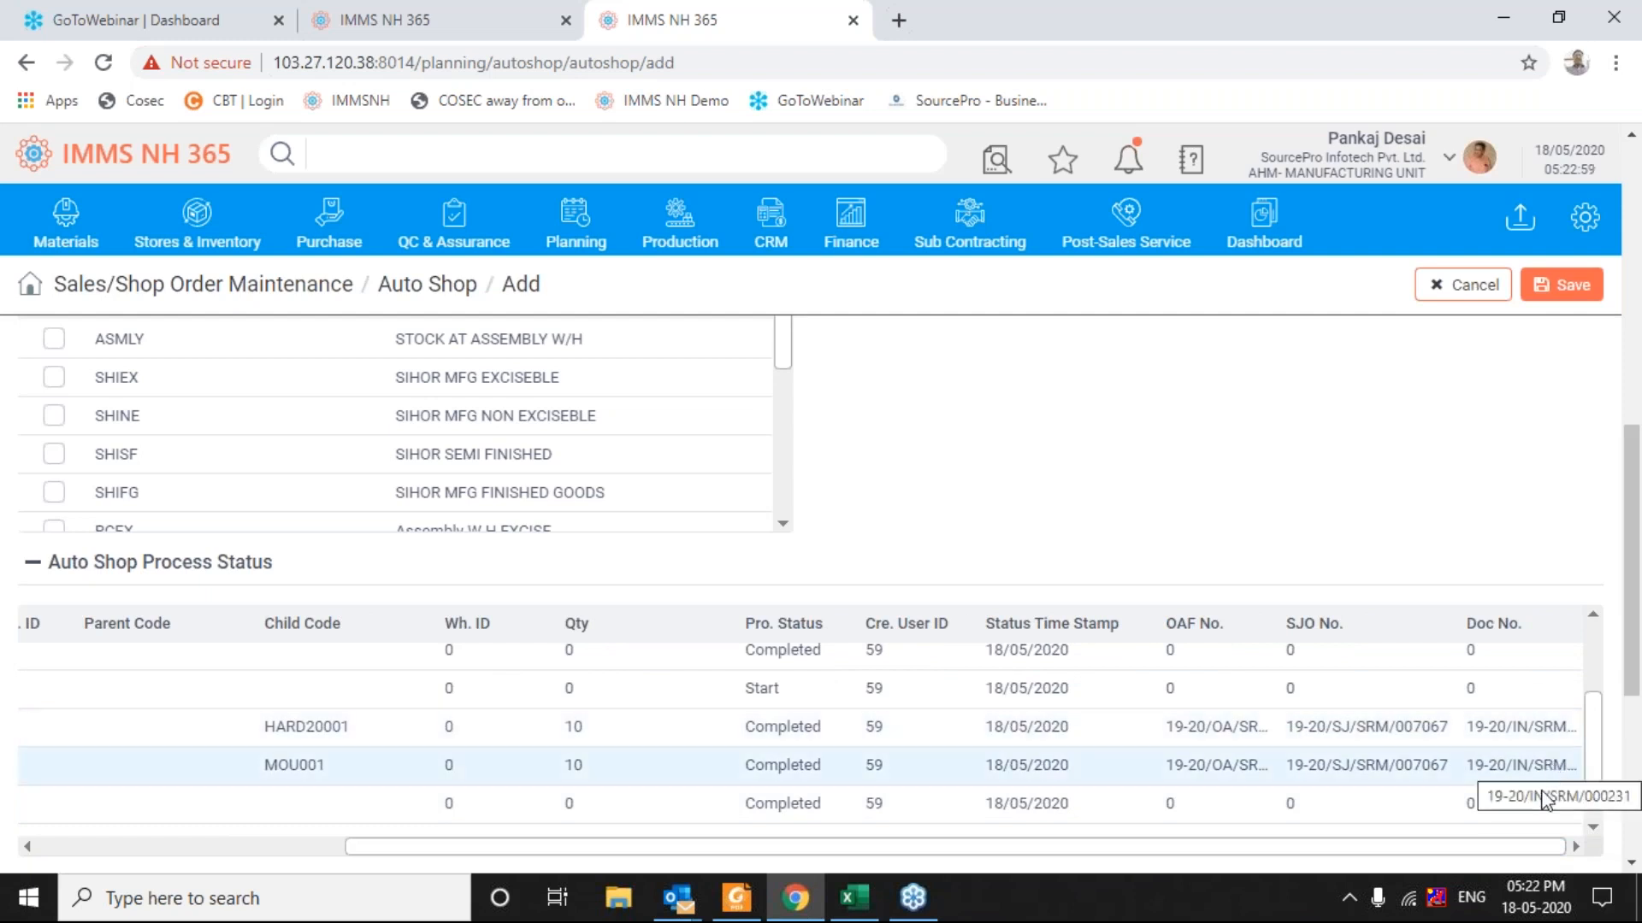
pyautogui.moveTo(1385, 848); pyautogui.dragTo(1077, 868)
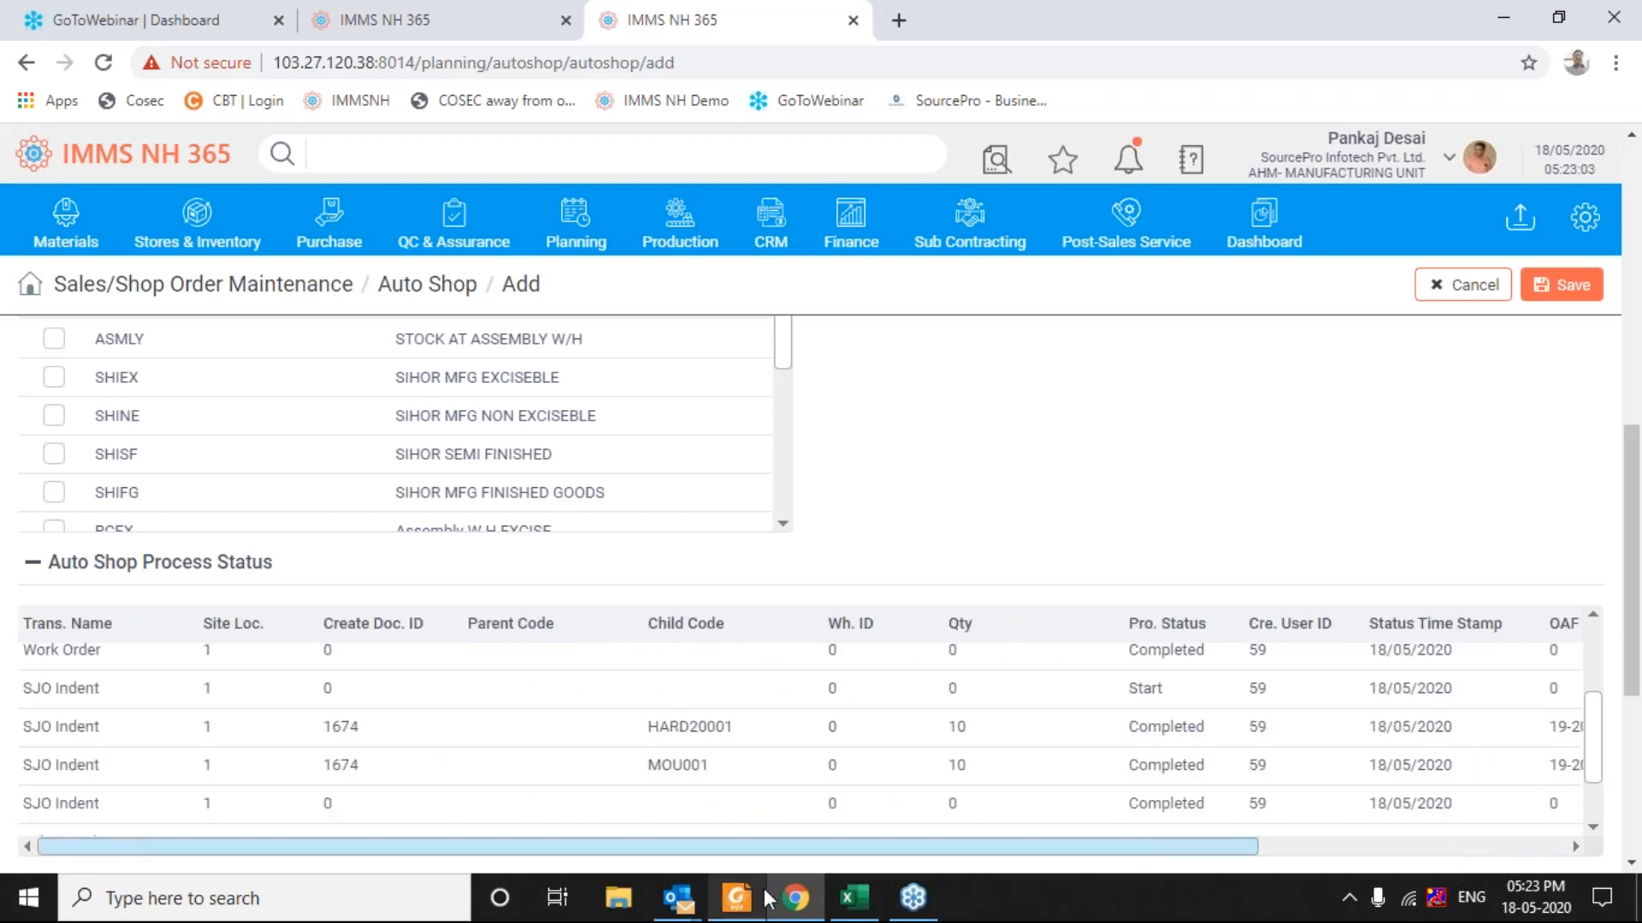
pyautogui.moveTo(766, 893)
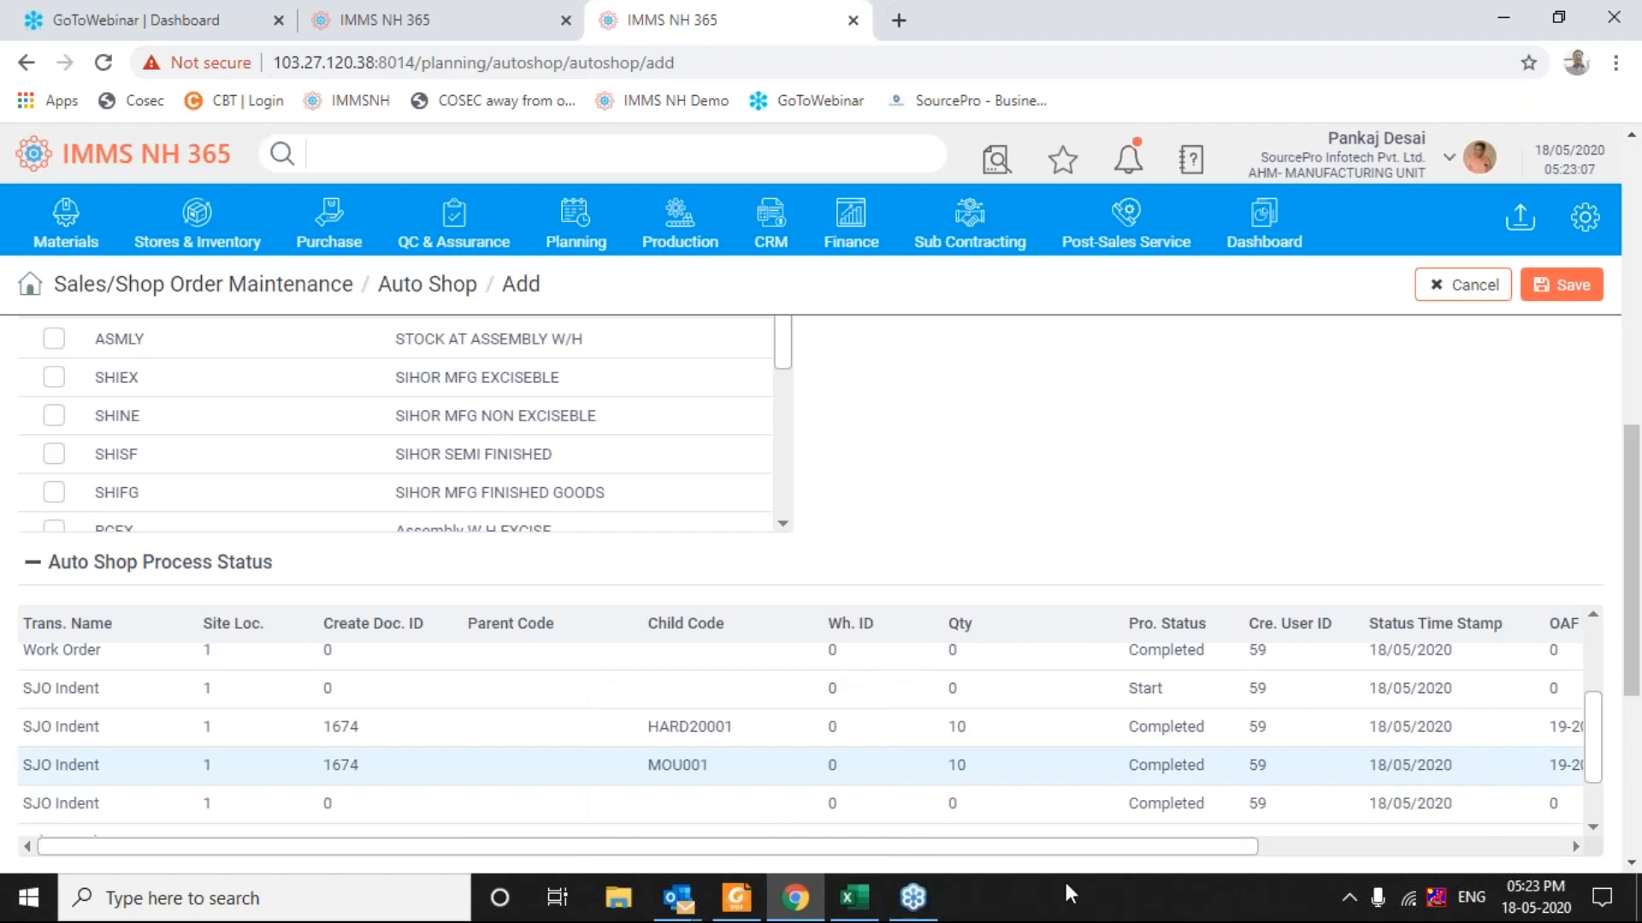
# Step: Switch to the exported process status workbook in Excel and fit all columns to their contents for reading
pyautogui.click(852, 898)
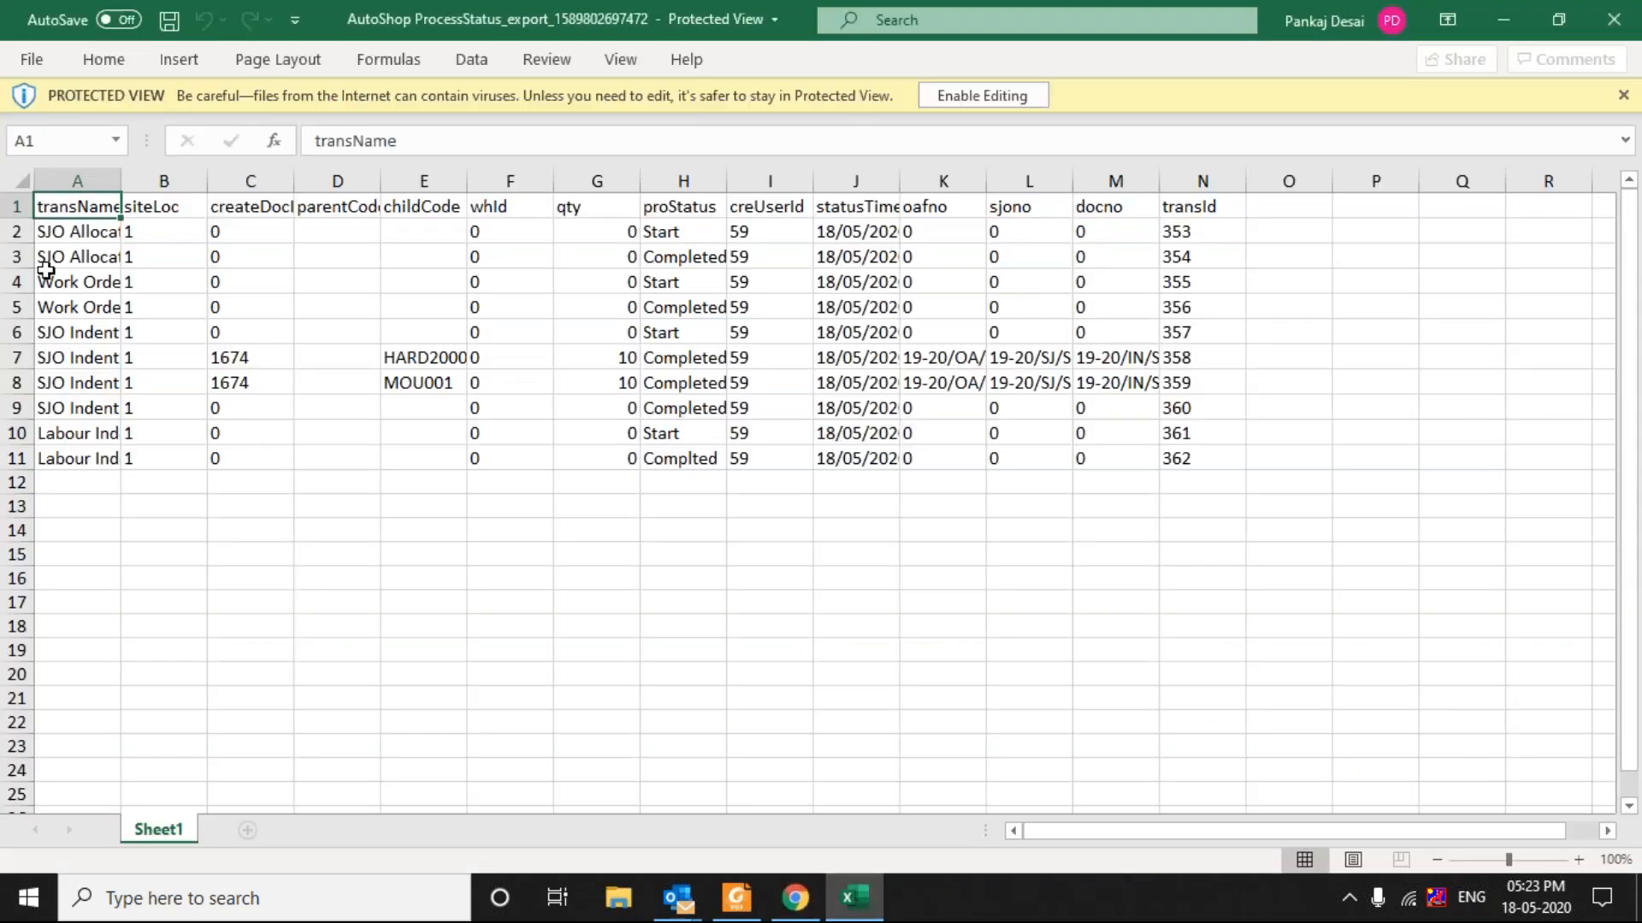
pyautogui.click(17, 170)
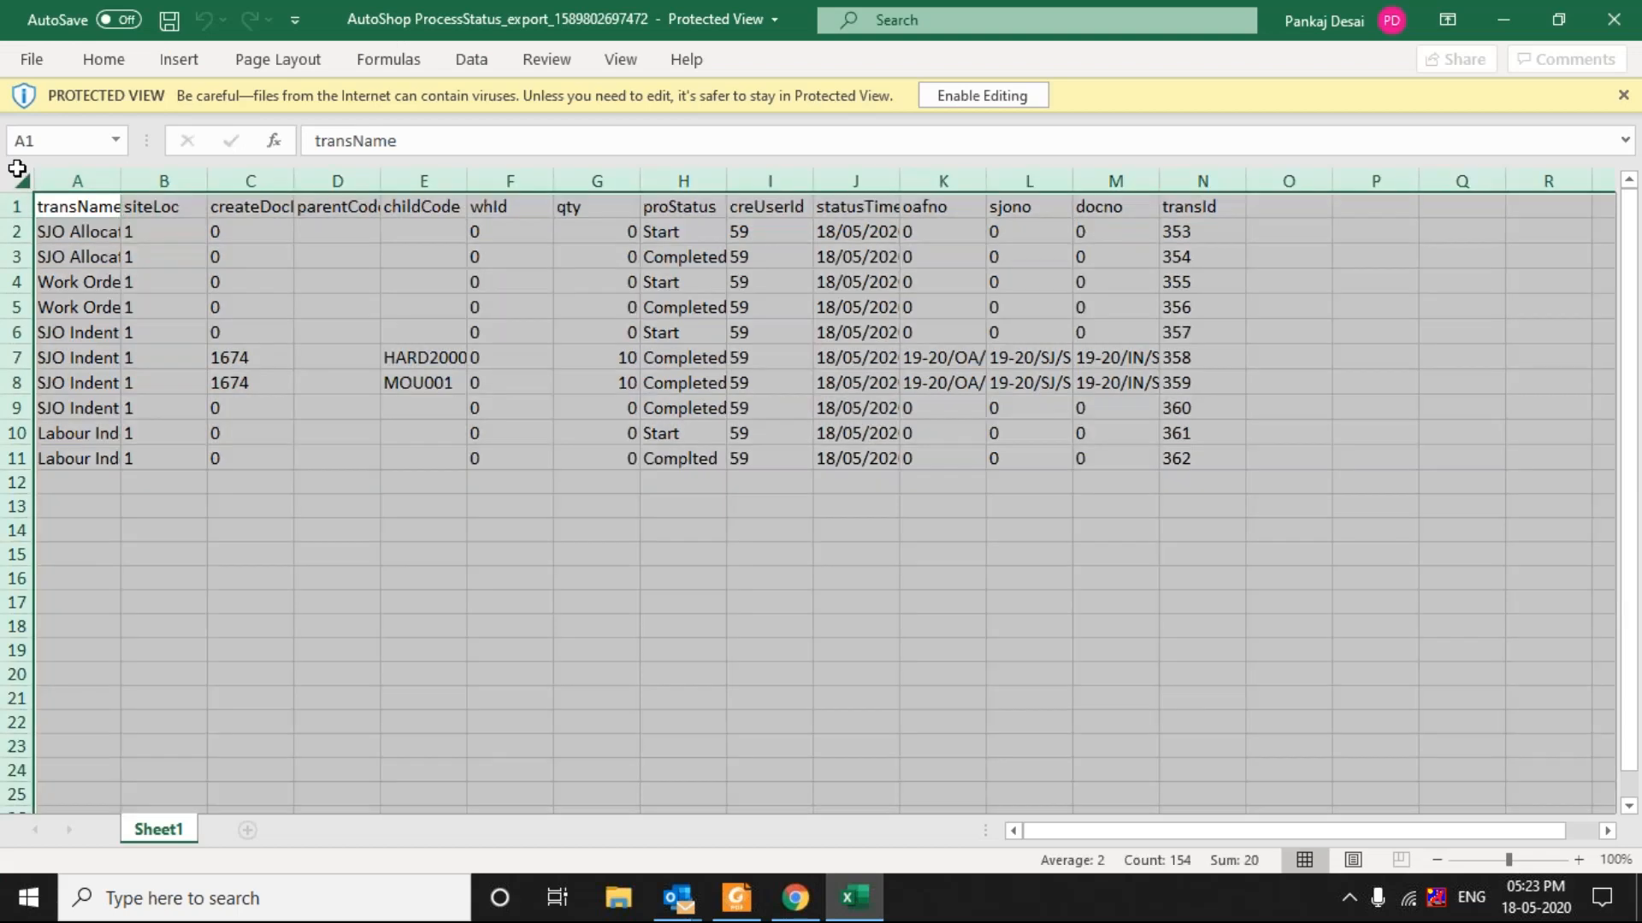
pyautogui.doubleClick(117, 174)
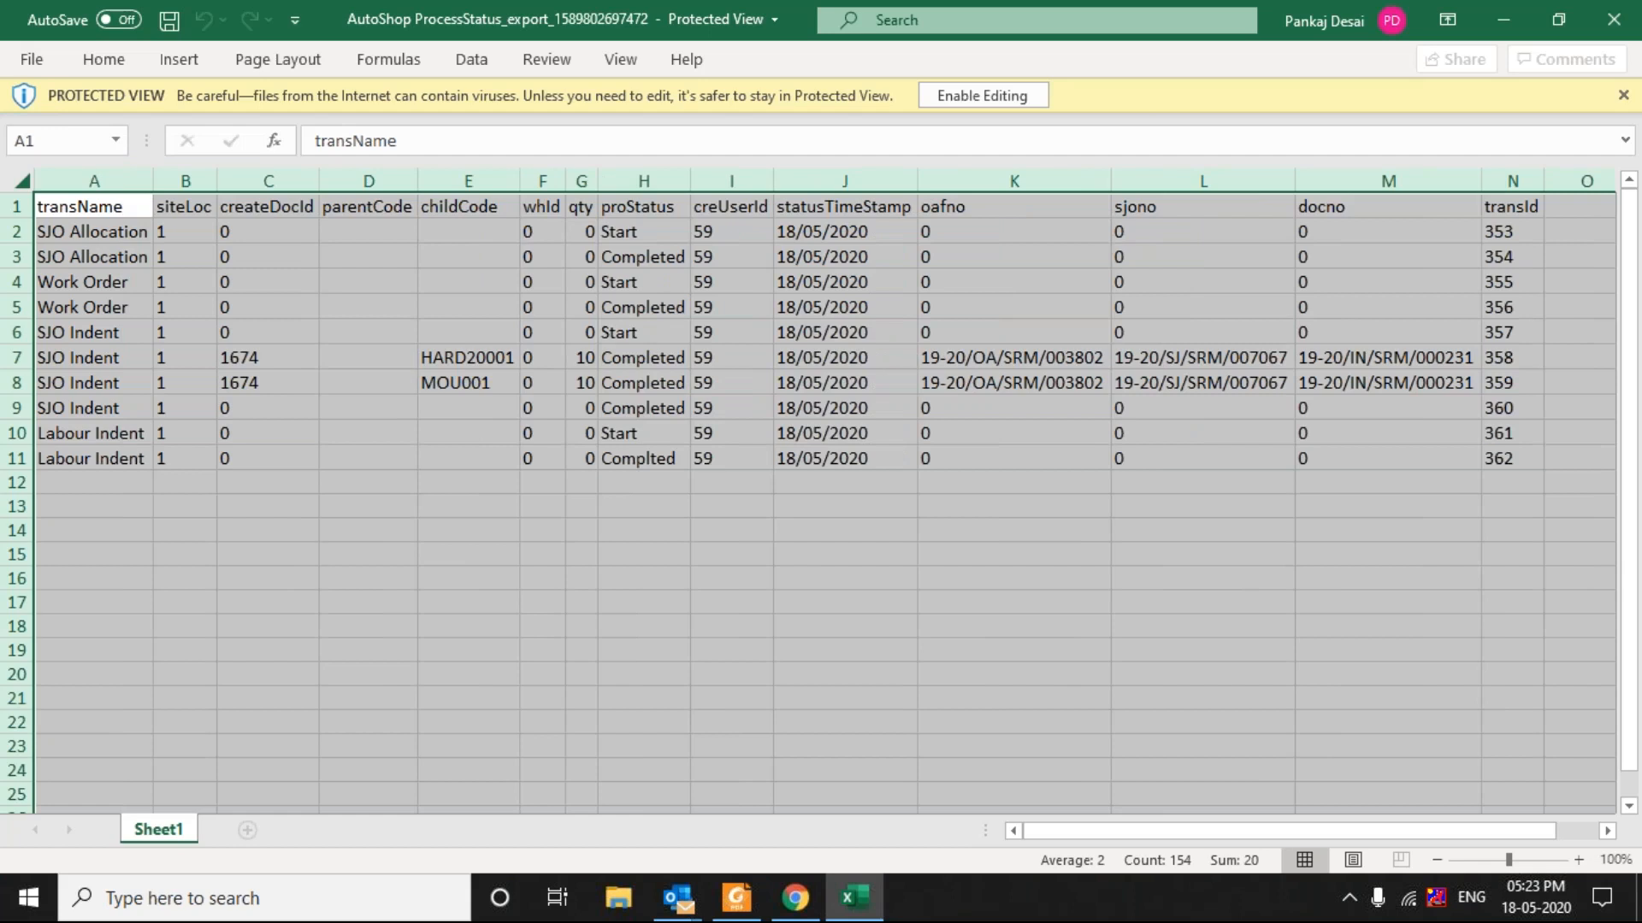
pyautogui.click(1419, 336)
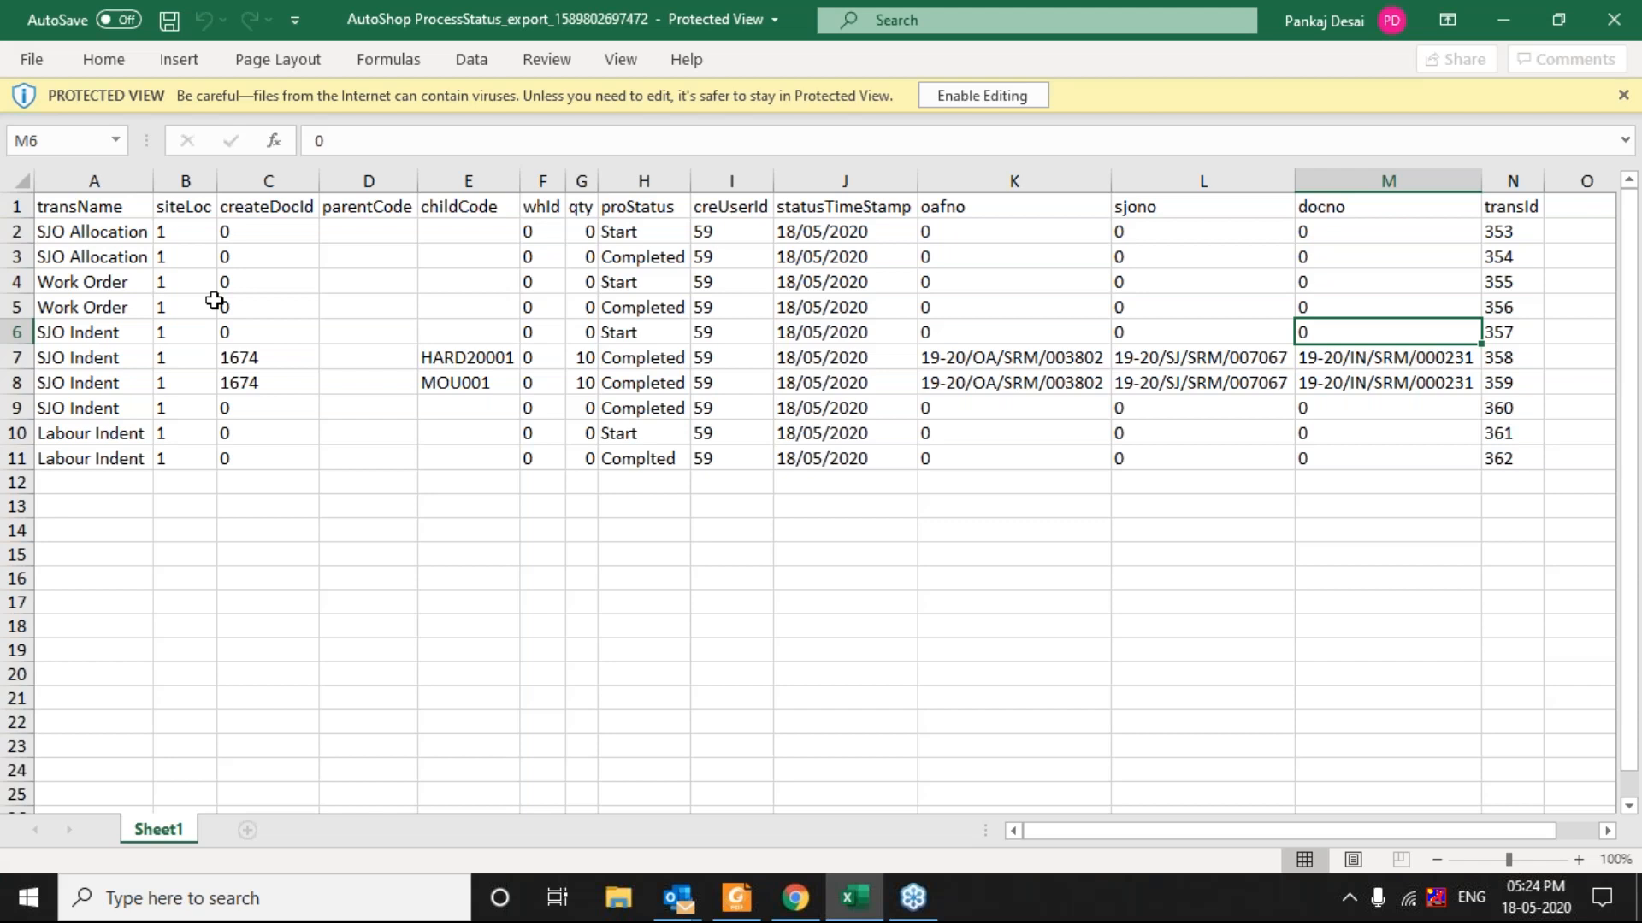
# Step: Review the Work Order, SJO Indent and Labour Indent rows of the exported sheet and enable editing of the workbook
pyautogui.moveTo(212, 300); pyautogui.dragTo(101, 289)
pyautogui.click(101, 287)
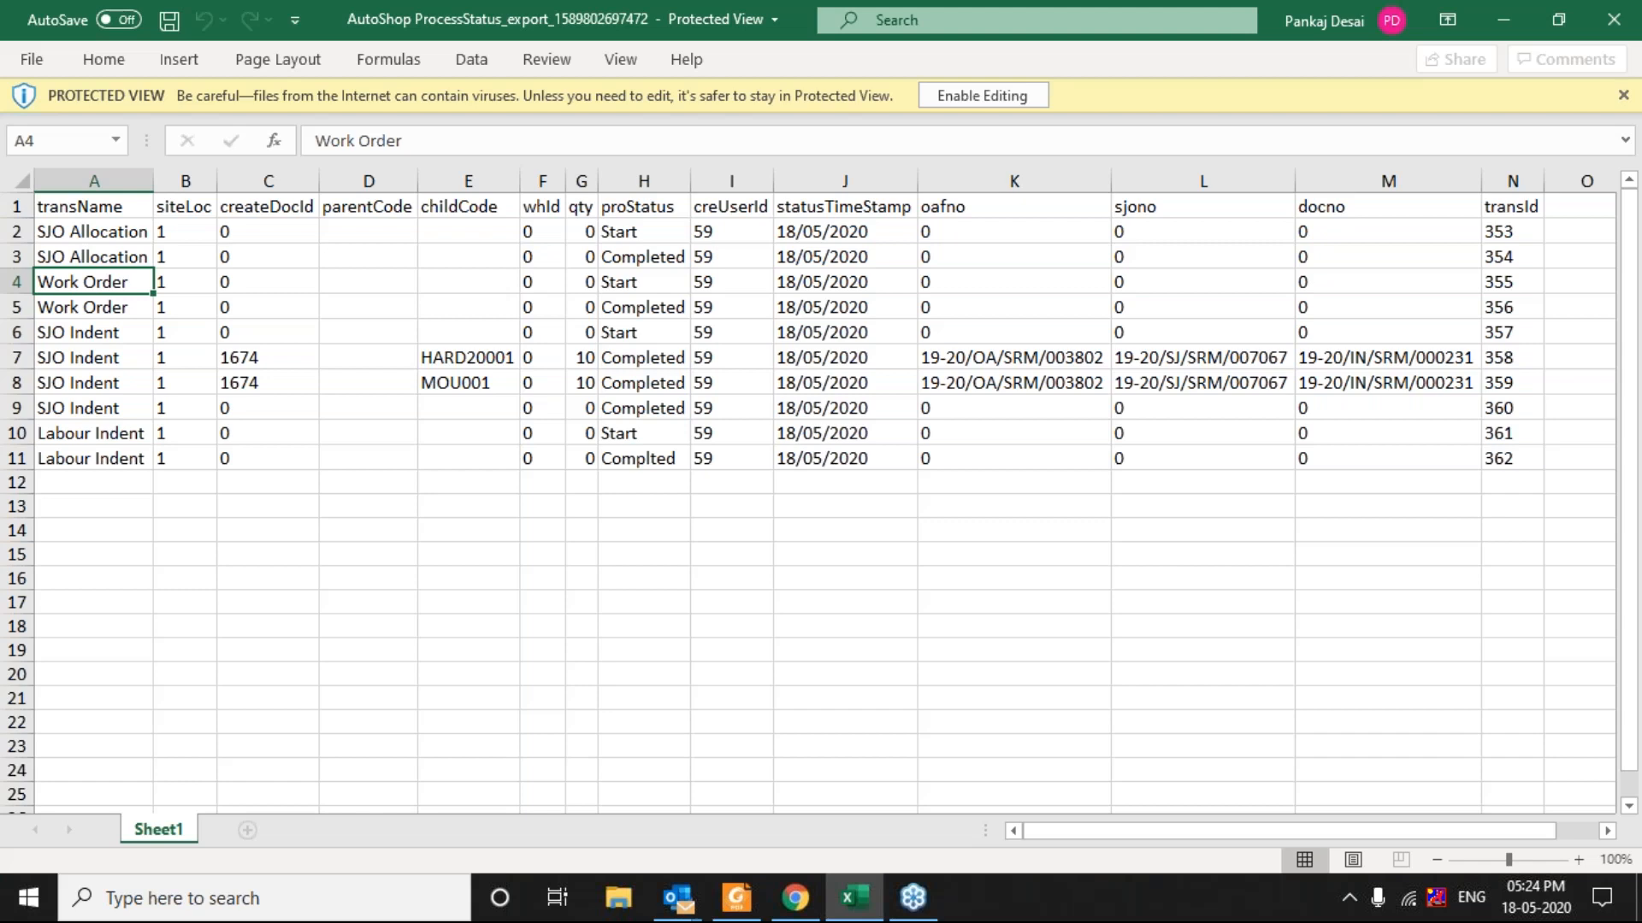
pyautogui.click(104, 337)
pyautogui.click(137, 422)
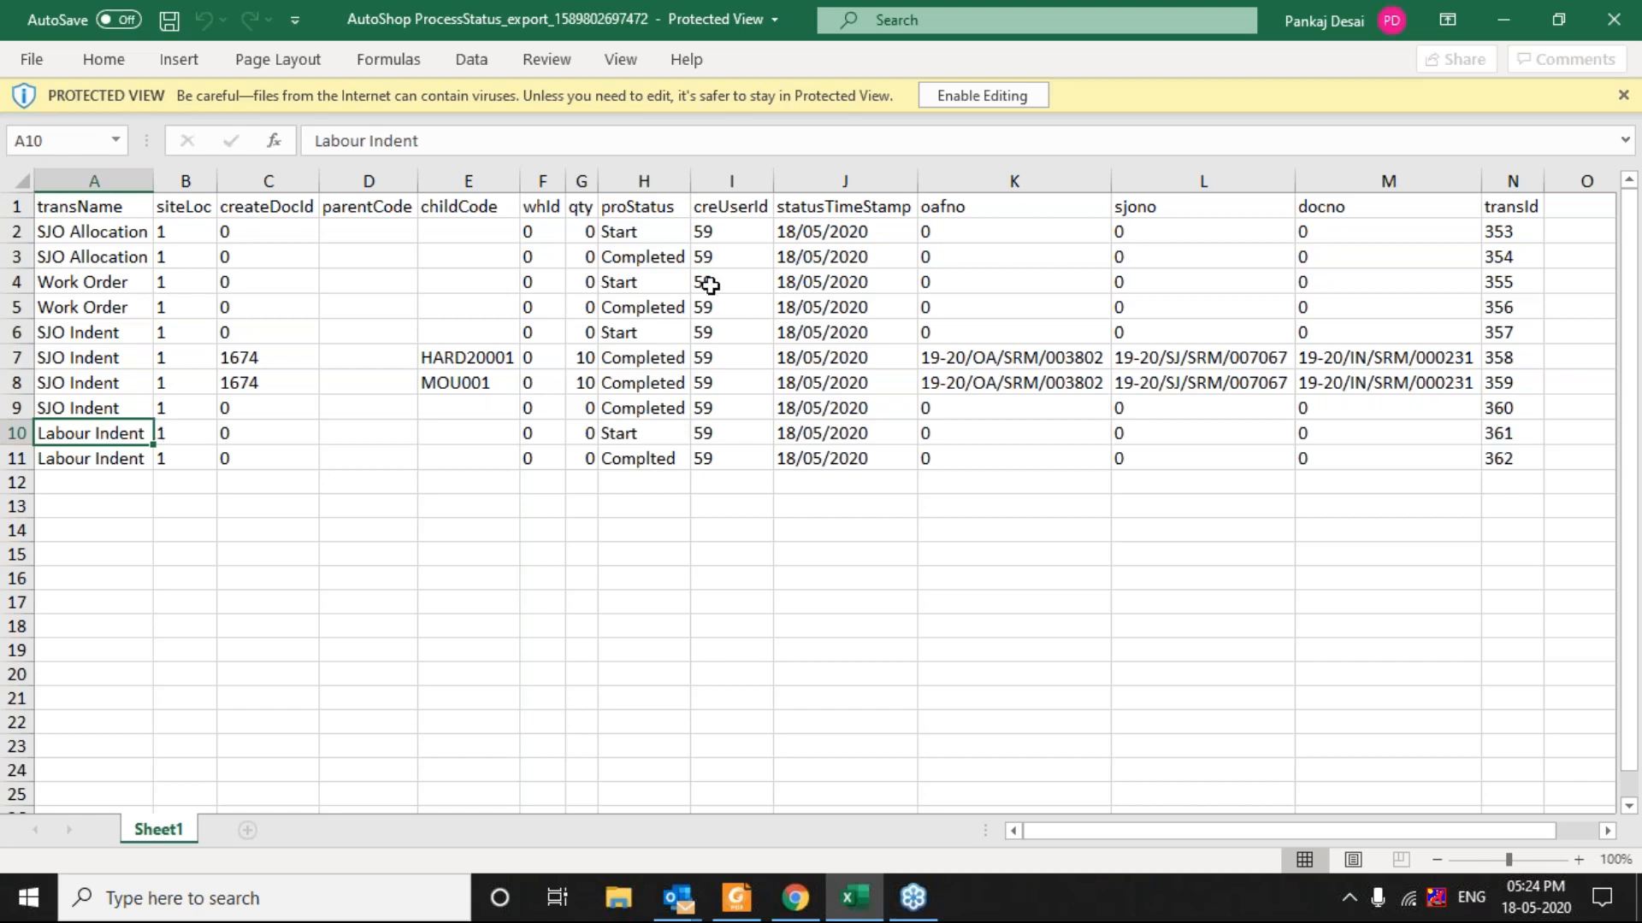
pyautogui.click(1007, 101)
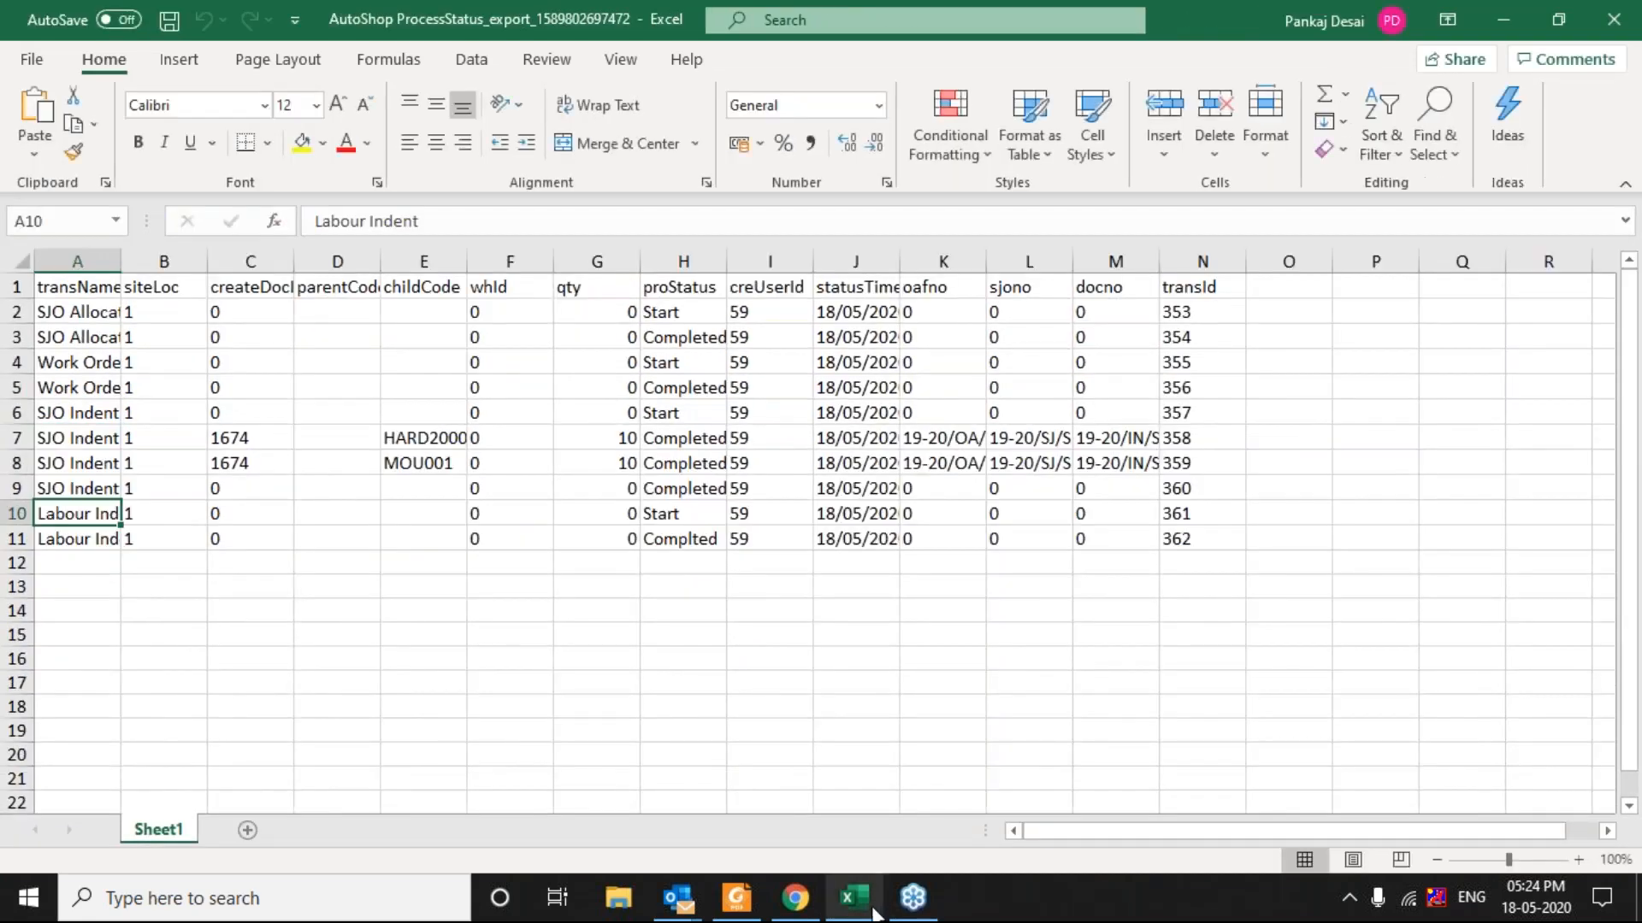
# Step: Return to the browser and examine the remaining Auto Shop Process Status rows down to Labour Indent, across all columns
pyautogui.click(783, 896)
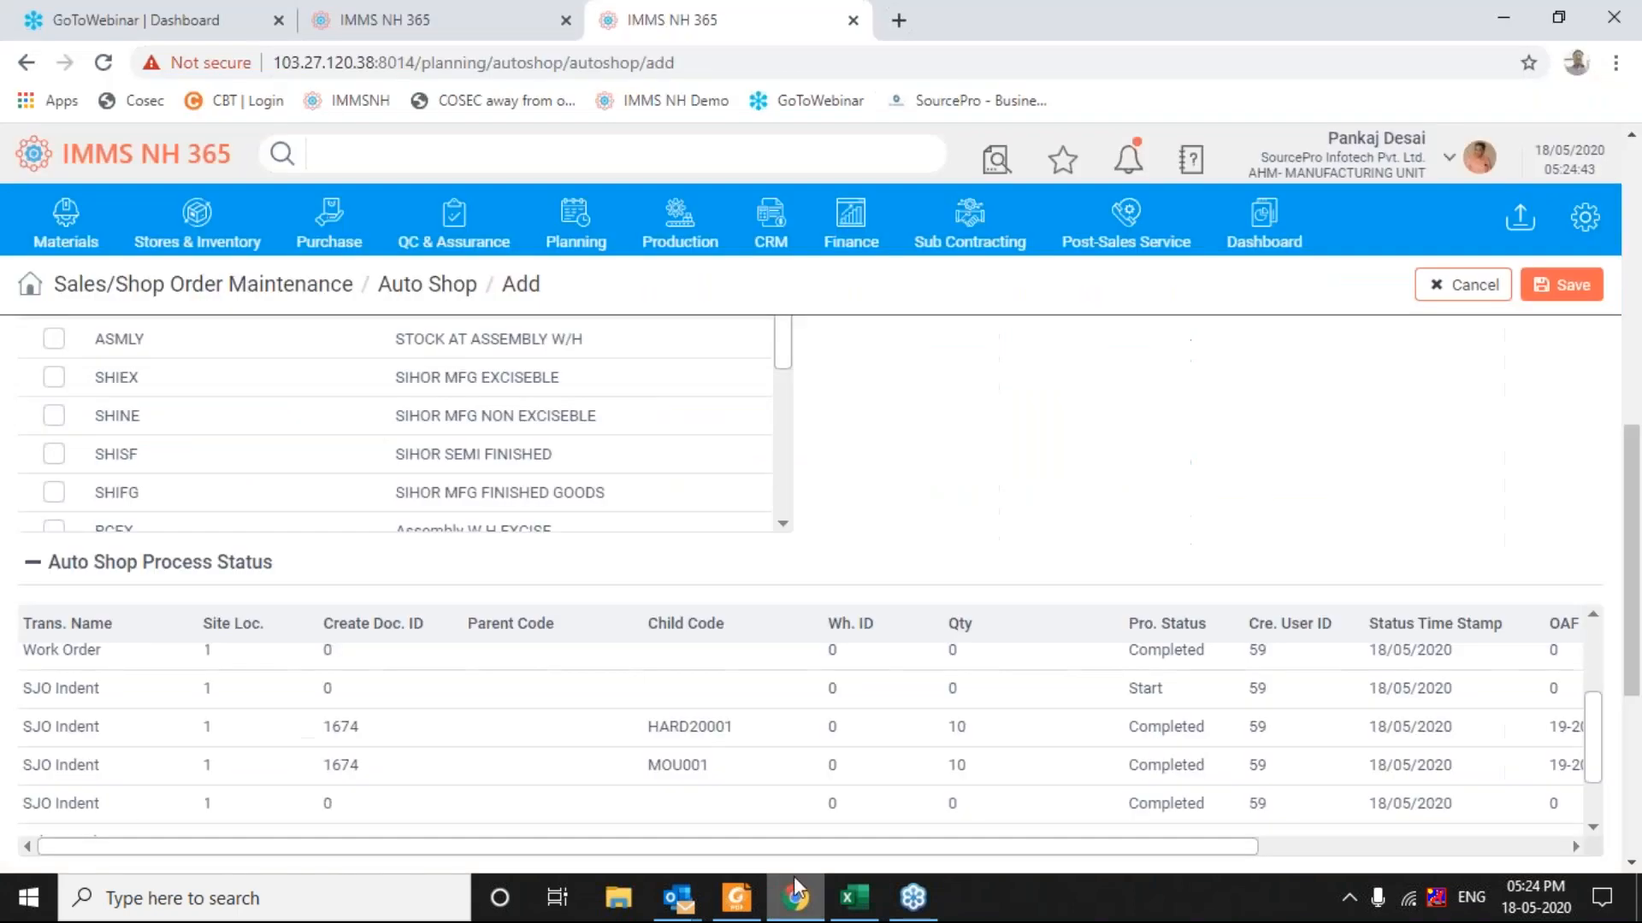
pyautogui.click(1590, 828)
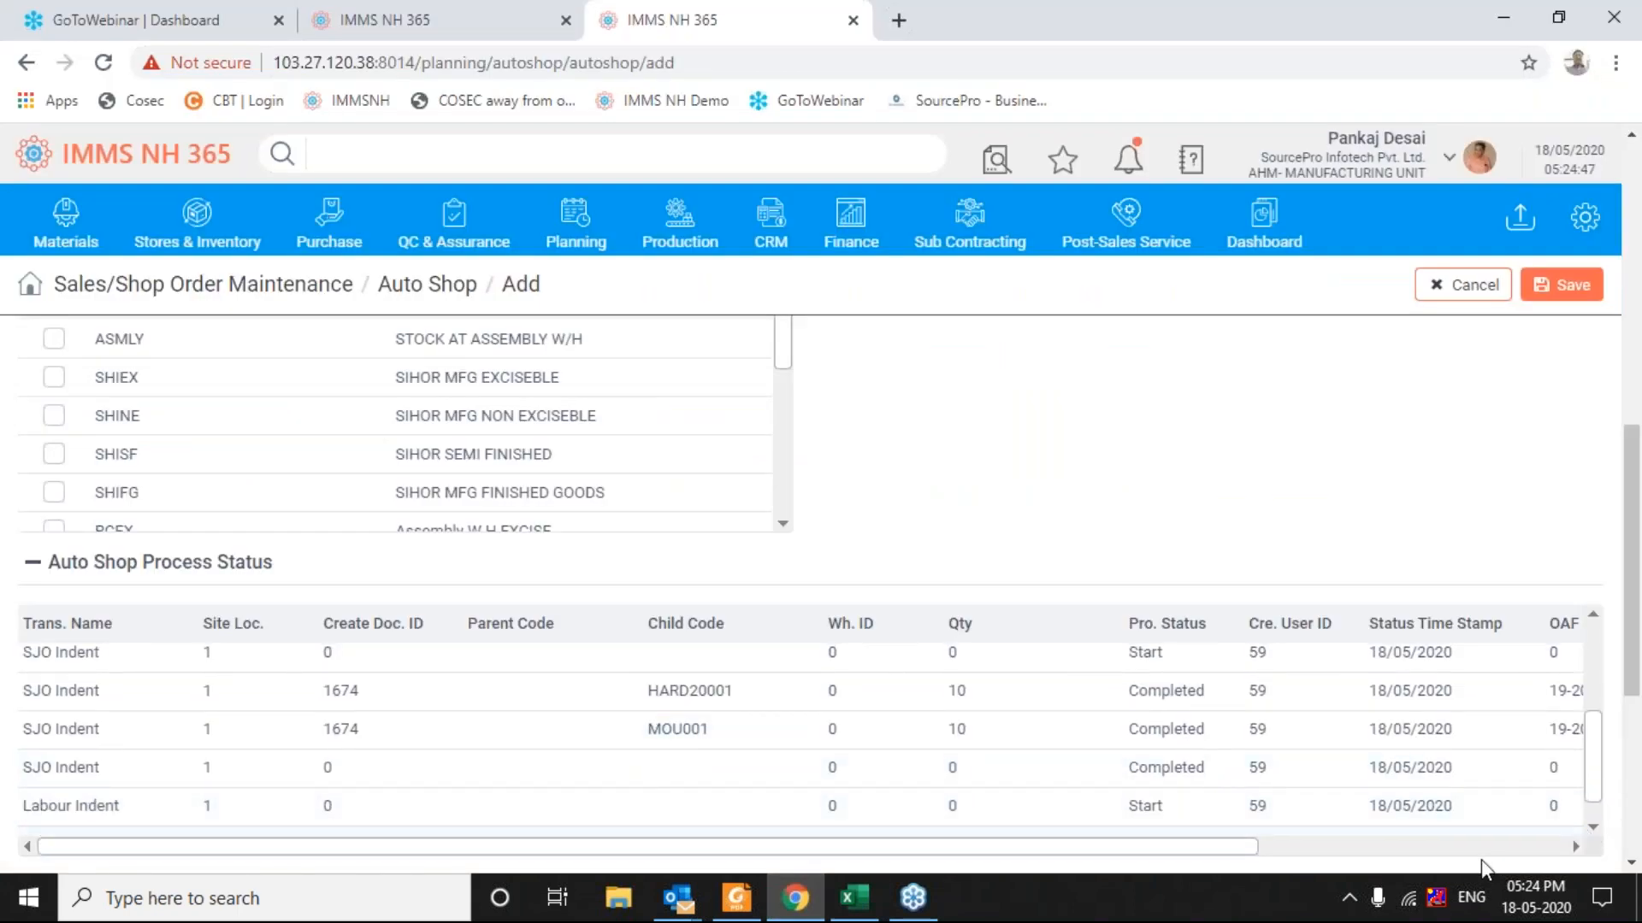
pyautogui.hscroll(2, 1490, 857)
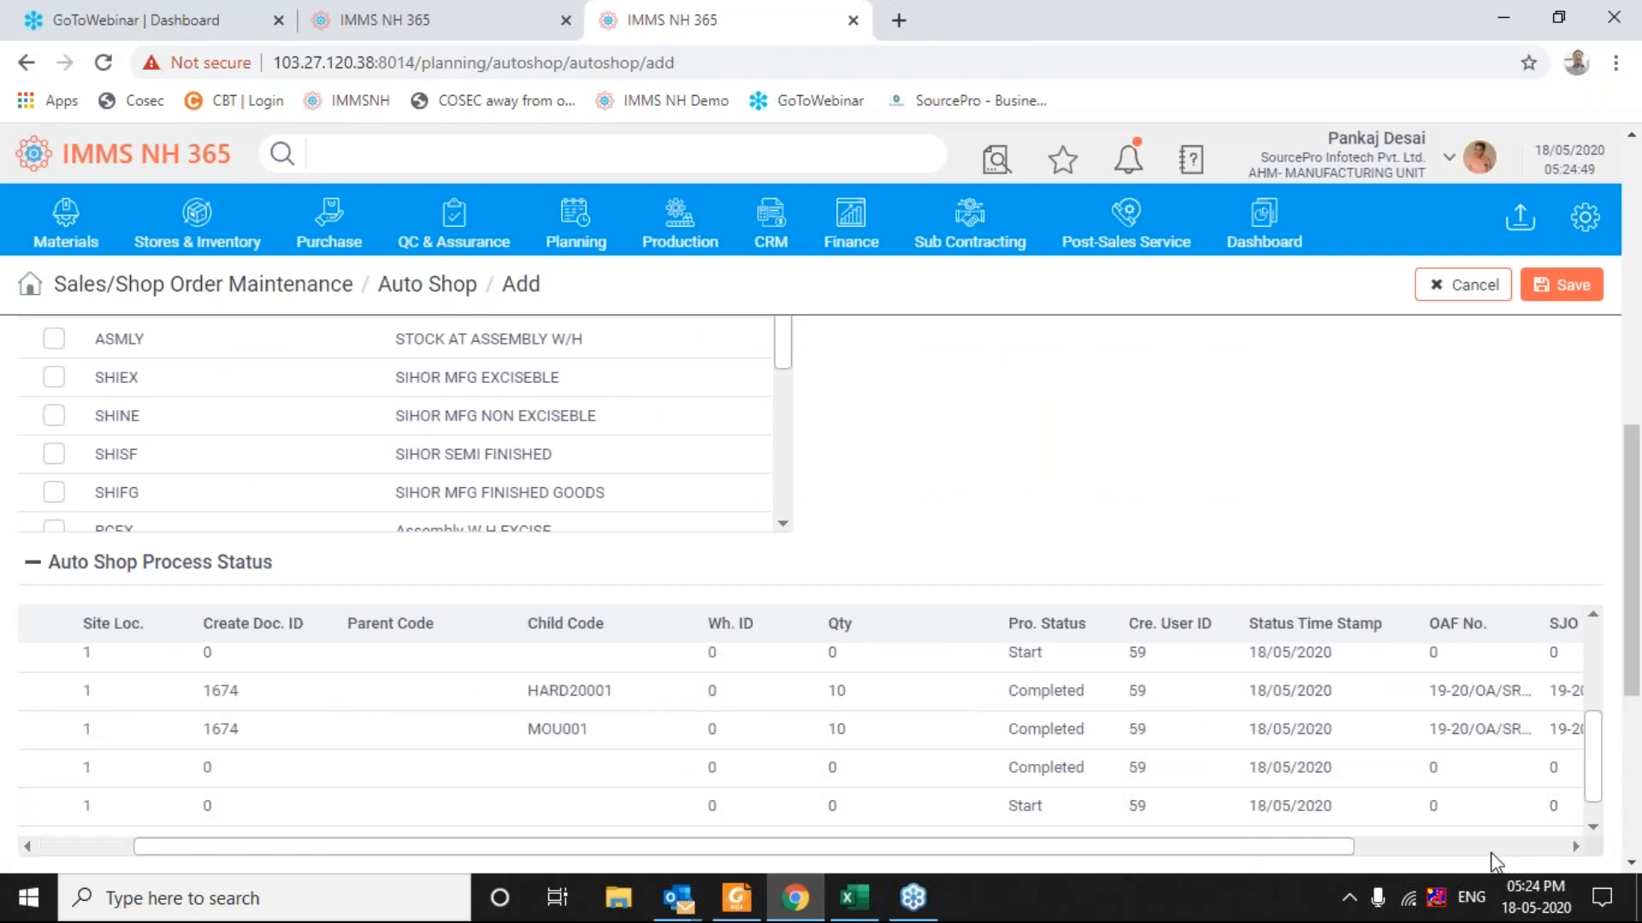
pyautogui.hscroll(2, 1489, 859)
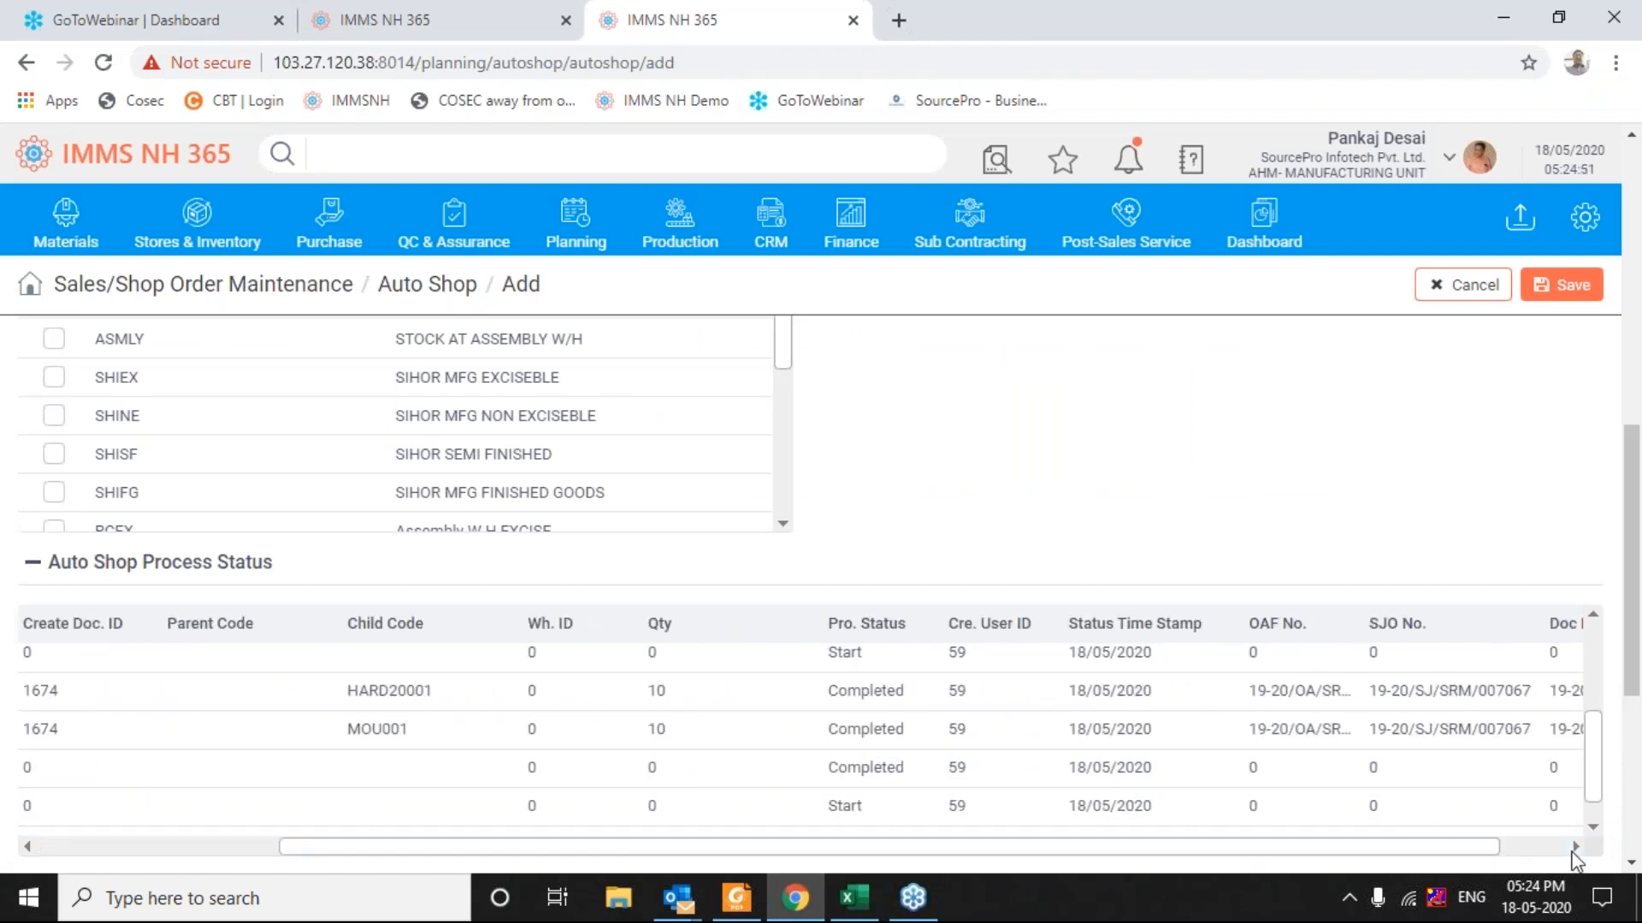
pyautogui.click(1573, 849)
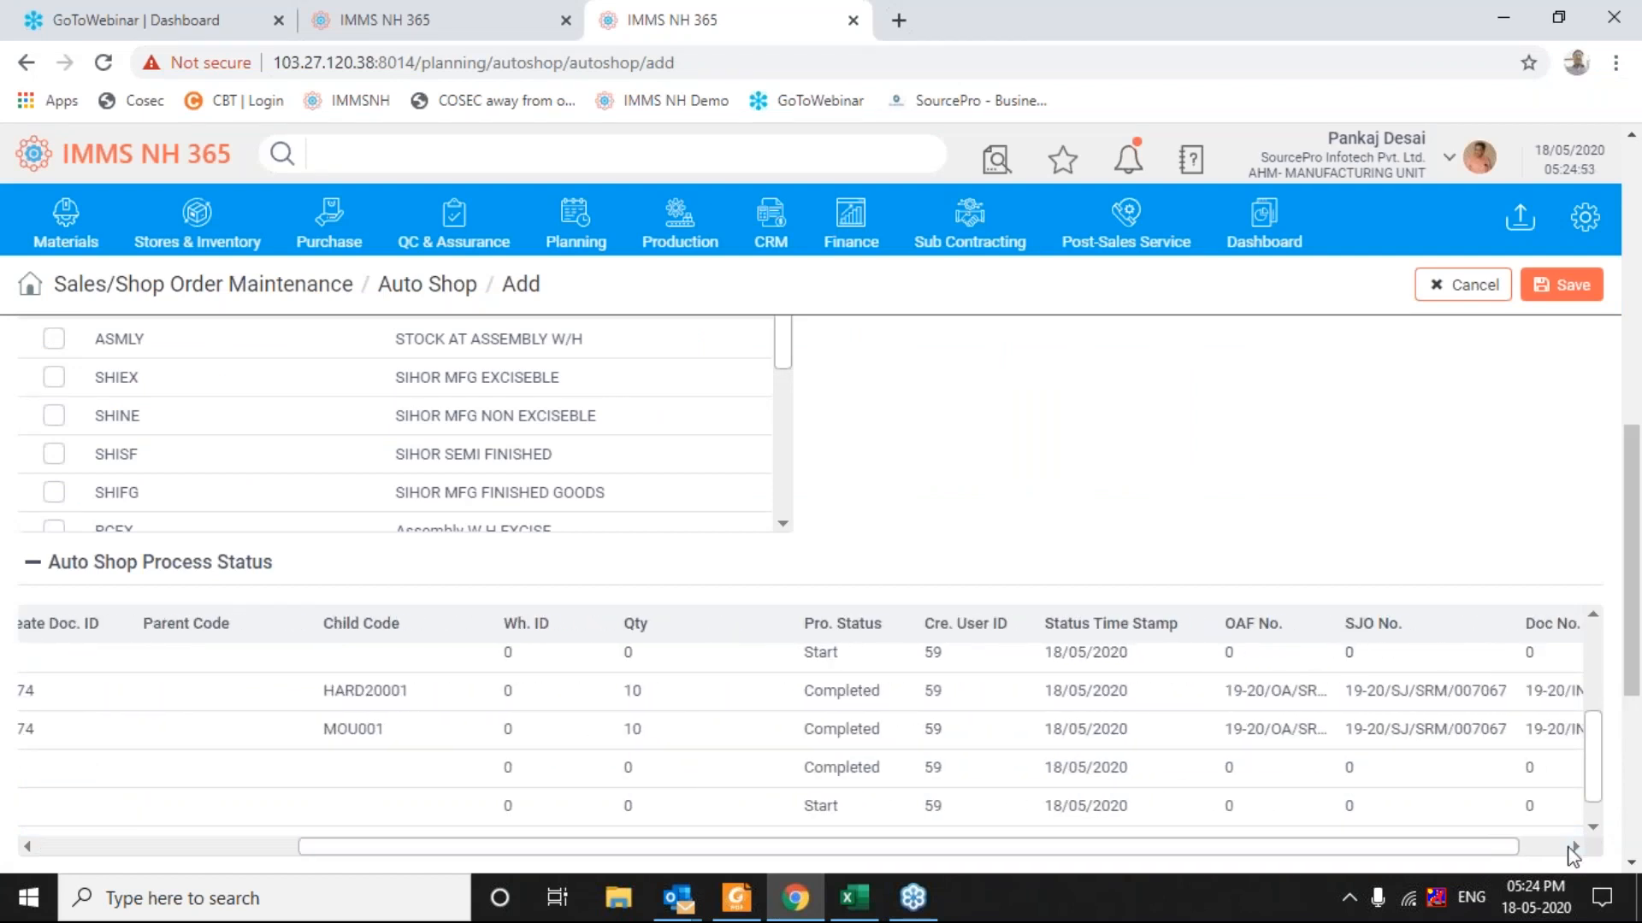
pyautogui.click(1573, 846)
pyautogui.click(1573, 846)
pyautogui.click(1574, 847)
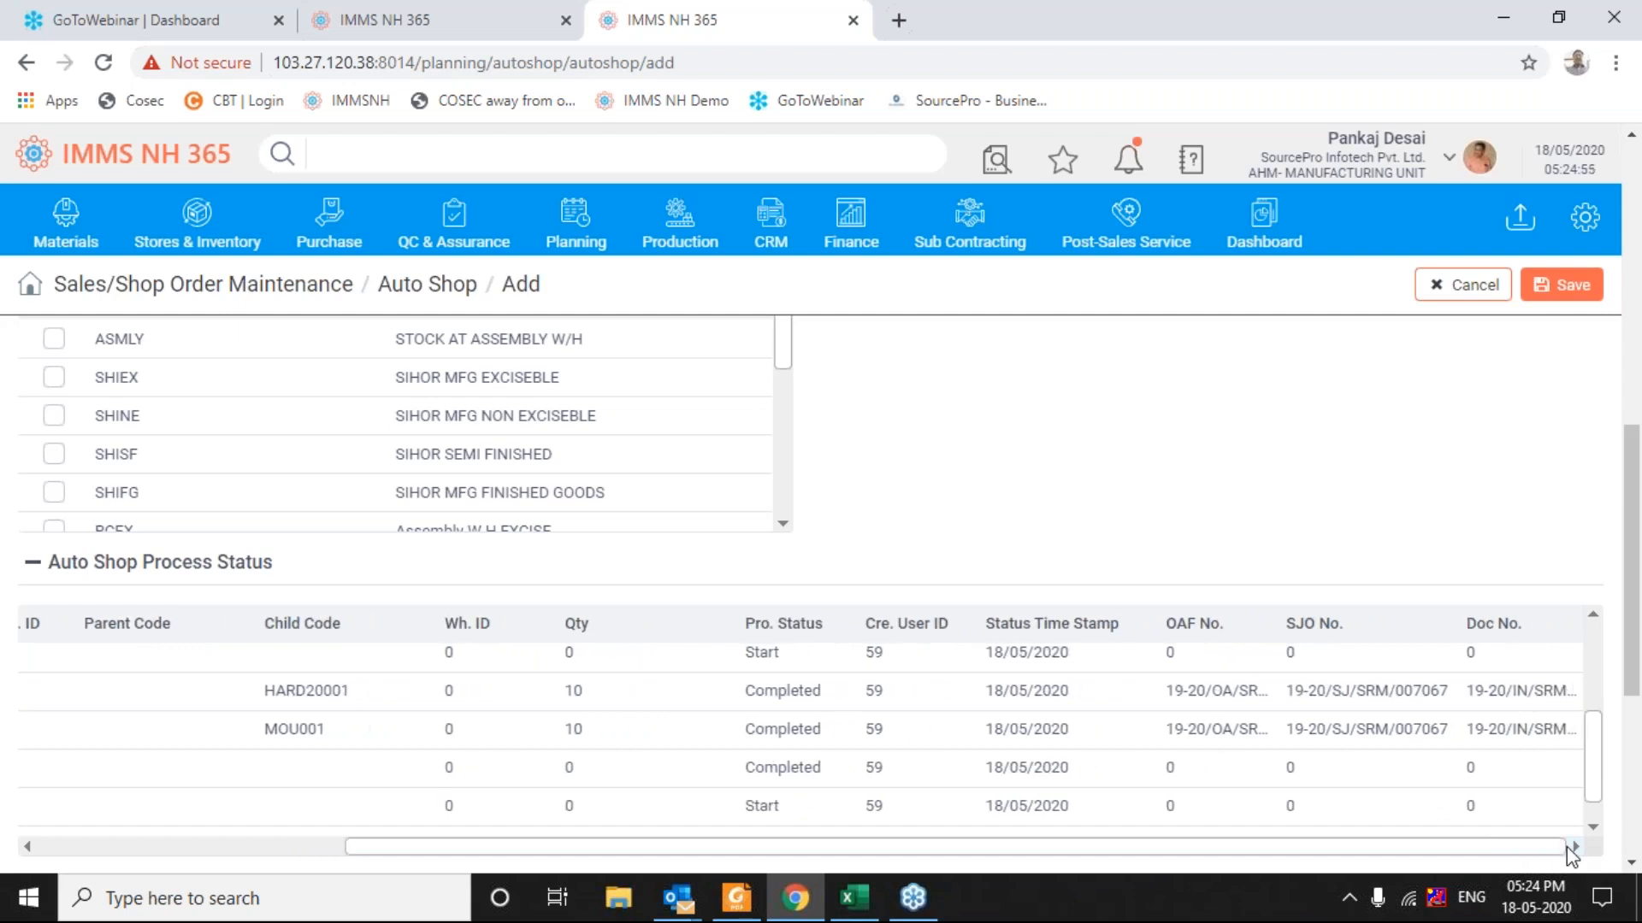
pyautogui.click(1594, 828)
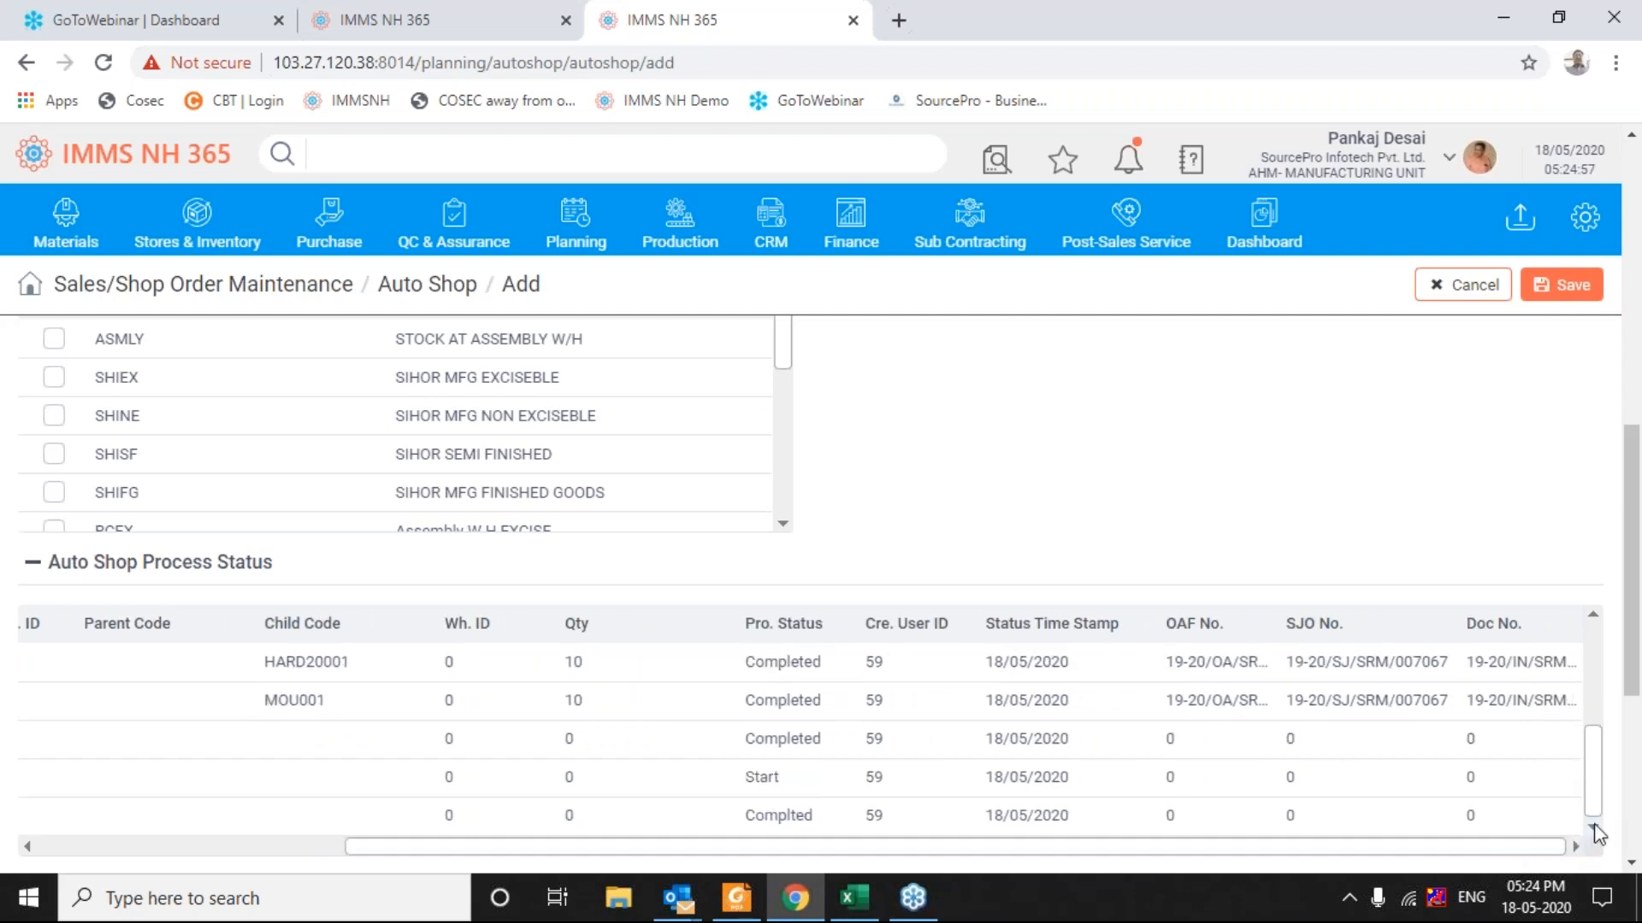
pyautogui.moveTo(1381, 850); pyautogui.dragTo(340, 886)
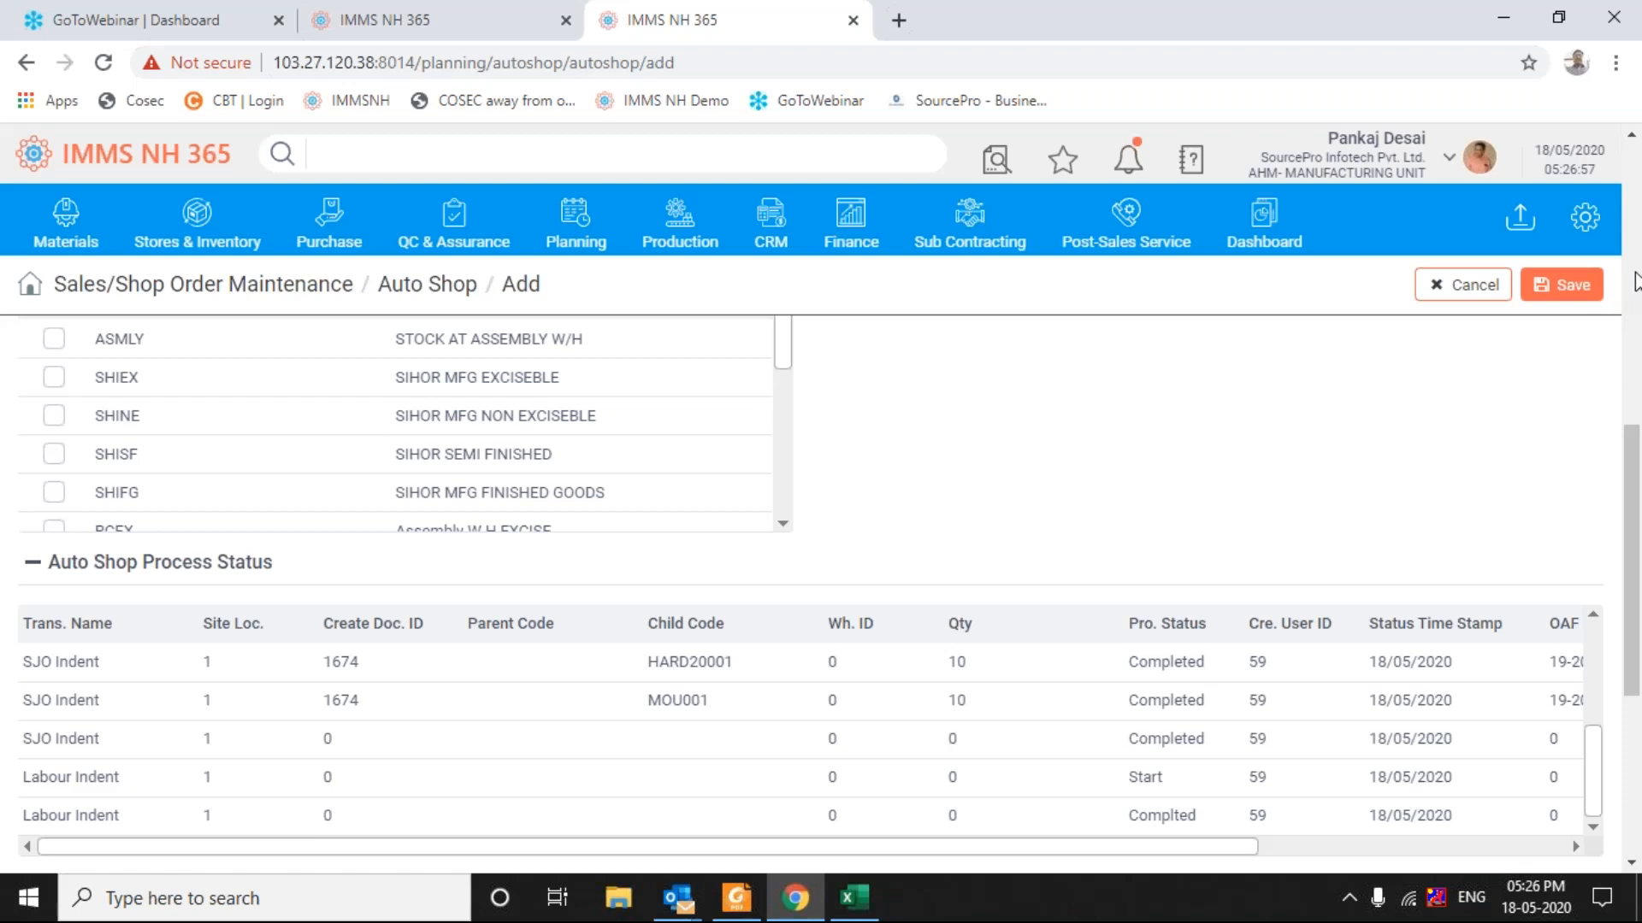
# Step: Open the Shortage Details Report from the Planning module's Shop Order Reports
pyautogui.scroll(7, 1635, 283)
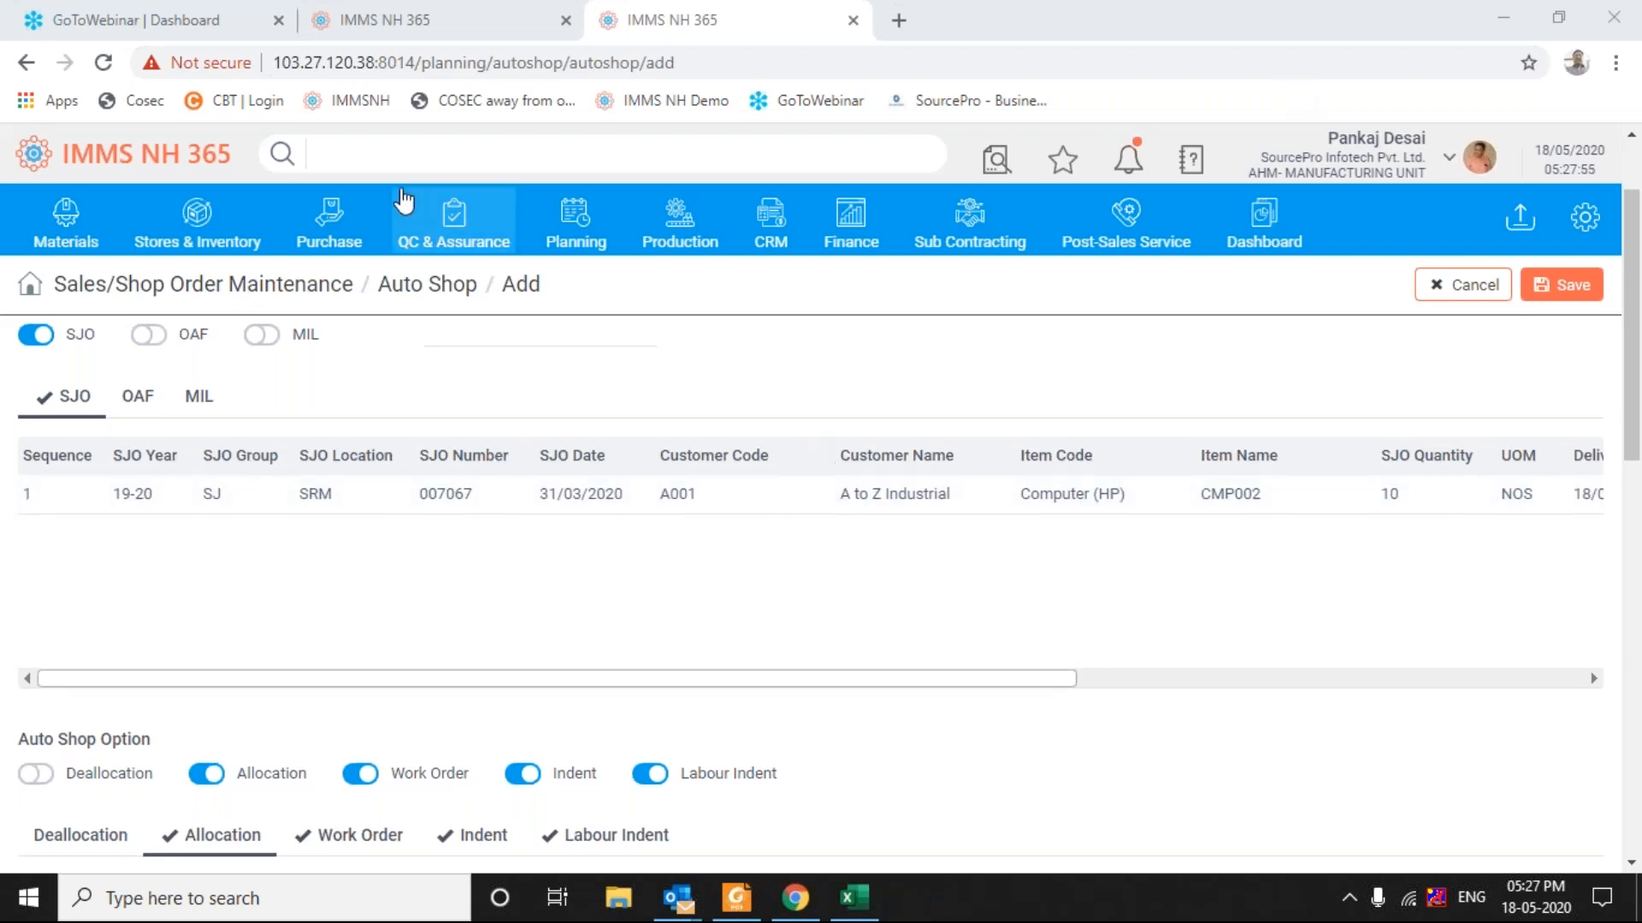
pyautogui.scroll(-1, 496, 214)
pyautogui.click(591, 246)
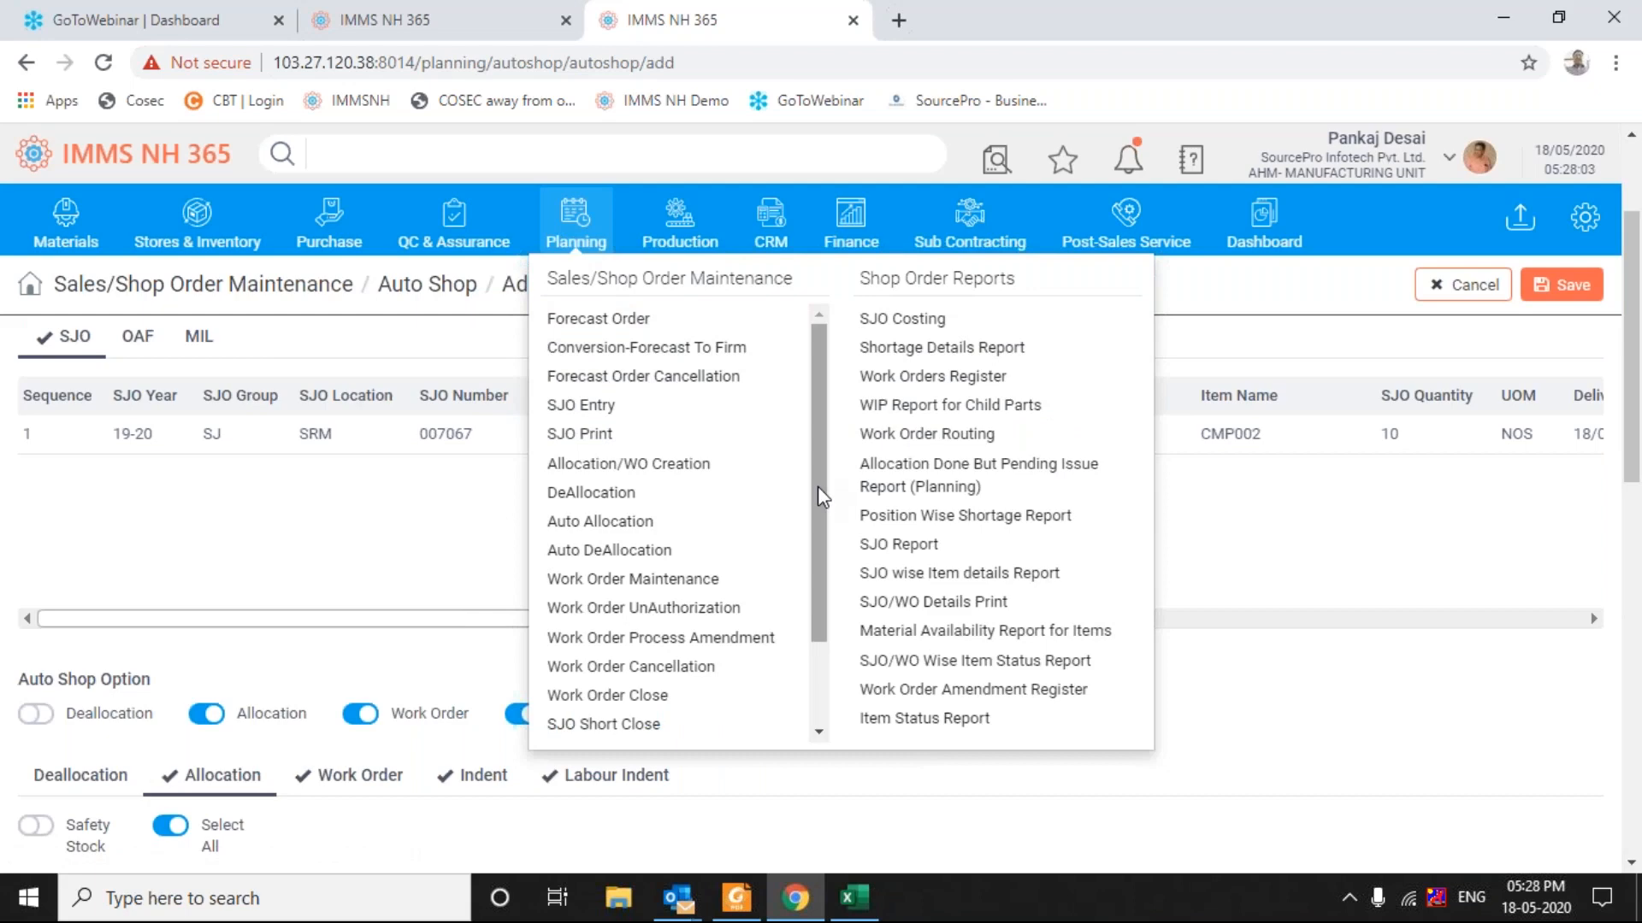
pyautogui.moveTo(819, 496); pyautogui.dragTo(819, 575)
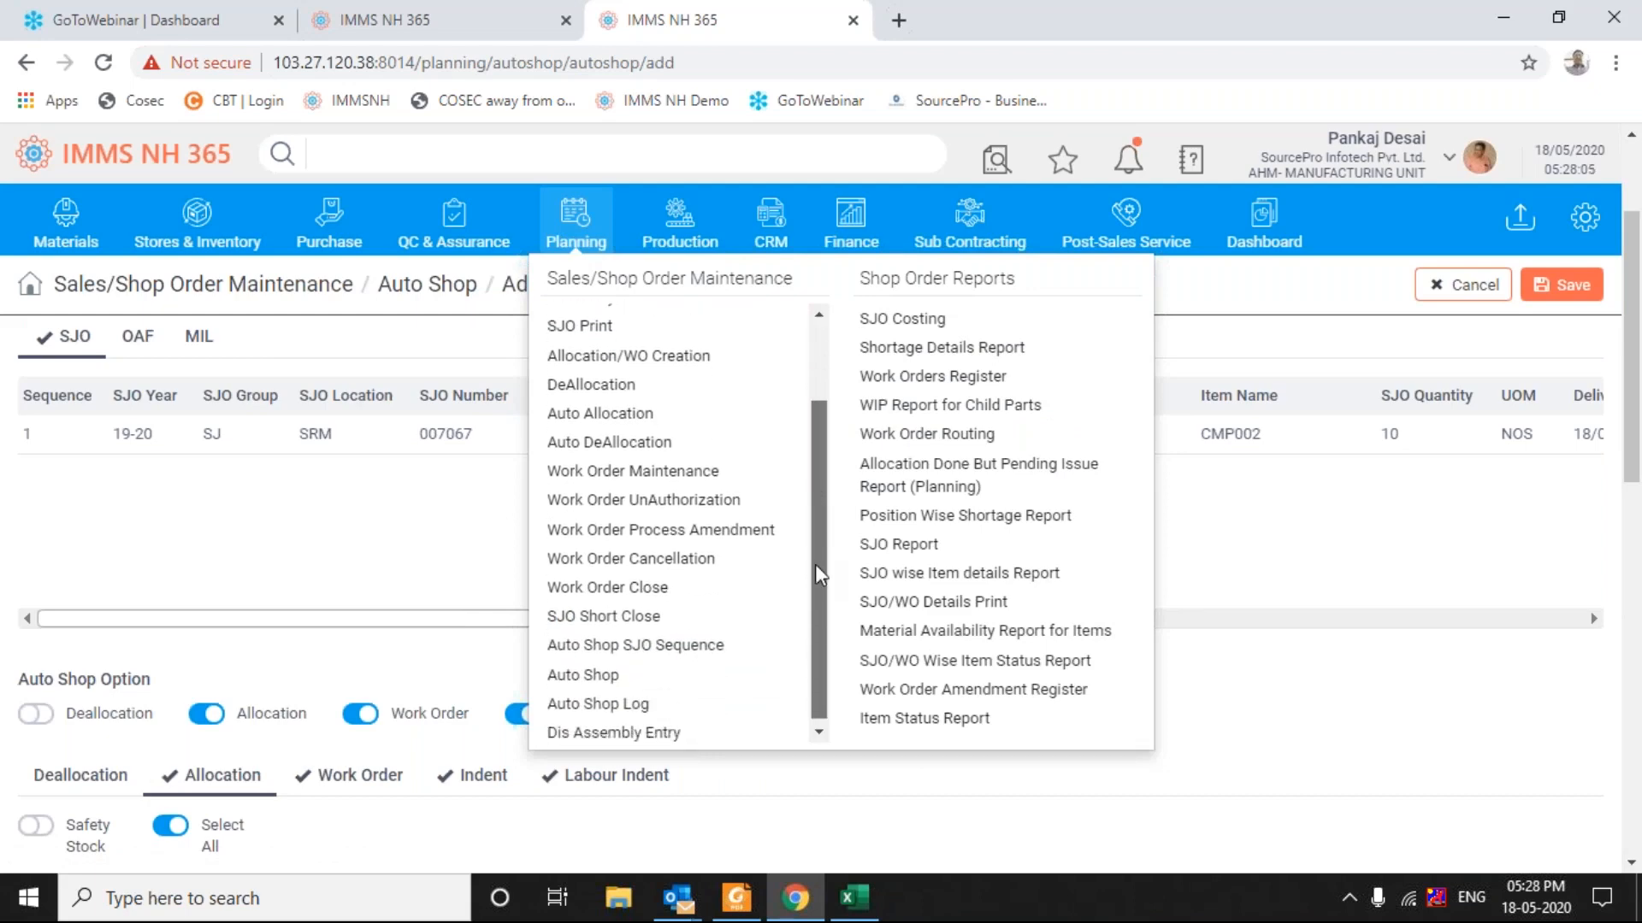
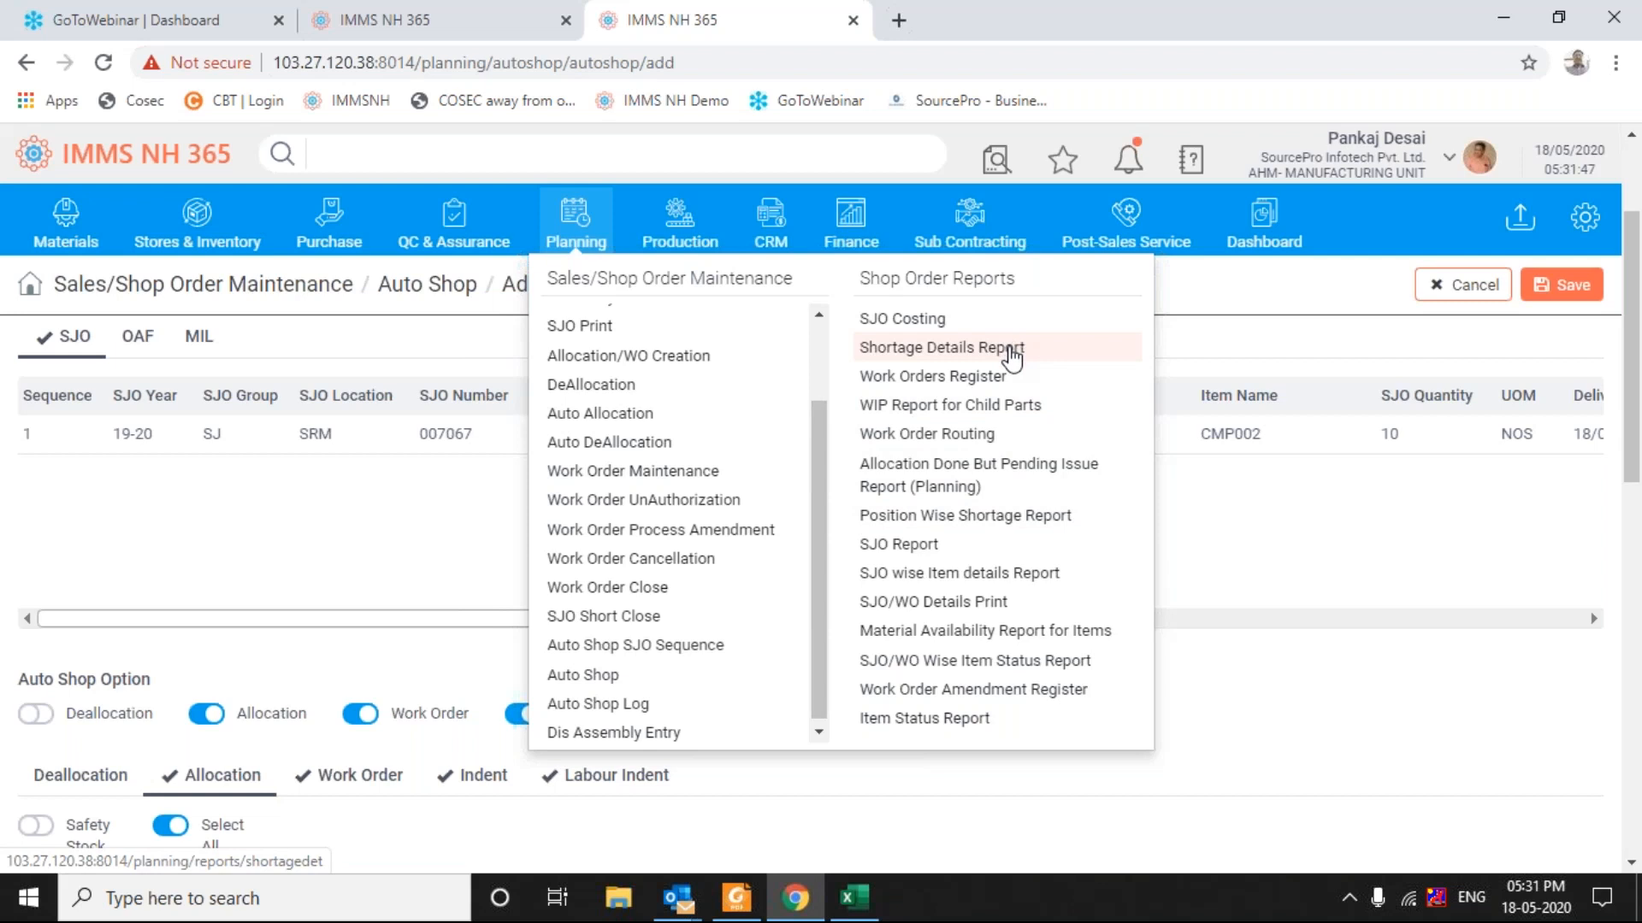
pyautogui.click(1014, 358)
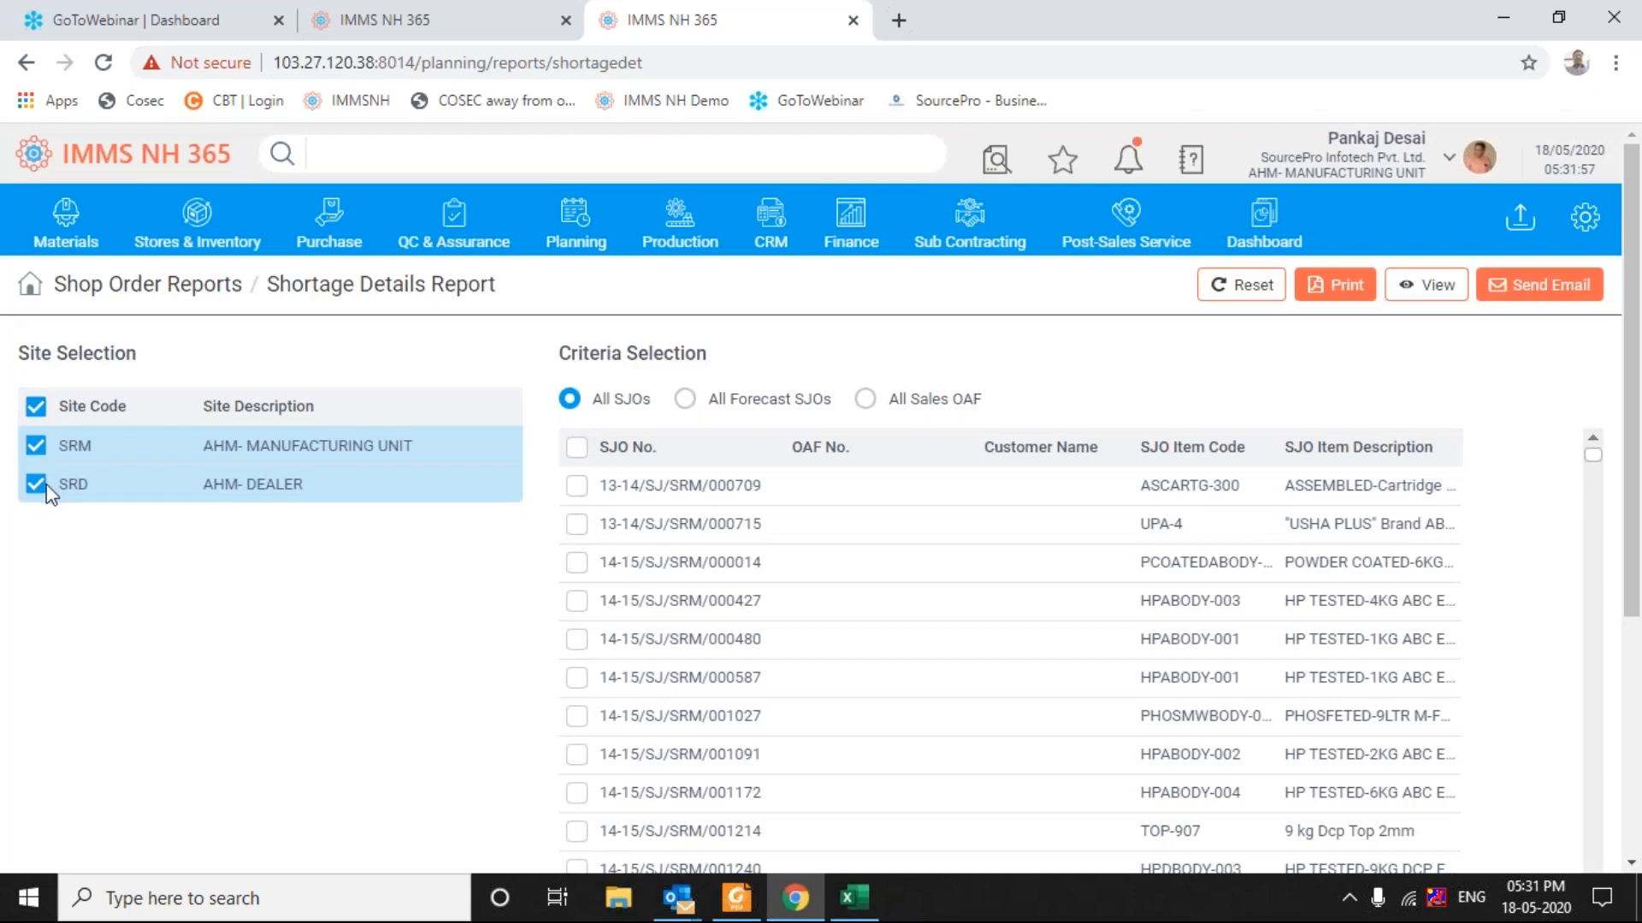
# Step: Restrict the shortage report to site SRM and select the A to Z Industrial shop order for item CMP002, Computer (HP)
pyautogui.click(35, 486)
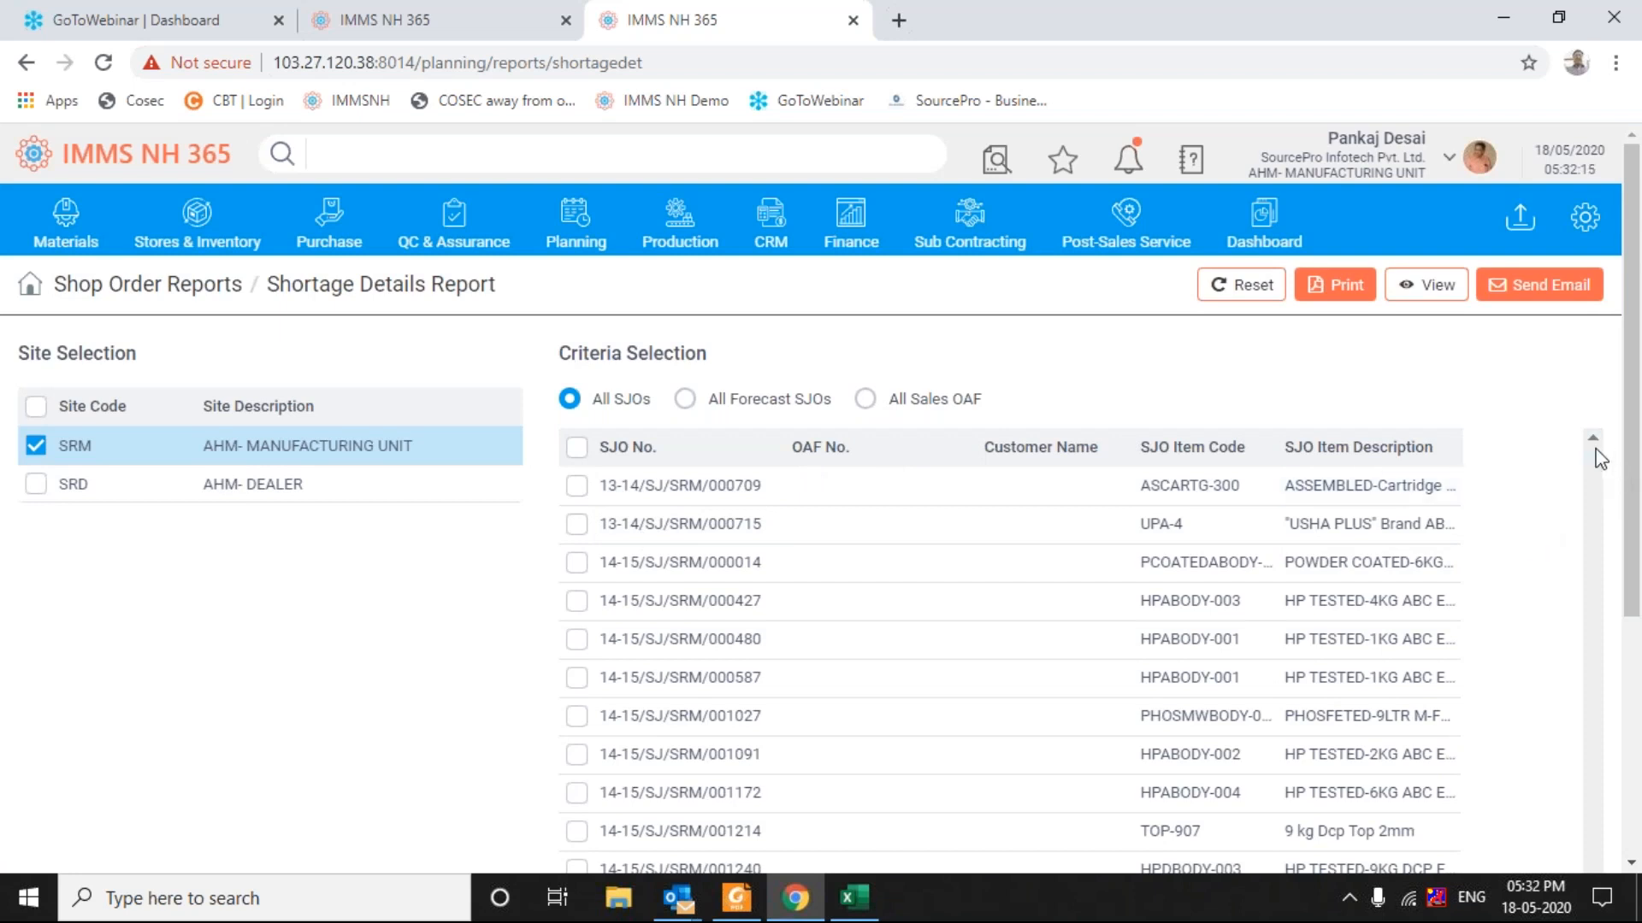
pyautogui.moveTo(1595, 470); pyautogui.dragTo(1601, 860)
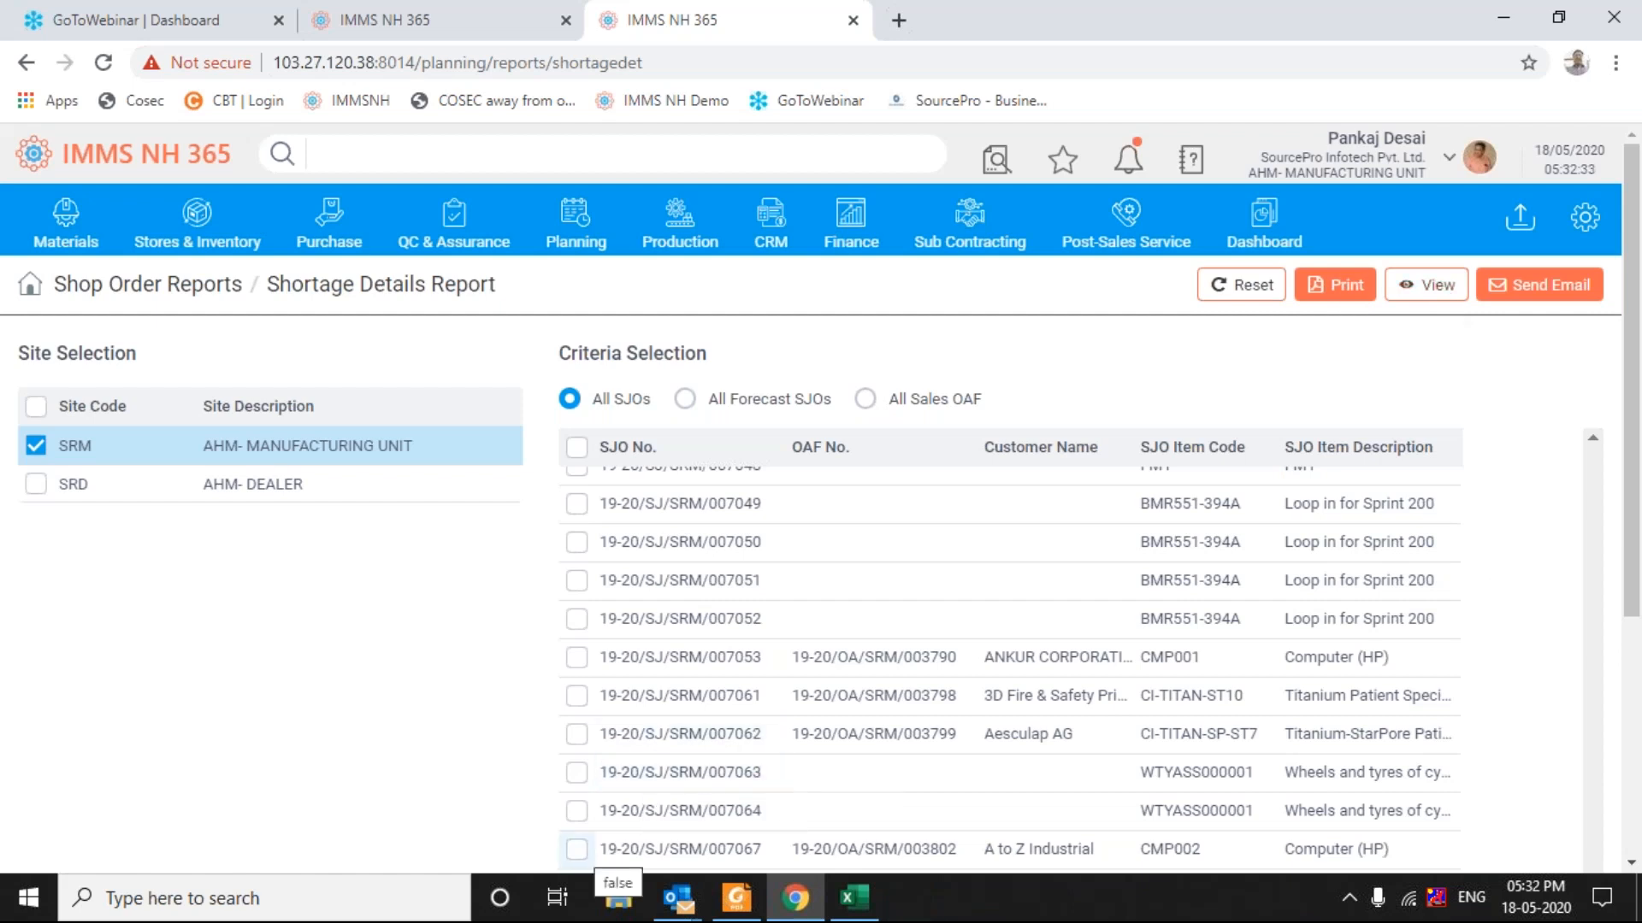
pyautogui.click(576, 849)
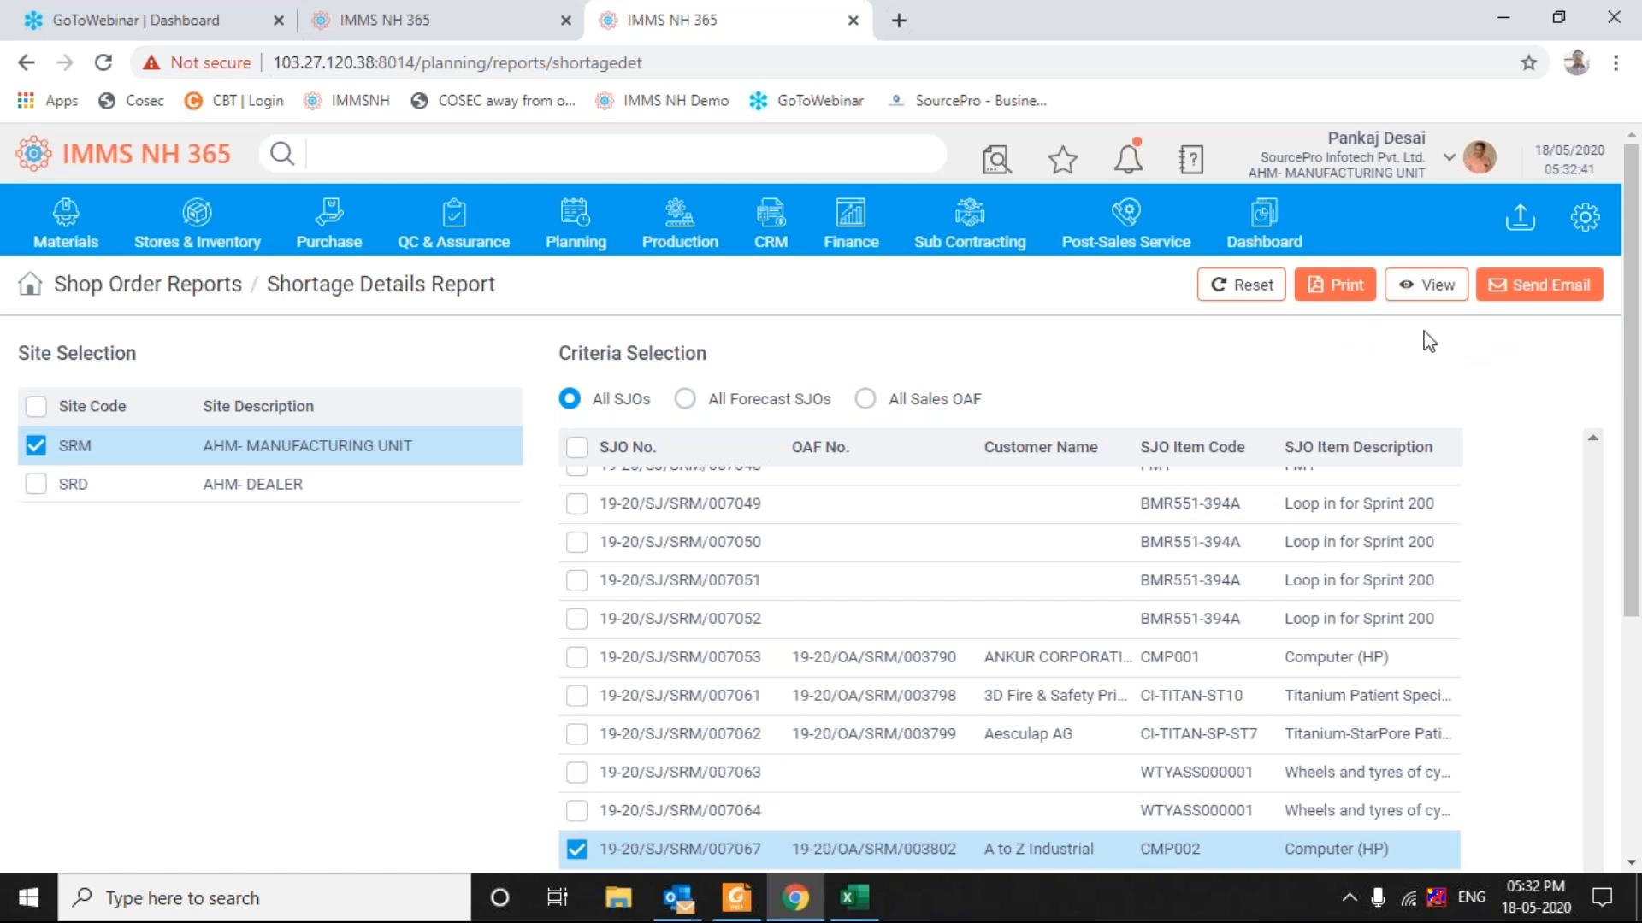
# Step: Generate the printable Shortage Report, review its shortage, on-hand, required and allocated quantities per item, and close it
pyautogui.click(1345, 289)
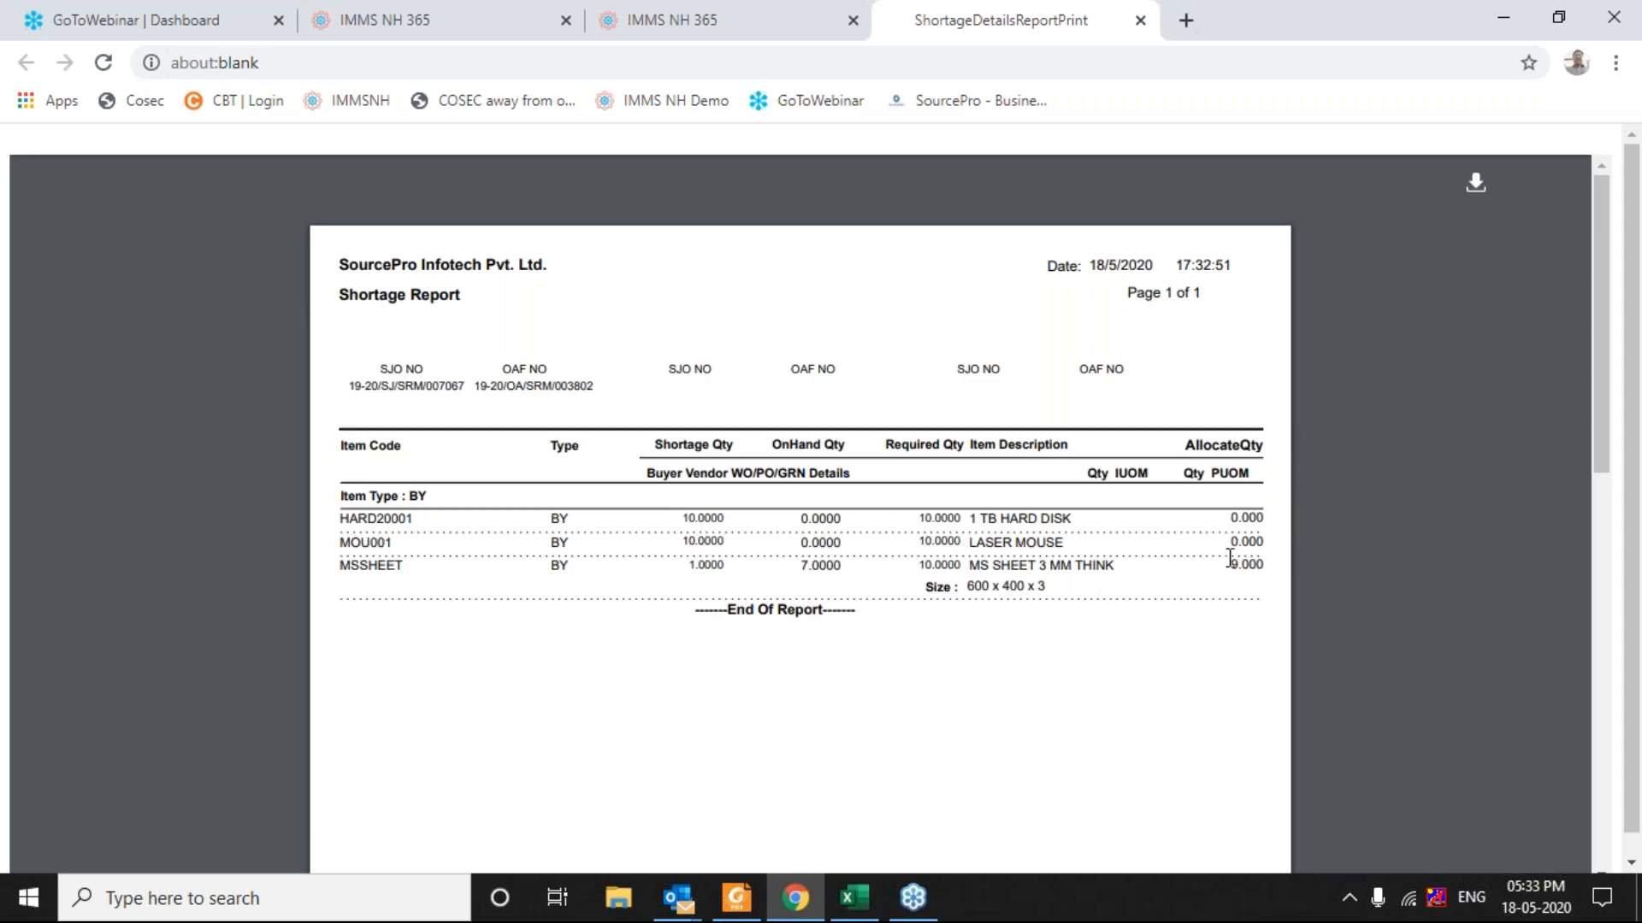
pyautogui.doubleClick(862, 572)
pyautogui.click(1140, 20)
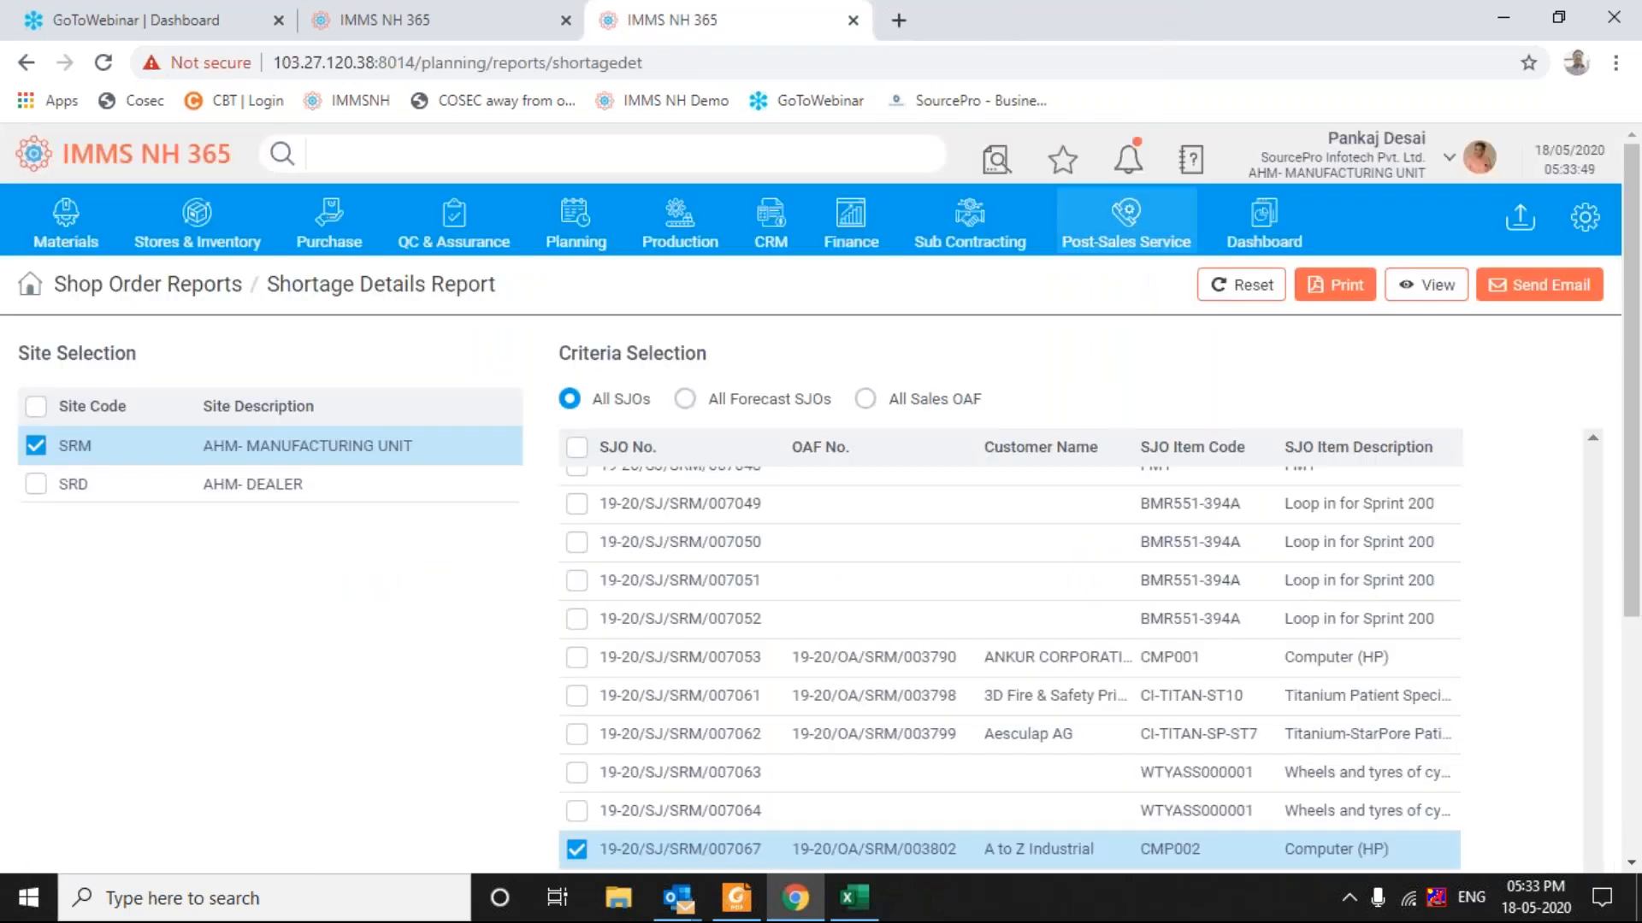
# Step: View the shortage details in the on-screen grid, examine the shortage, on-hand and total allocated quantity columns, and close the grid
pyautogui.click(1432, 286)
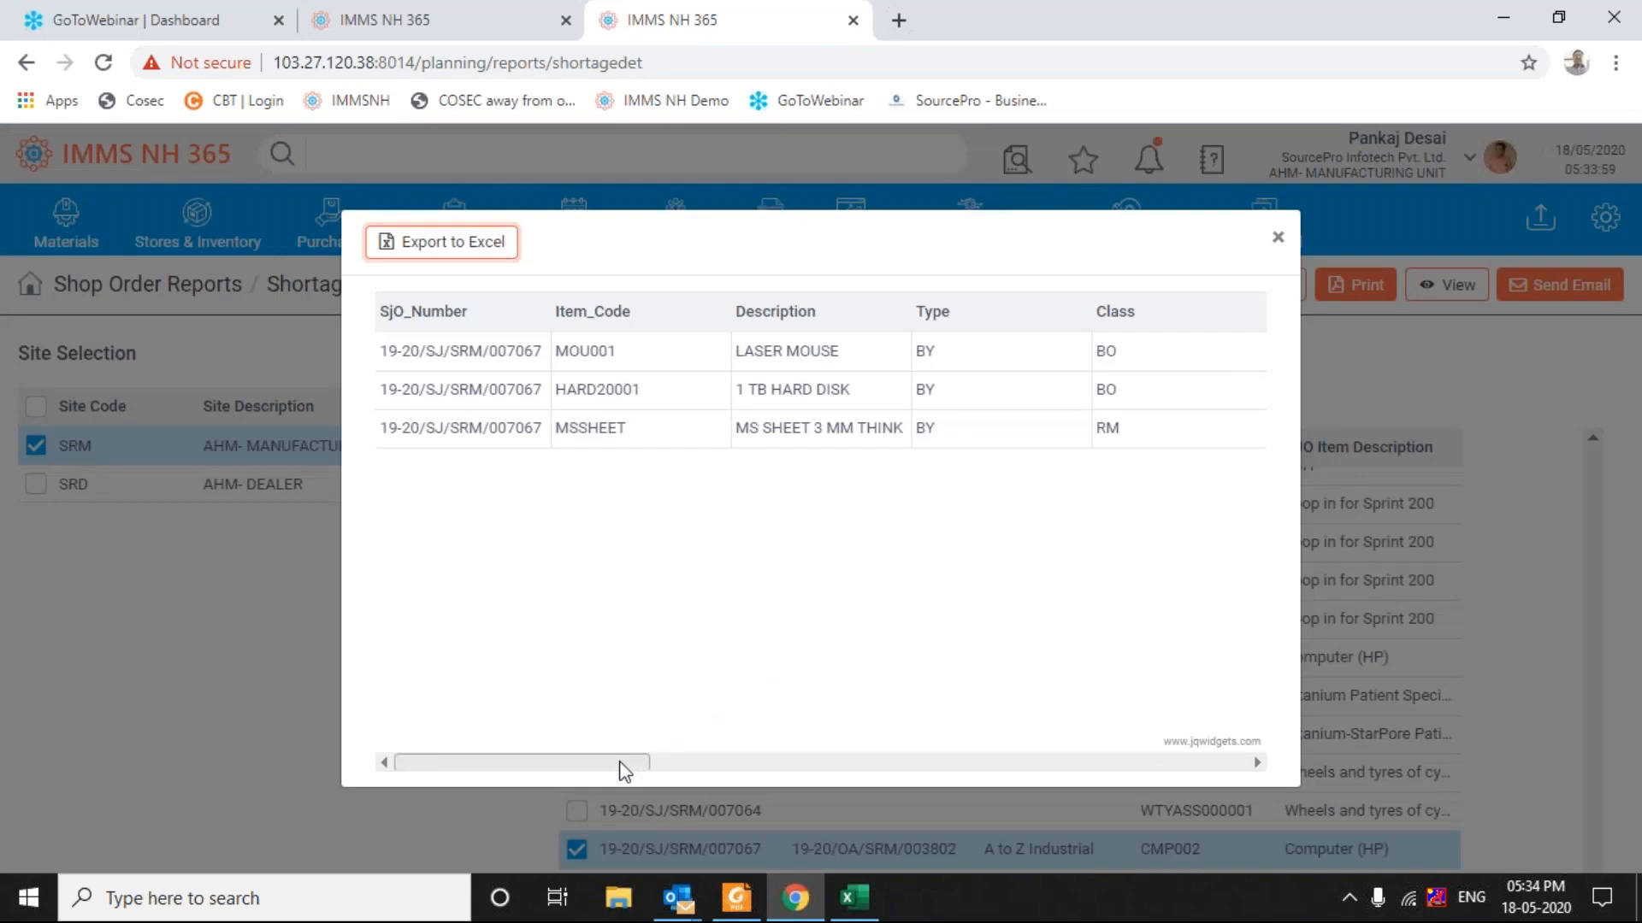
pyautogui.moveTo(620, 762); pyautogui.dragTo(903, 763)
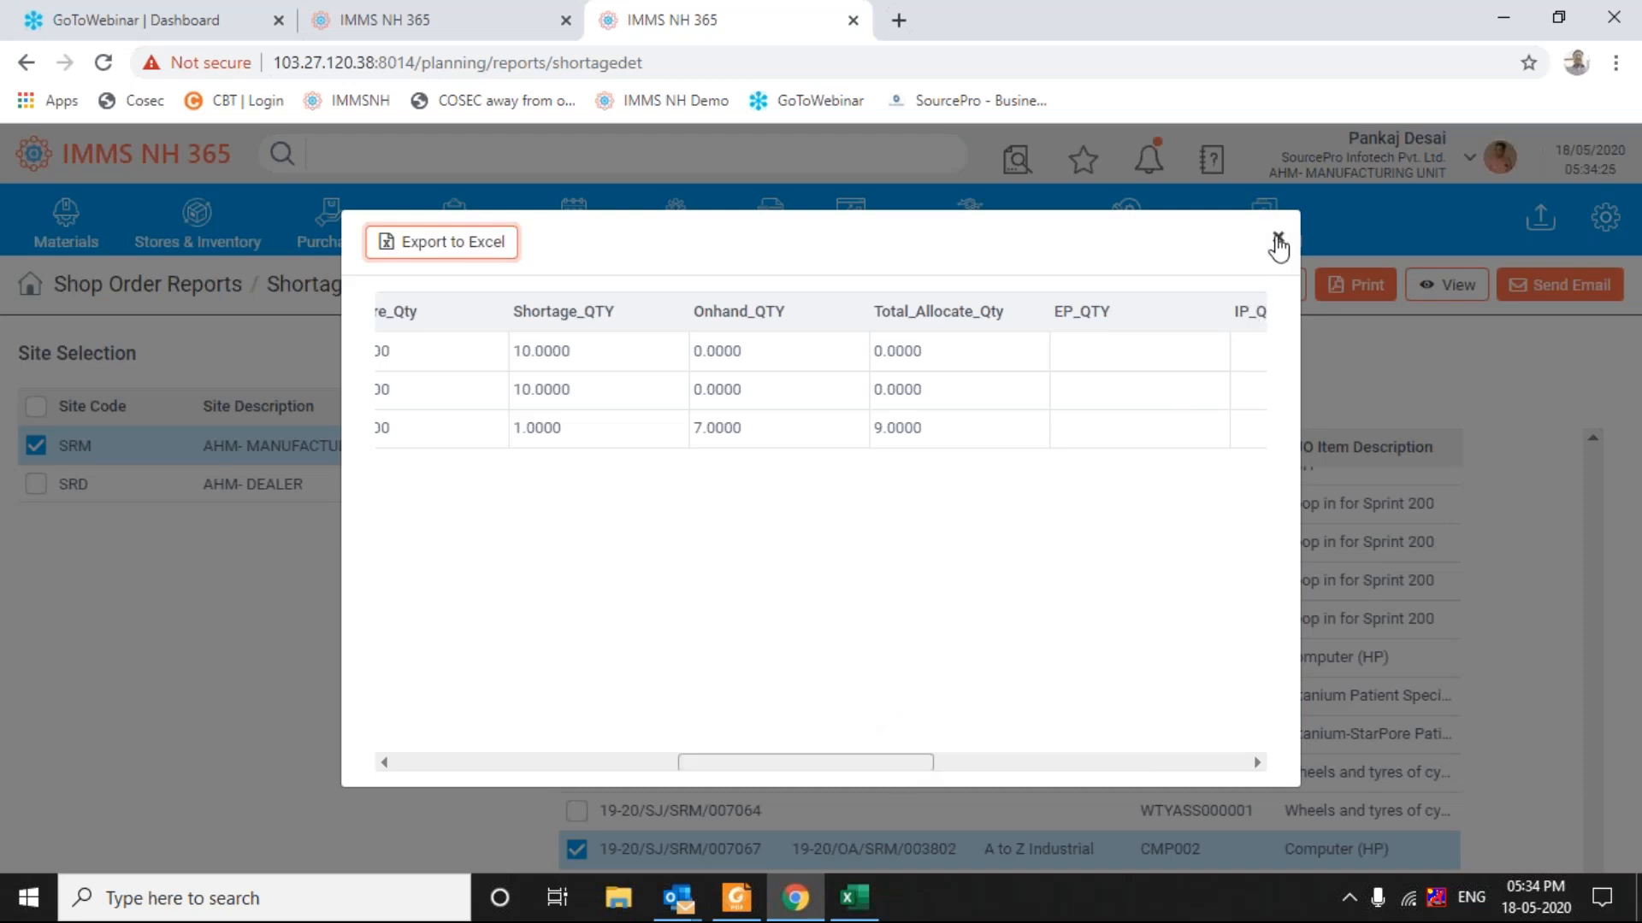
pyautogui.click(1279, 240)
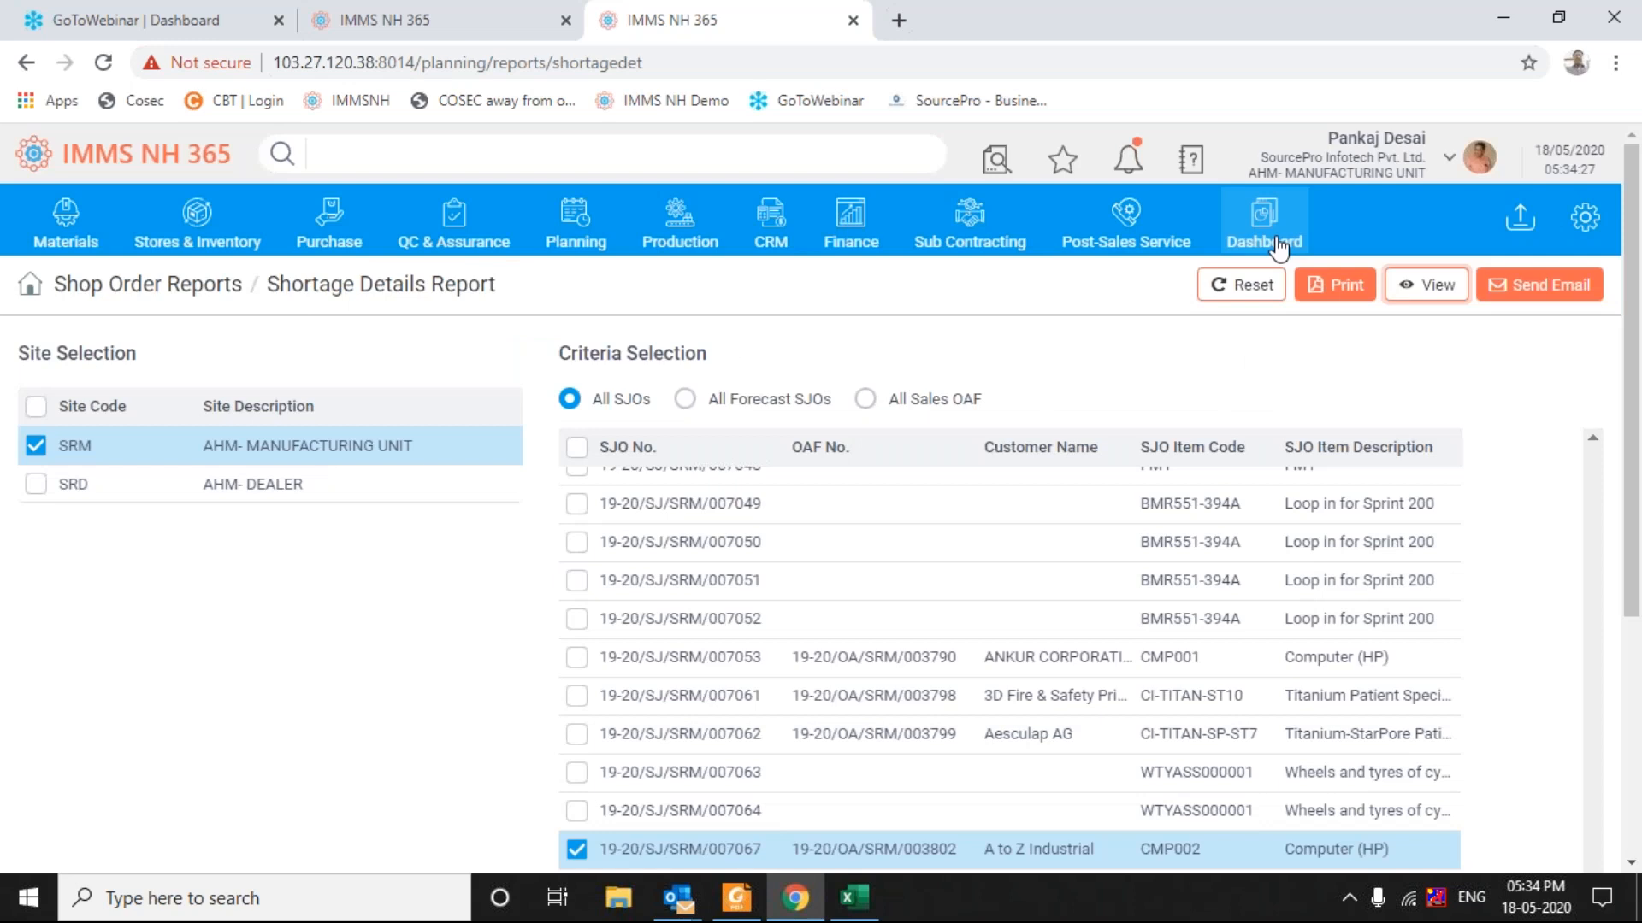
pyautogui.click(579, 229)
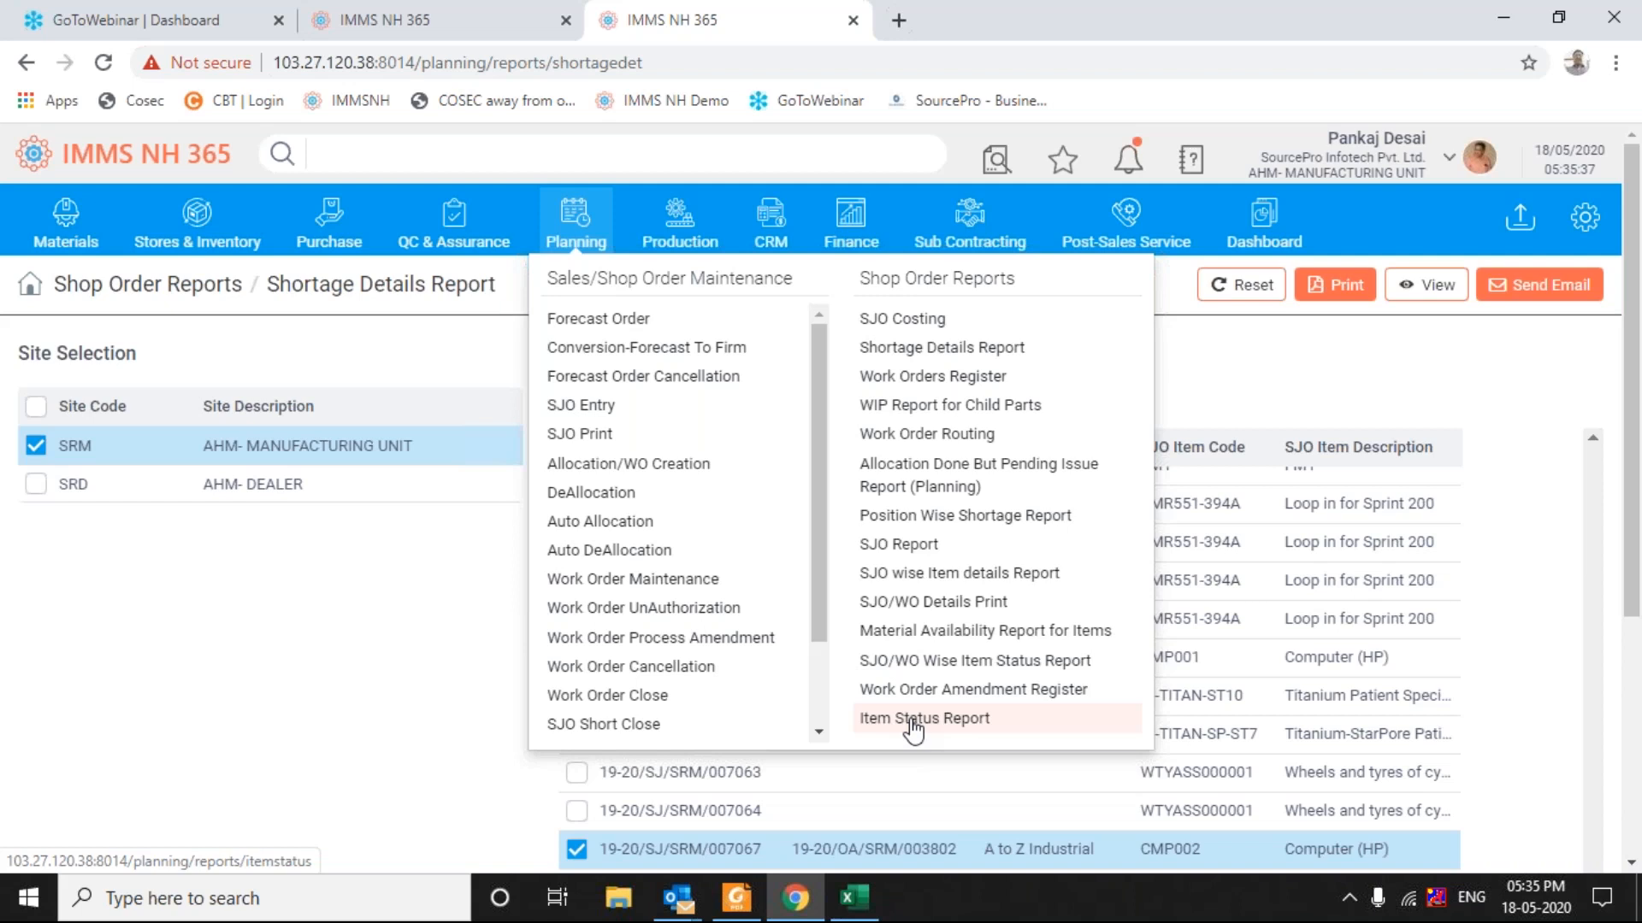
pyautogui.click(913, 727)
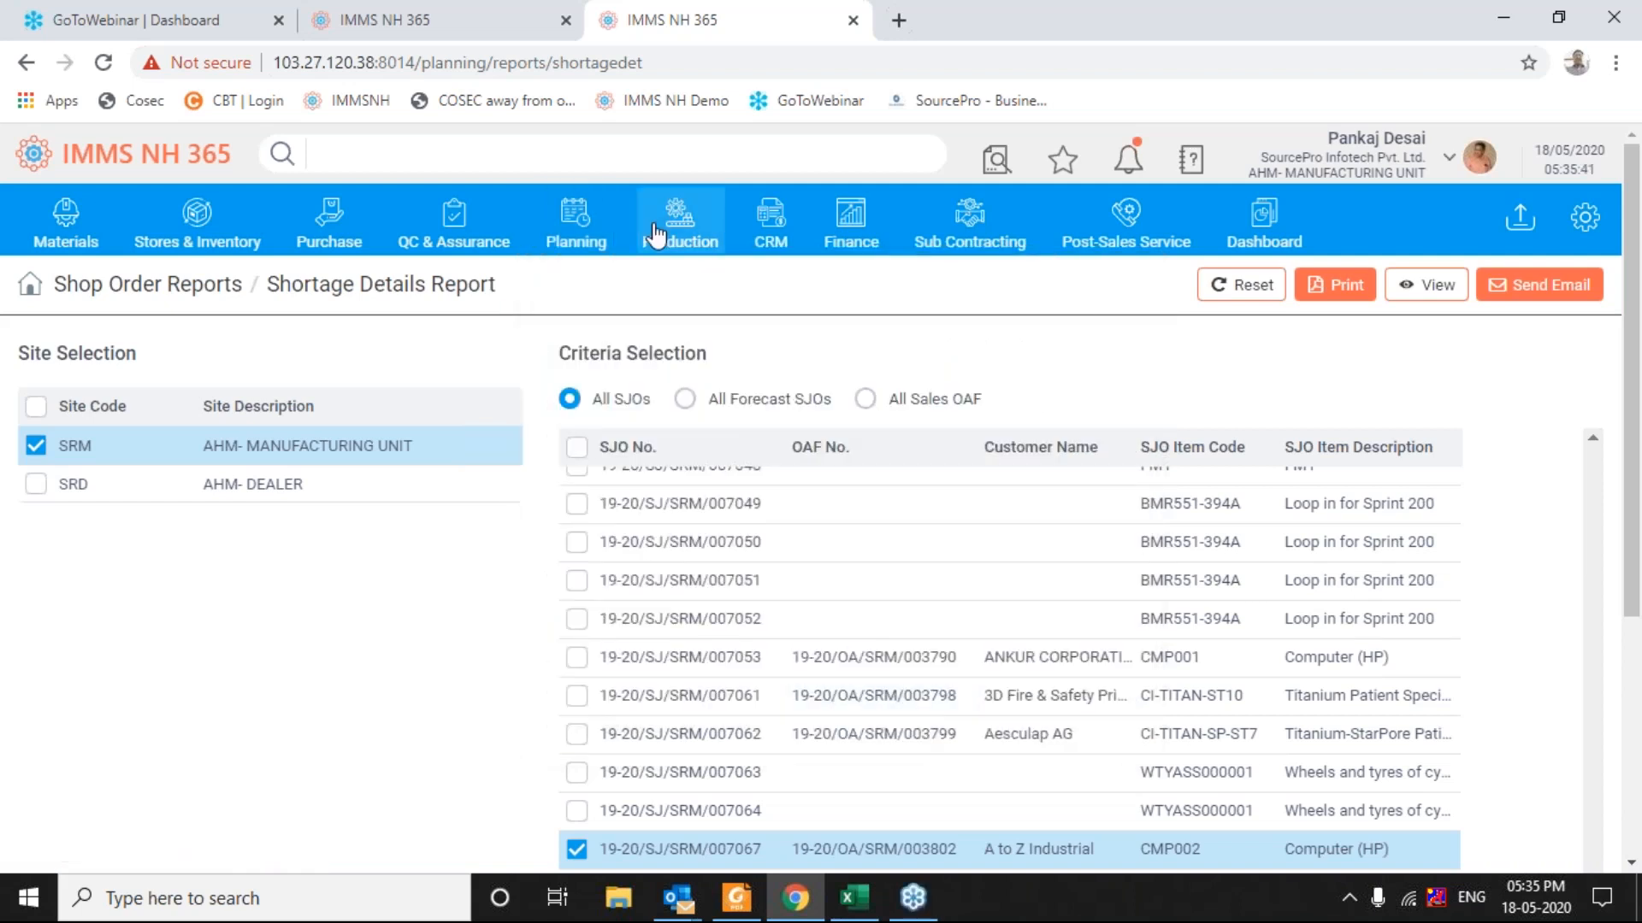
# Step: Open the Production module's Internal Return Note Entry list and view the return note dated 11/10/2019
pyautogui.click(679, 236)
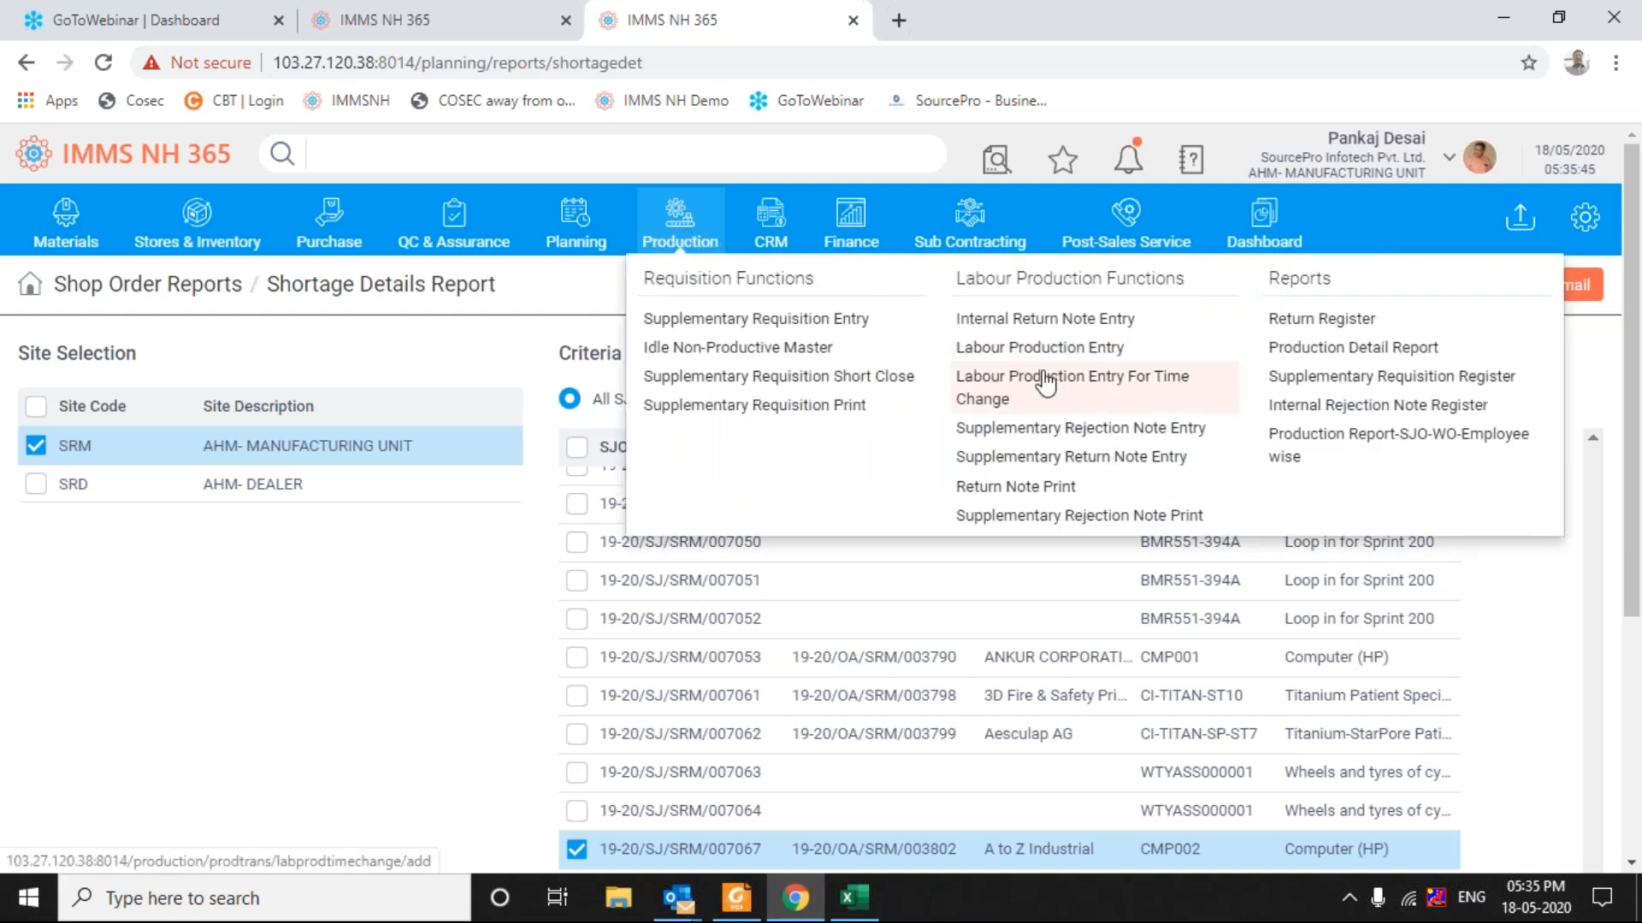
pyautogui.click(1061, 326)
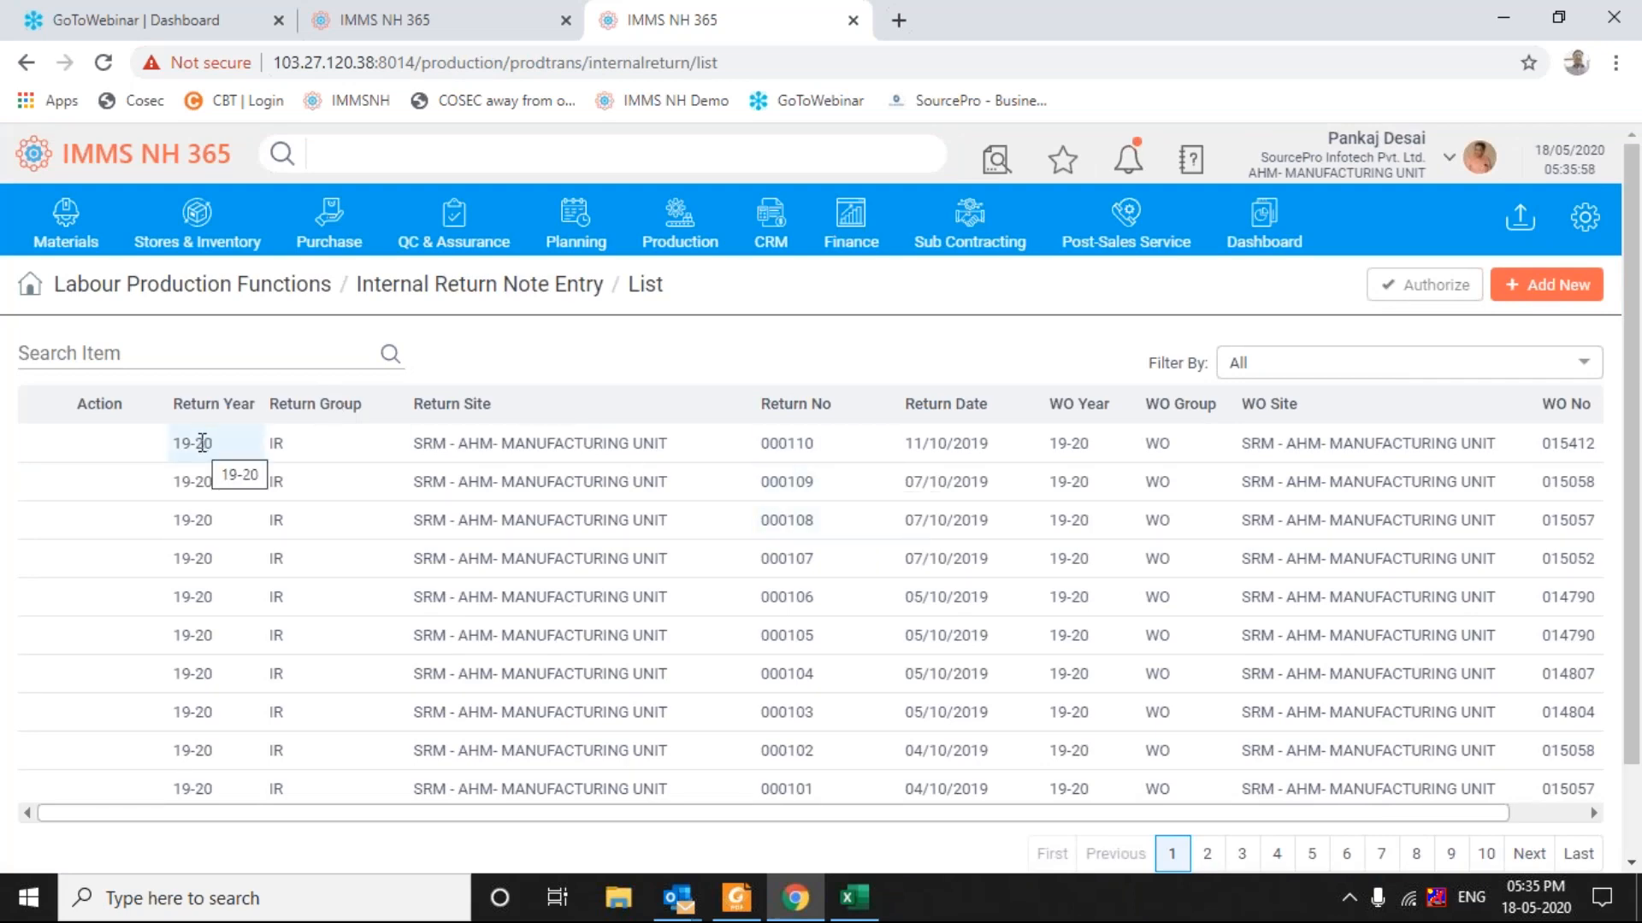
pyautogui.click(202, 443)
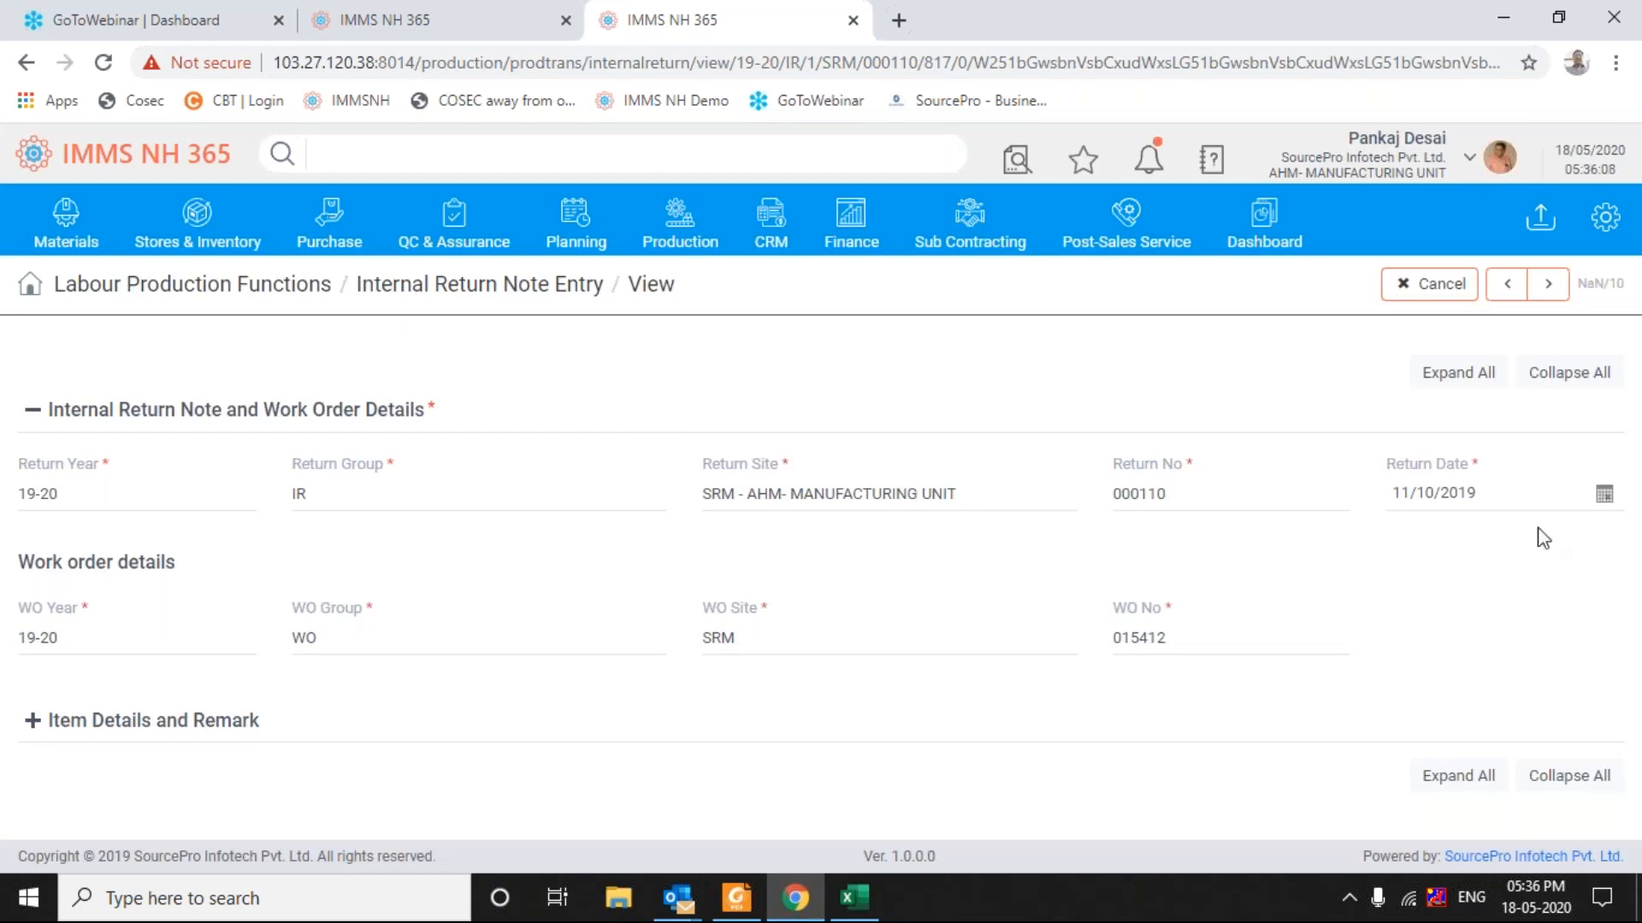
# Step: Expand all sections of the return note and examine the items' returned, issued, rejected and used quantities under Item Details and Remark
pyautogui.click(1462, 376)
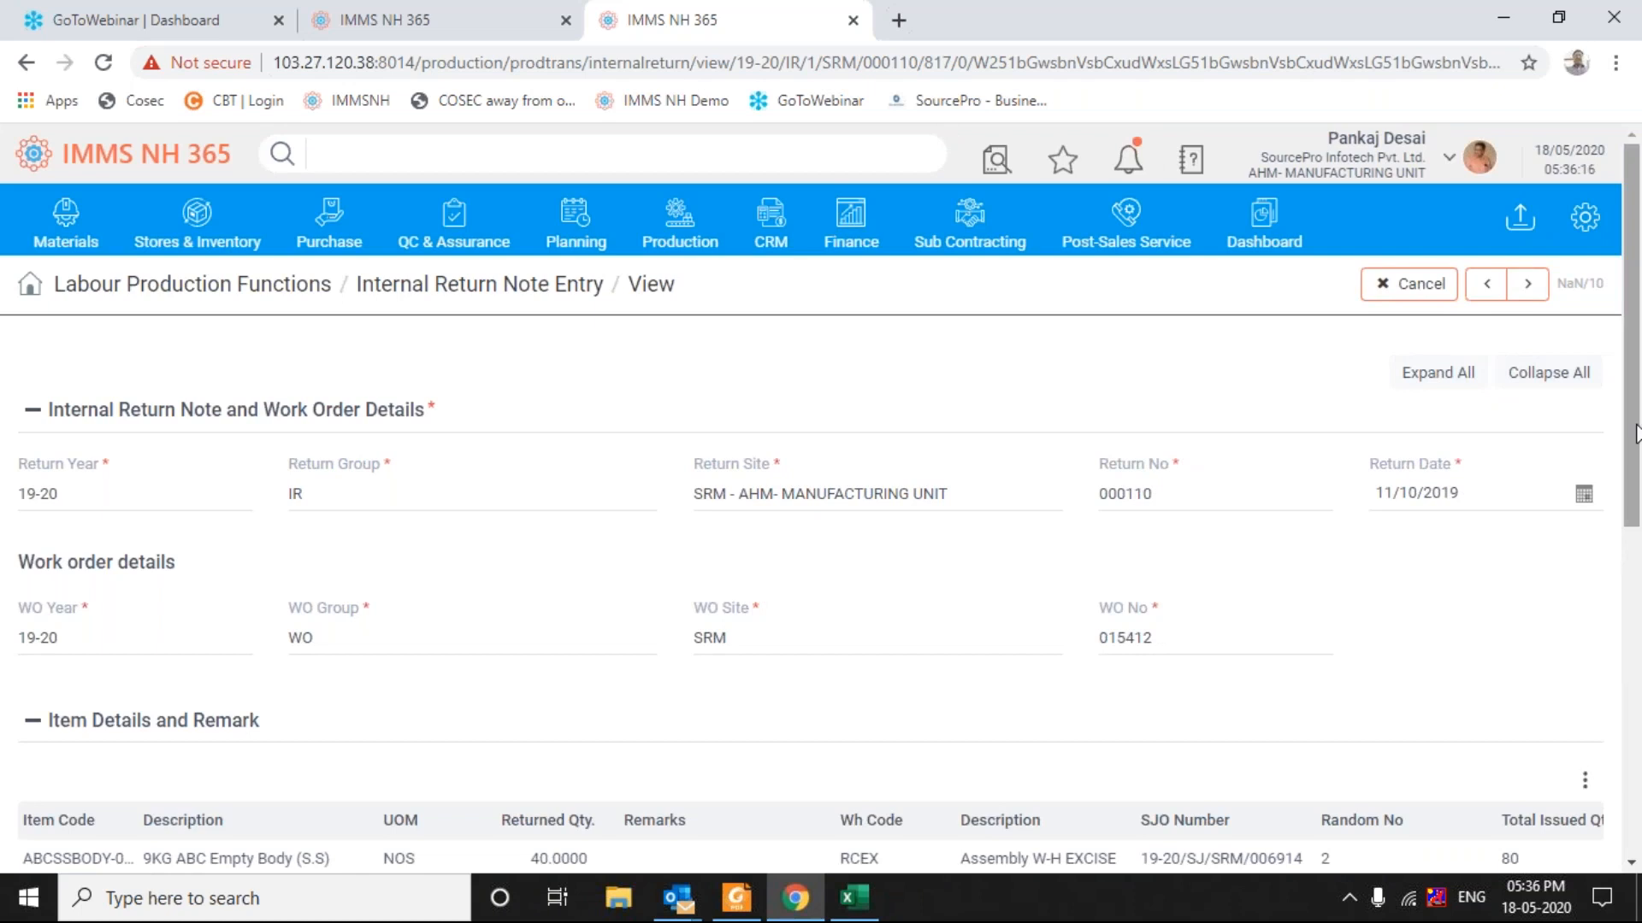
pyautogui.moveTo(1635, 438); pyautogui.dragTo(1635, 571)
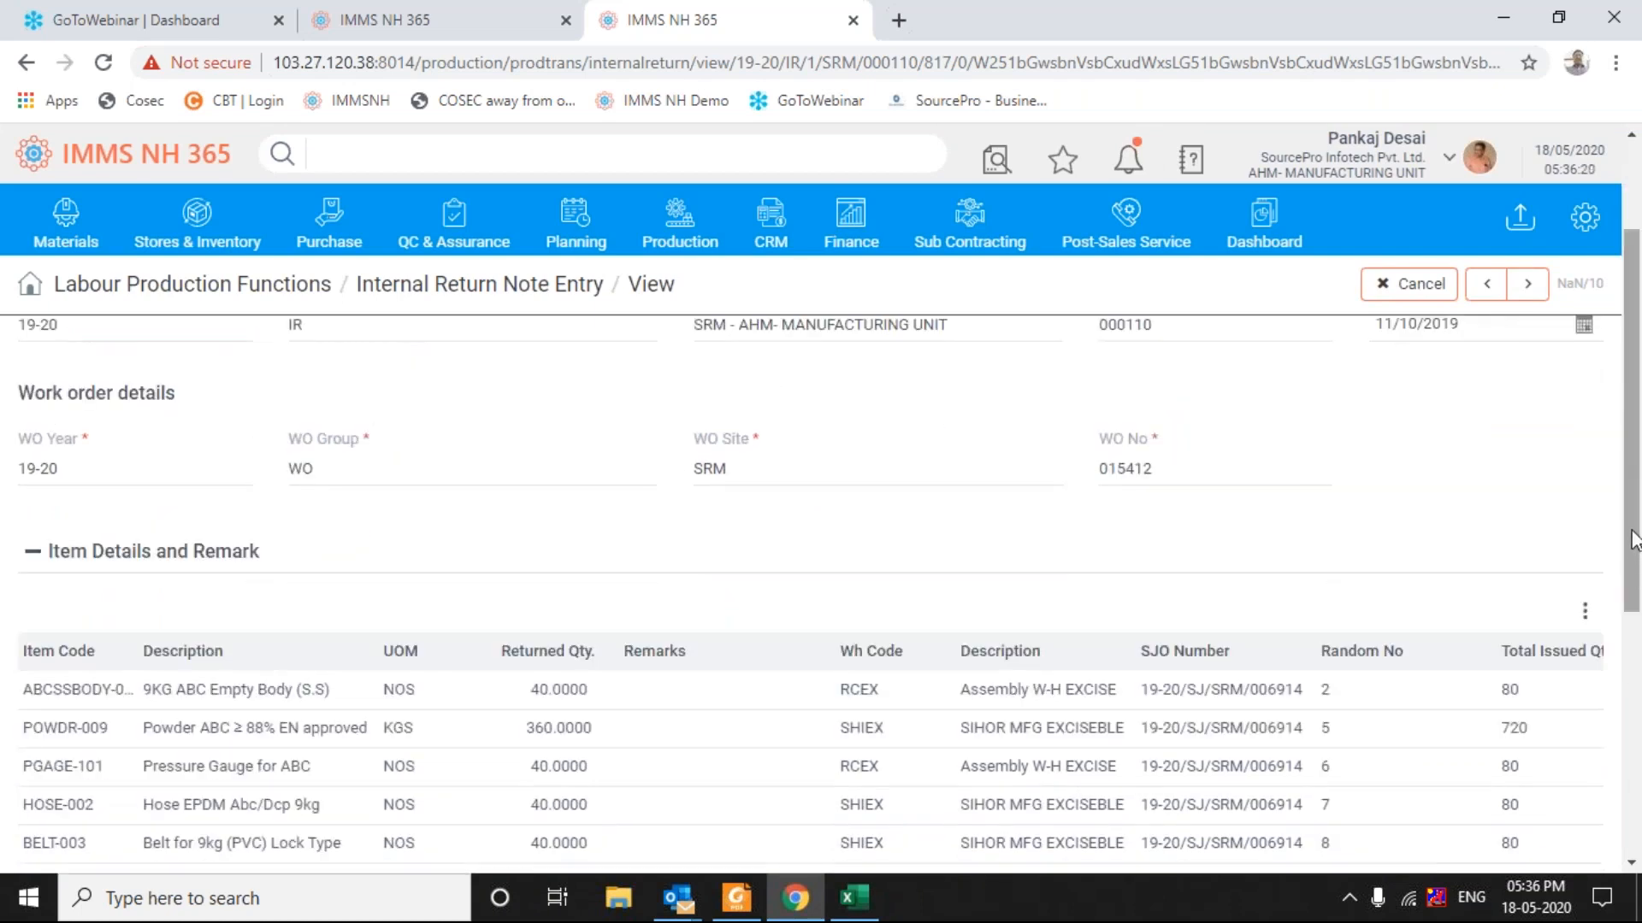
pyautogui.moveTo(1635, 540); pyautogui.dragTo(1633, 624)
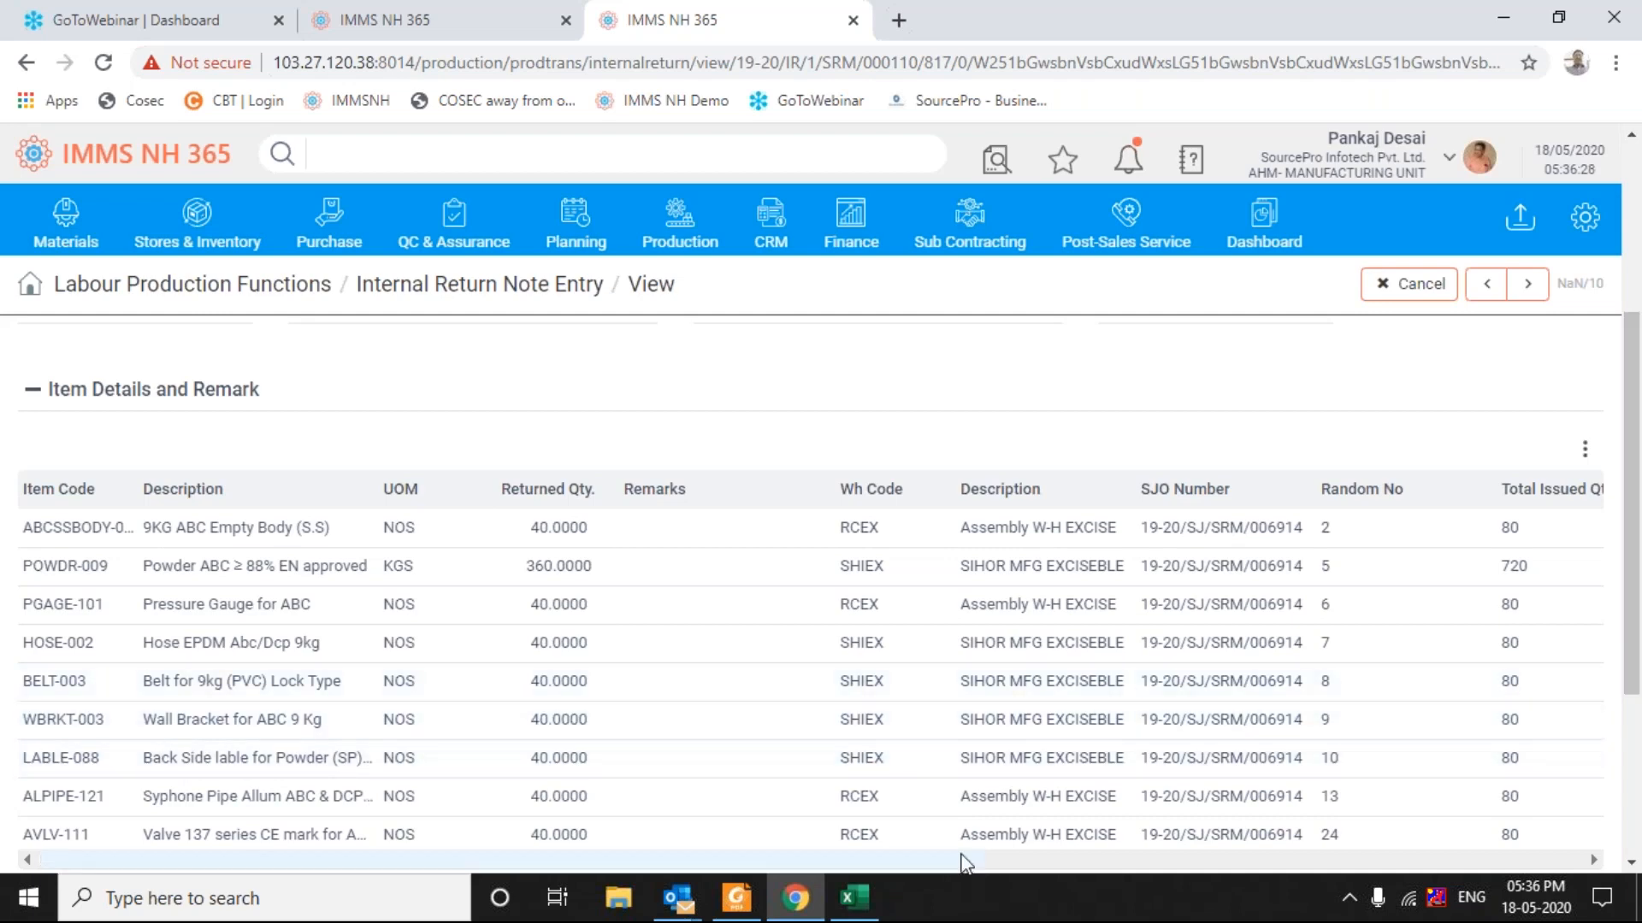
pyautogui.moveTo(963, 853); pyautogui.dragTo(1200, 863)
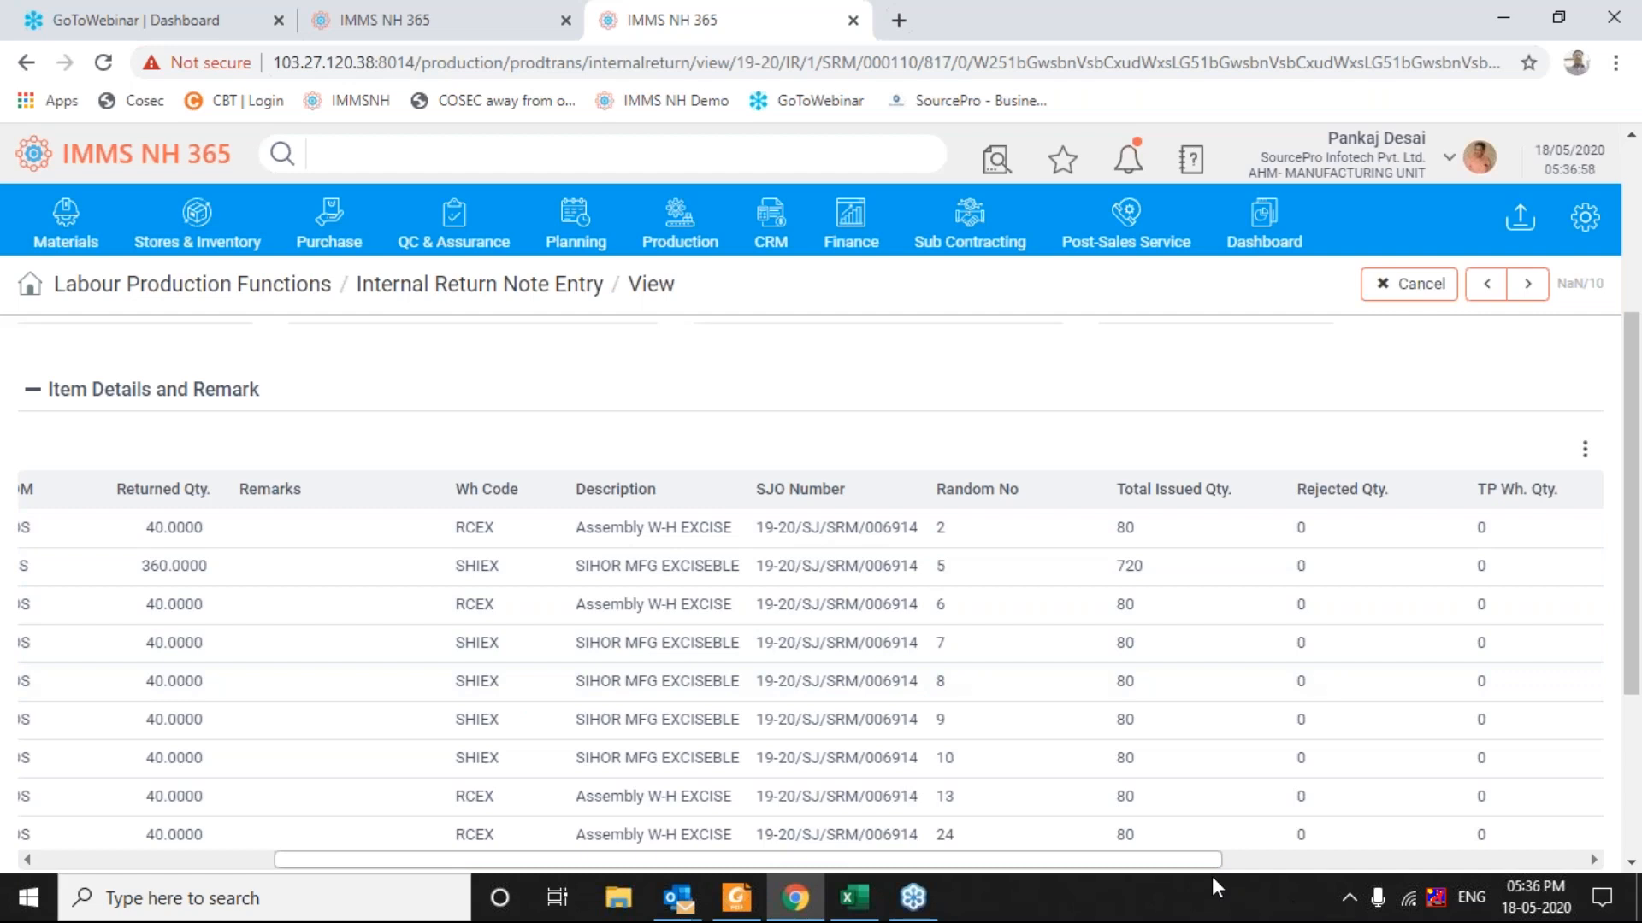
pyautogui.moveTo(1199, 864); pyautogui.dragTo(1495, 858)
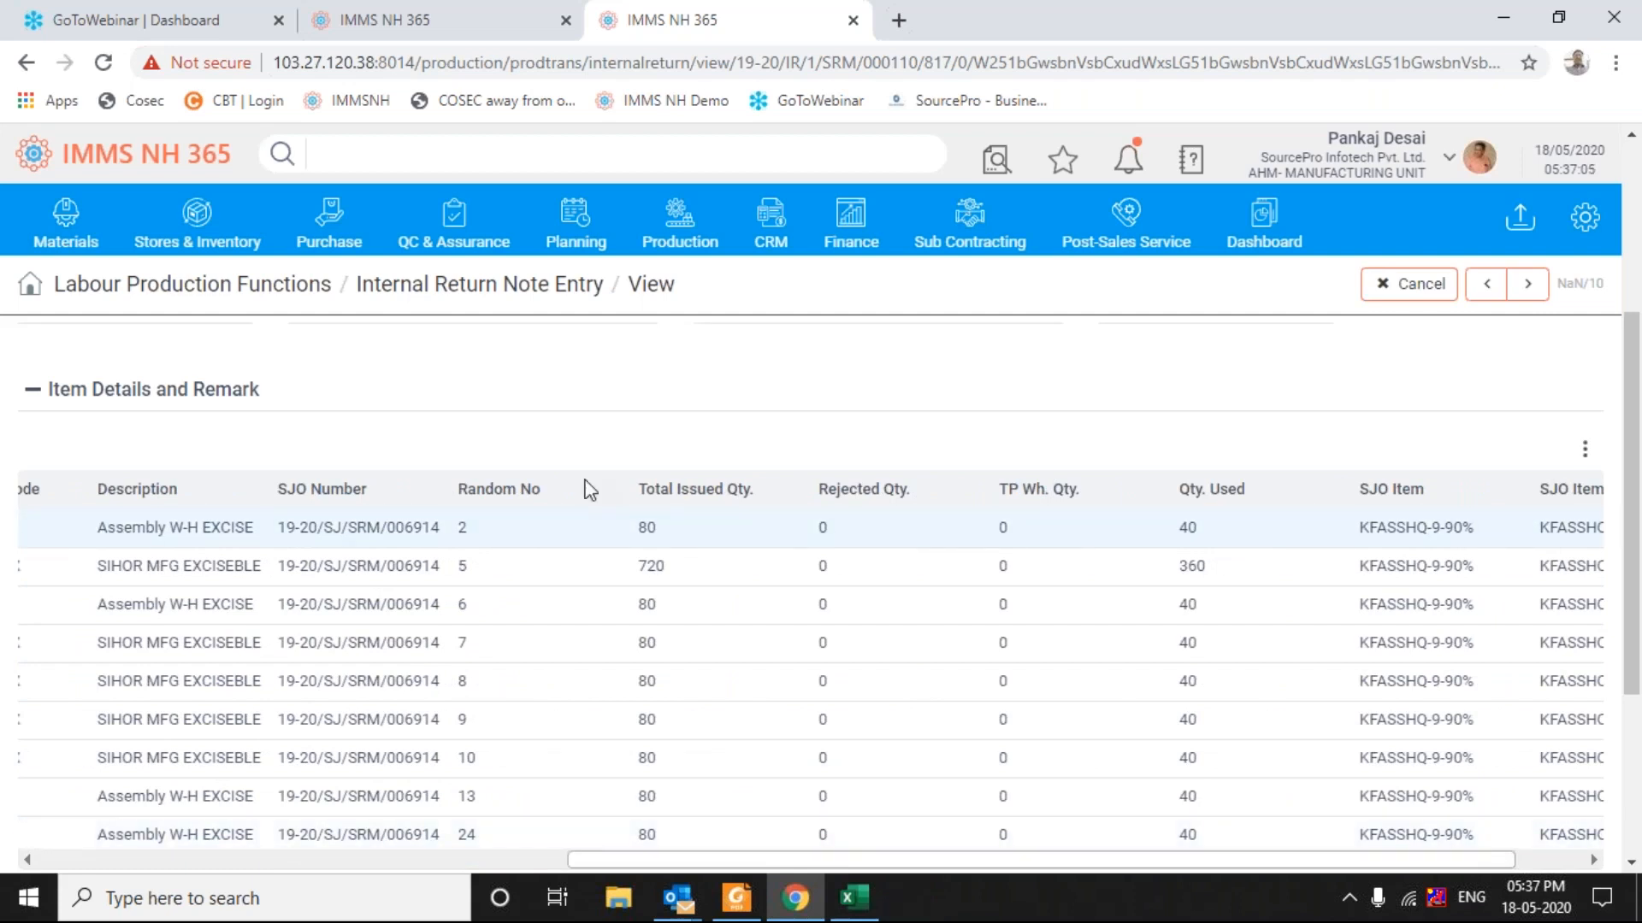
pyautogui.hscroll(-1, 390, 864)
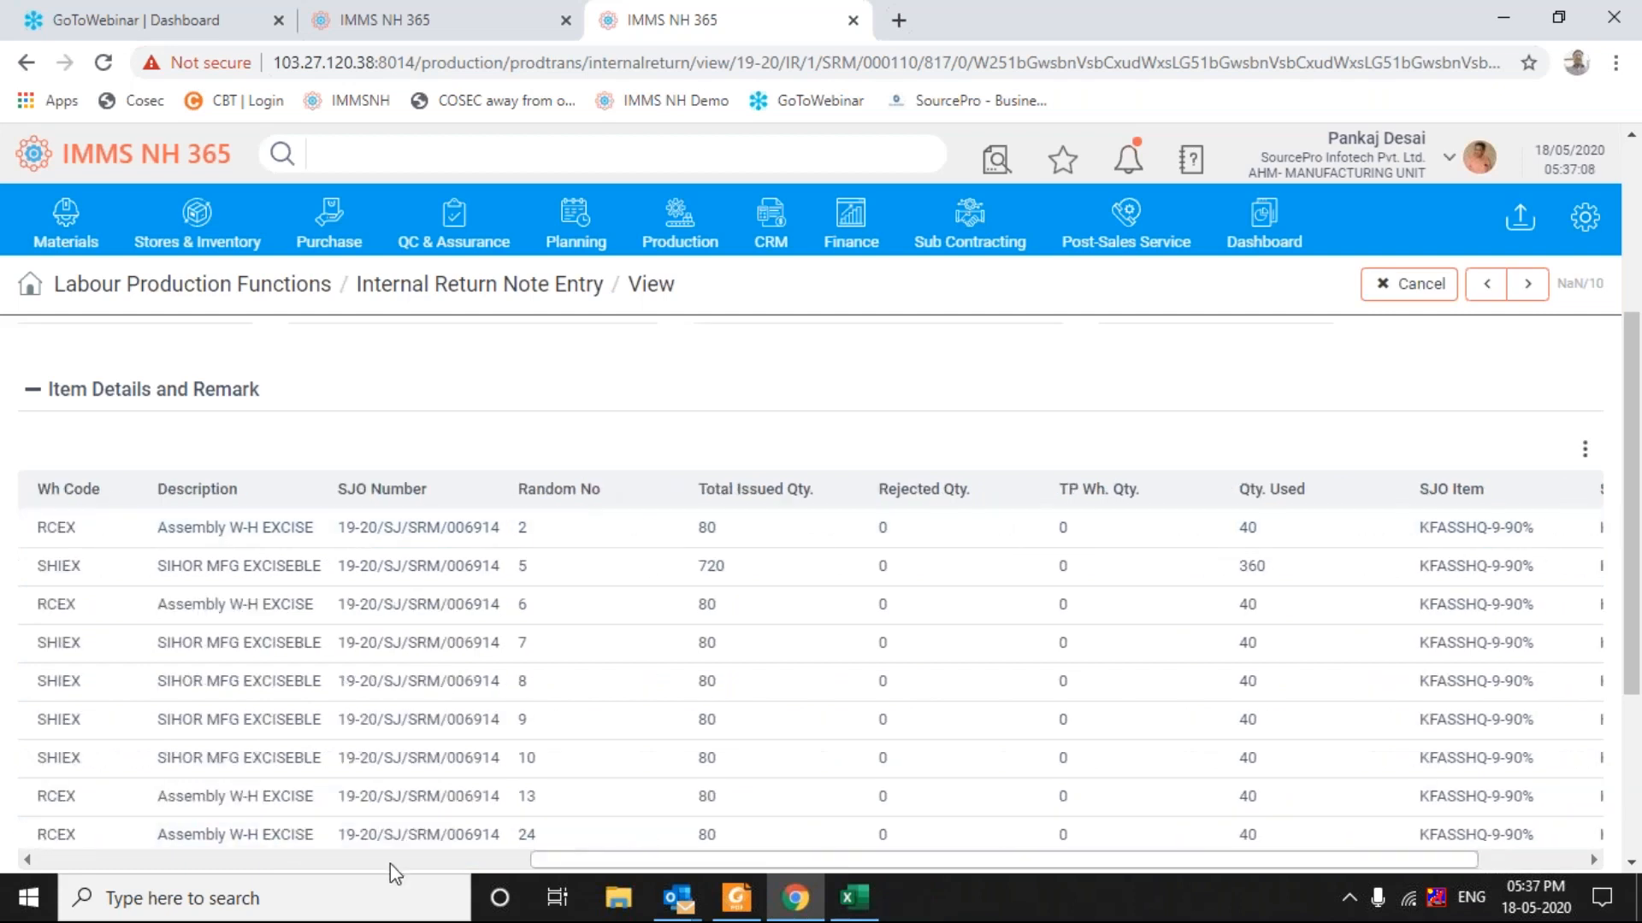
pyautogui.hscroll(-1, 390, 863)
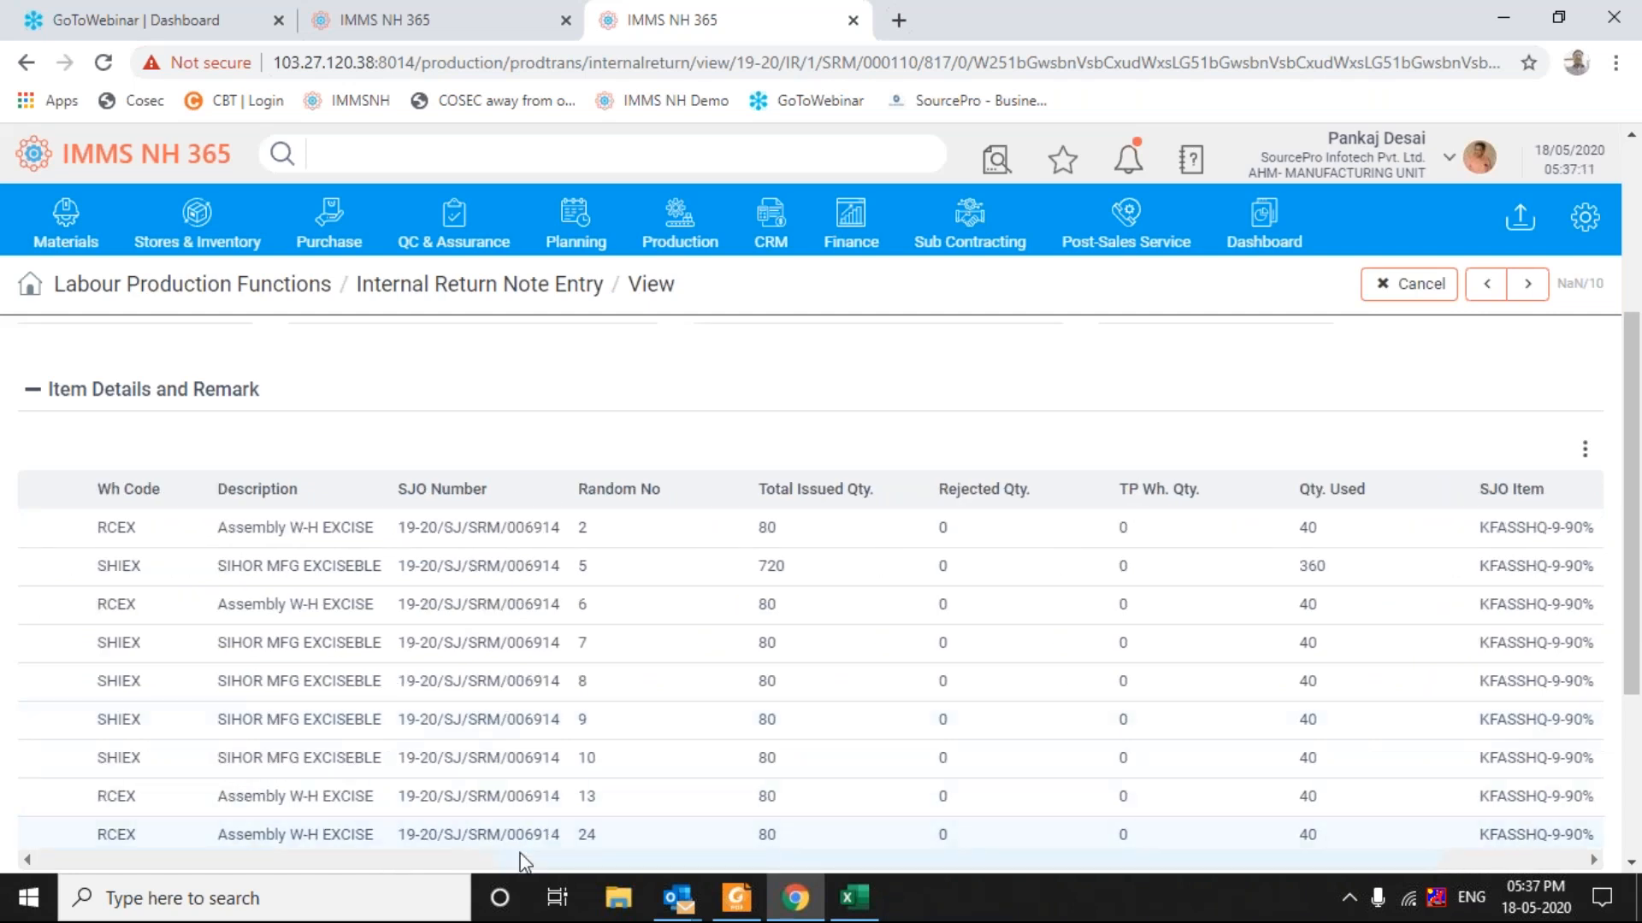
pyautogui.moveTo(514, 866); pyautogui.dragTo(360, 870)
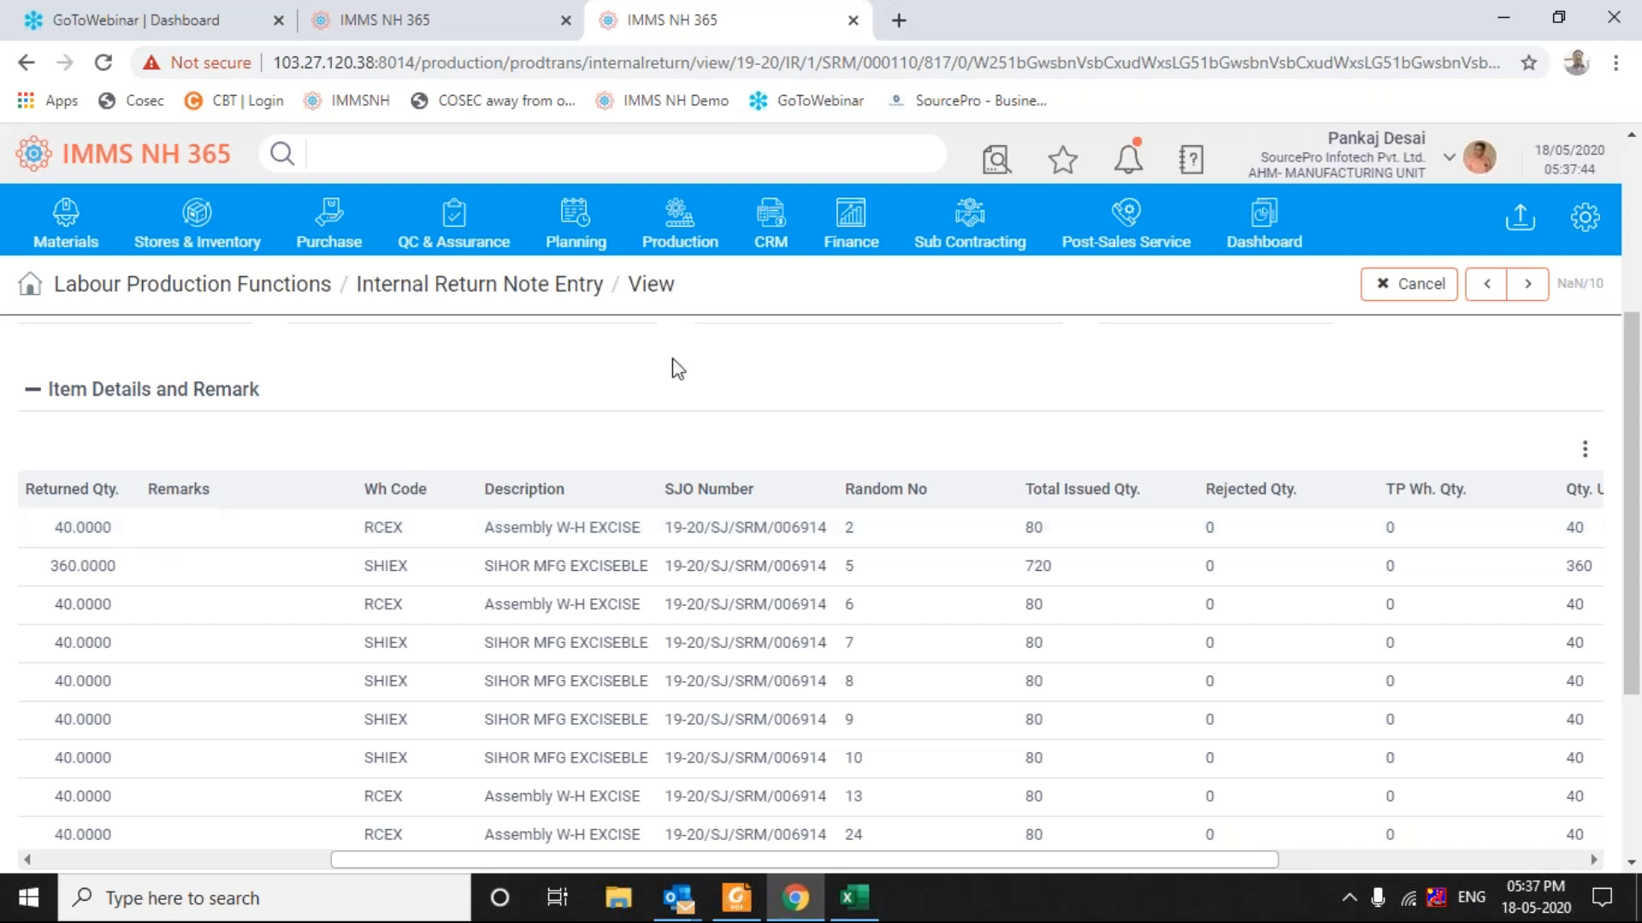
pyautogui.click(439, 230)
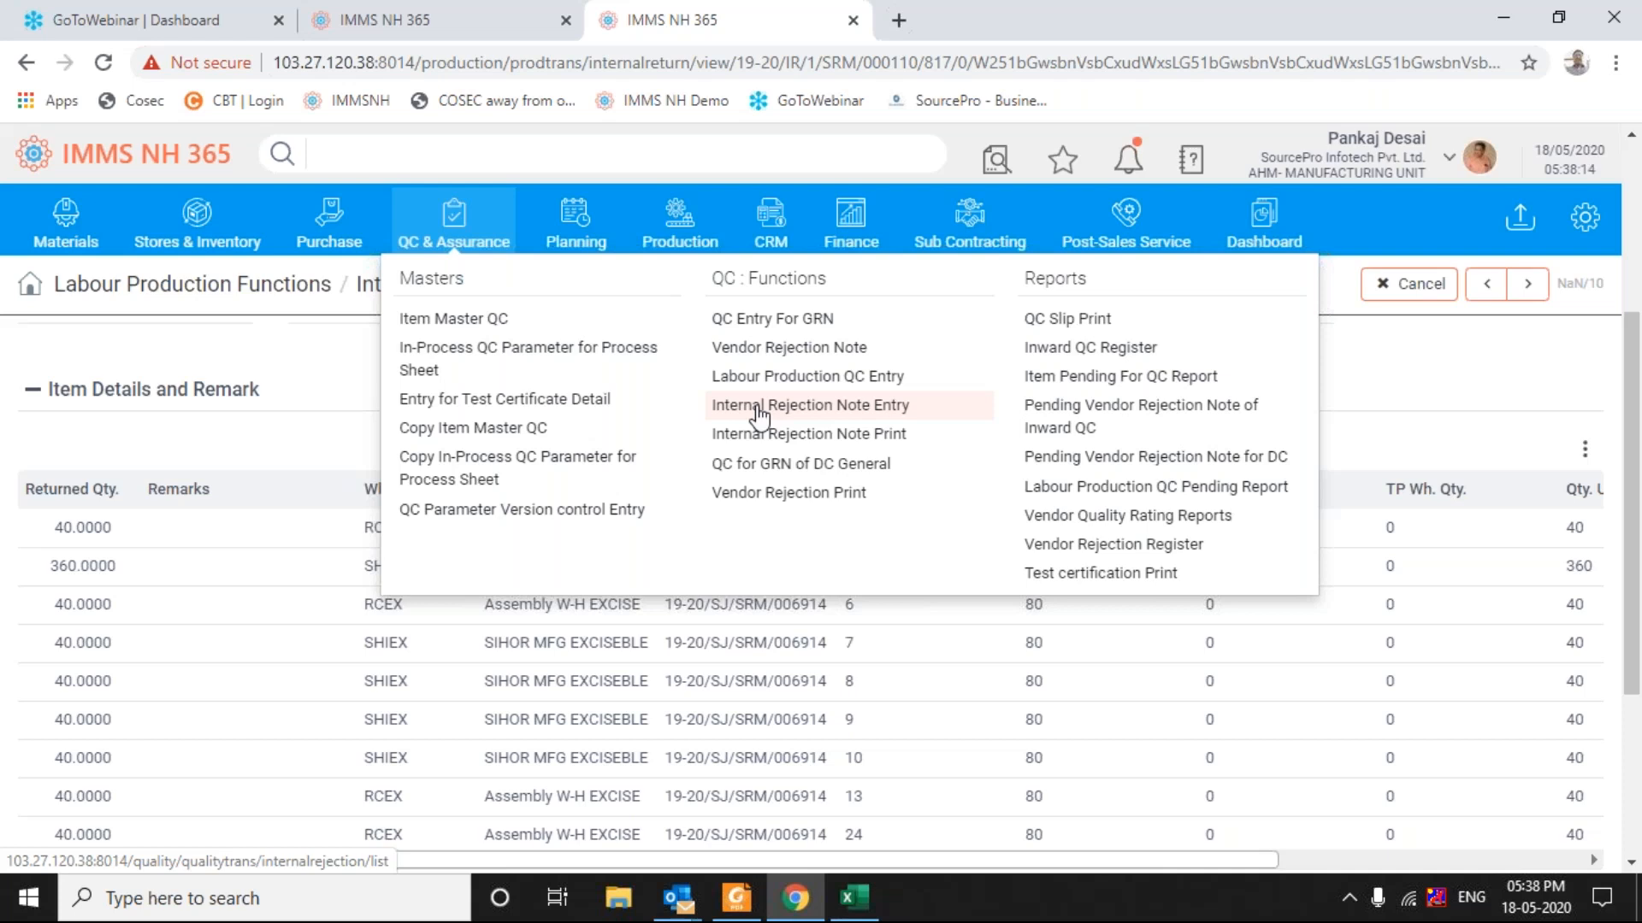
pyautogui.click(421, 376)
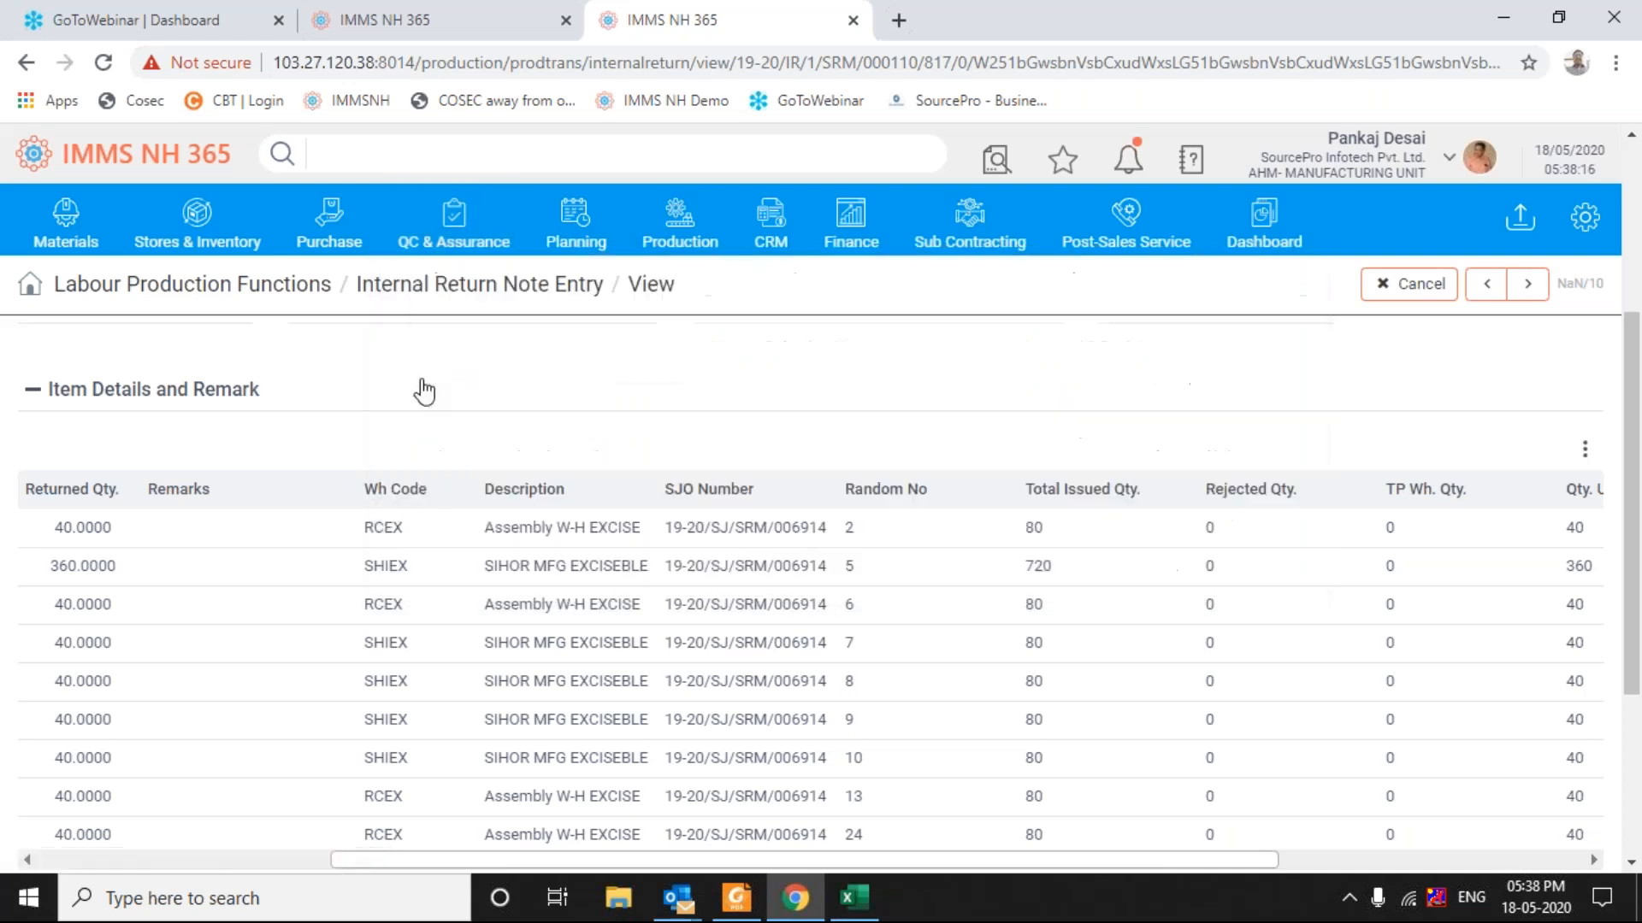